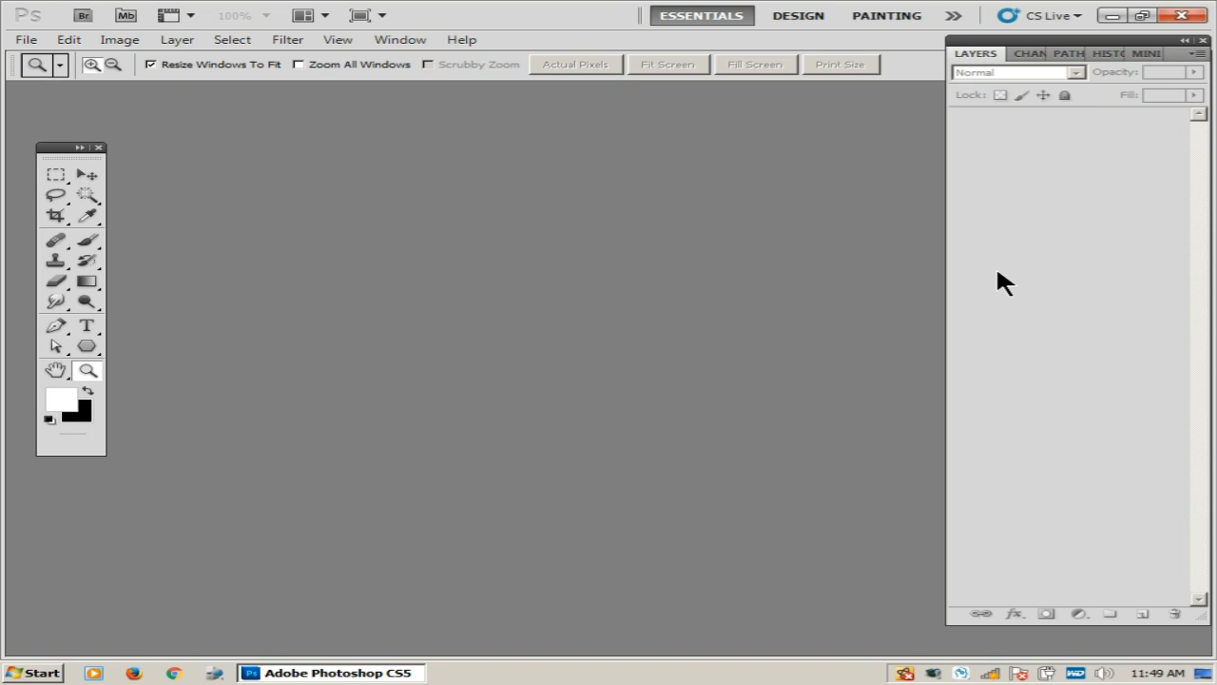
Open the cycling race photo, the WUehAgqO5hE-unsplash JPG, from the DOWNLOAD folder.
double_click(857, 277)
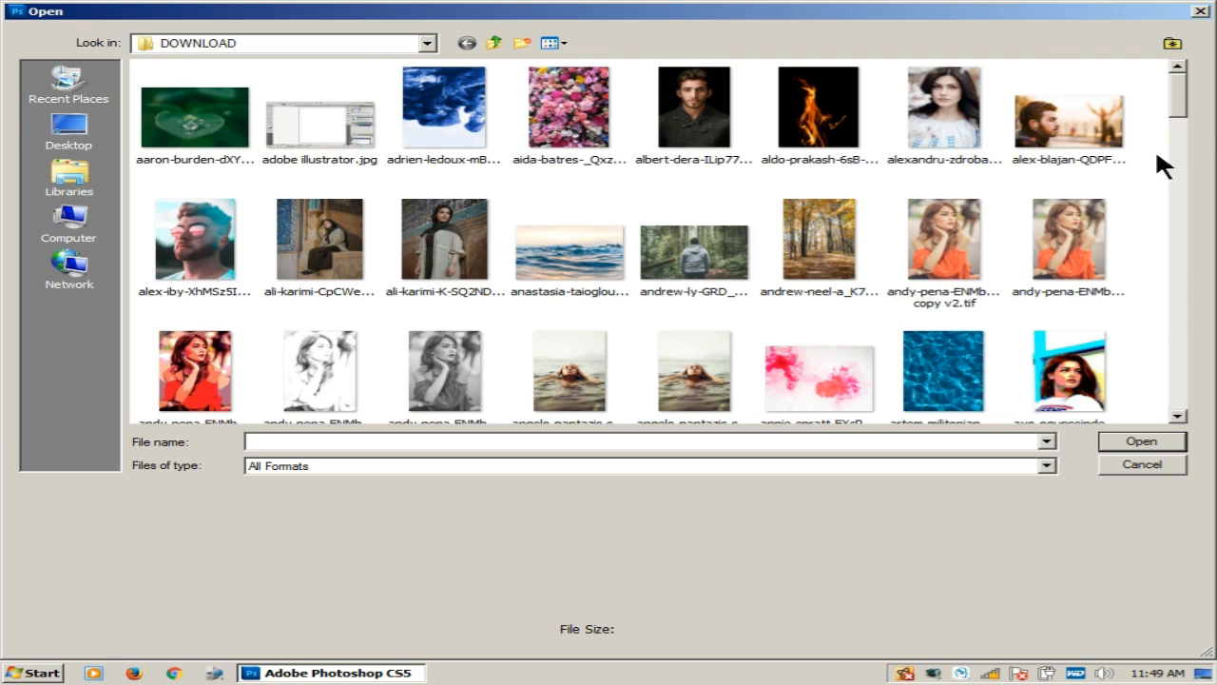
mouse_move(1180, 98)
left_mouse_down()
mouse_move(1185, 315)
mouse_move(947, 256)
left_mouse_up()
left_click(818, 202)
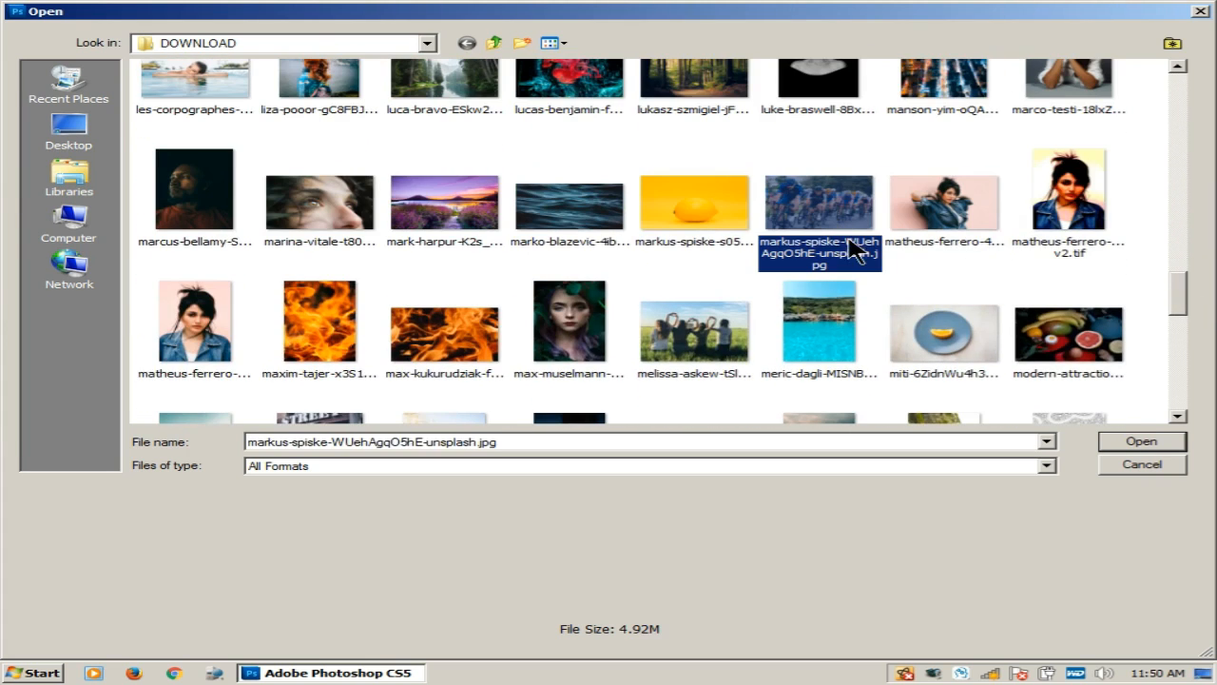
left_click(1118, 441)
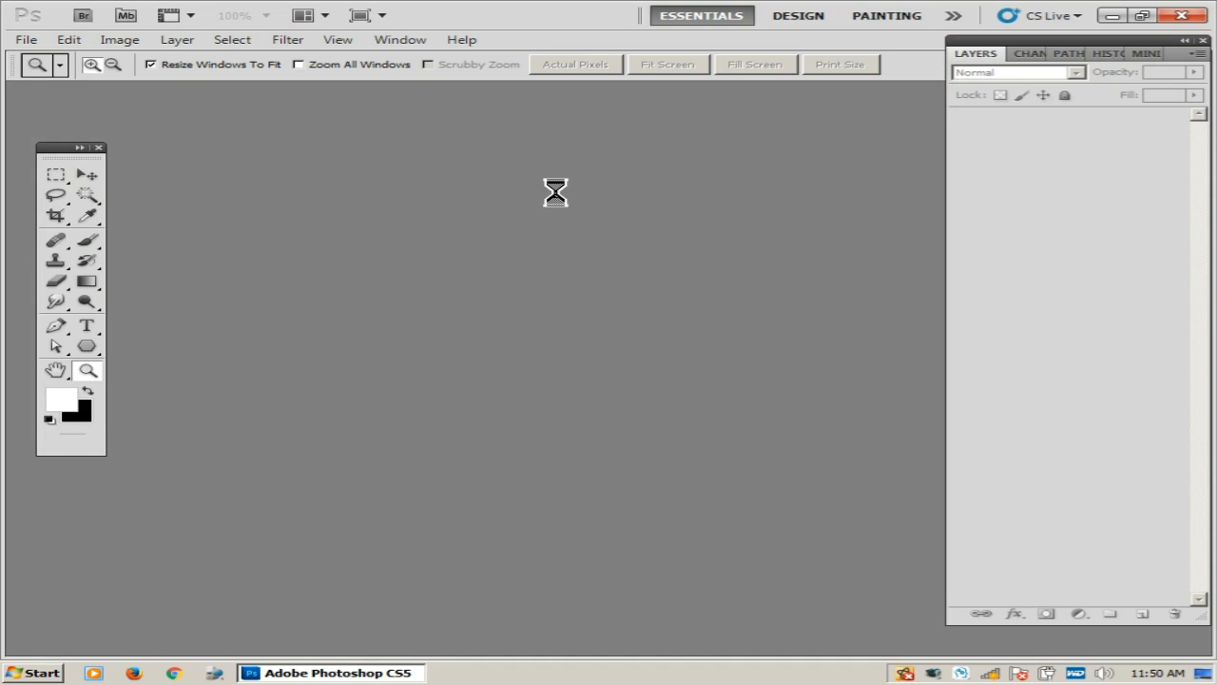
double_click(470, 93)
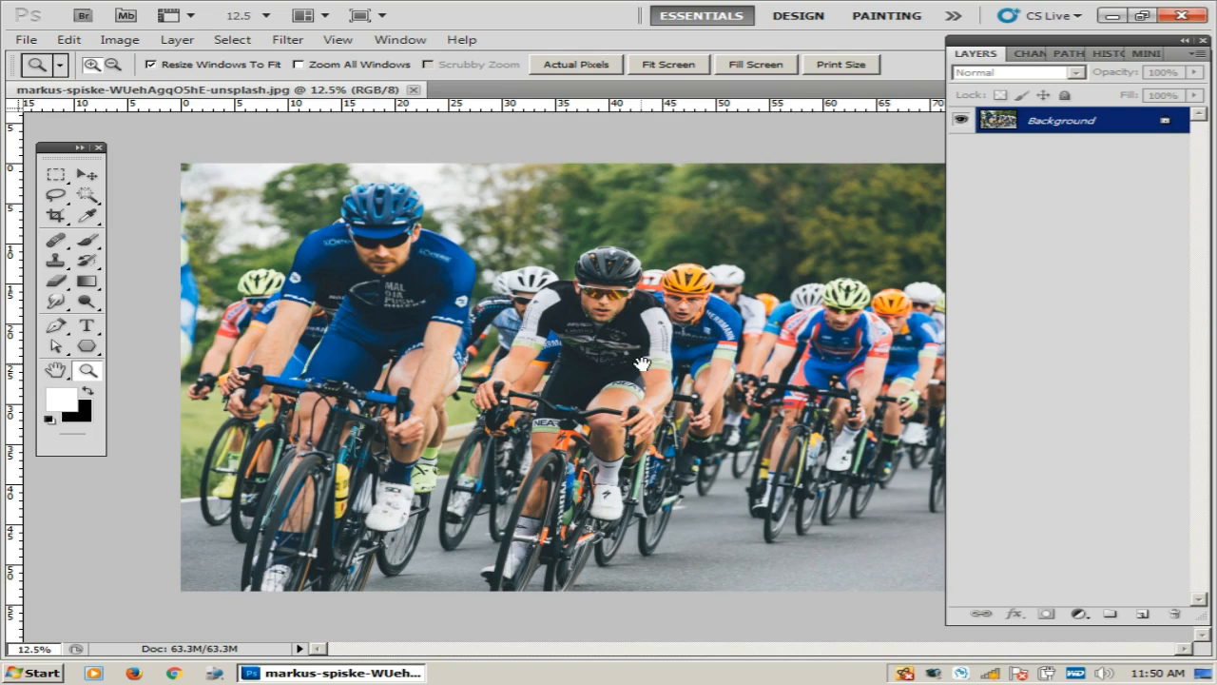
Apply an automatic Levels correction to the cycling photo.
left_click(639, 360)
left_click(551, 335)
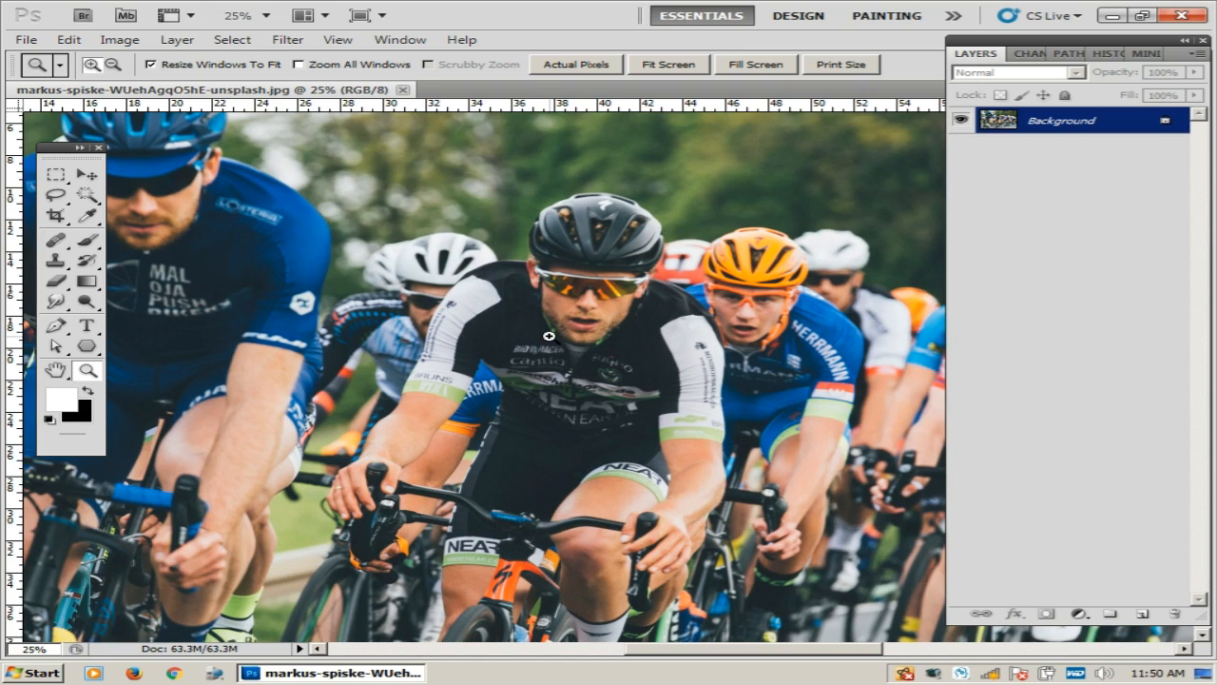
key("ctrl+l")
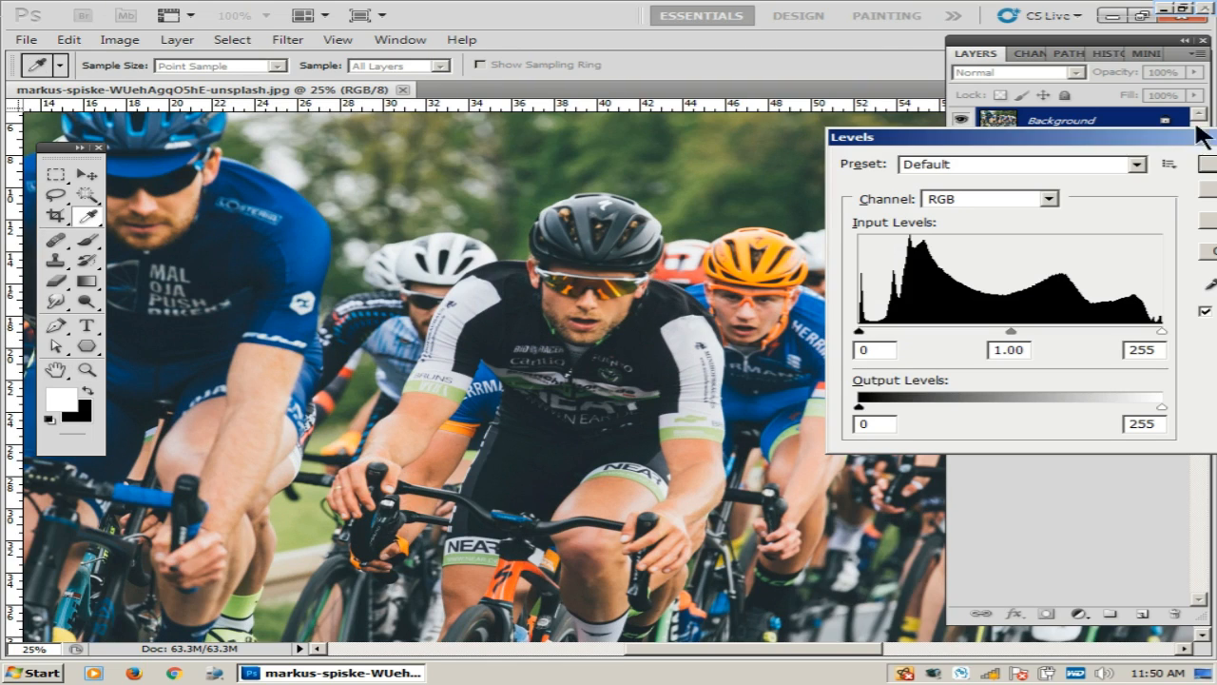
left_click_drag(1127, 131, 979, 132)
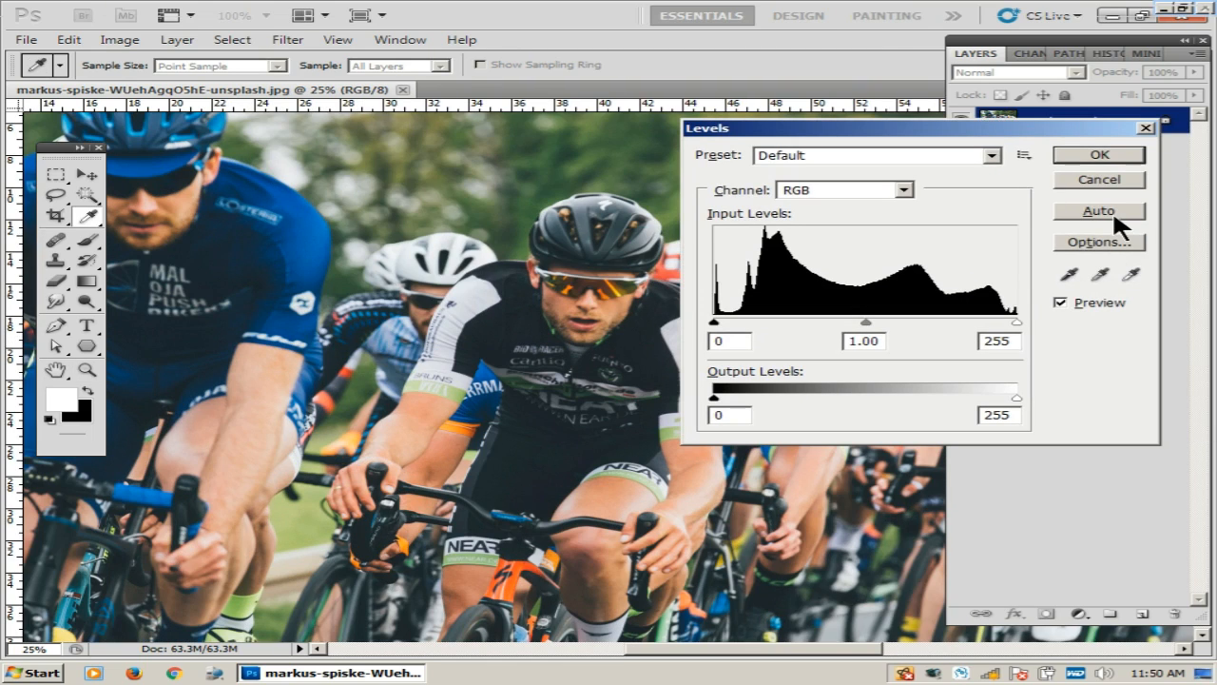
left_click(1103, 210)
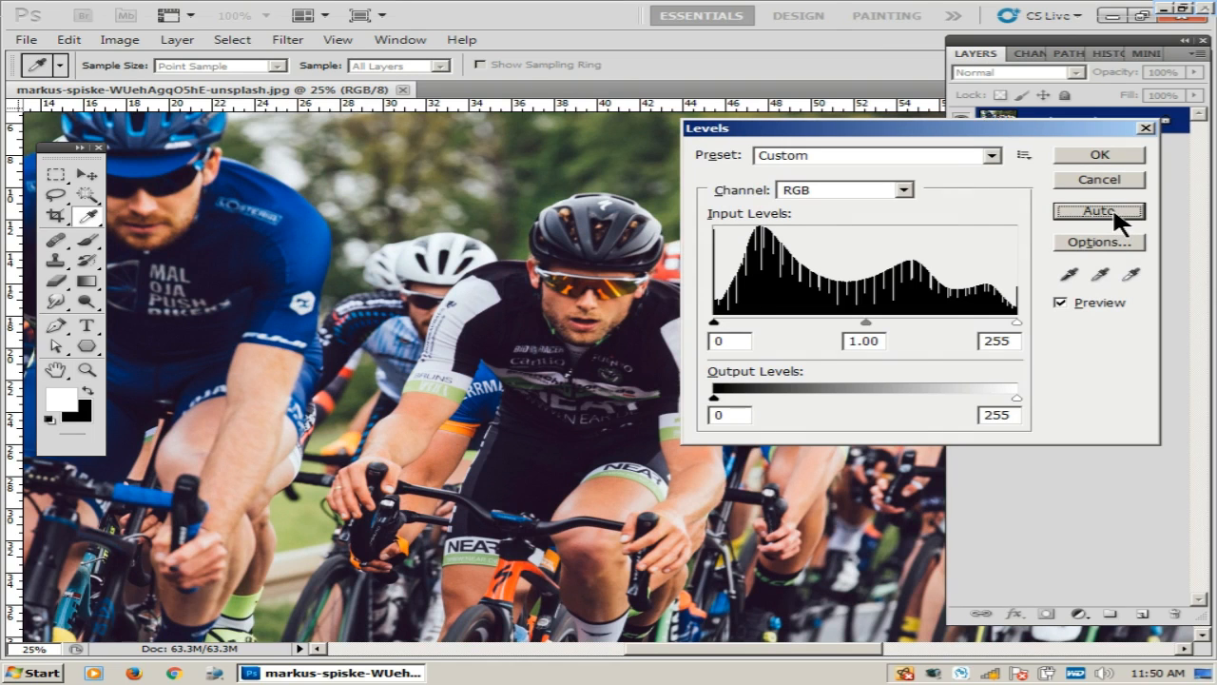
left_click(1102, 156)
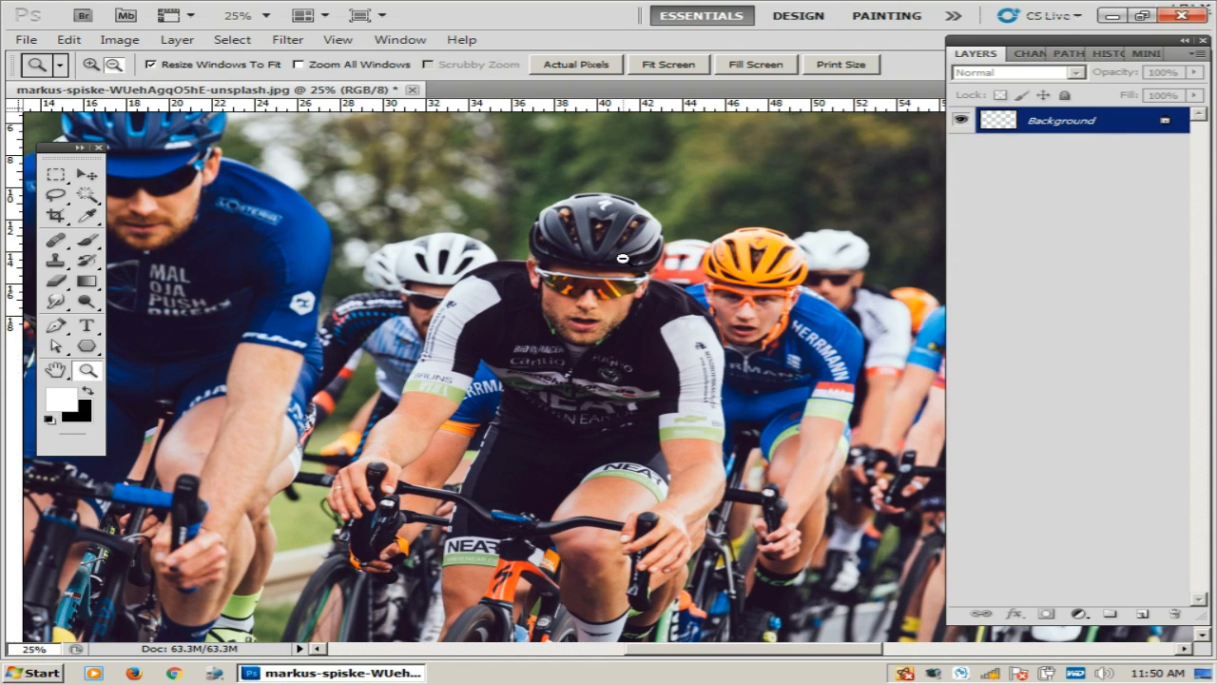
Start another Levels adjustment and set the Blue channel's midtone input to 1.10.
left_click(590, 256, "alt")
left_click(590, 256)
left_click(590, 256, "alt")
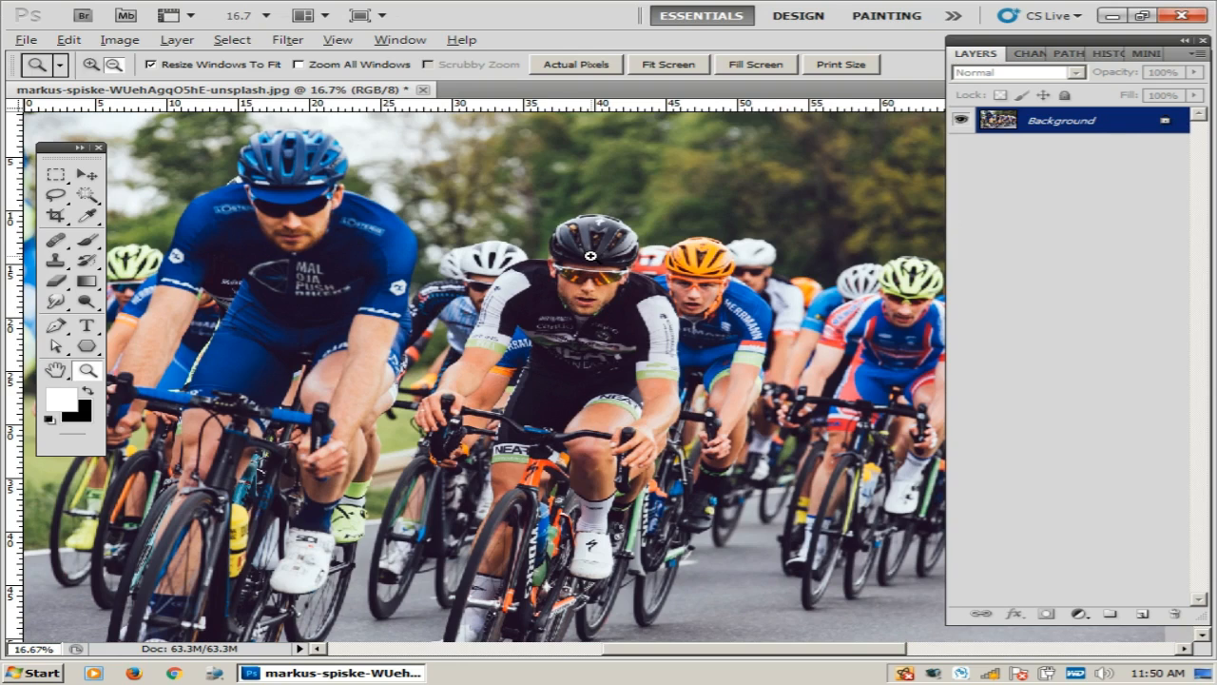
left_click(591, 256, "alt")
left_click(590, 256)
key("ctrl+l")
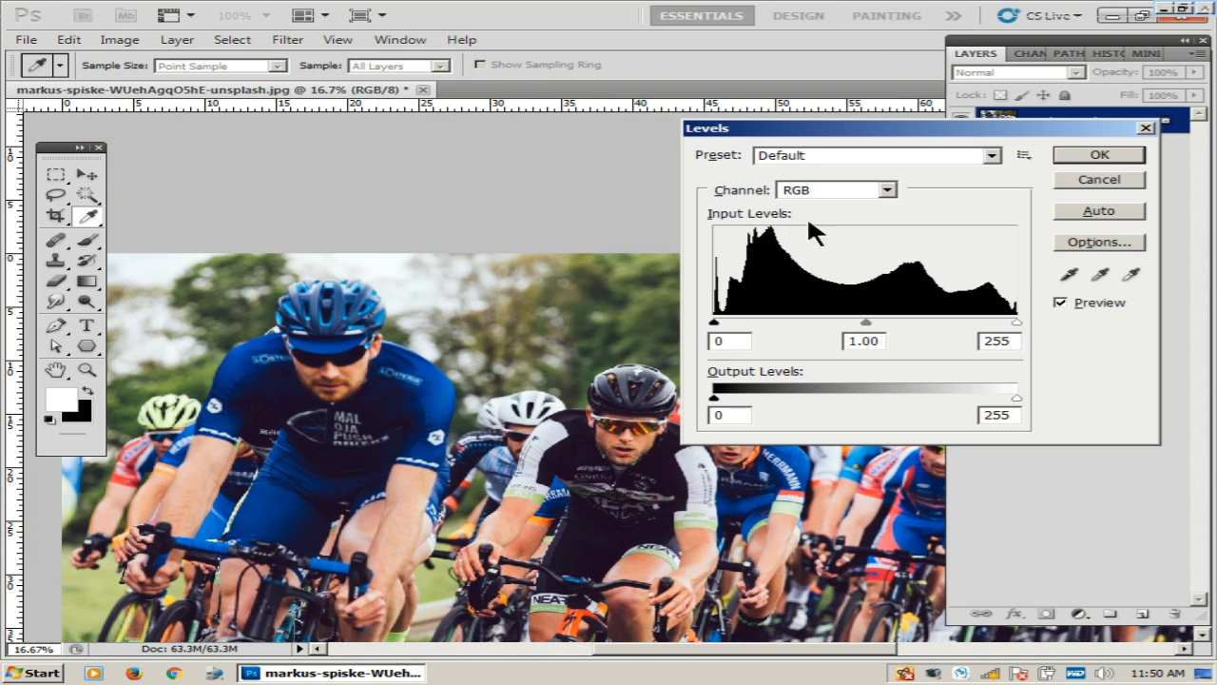
left_click(825, 190)
left_click(812, 249)
left_click_drag(865, 324, 859, 328)
Set the Green channel's midtone input to 1.16 and apply the Levels adjustment.
left_click(862, 194)
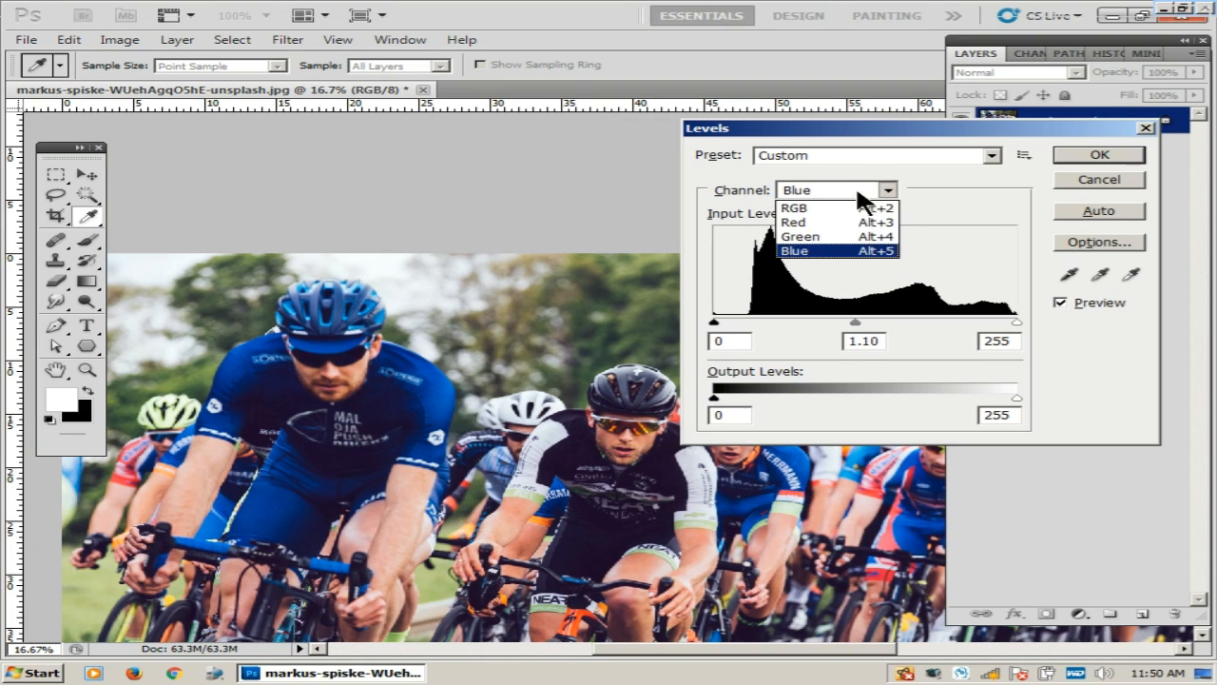
left_click(800, 236)
left_click_drag(857, 324, 851, 329)
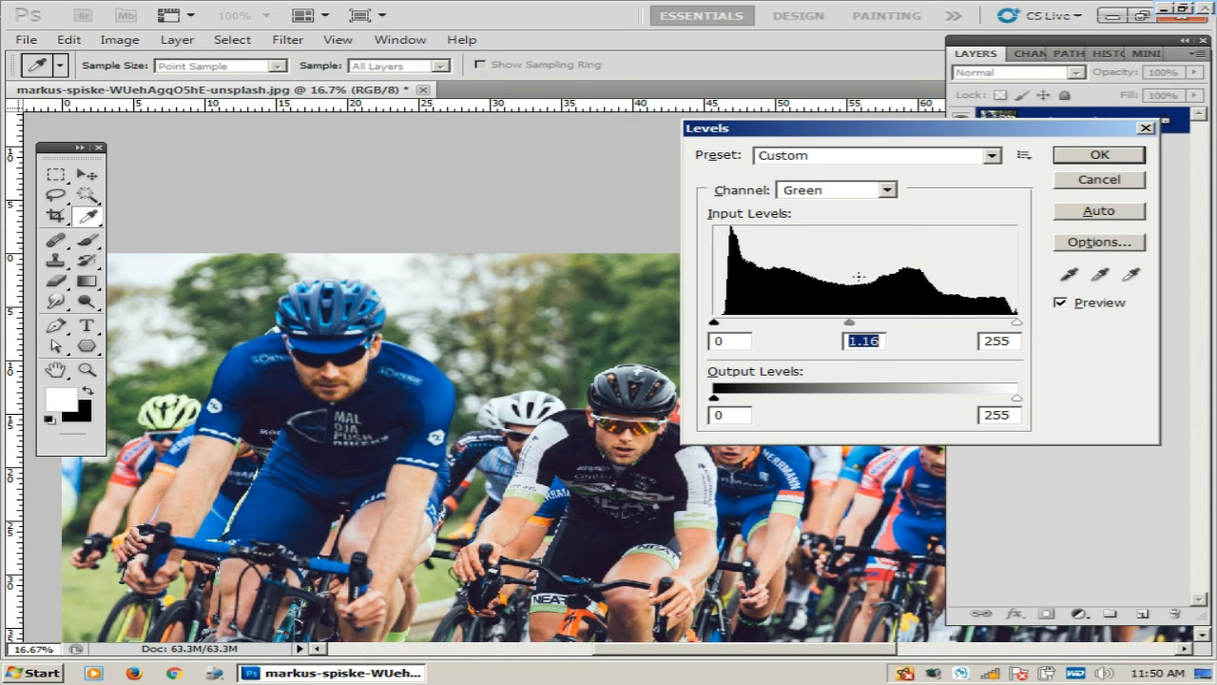
left_click(851, 191)
left_click(1113, 153)
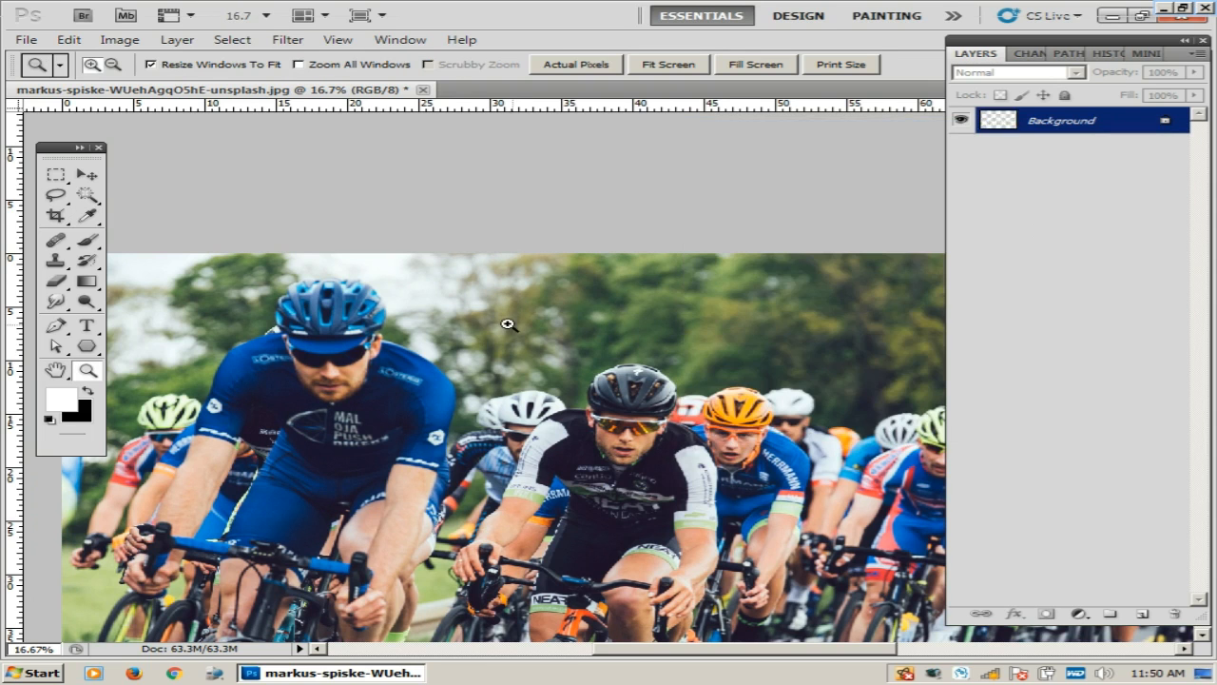
Sharpen the photo with Unsharp Mask at 60% amount, 3.2-pixel radius and threshold 0.
key("ctrl+minus")
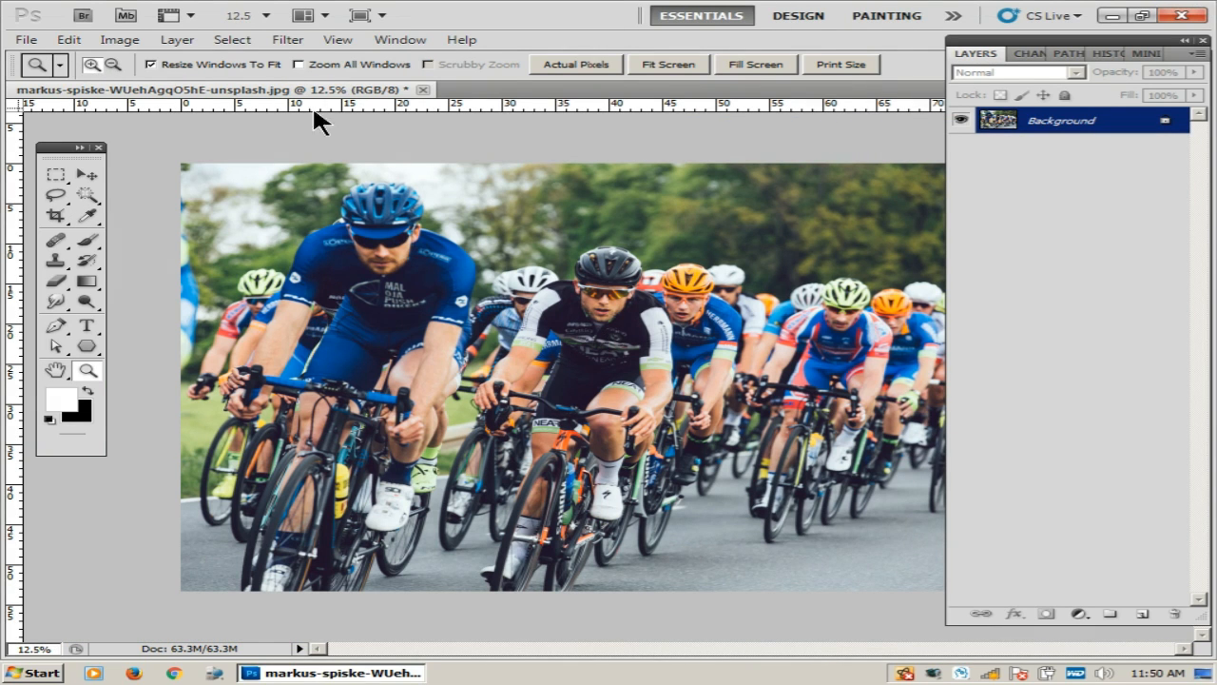
left_click(287, 39)
mouse_move(512, 283)
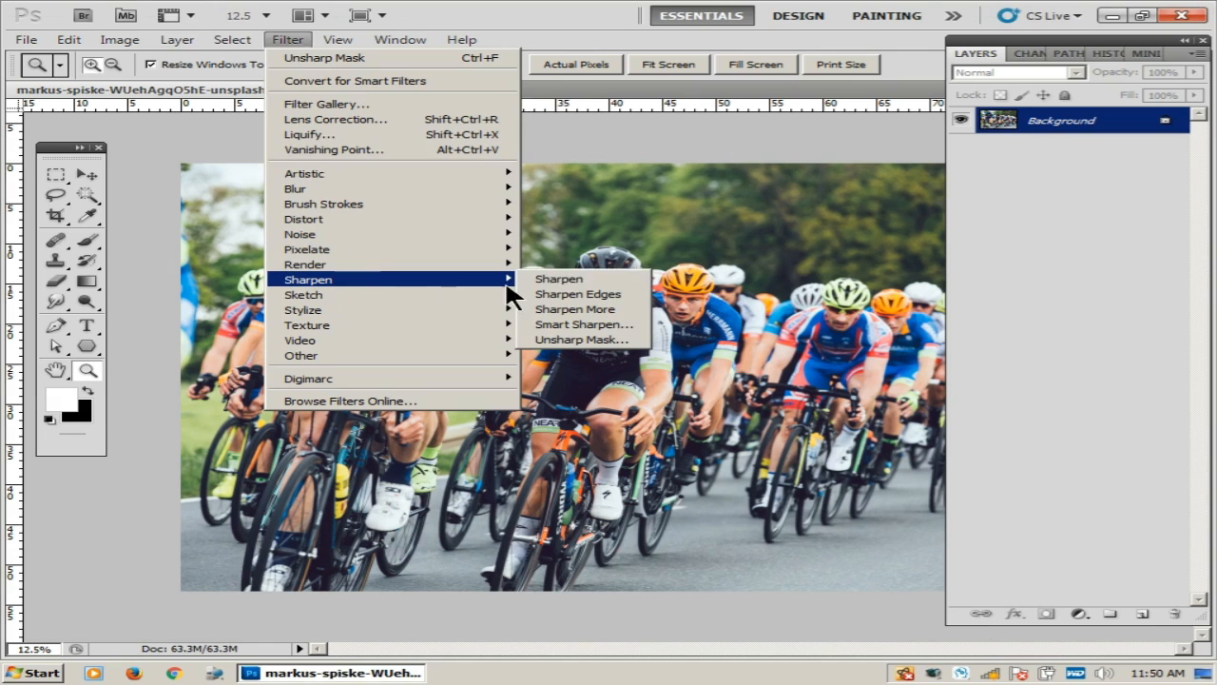
left_click(581, 339)
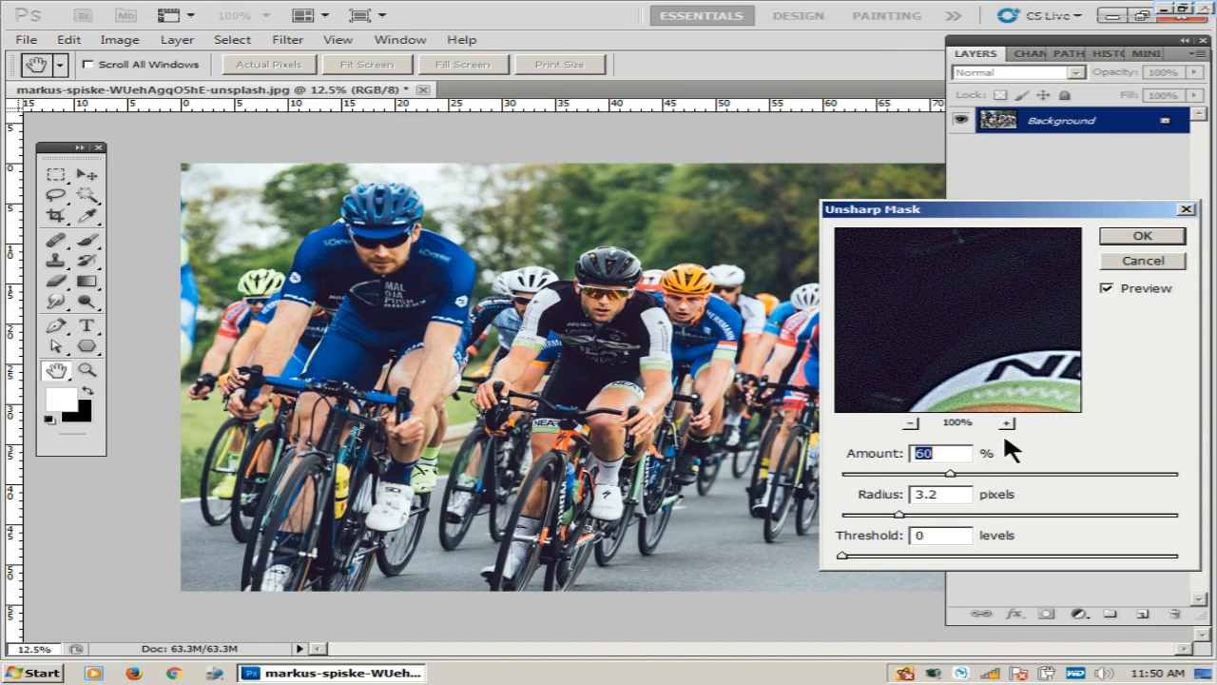
left_click(1105, 287)
left_click(1127, 236)
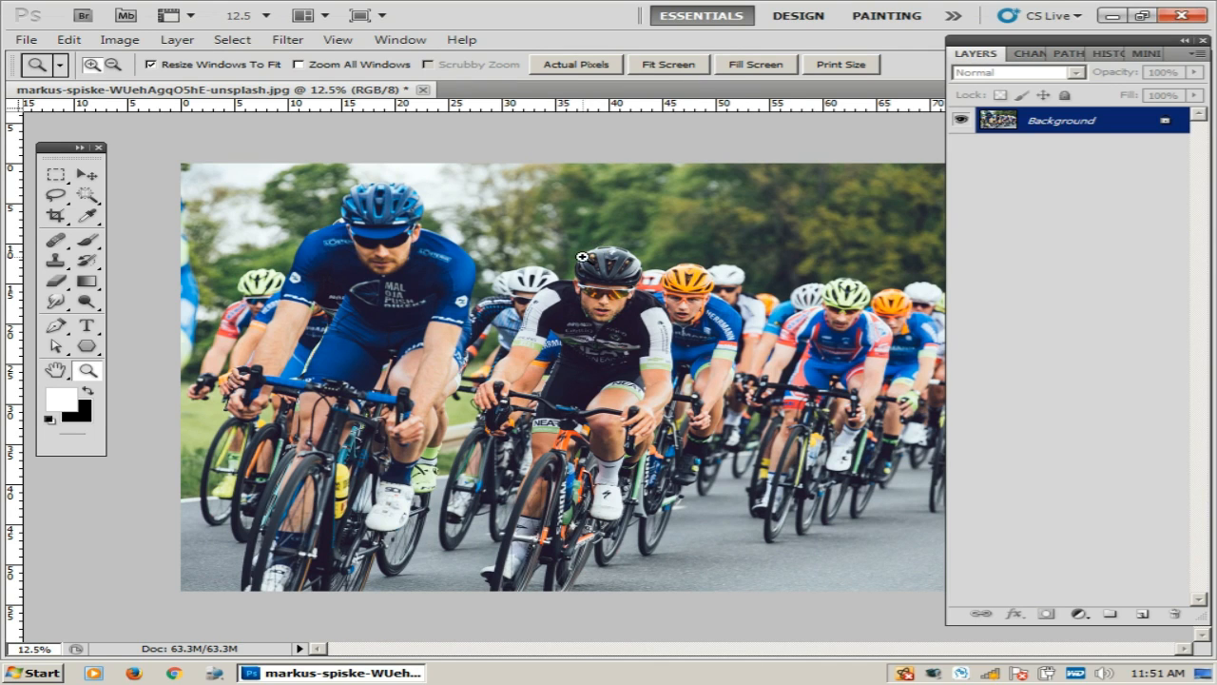
Set the image resolution to 300 pixels/inch without resampling.
key("ctrl+alt+i")
key("alt+i")
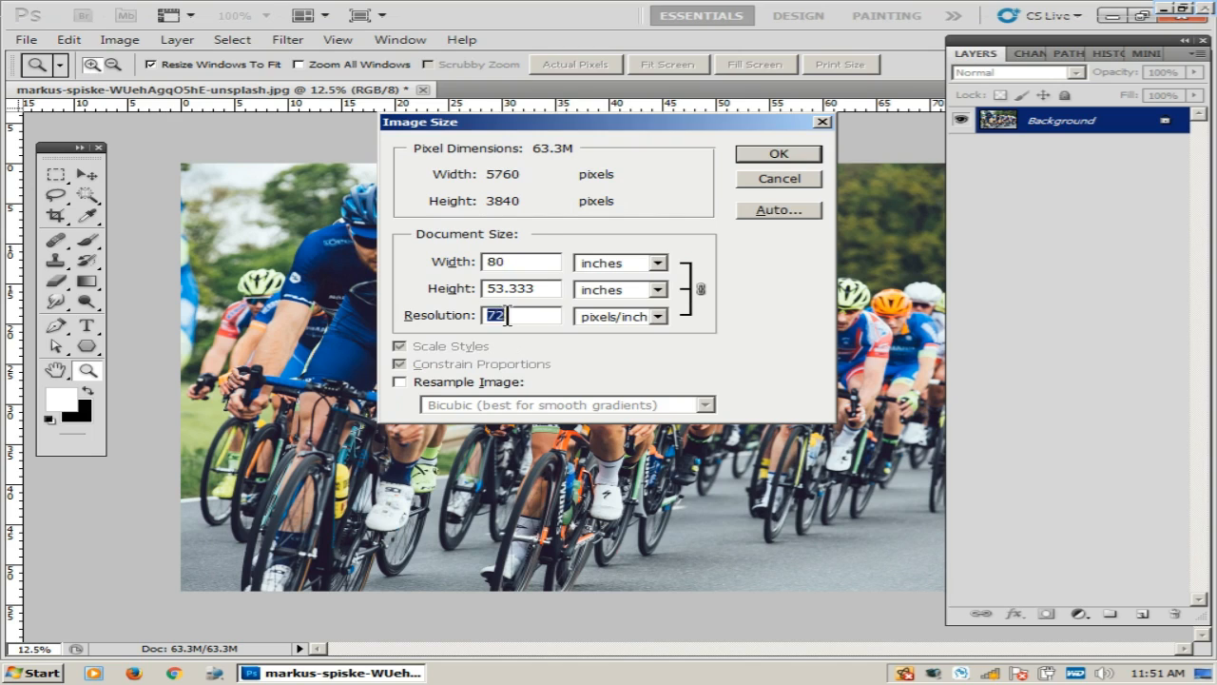
type("300")
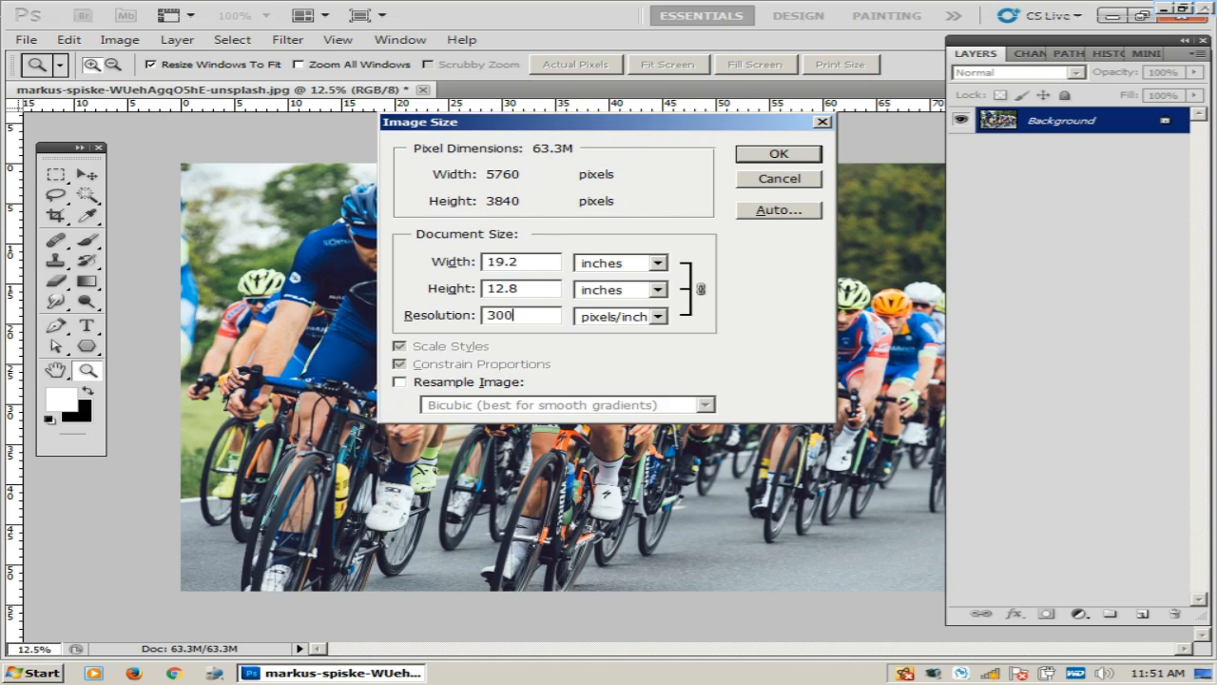
left_click(750, 153)
Turn on Resample Image in the photo's image size settings and apply them.
key("ctrl+alt+i")
left_click(462, 381)
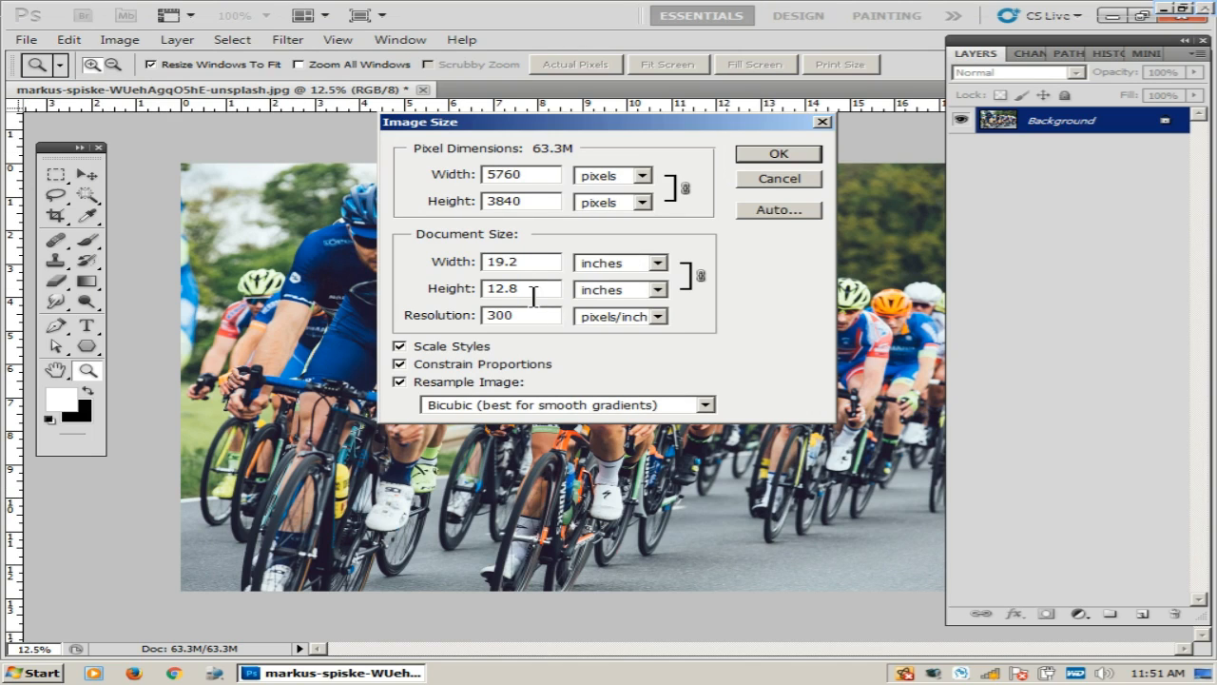
left_click(764, 155)
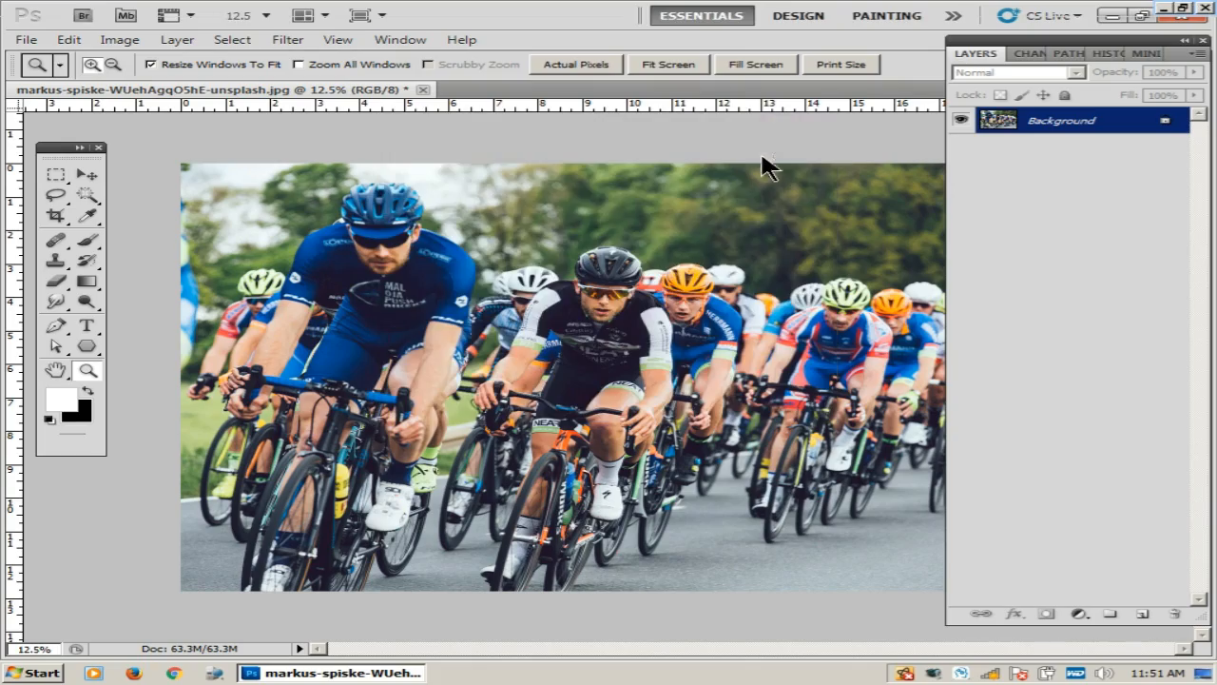
Examine the sharpened photo close up around the front cyclists, then view the whole picture again.
left_click(537, 288)
left_click_drag(518, 288, 782, 414)
left_click_drag(551, 374, 782, 460)
left_click(495, 335, "alt")
left_click(495, 334, "alt")
left_click(496, 335, "alt")
left_click(496, 335, "alt")
left_click(495, 335, "alt")
left_click(496, 334, "alt")
left_click(495, 335, "alt")
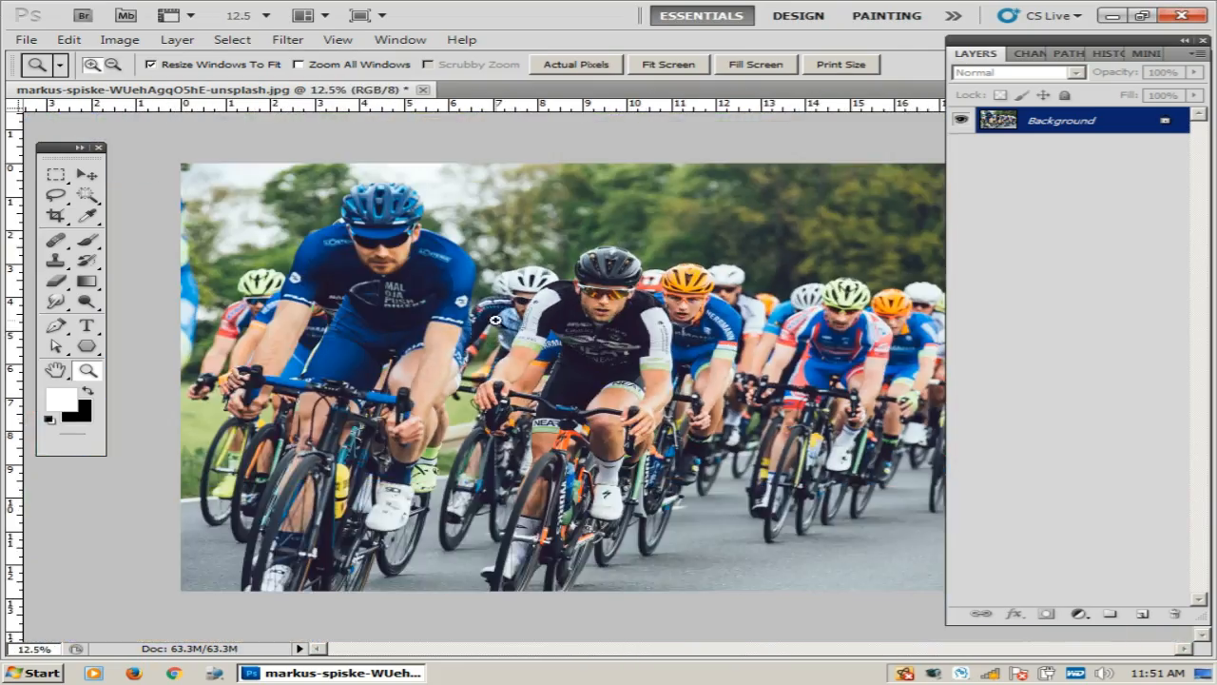
Float the photo in its own window and duplicate the image.
right_click(555, 86)
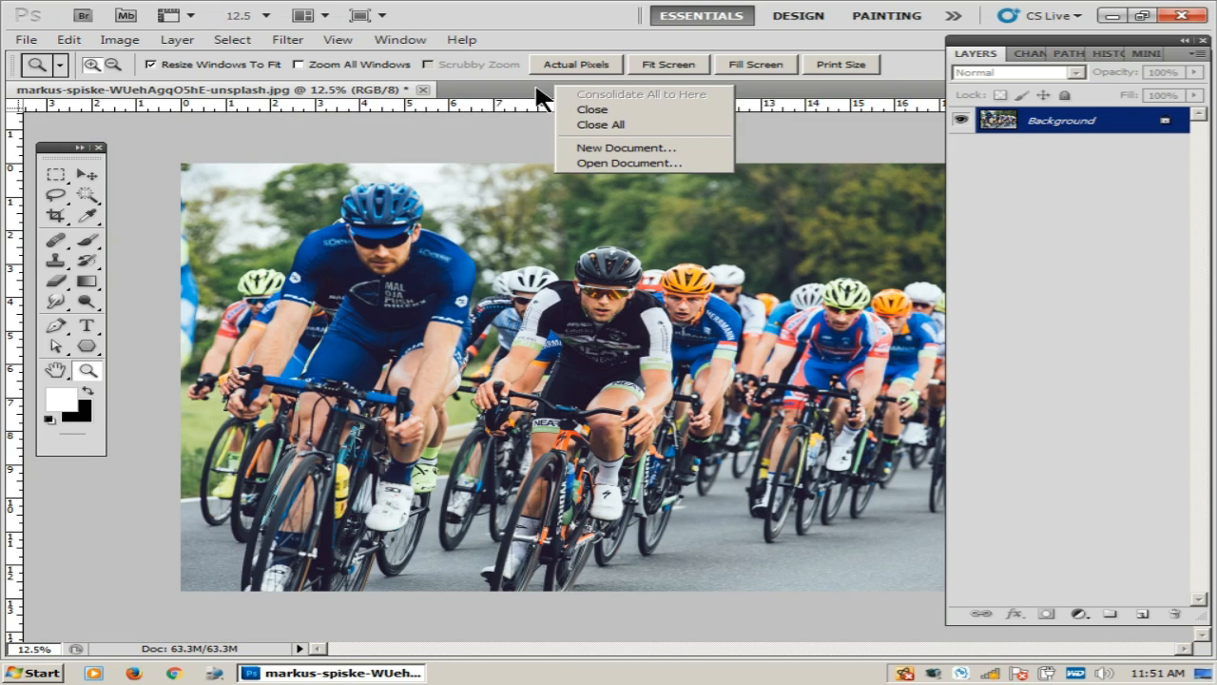
left_click(534, 86)
left_click_drag(530, 86, 787, 134)
right_click(789, 135)
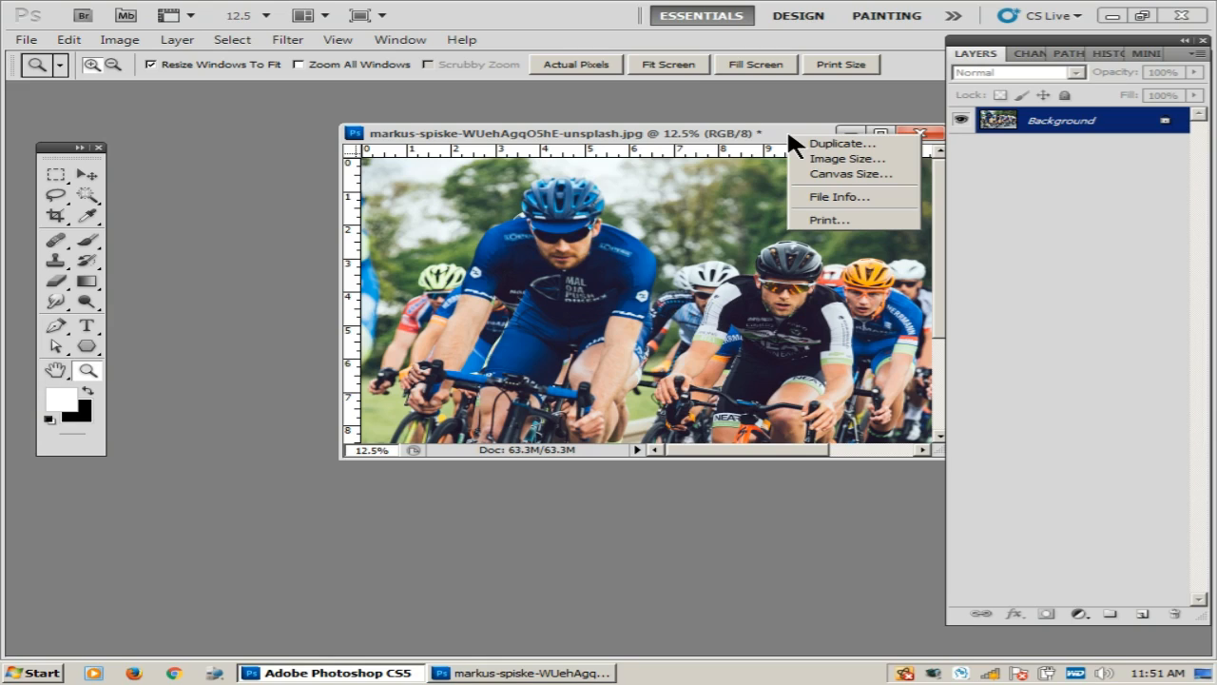
left_click(832, 144)
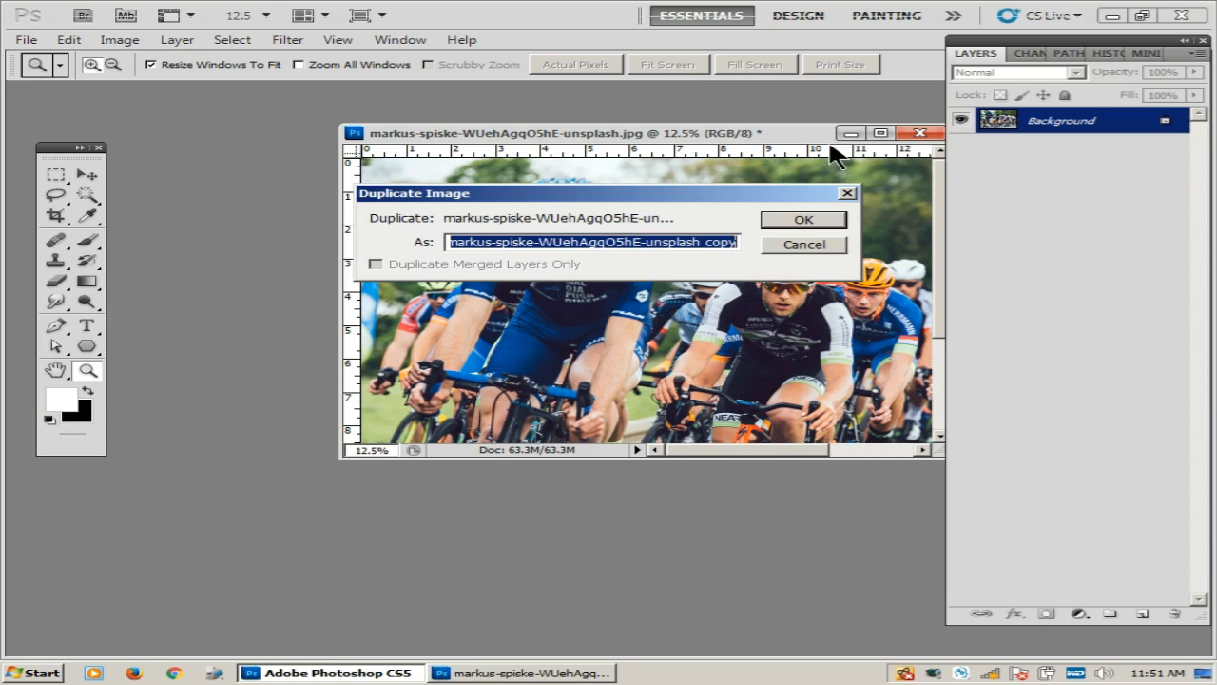
left_click(804, 220)
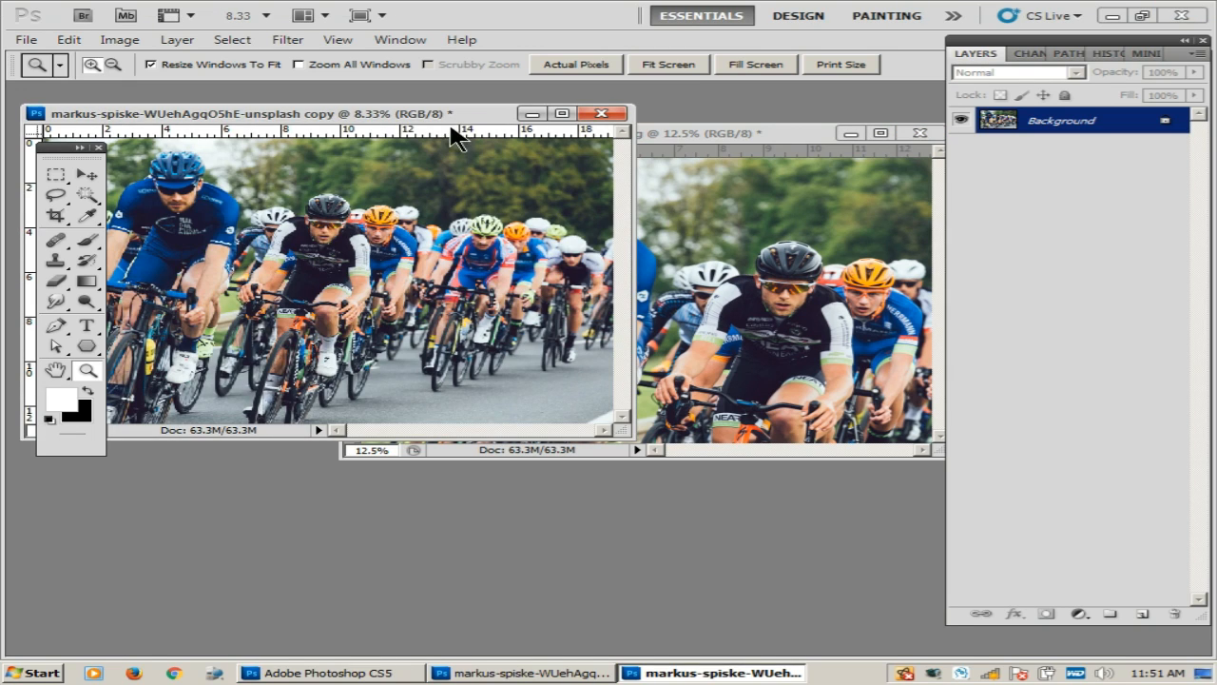
Dock the original photo again, and reposition and enlarge the duplicate's floating window over it.
left_click_drag(466, 106, 465, 105)
left_click_drag(766, 129, 840, 89)
left_click_drag(405, 107, 543, 119)
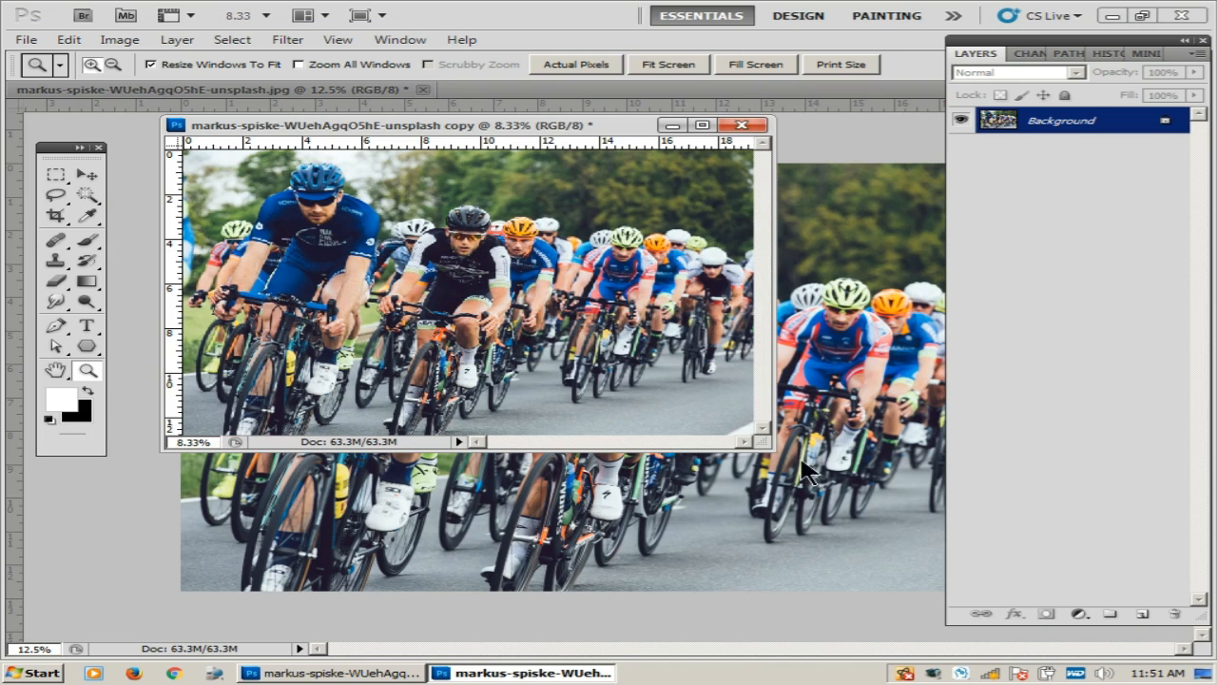
left_click_drag(766, 442, 945, 601)
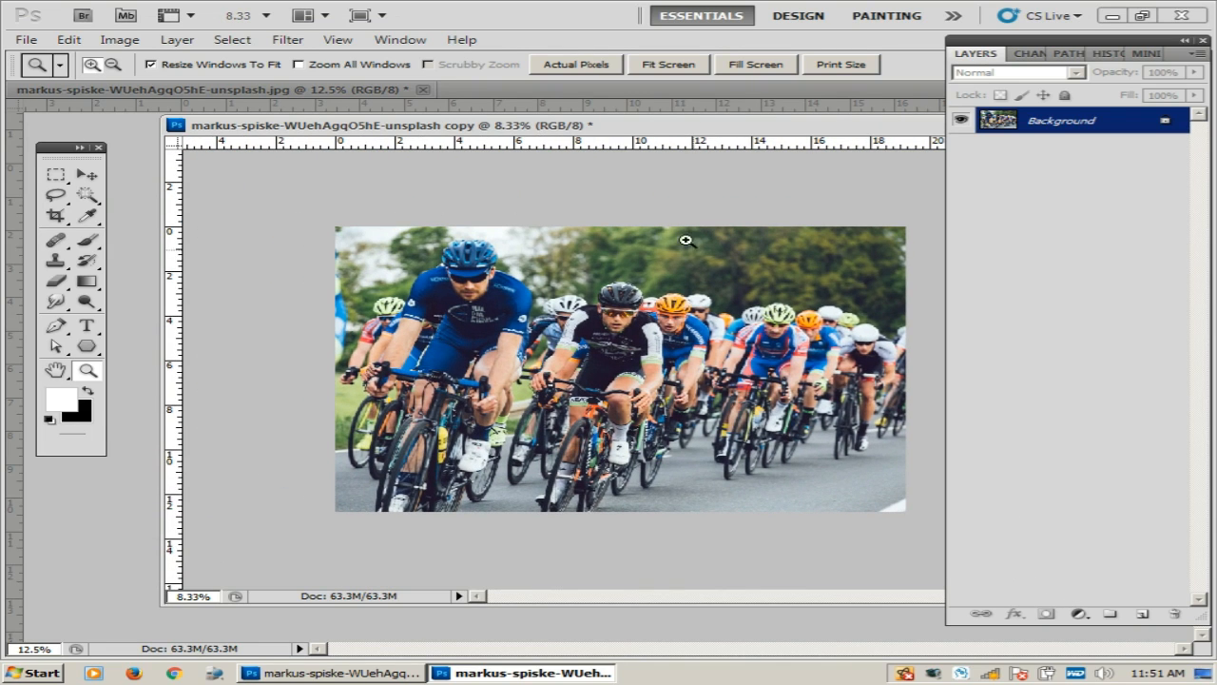
left_click_drag(614, 124, 588, 130)
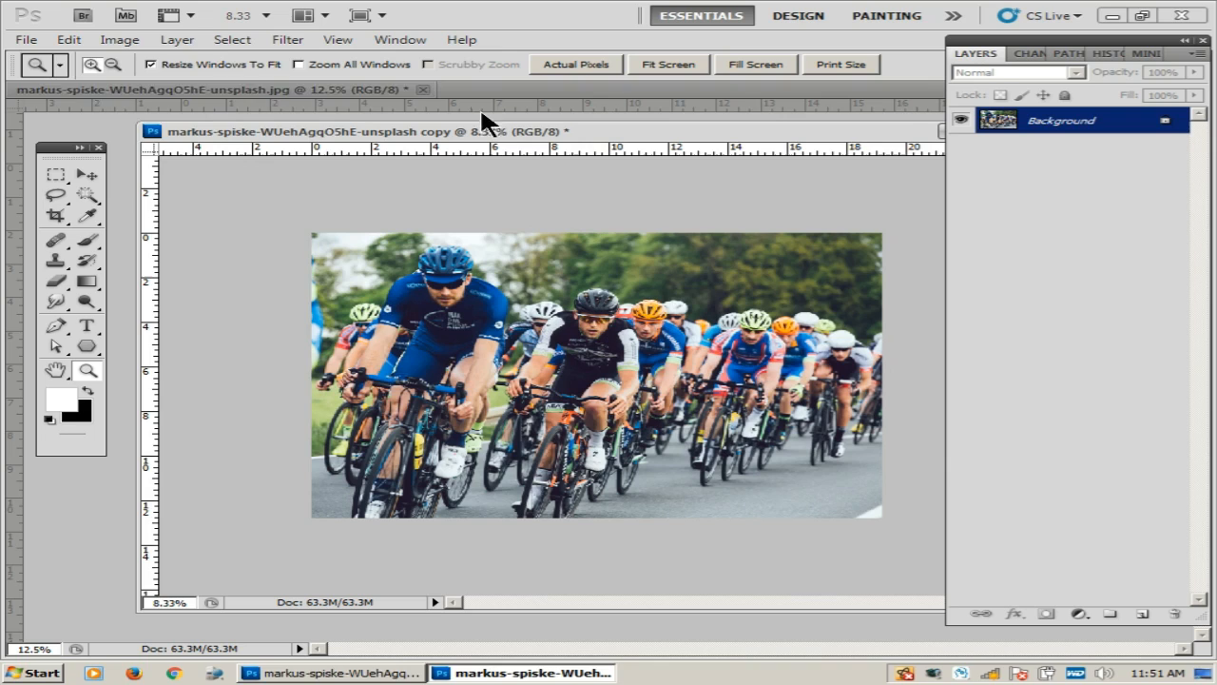
Convert the duplicate image to CMYK Color, accepting the U.S. Web Coated (SWOP) v2 profile.
left_click(120, 39)
mouse_move(278, 58)
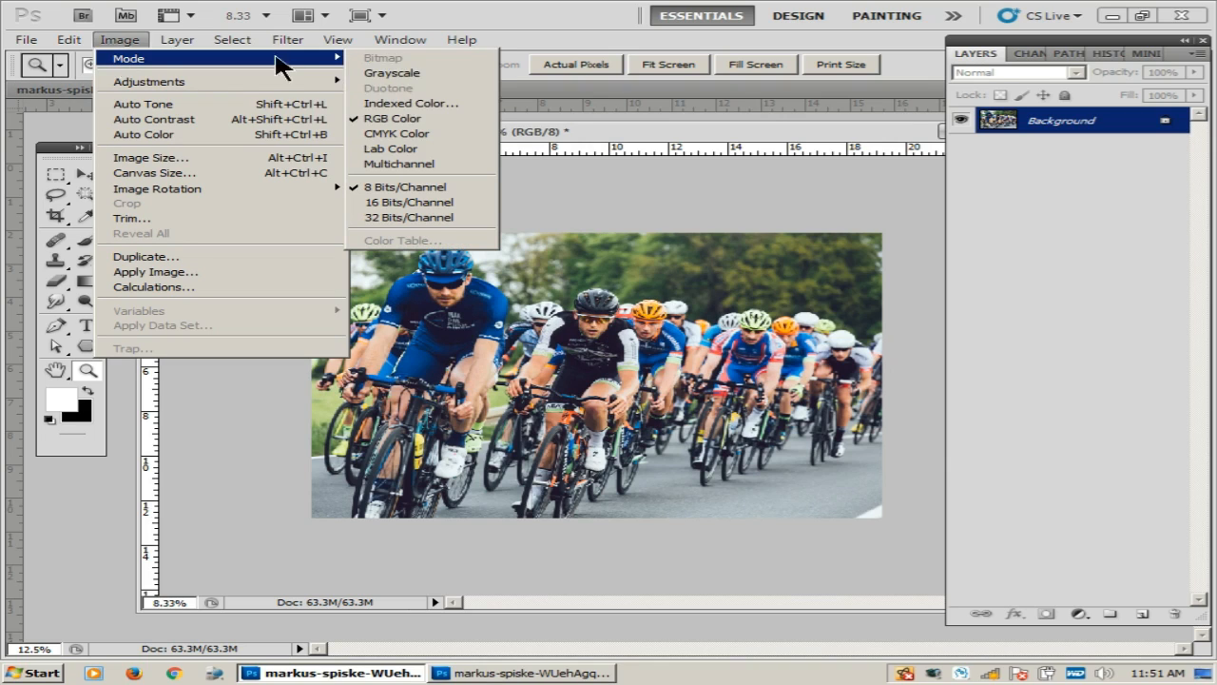
left_click(415, 135)
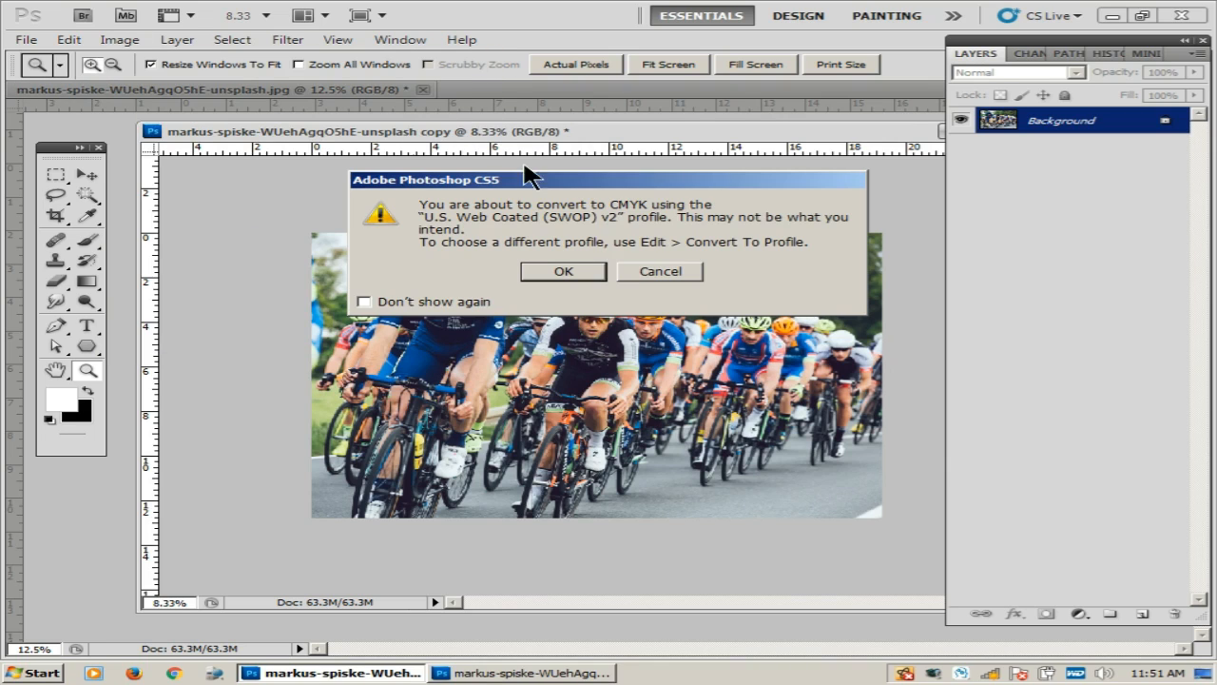
left_click(568, 272)
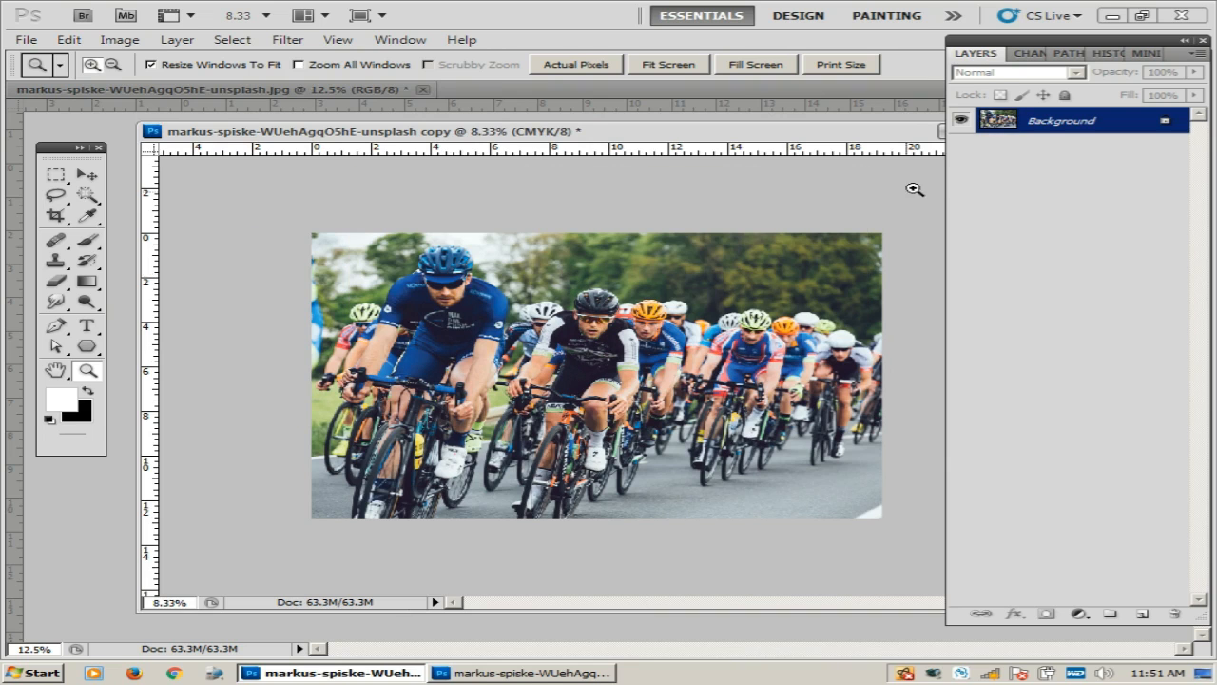
Examine the duplicate's Cyan, Magenta, Yellow and Black channels one at a time.
left_click(1035, 54)
left_click(1018, 99)
left_click(1029, 122)
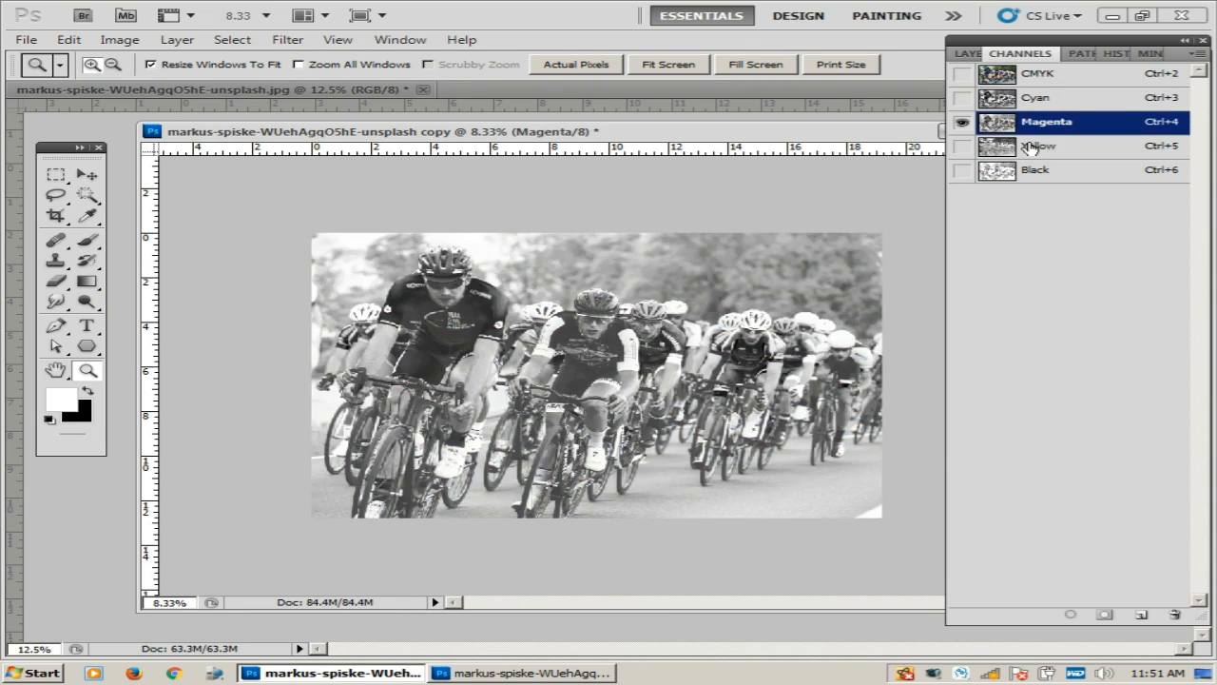
left_click(1026, 169)
left_click(1027, 151)
left_click(1020, 125)
left_click(1016, 100)
left_click(1014, 122)
left_click(1017, 168)
left_click(1024, 146)
left_click(1018, 99)
left_click(1022, 122)
left_click(1022, 169)
left_click(1025, 147)
left_click(1020, 99)
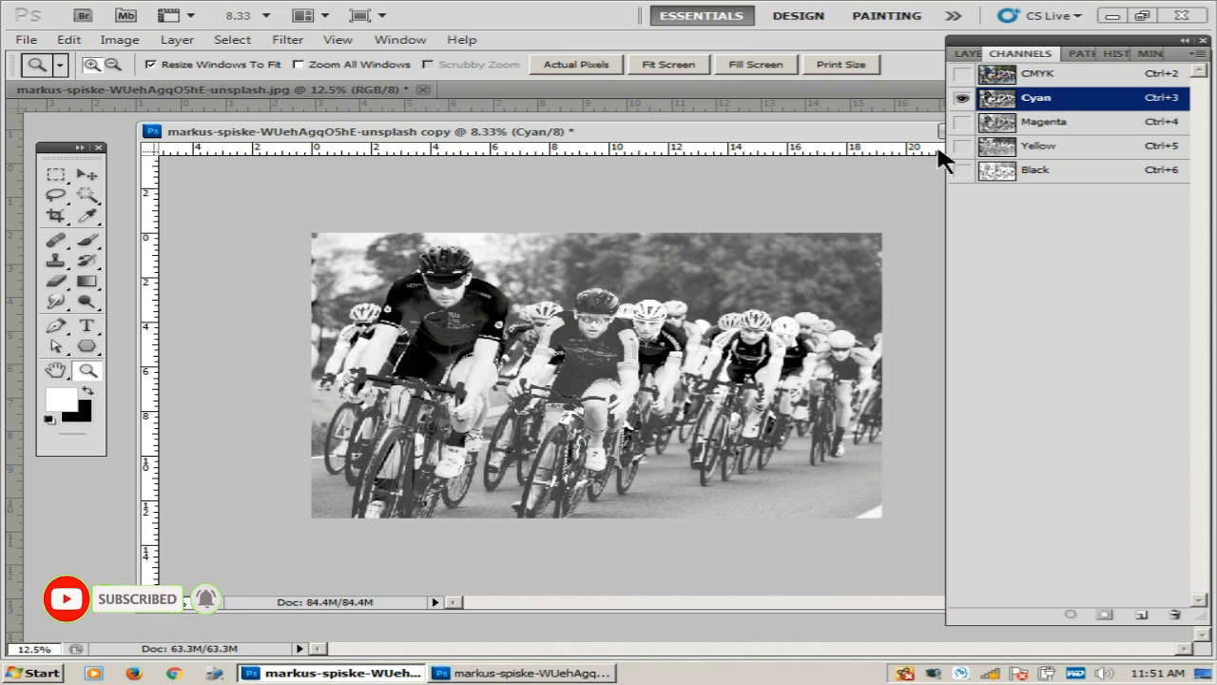
Compare the duplicate's Magenta, Yellow, Black and Cyan channels again, ending on the Yellow channel.
left_click(1042, 122)
left_click(1047, 146)
left_click(1050, 171)
left_click(1053, 101)
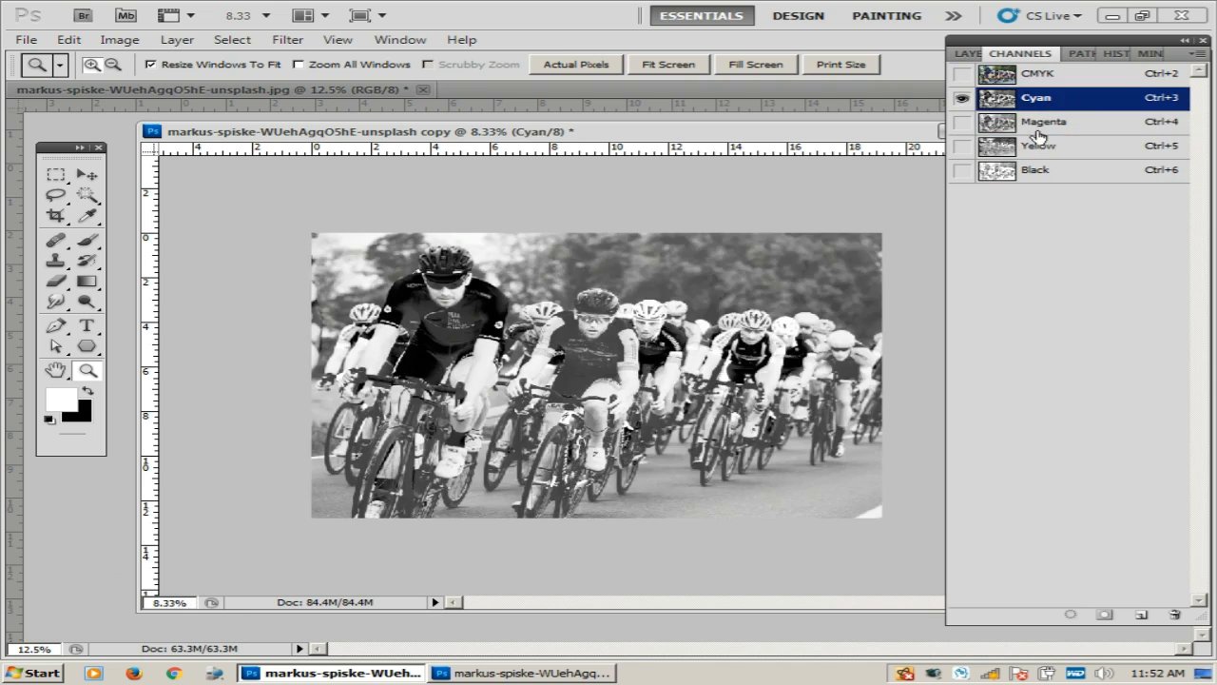
left_click(1039, 148)
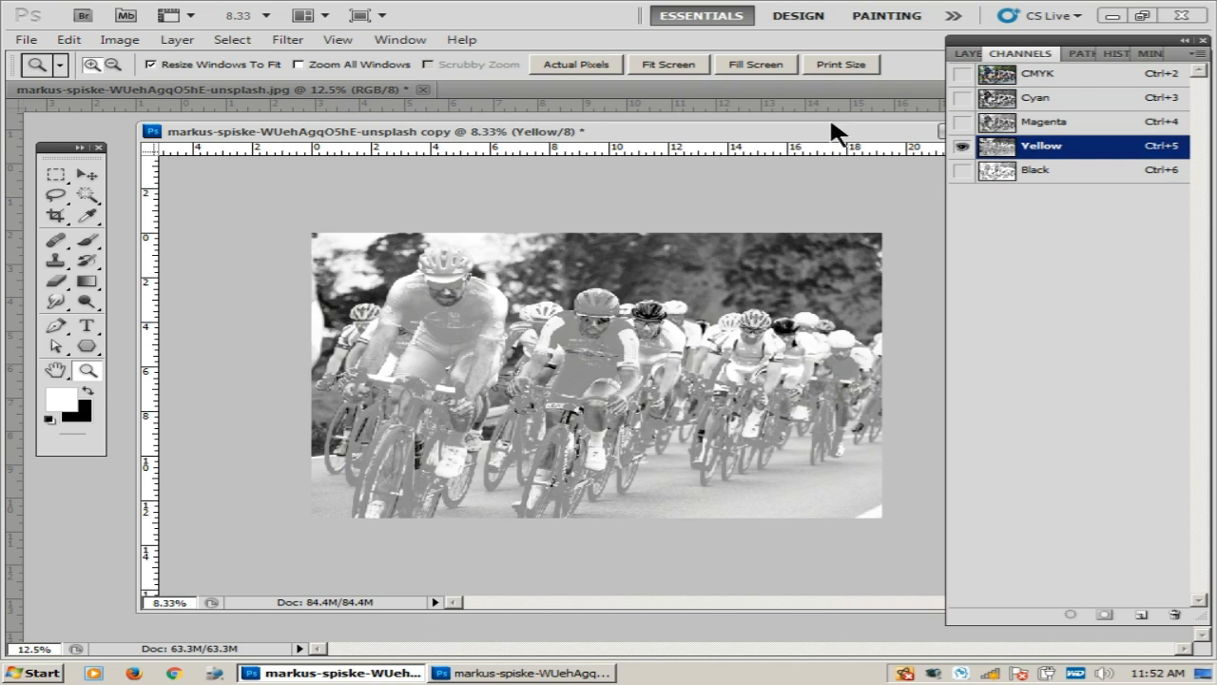
Convert the duplicate image to Multichannel mode.
left_click(112, 35)
mouse_move(128, 61)
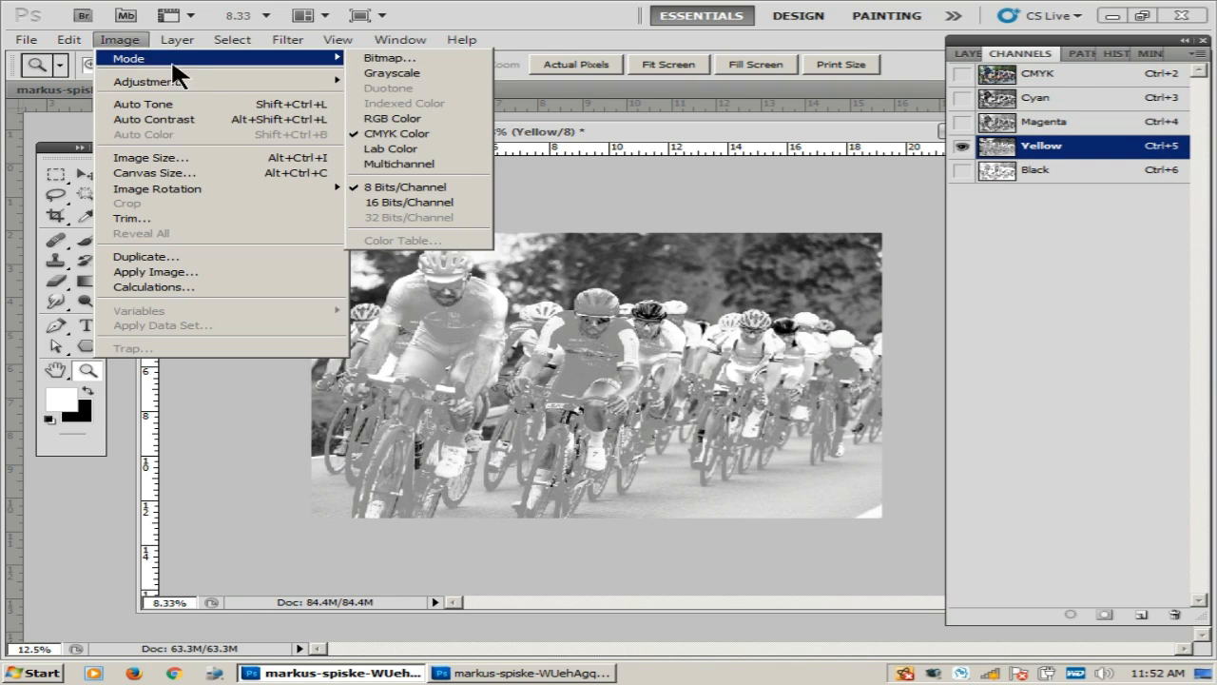
left_click(385, 164)
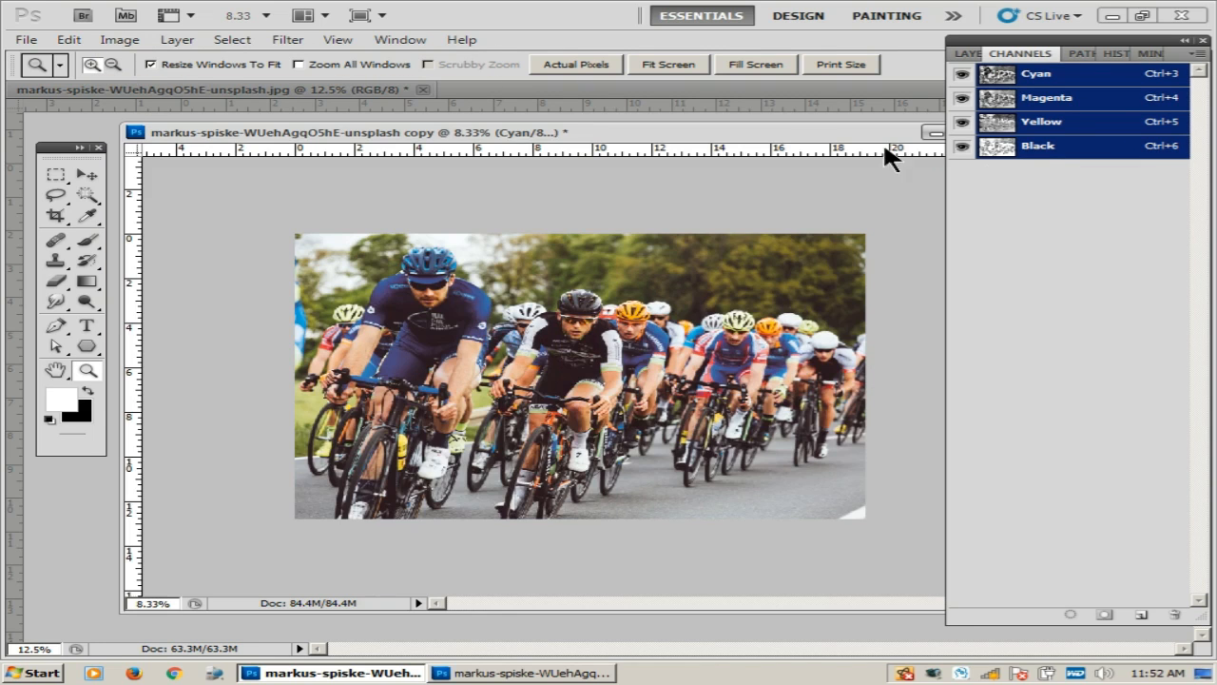
View the Multichannel image's Yellow, Black, Magenta and Cyan channels individually.
left_click(1051, 124)
key("ctrl+6")
key("ctrl+5")
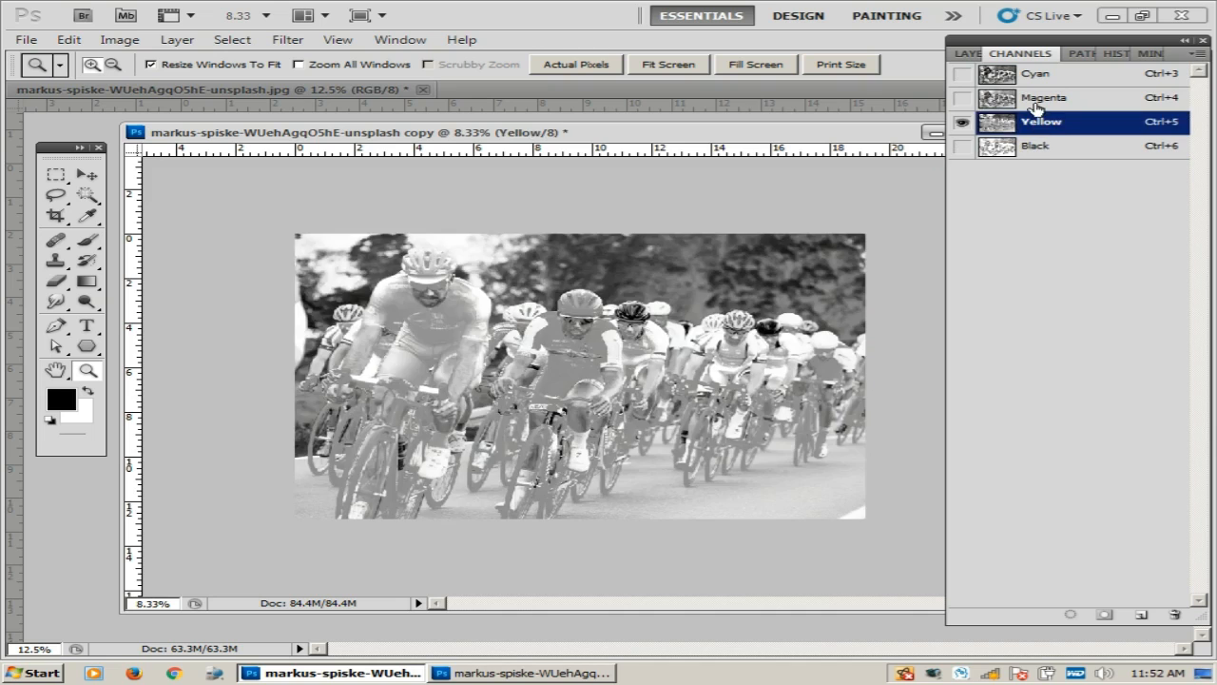
key("ctrl+4")
key("ctrl+3")
Move the Yellow channel above Cyan, and make the Cyan, Magenta and Black channels visible as well.
left_click(1039, 125)
left_click_drag(1067, 67, 1064, 69)
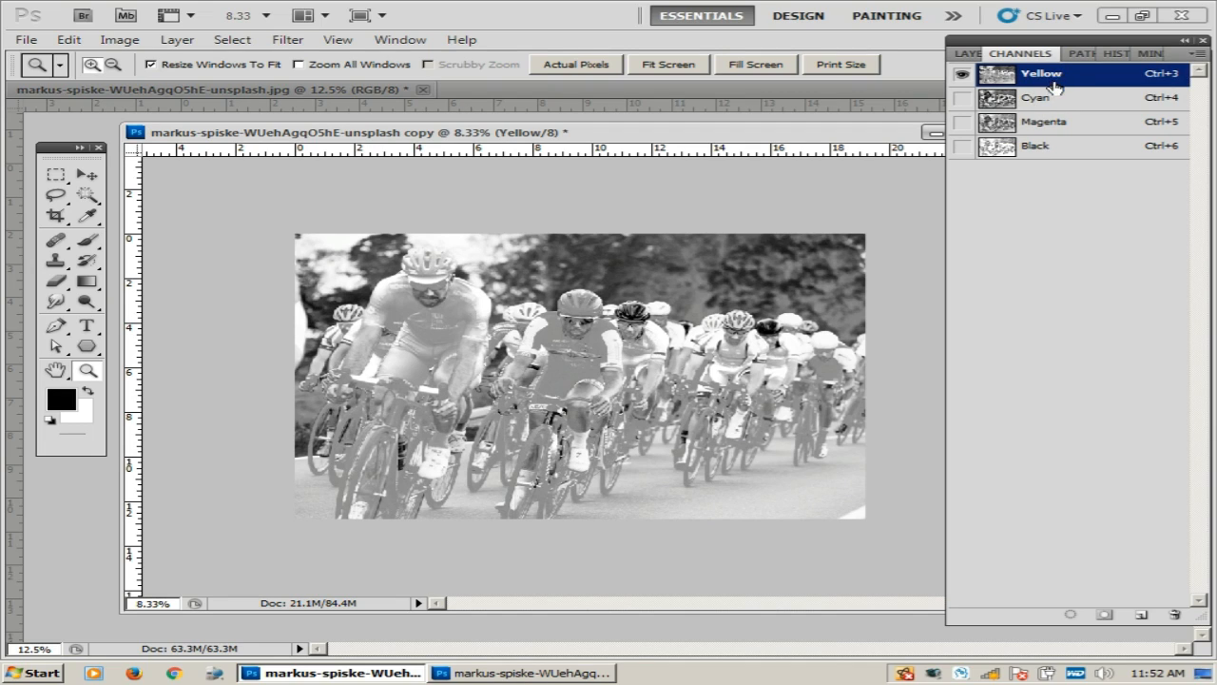
left_click(962, 98)
left_click(962, 121)
left_click(963, 147)
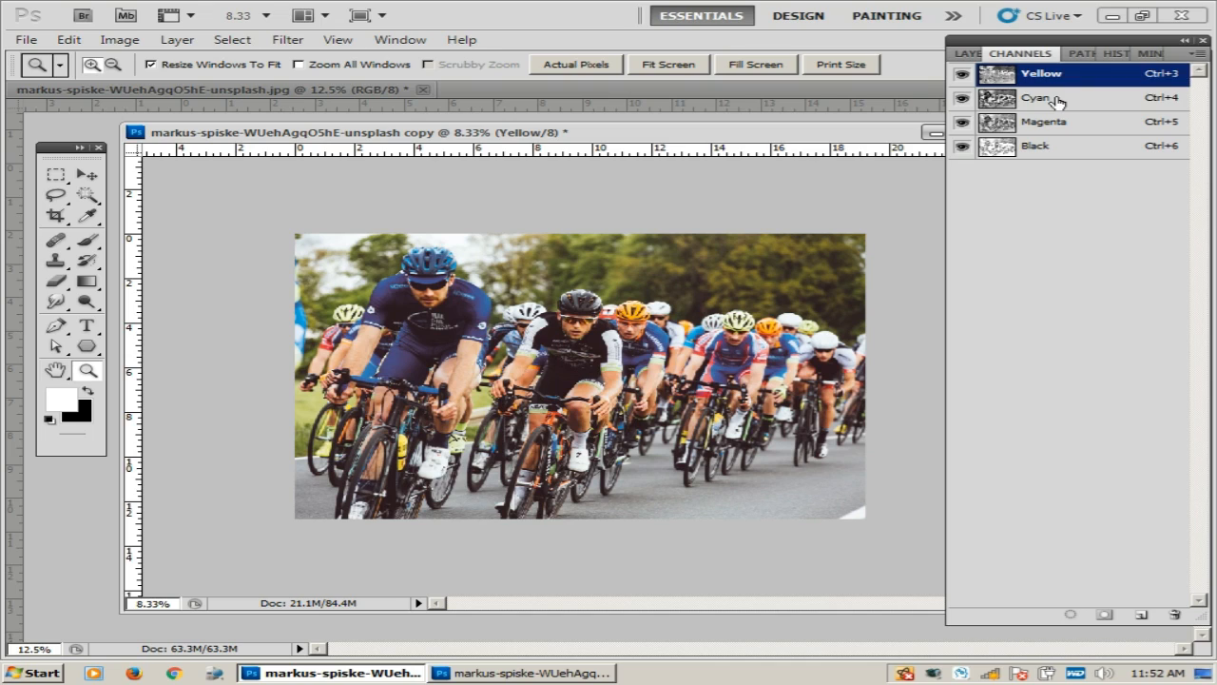
Select the Cyan, Magenta and Black channels in turn with all channels visible, and inspect the composite image at 12.5%.
left_click(1057, 99)
left_click(1056, 122)
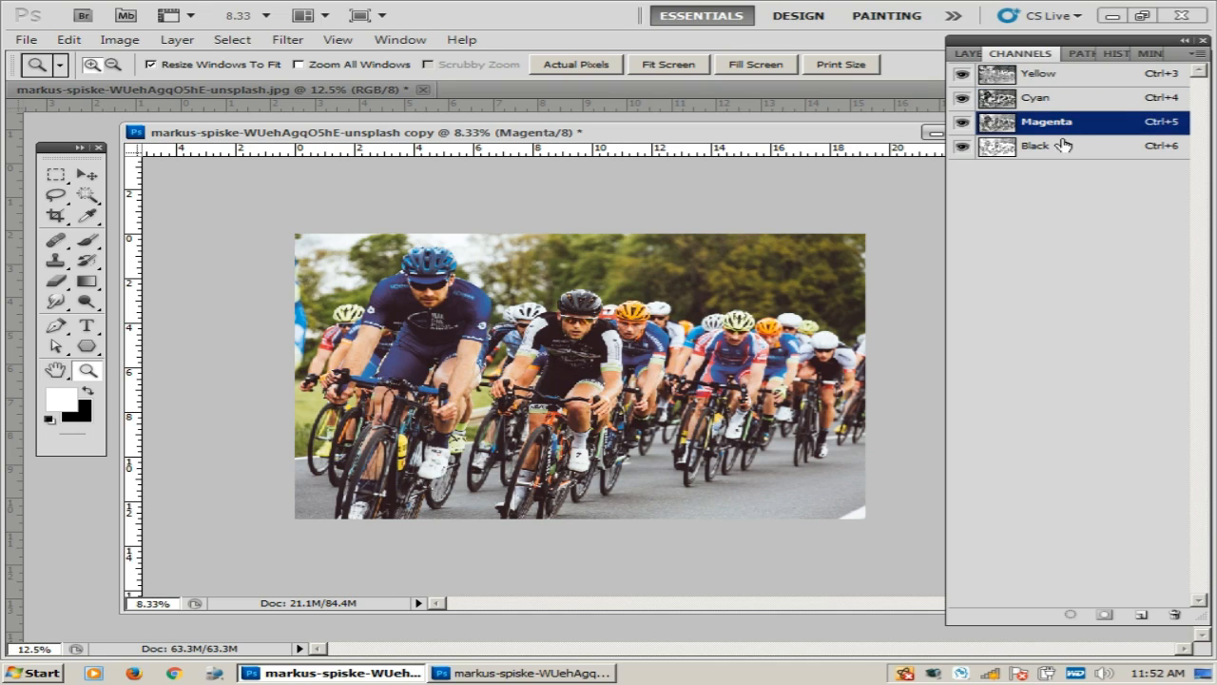
left_click(1063, 149)
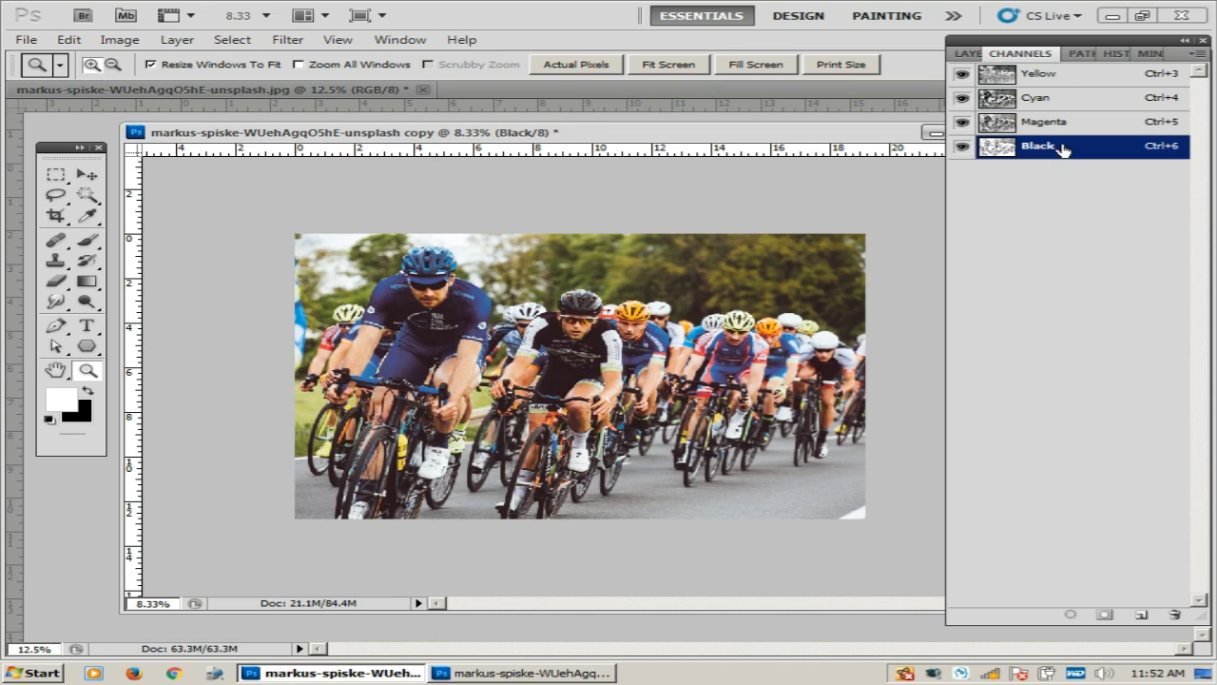
left_click(590, 332)
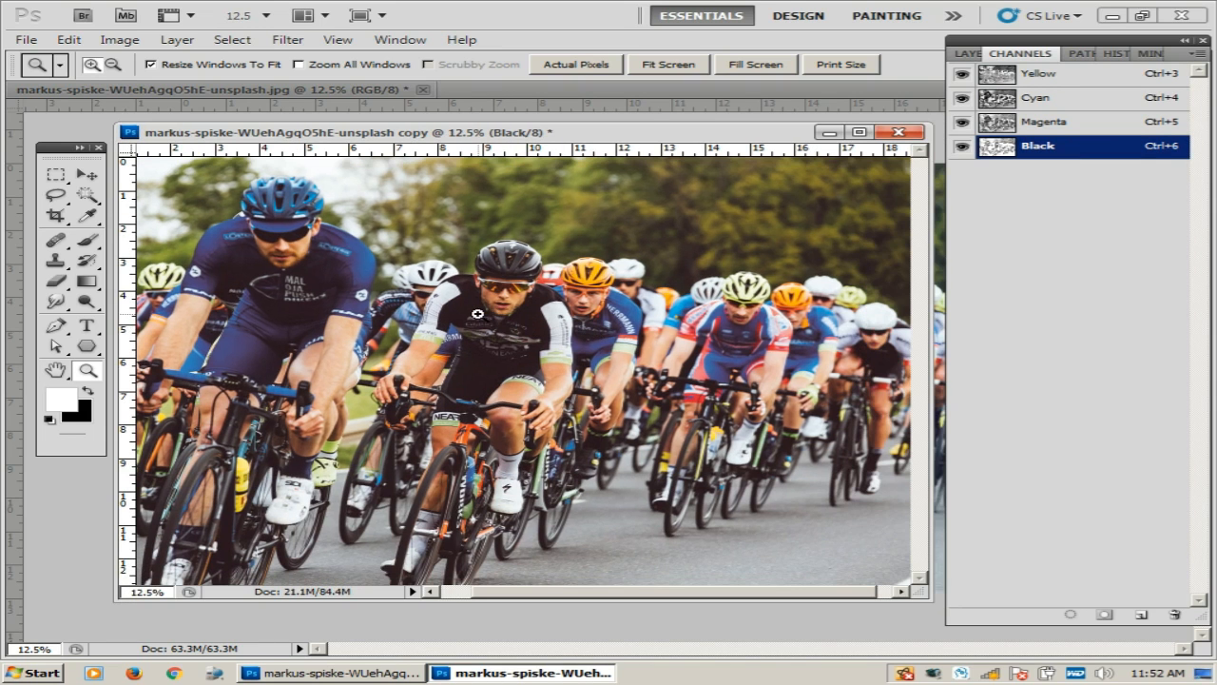
left_click(503, 308, "alt")
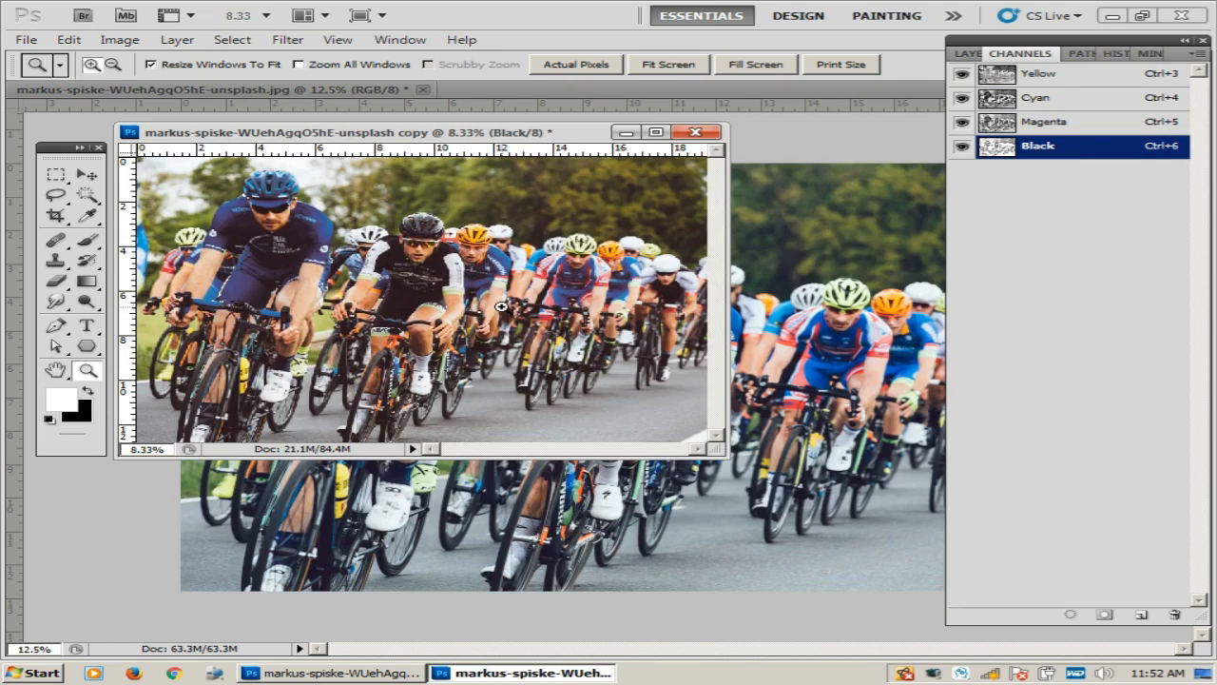
left_click(504, 306)
left_click_drag(706, 131, 745, 132)
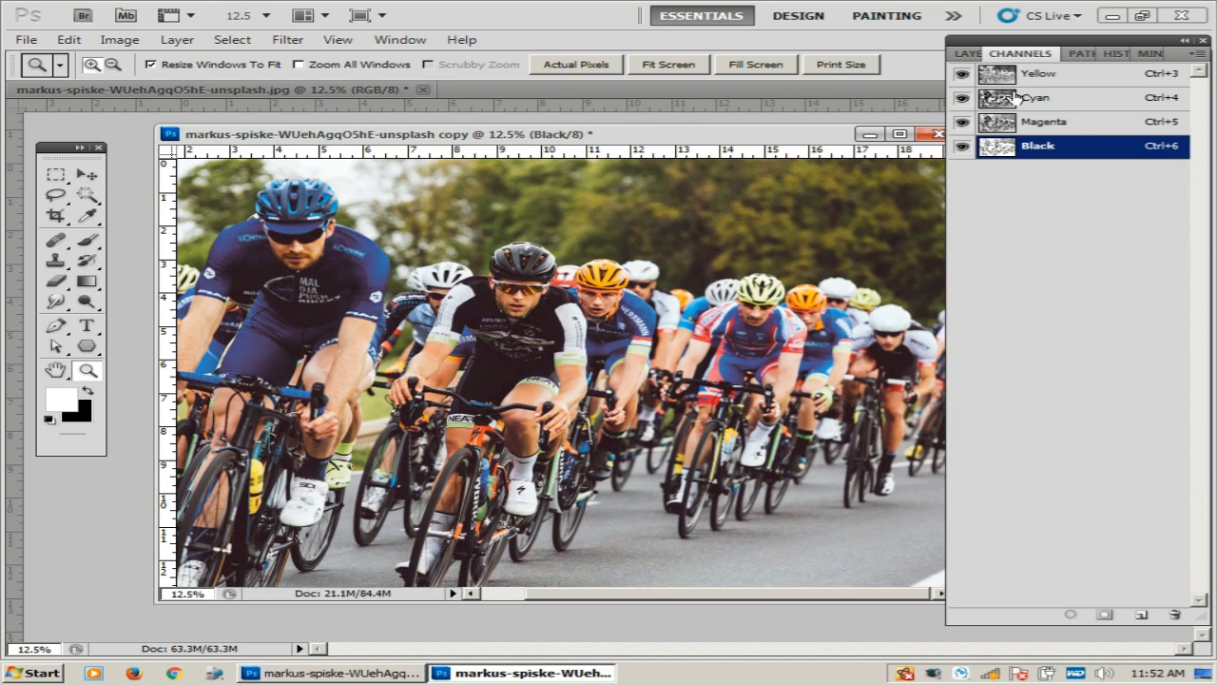
Apply Levels to the Yellow channel with the midtone input level set to 1.41.
left_click(1041, 76)
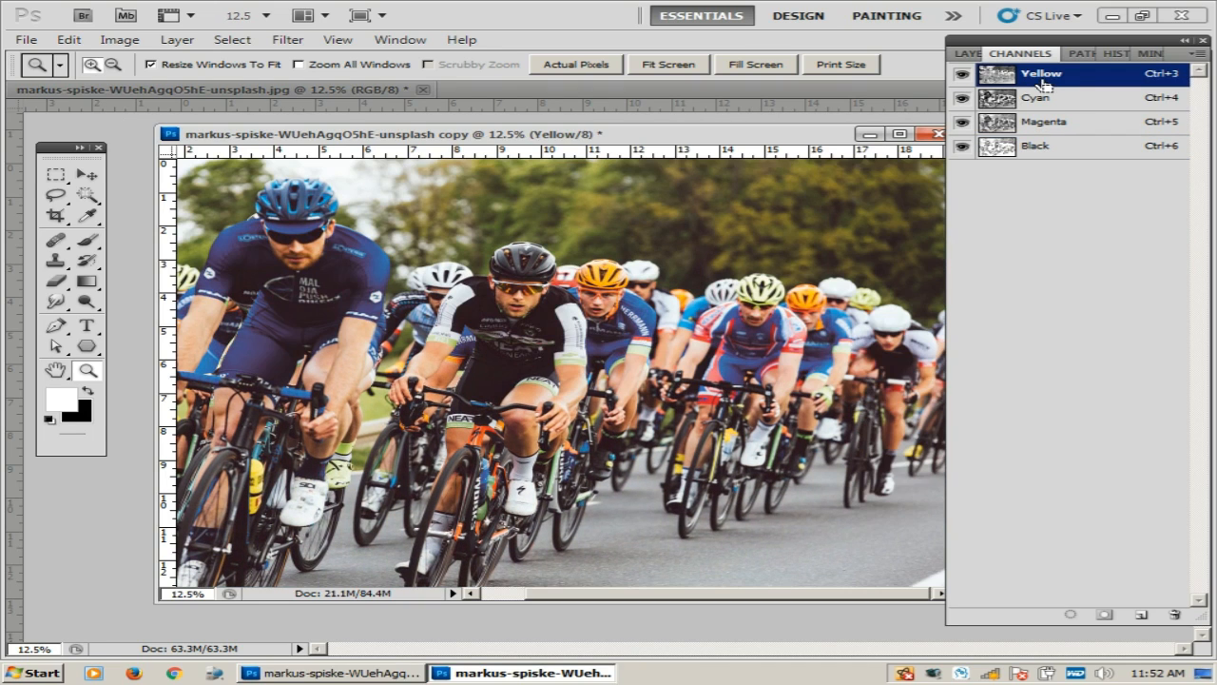
key("ctrl+l")
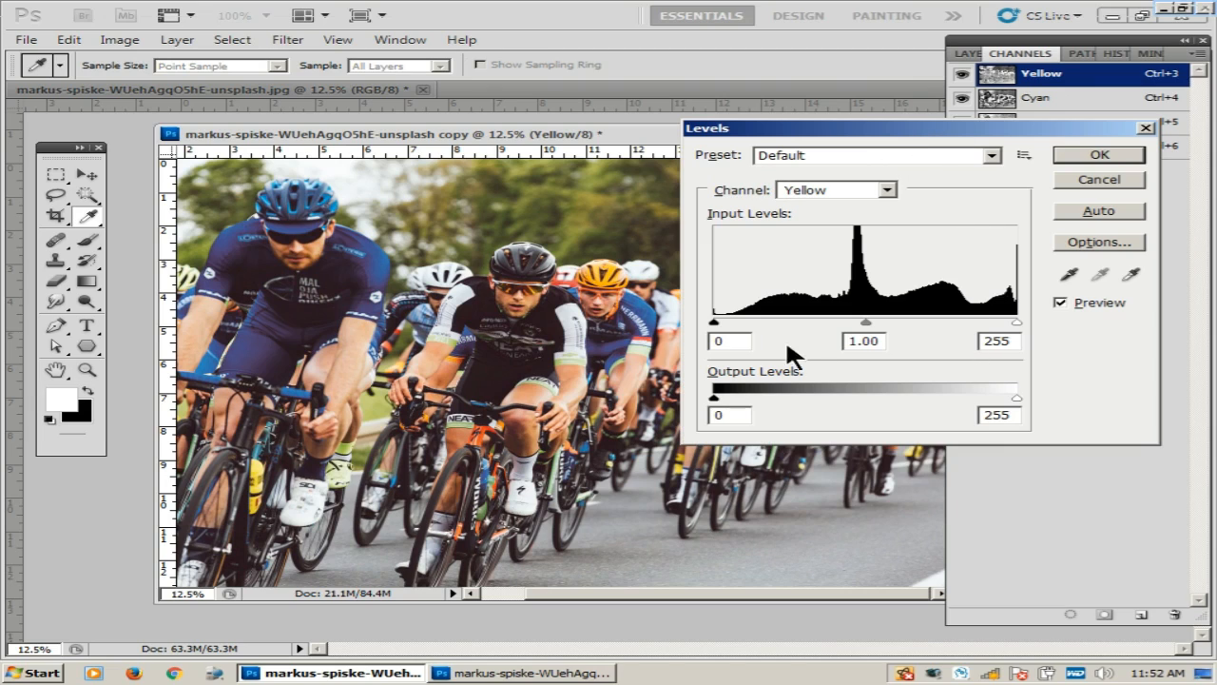
left_click_drag(864, 323, 827, 323)
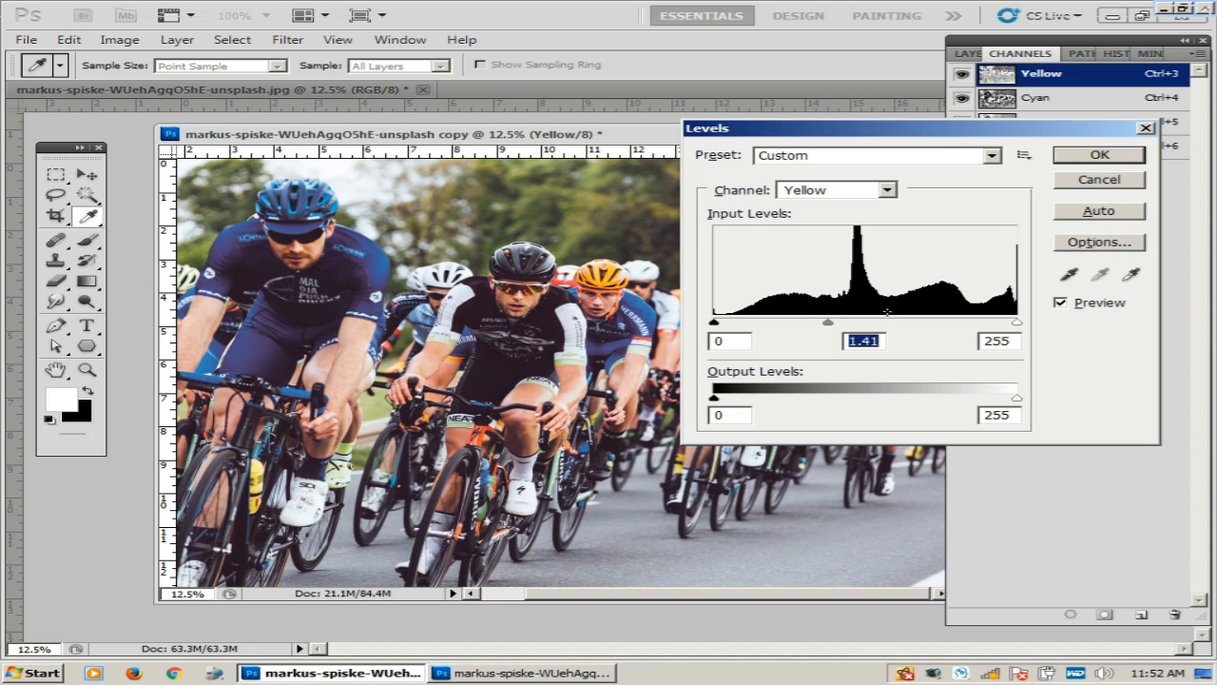
left_click(1109, 152)
Apply Levels to the Magenta channel, slightly raising its midtone input level.
left_click(1060, 124)
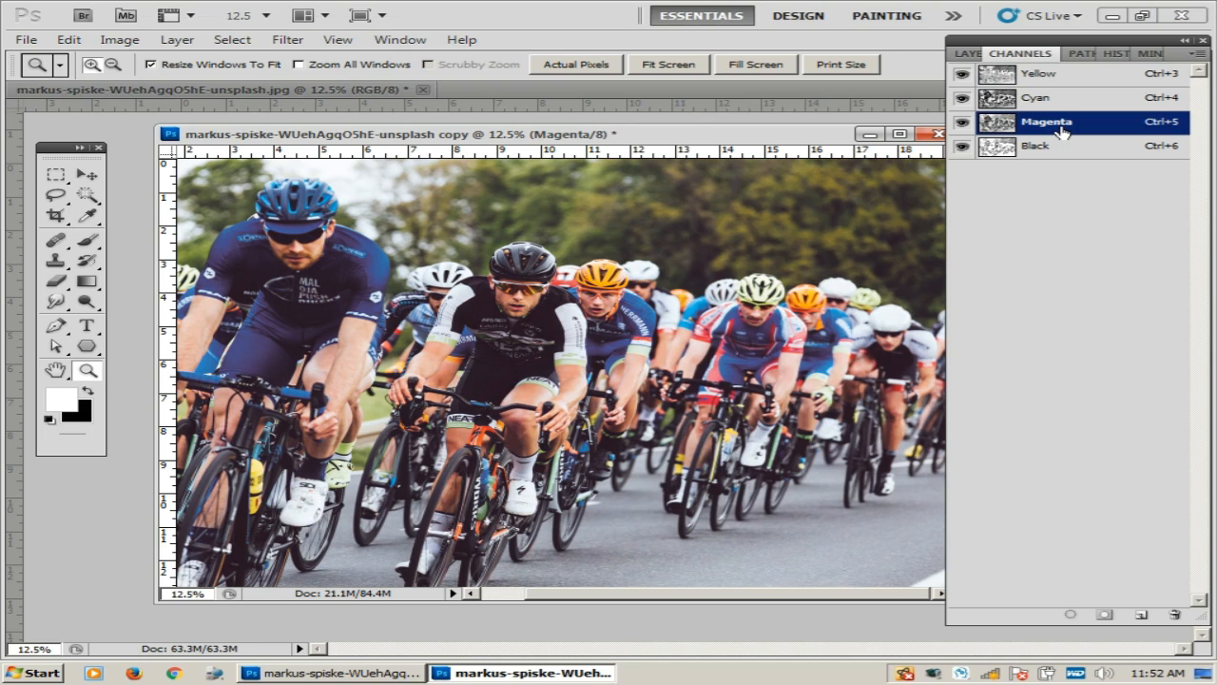
key("ctrl+l")
left_click_drag(862, 324, 860, 323)
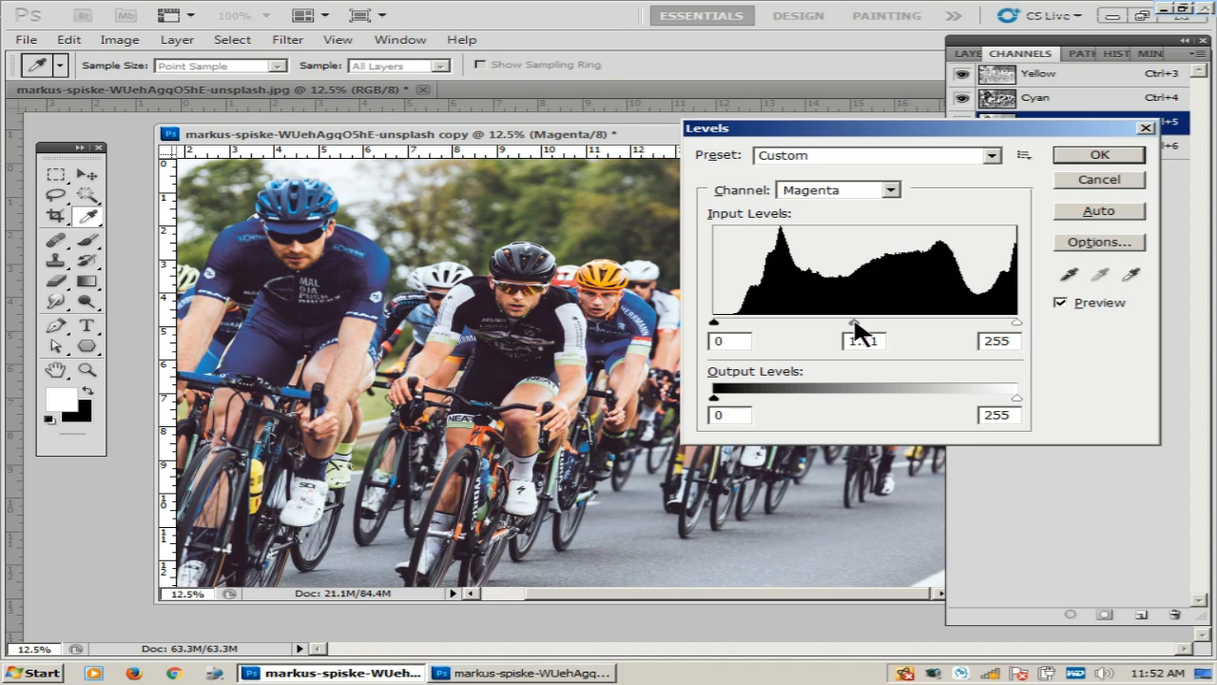
left_click(1065, 155)
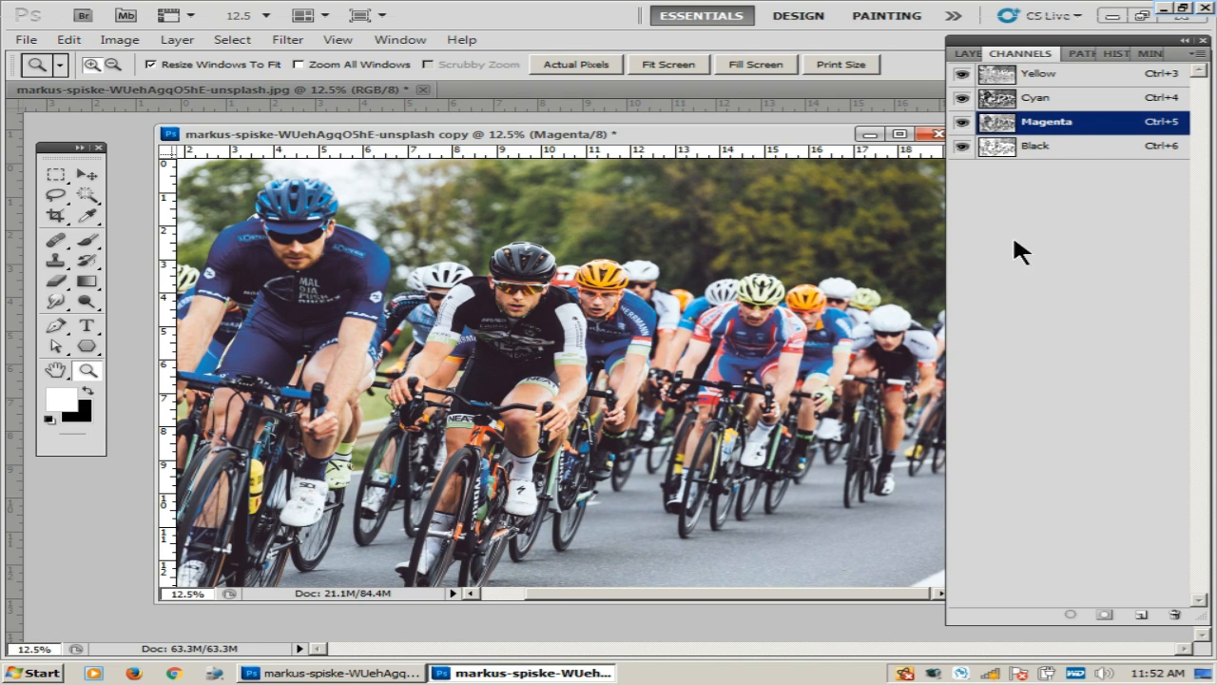
Go through the Black, Magenta, Cyan and Yellow channels while keeping all of them visible, ending on Magenta.
left_click(1016, 146)
left_click(1025, 123)
left_click(1032, 98)
left_click(1025, 75)
left_click(1024, 98)
left_click(1018, 122)
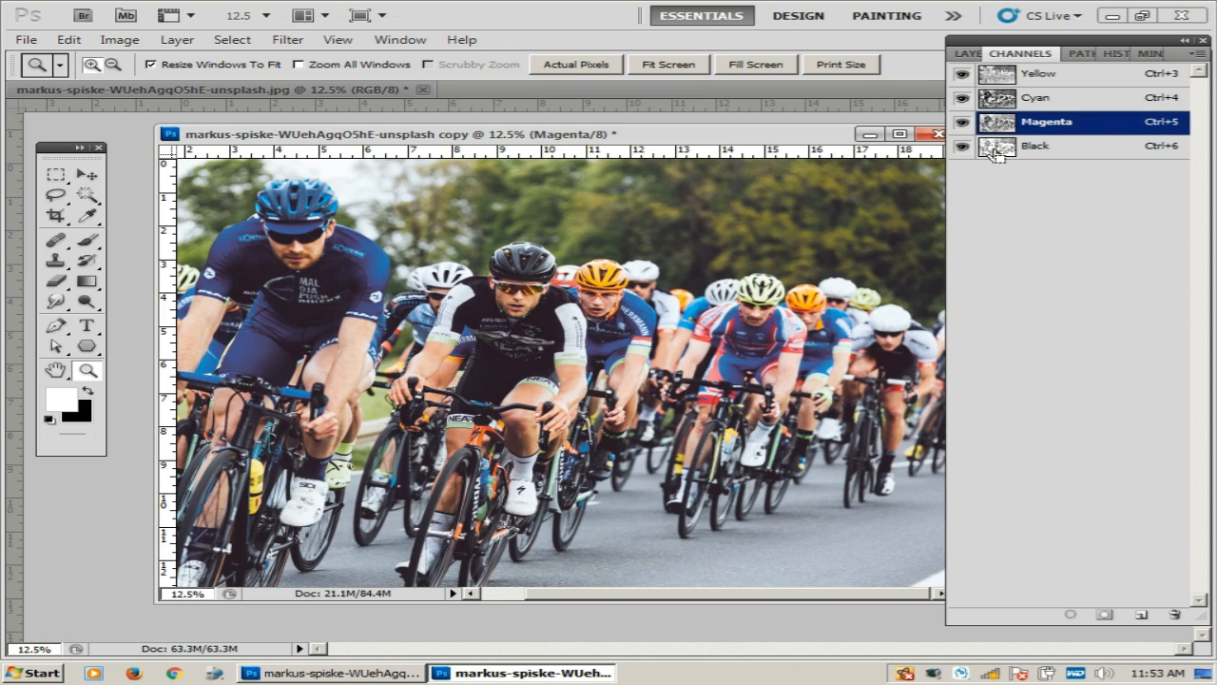
Load the Black channel as a selection, clear the selected area from the Yellow channel, and deselect.
left_click(996, 149, "ctrl")
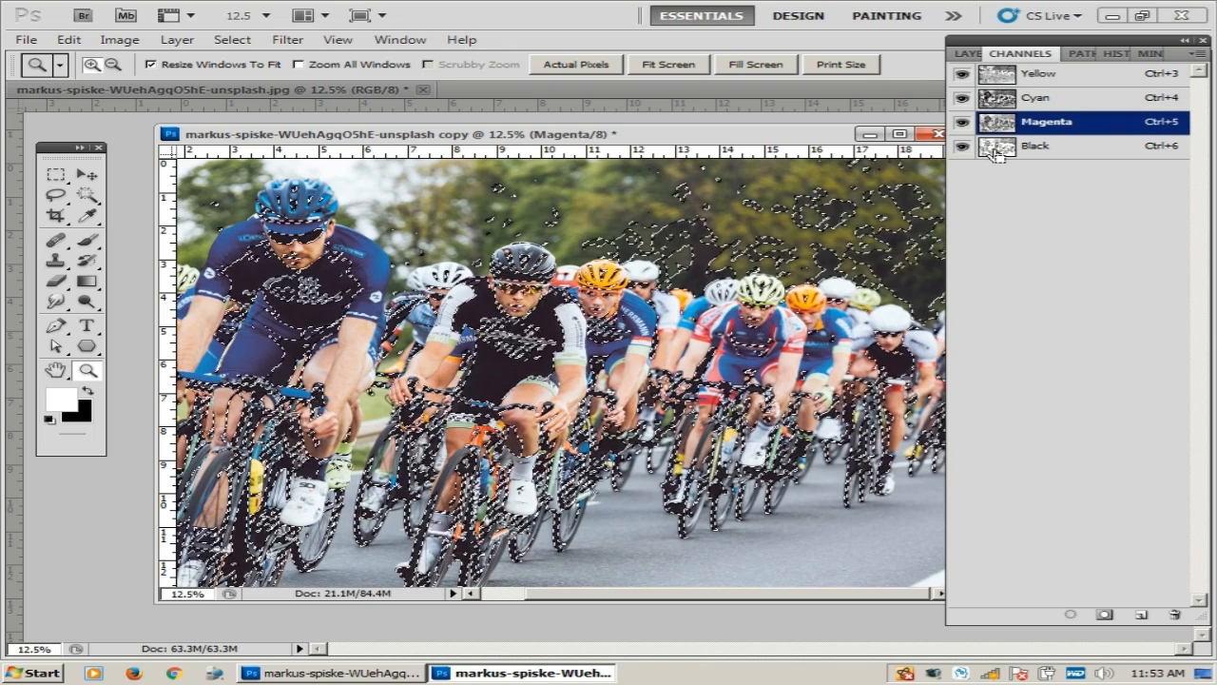
left_click(1023, 98)
left_click(1026, 76)
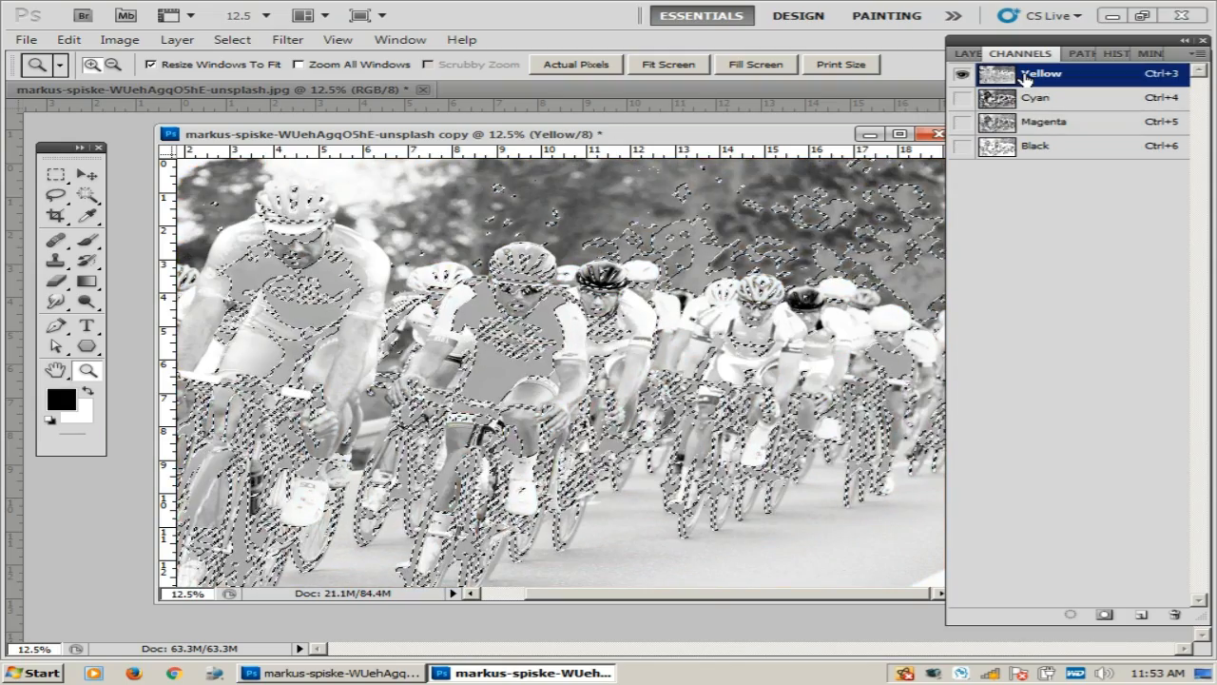
Inspect the edited Yellow channel and the Cyan channel, and display Magenta, Cyan and Black together with Yellow hidden.
scroll(371, 256, "down", 1)
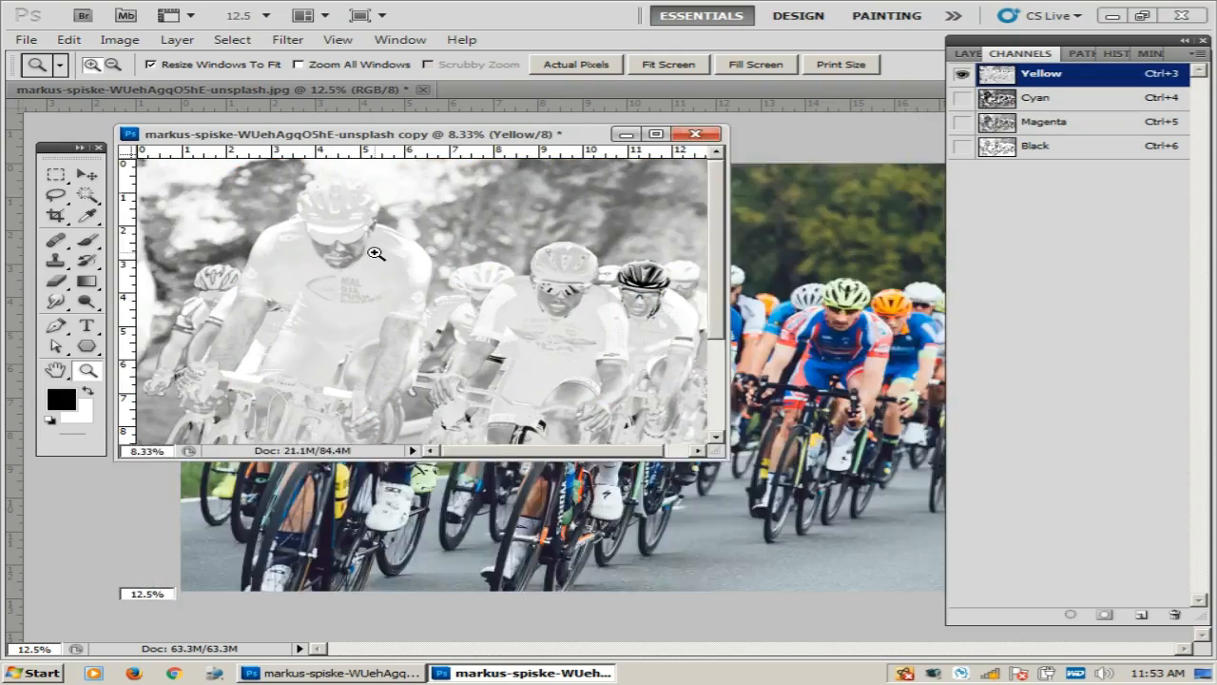
scroll(373, 255, "up", 1)
left_click_drag(519, 134, 568, 138)
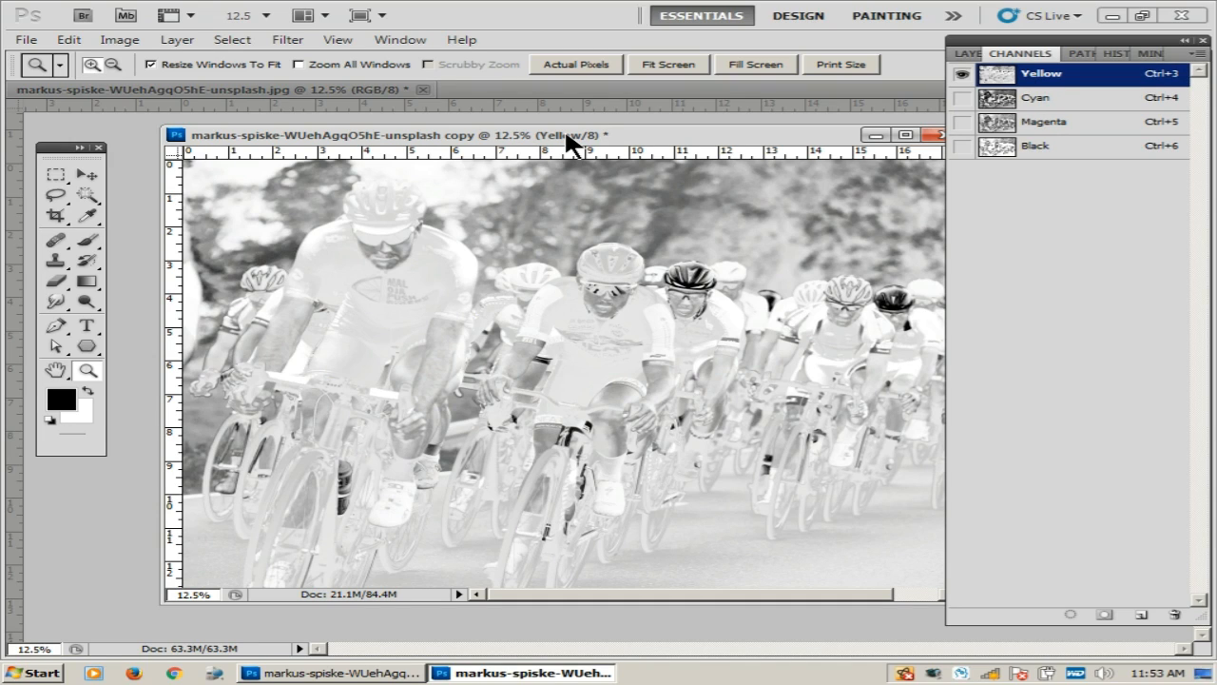
left_click(1094, 100)
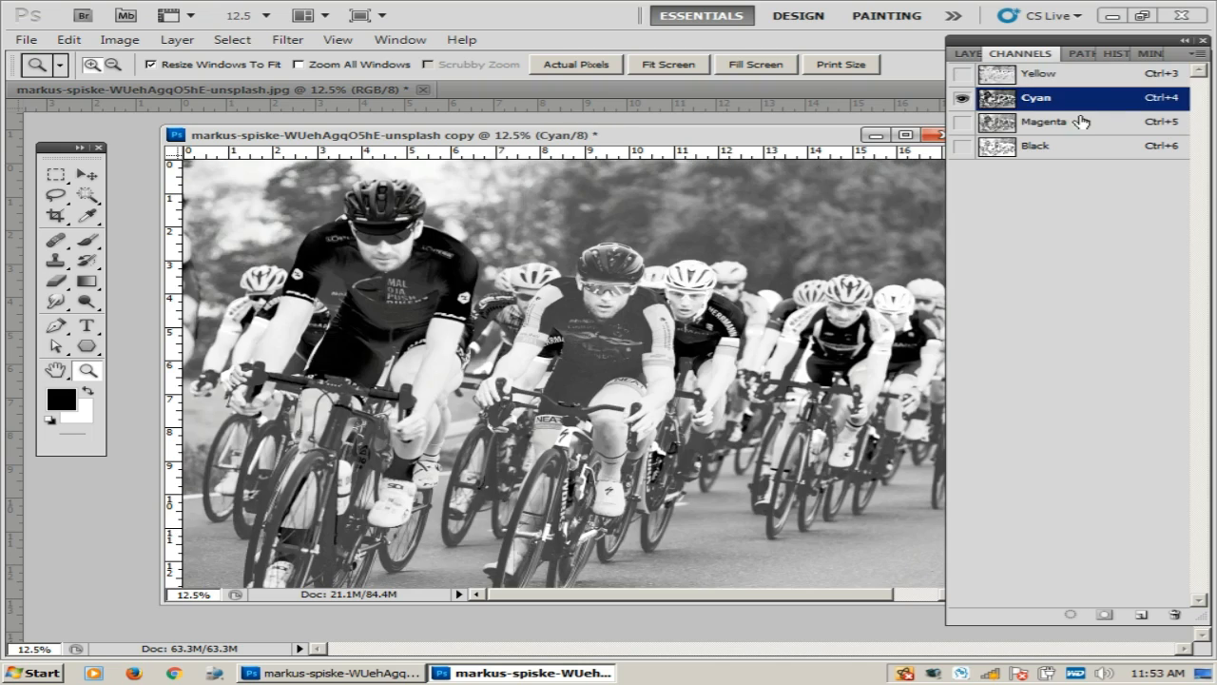
left_click(990, 125)
left_click(963, 97)
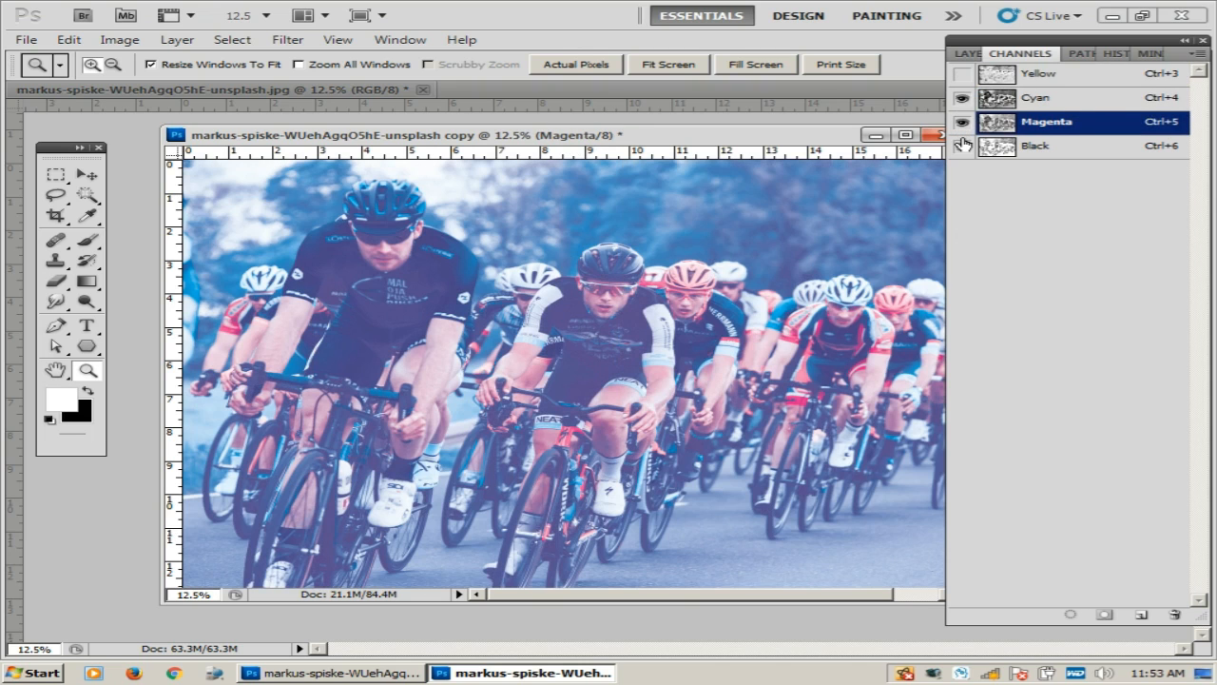
left_click(963, 144)
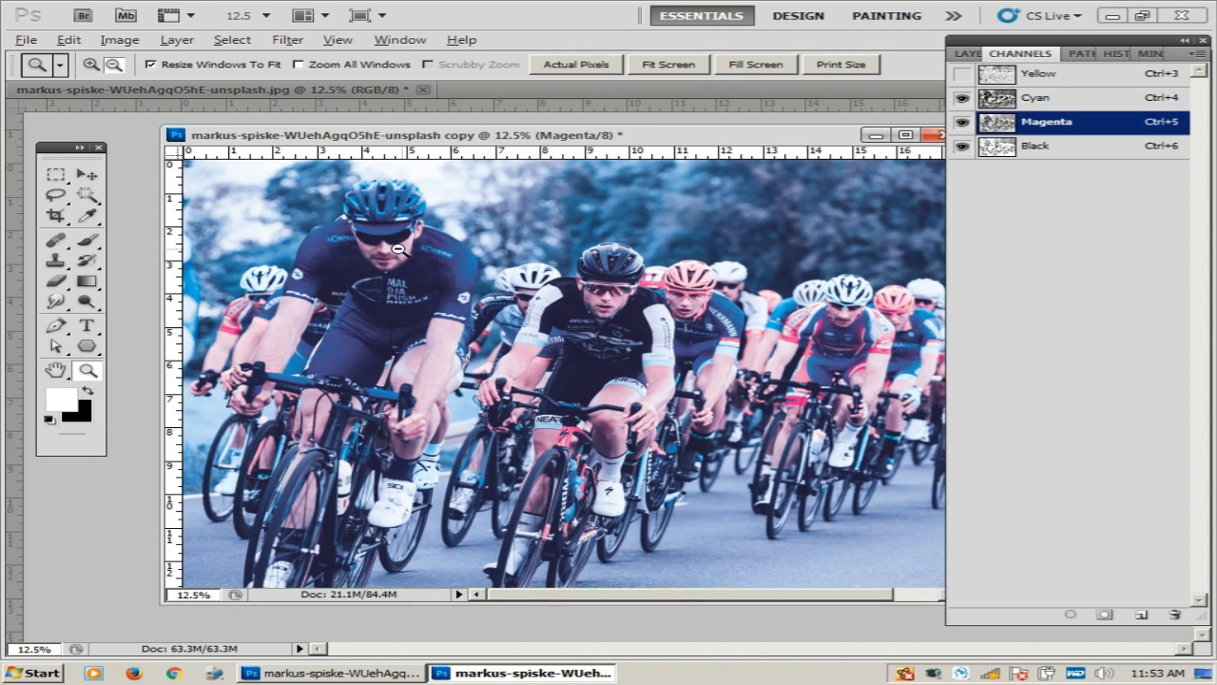
Split the duplicate's channels into separate grayscale images.
left_click(350, 242, "alt")
left_click(364, 208)
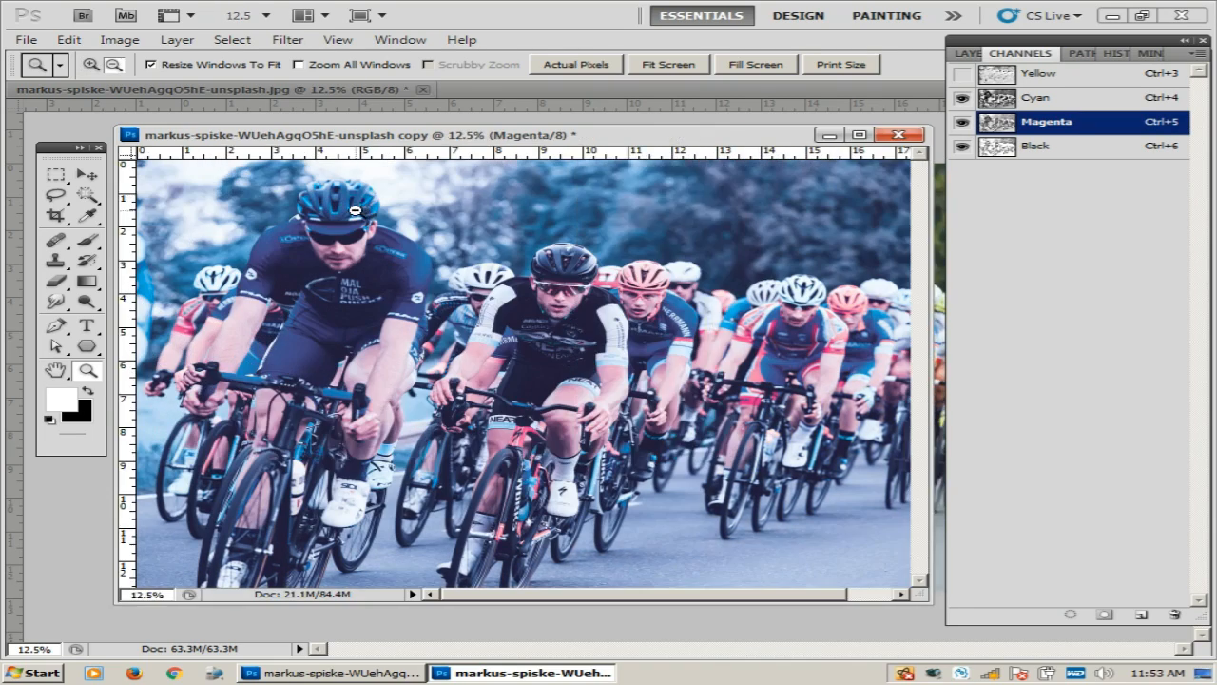
left_click(366, 204, "alt")
left_click_drag(409, 134, 431, 154)
left_click(120, 39)
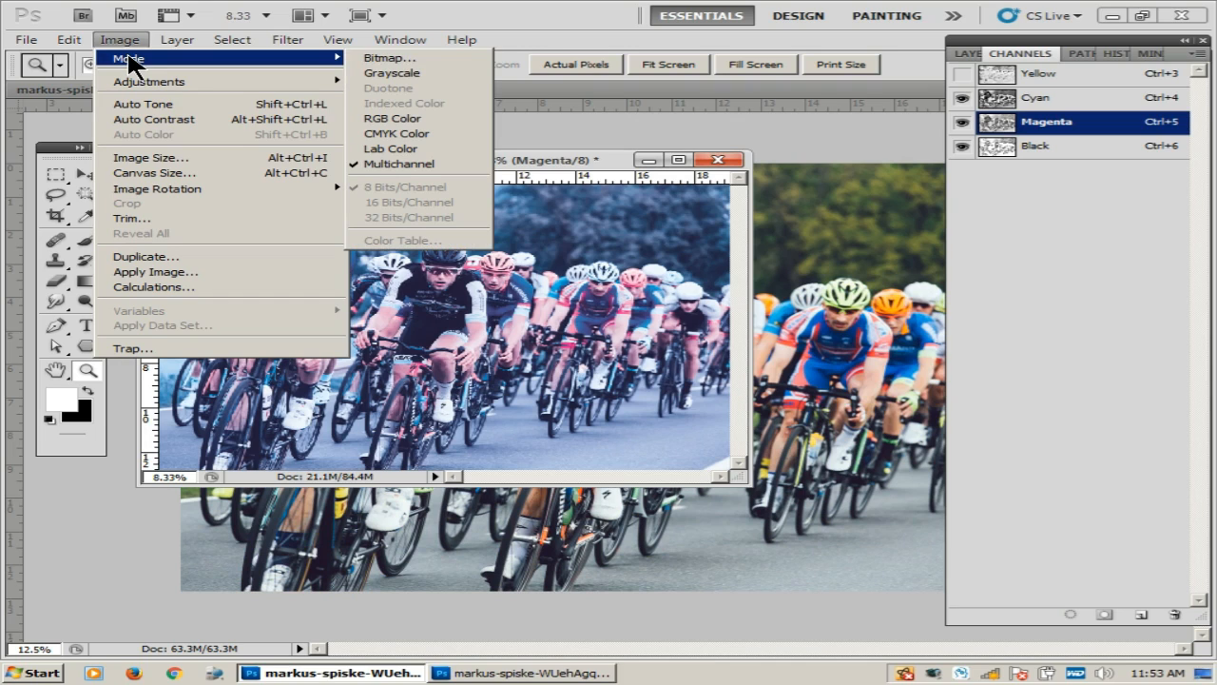
left_click(1199, 55)
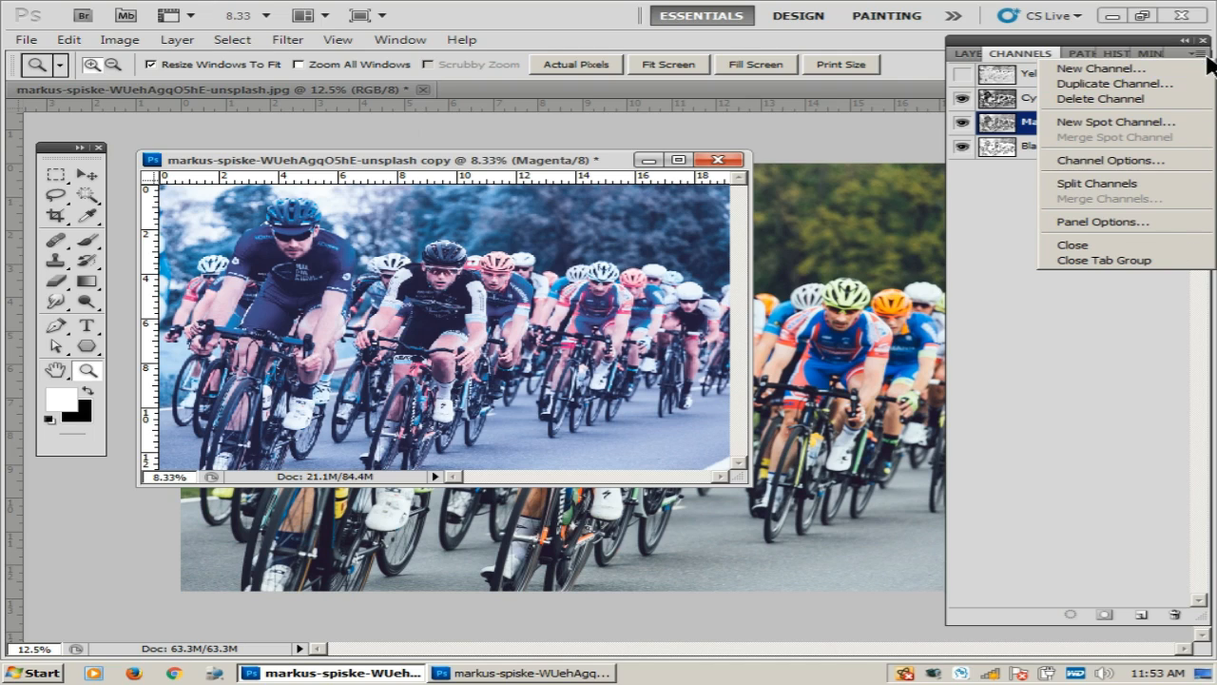
left_click(1153, 183)
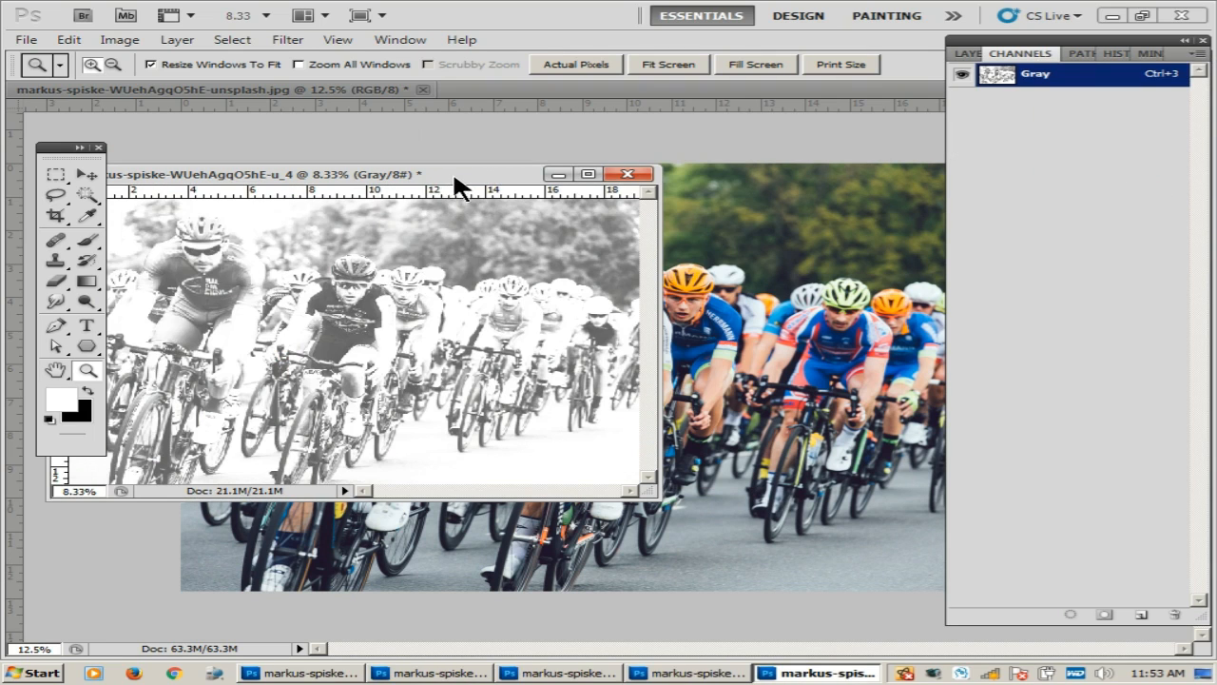
Spread out the four split channel windows so each grayscale image can be seen.
left_click_drag(451, 179, 769, 311)
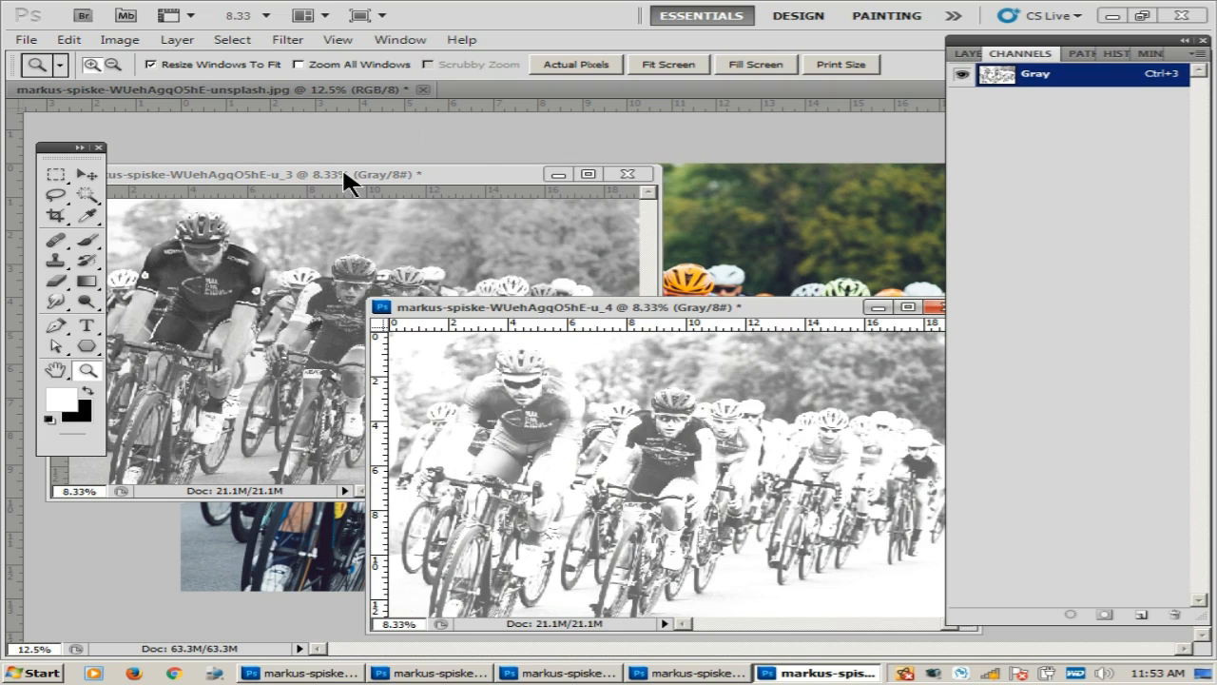
left_click_drag(347, 180, 306, 357)
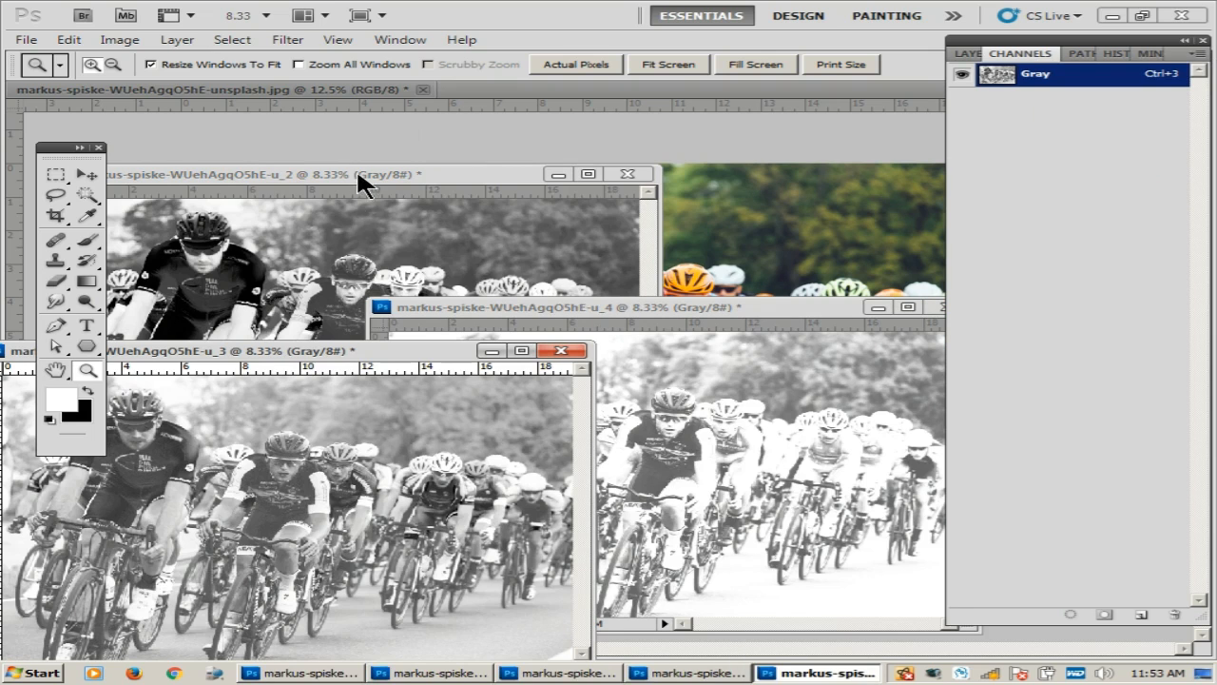
left_click_drag(358, 181, 514, 137)
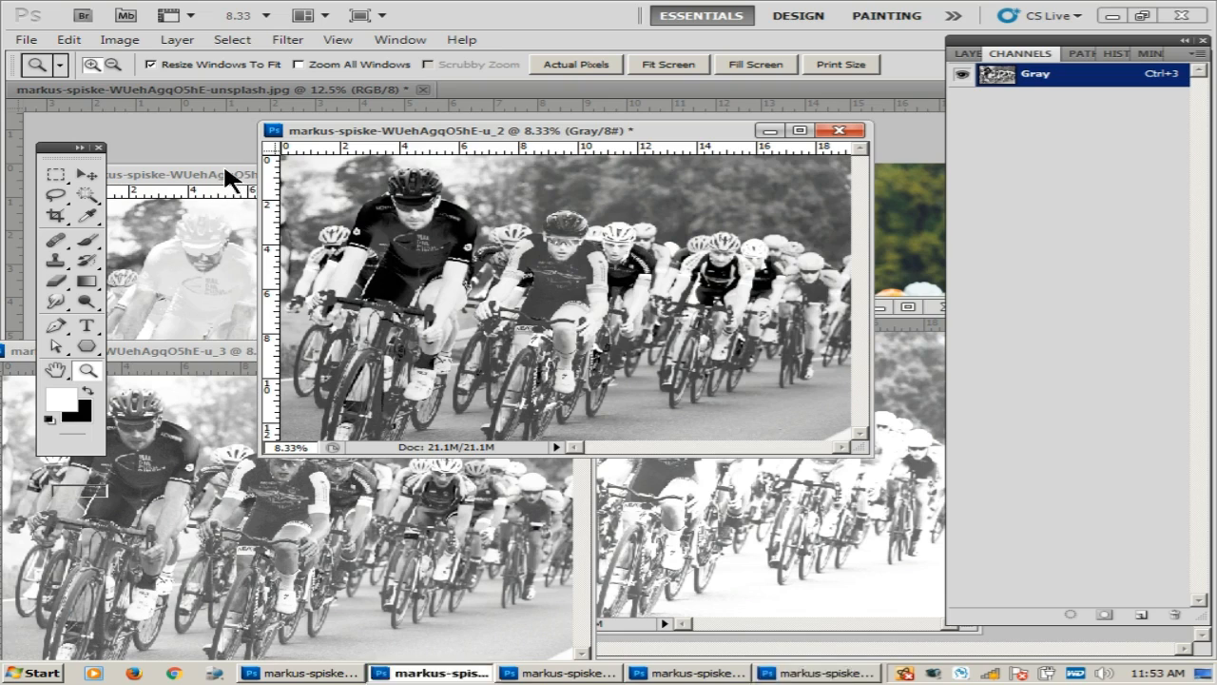
left_click_drag(226, 175, 230, 120)
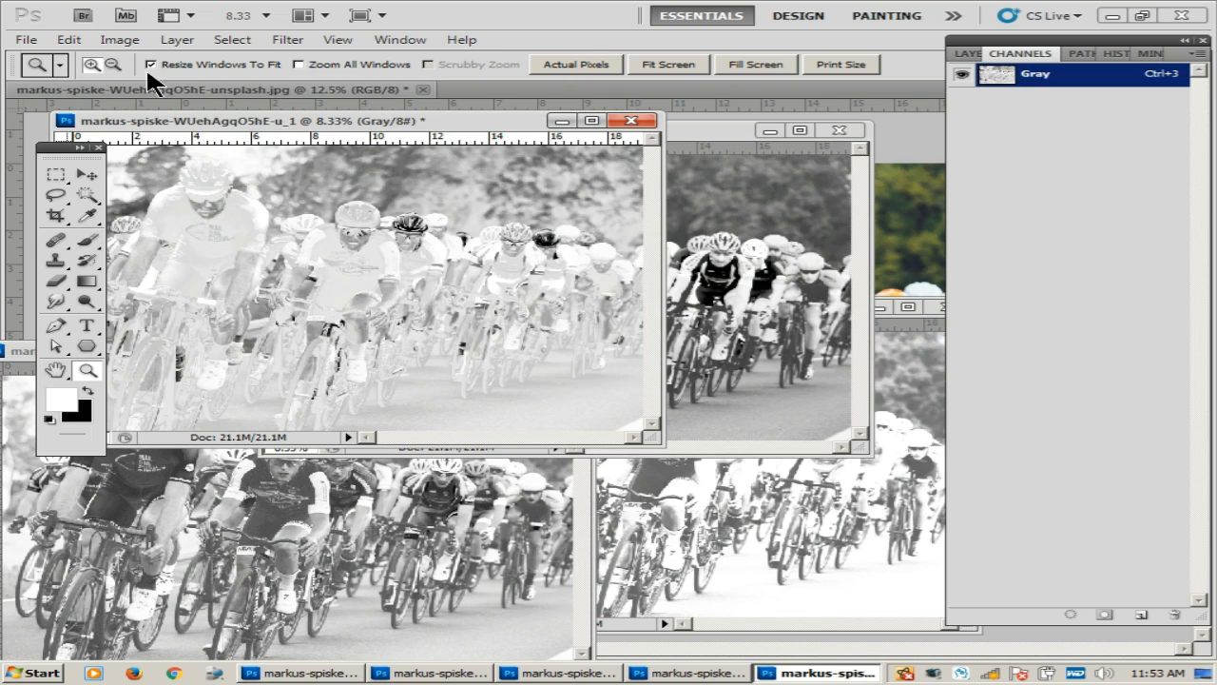
Convert the split image ending in _1 to a 300 pixels/inch bitmap with a 45 lines/inch, 75-degree, ellipse halftone screen.
left_click(120, 39)
mouse_move(125, 61)
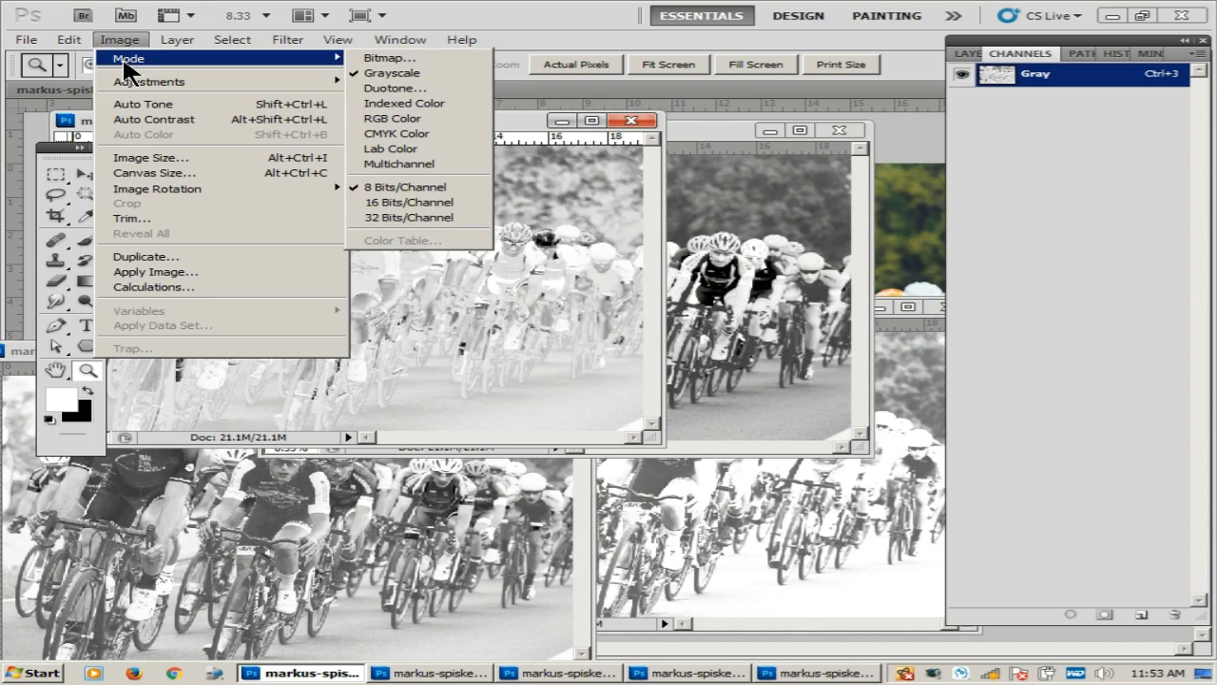
left_click(385, 59)
left_click(490, 191)
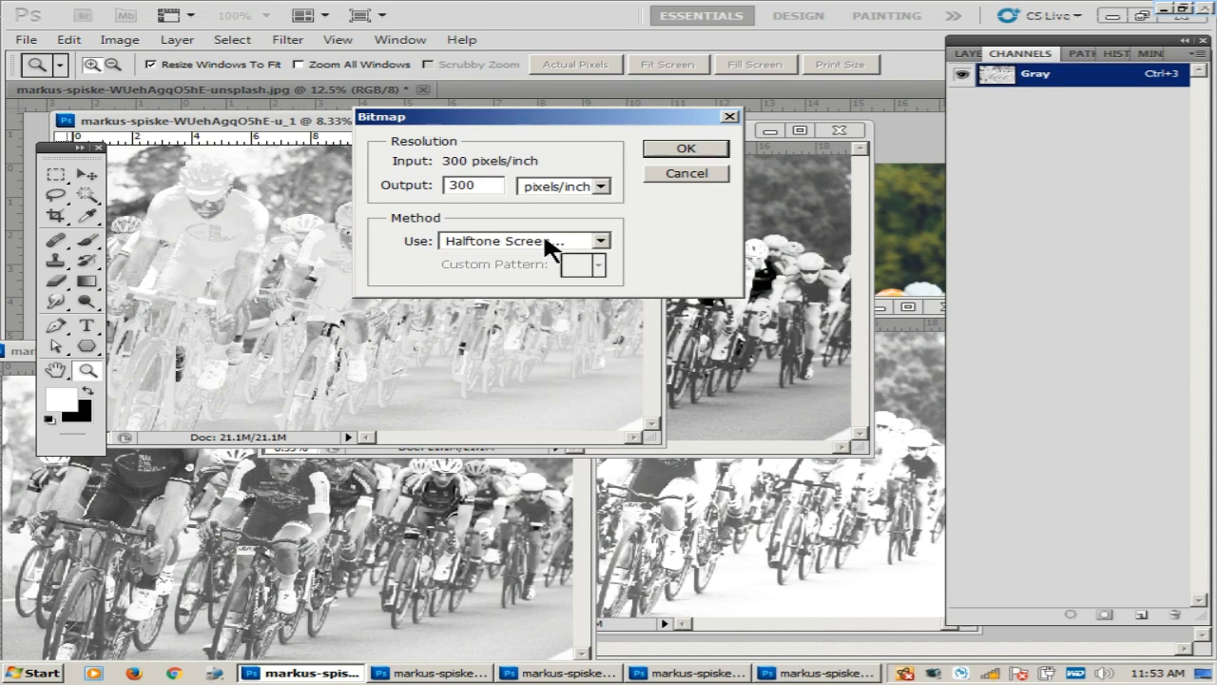
left_click(691, 152)
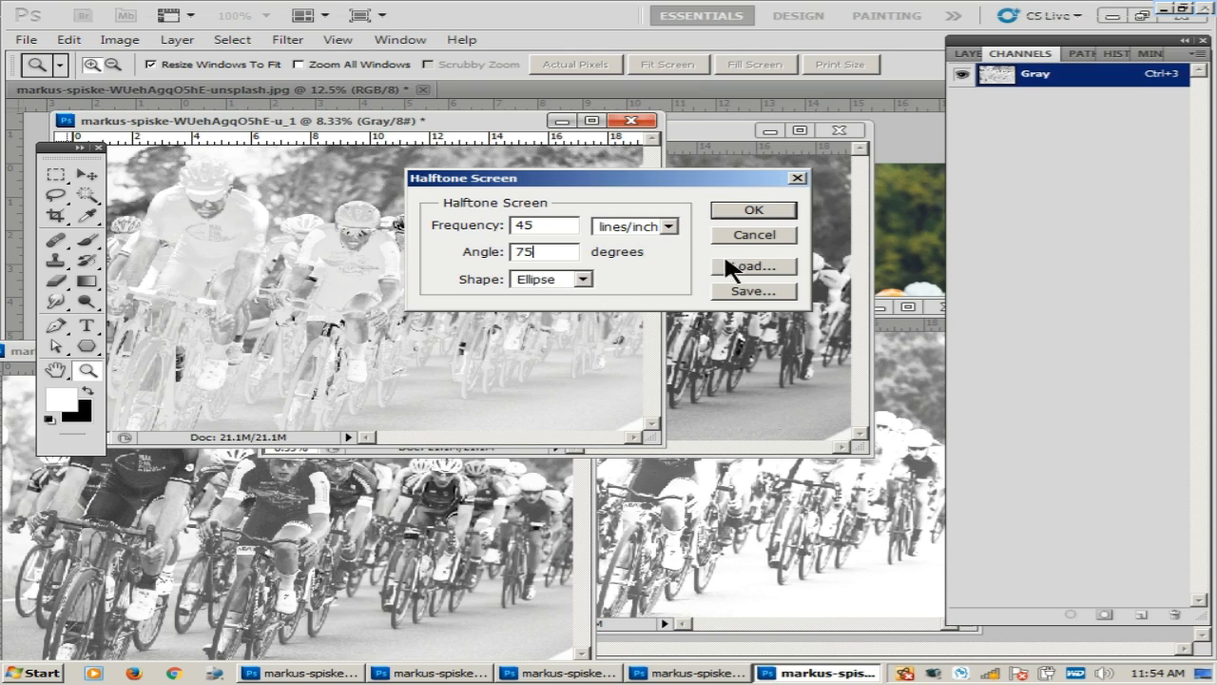
left_click(744, 215)
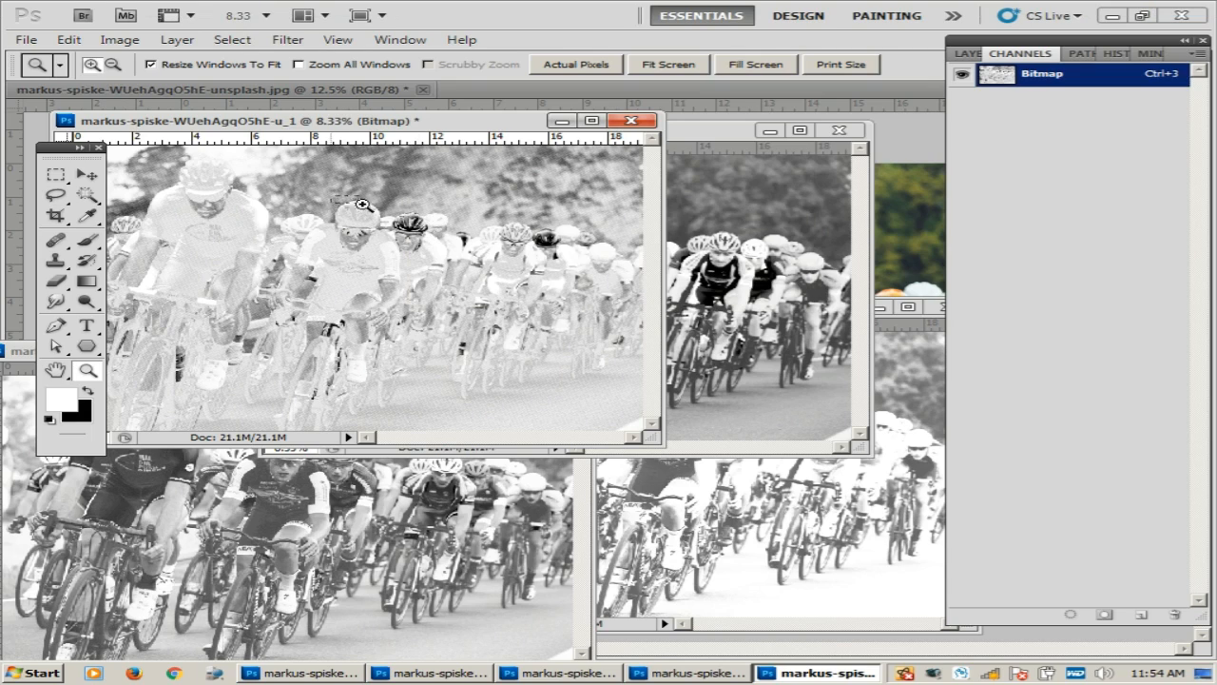
Examine the halftone dot pattern of the _1 bitmap in several areas up close and at full view.
left_click_drag(360, 202, 599, 270)
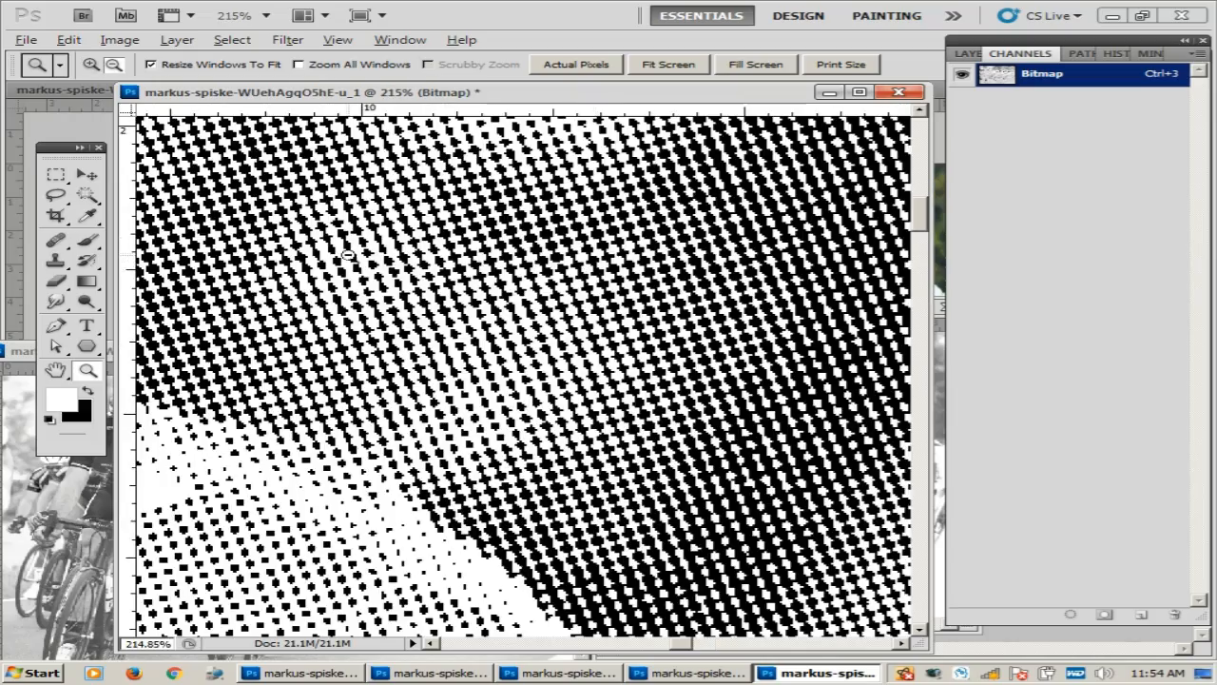
left_click(344, 253, "alt")
left_click(345, 253, "alt")
left_click(345, 255, "alt")
left_click(341, 253, "alt")
left_click(330, 252, "alt")
left_click(318, 250, "alt")
left_click(312, 250, "alt")
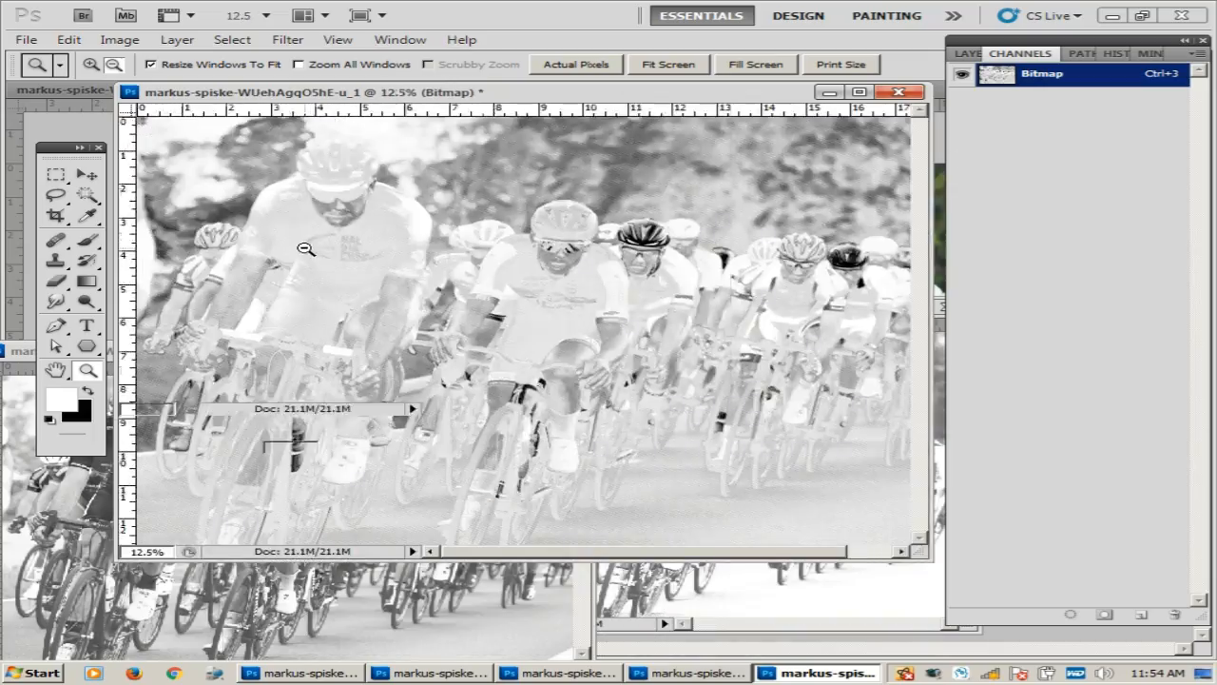
left_click(304, 249, "alt")
left_click(307, 248, "alt")
left_click_drag(303, 185, 384, 216)
left_click_drag(254, 194, 584, 293)
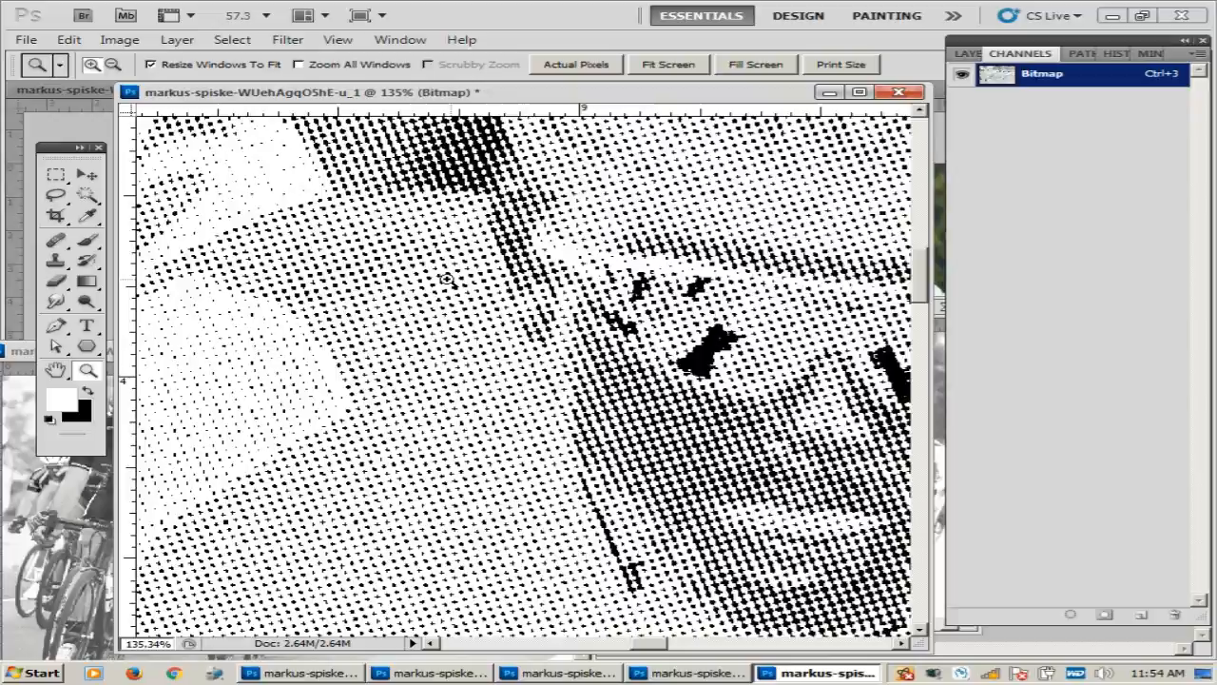
left_click(242, 251, "alt")
left_click(242, 251, "alt")
left_click(240, 250, "alt")
left_click(248, 247, "alt")
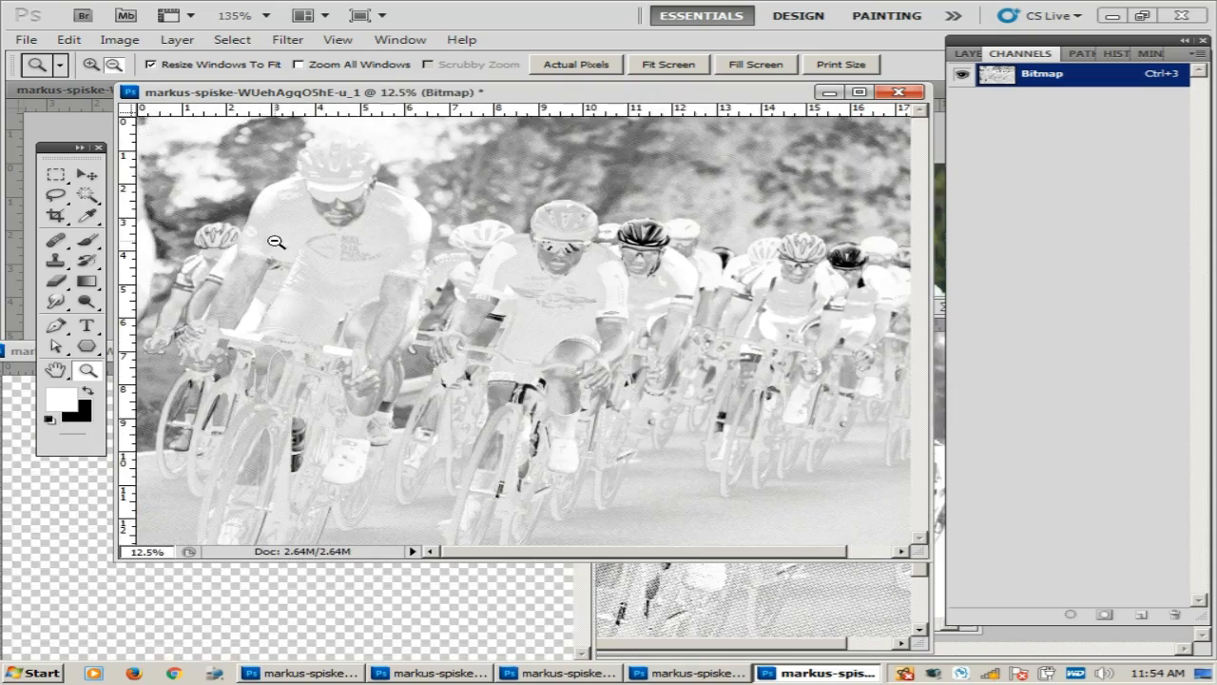
left_click(275, 242, "alt")
left_click(291, 229, "alt")
left_click(291, 228)
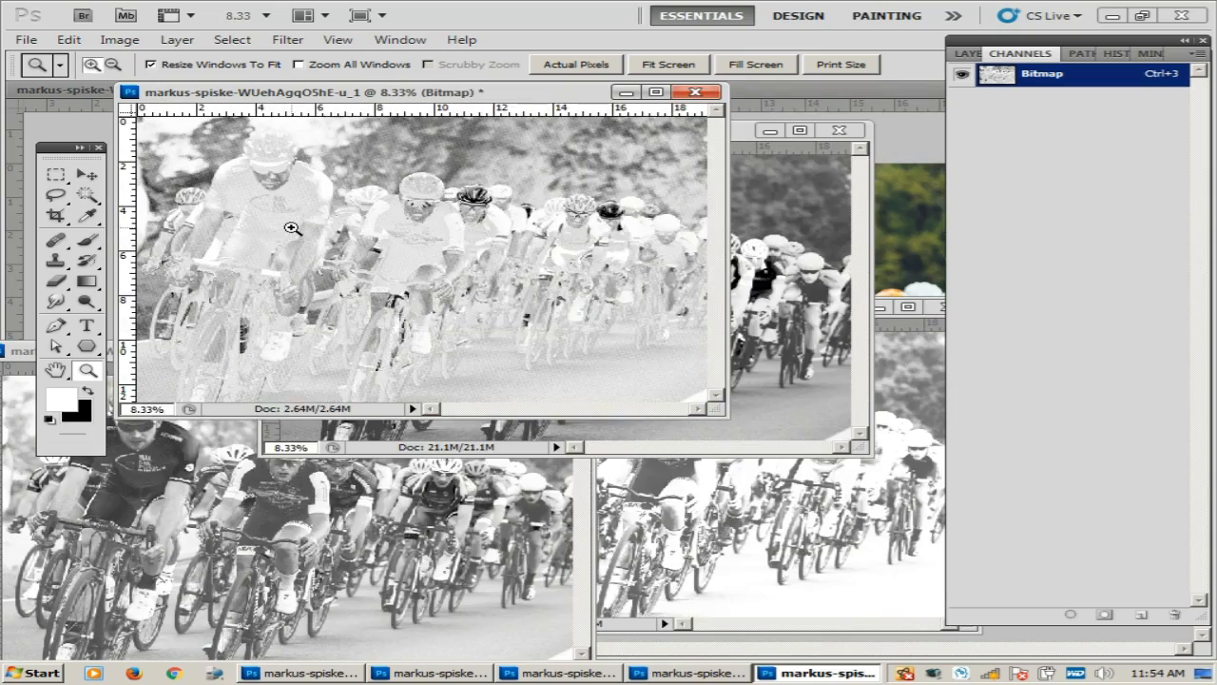
left_click(291, 229, "alt")
left_click(291, 228)
Convert the _1 bitmap back to grayscale with a size ratio of 1 and shrink its window.
left_click(121, 40)
mouse_move(141, 62)
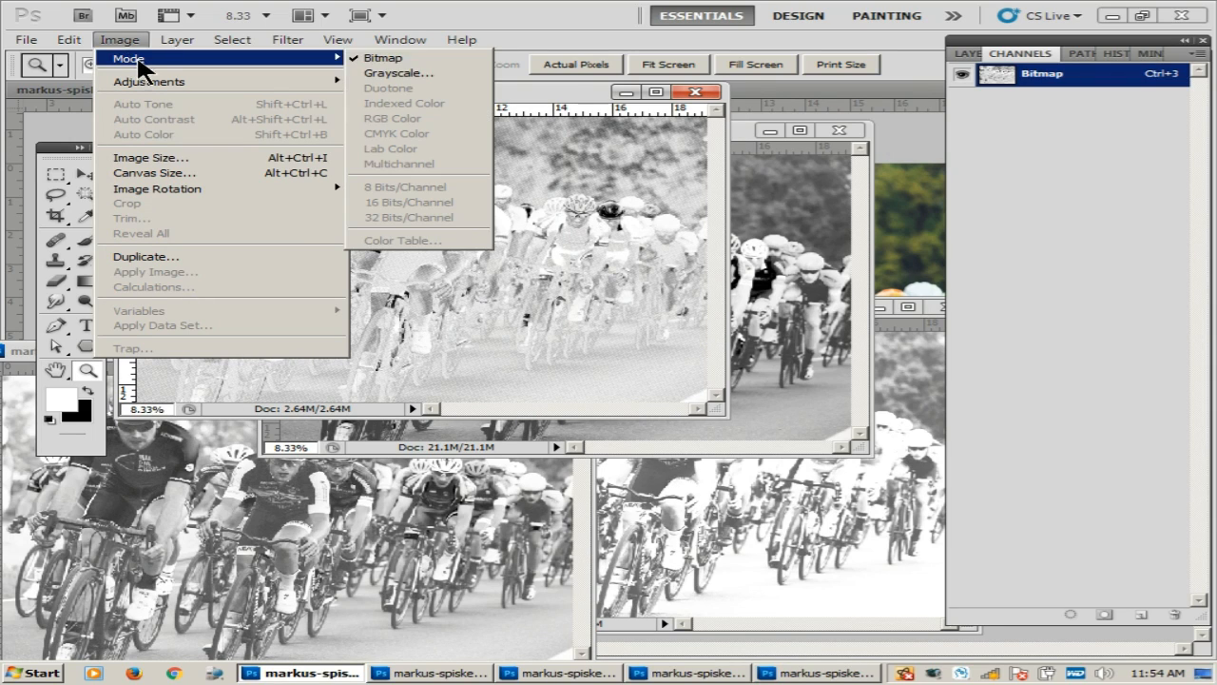
left_click(395, 74)
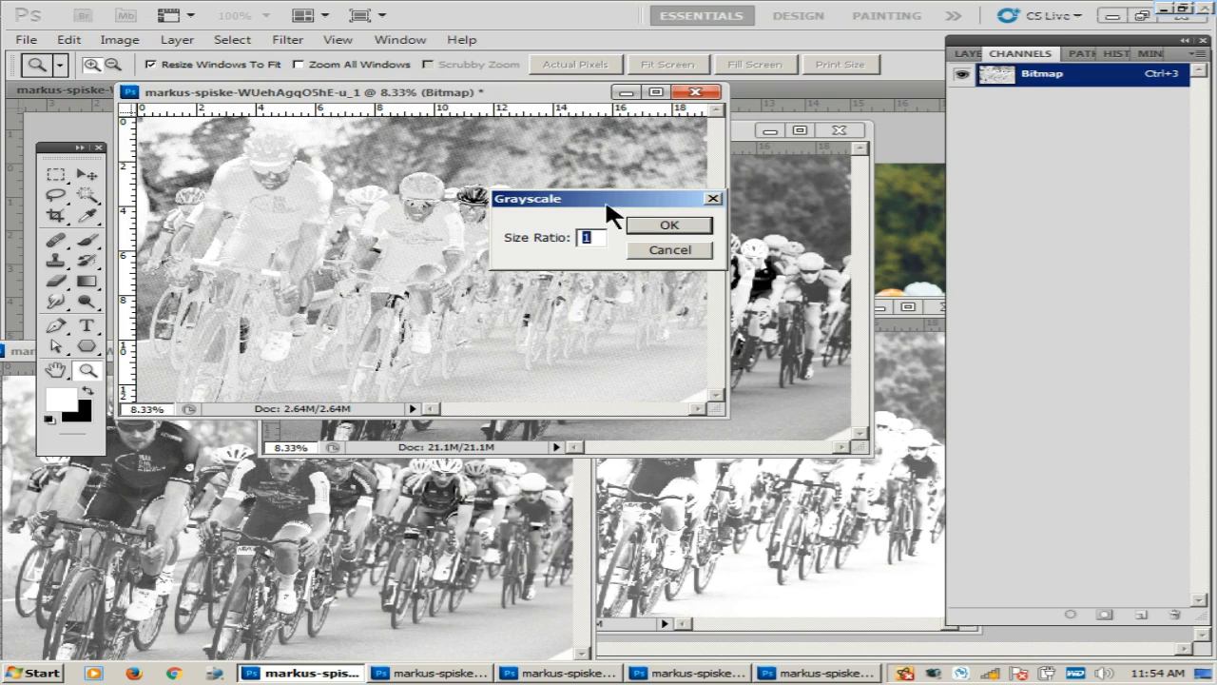
left_click(656, 226)
left_click(281, 188, "alt")
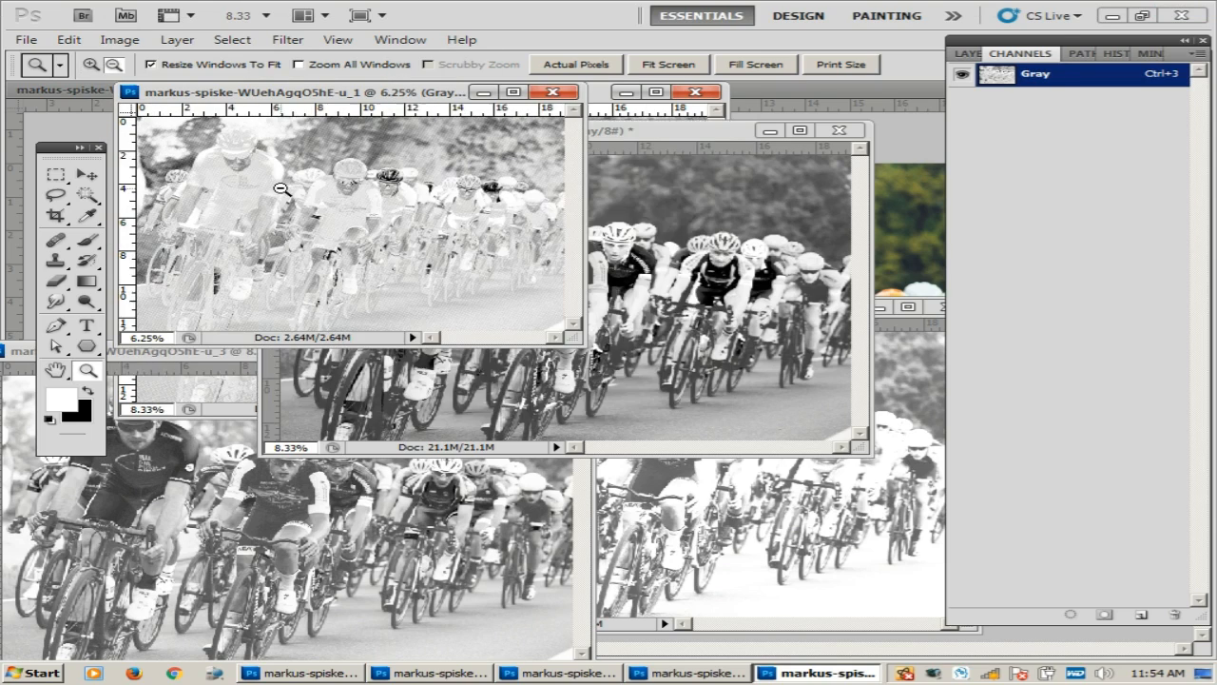
left_click(281, 188, "alt")
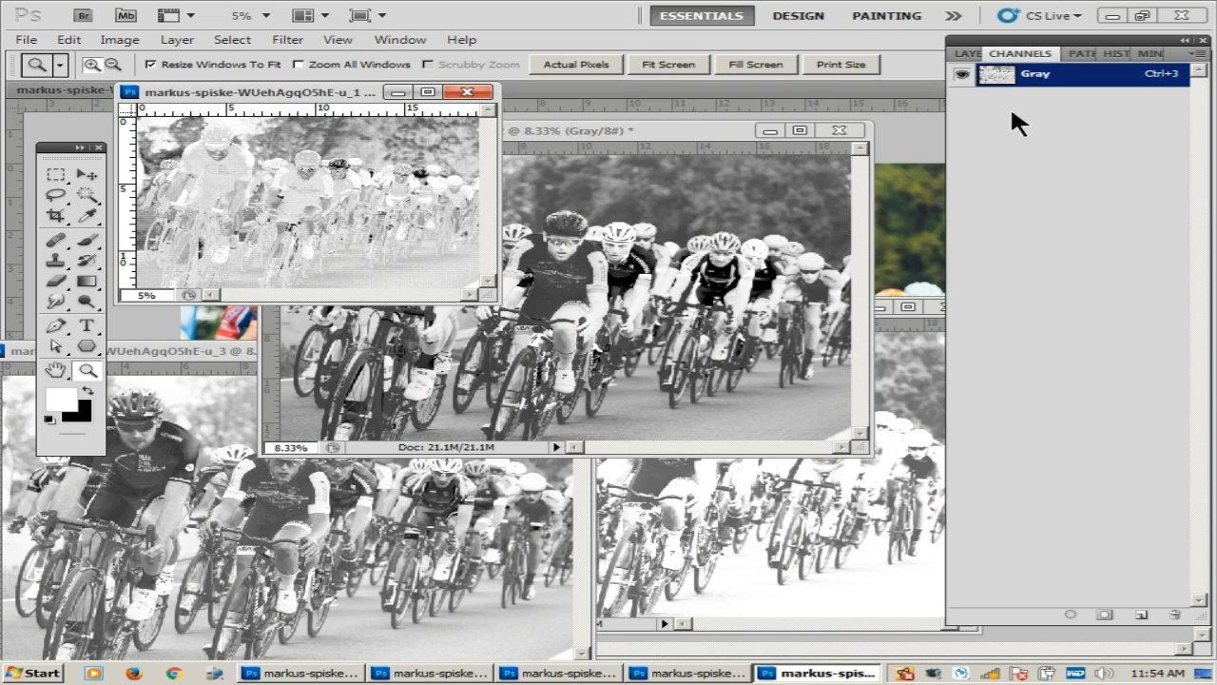
Rearrange the split image windows so the colour photo is exposed, and make the _1 image active.
left_click(696, 131)
left_click_drag(676, 296, 461, 434)
left_click(437, 366)
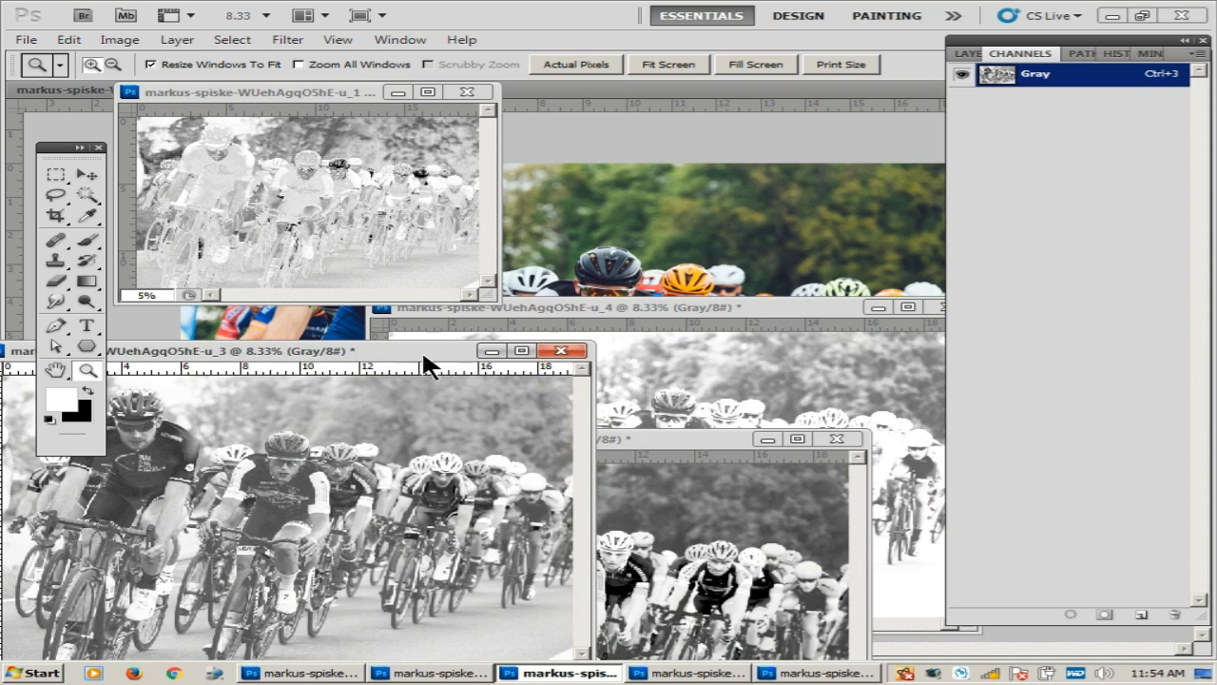
left_click_drag(423, 355, 439, 380)
left_click(716, 314)
left_click(417, 178)
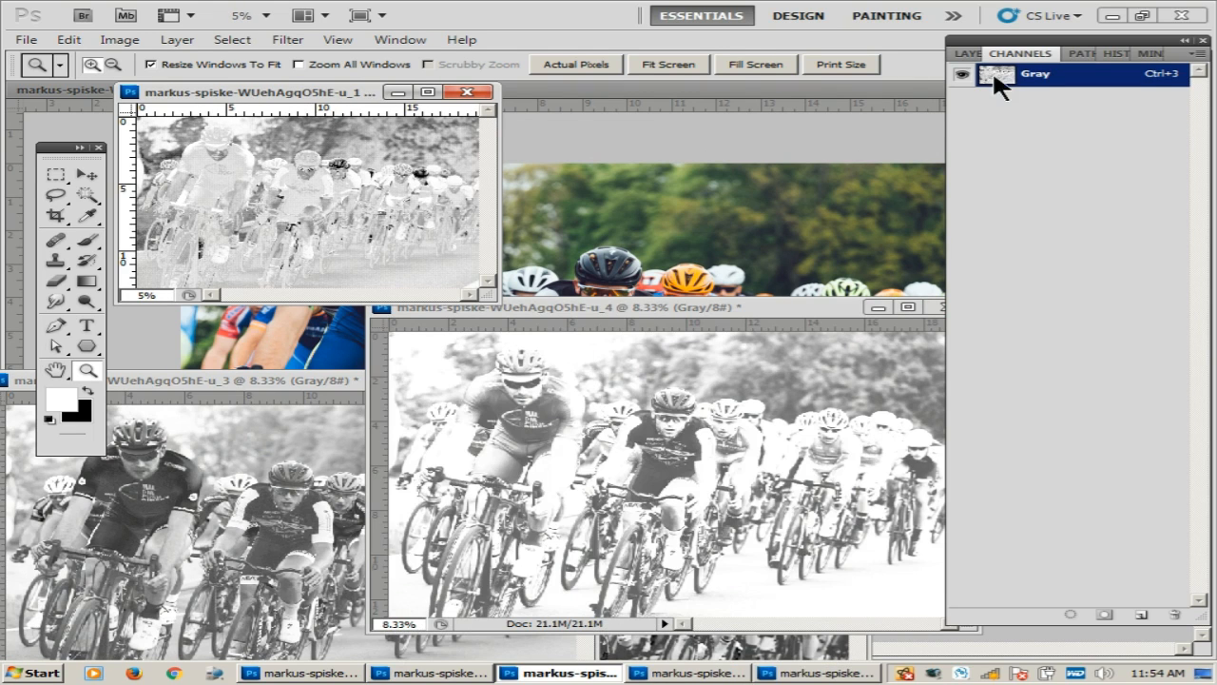
Copy the _1 halftone's background layer into the colour photo and close the _1 image.
left_click(968, 54)
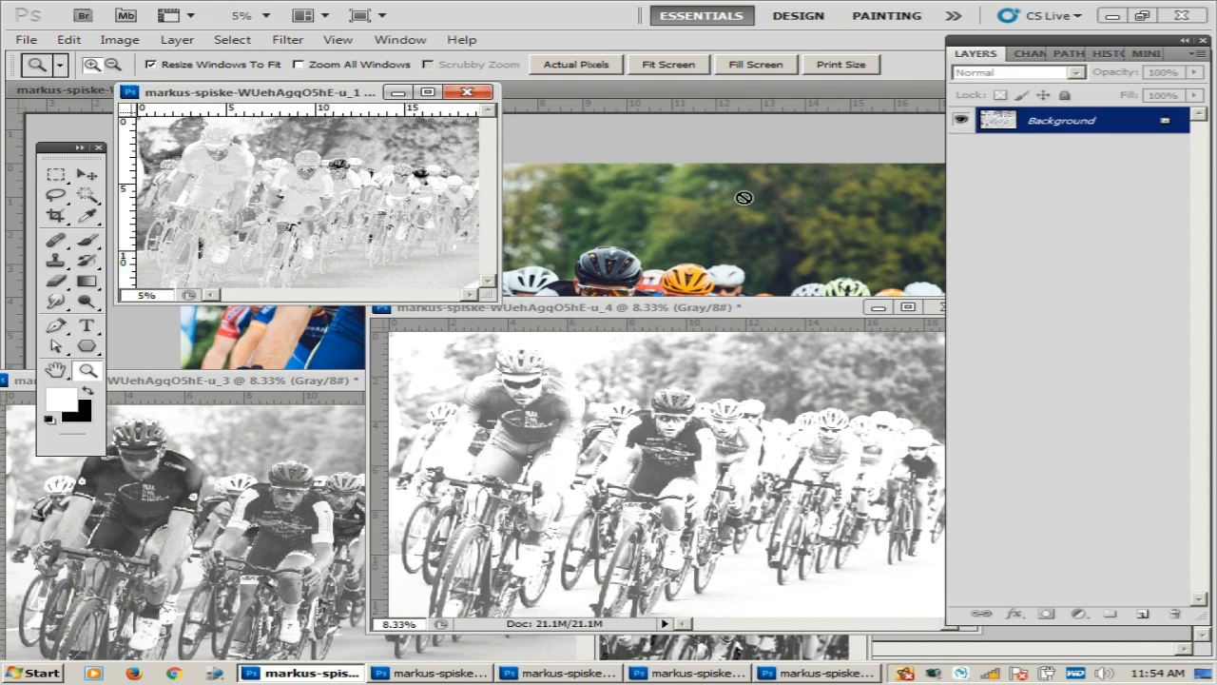
left_click_drag(692, 215, 693, 212)
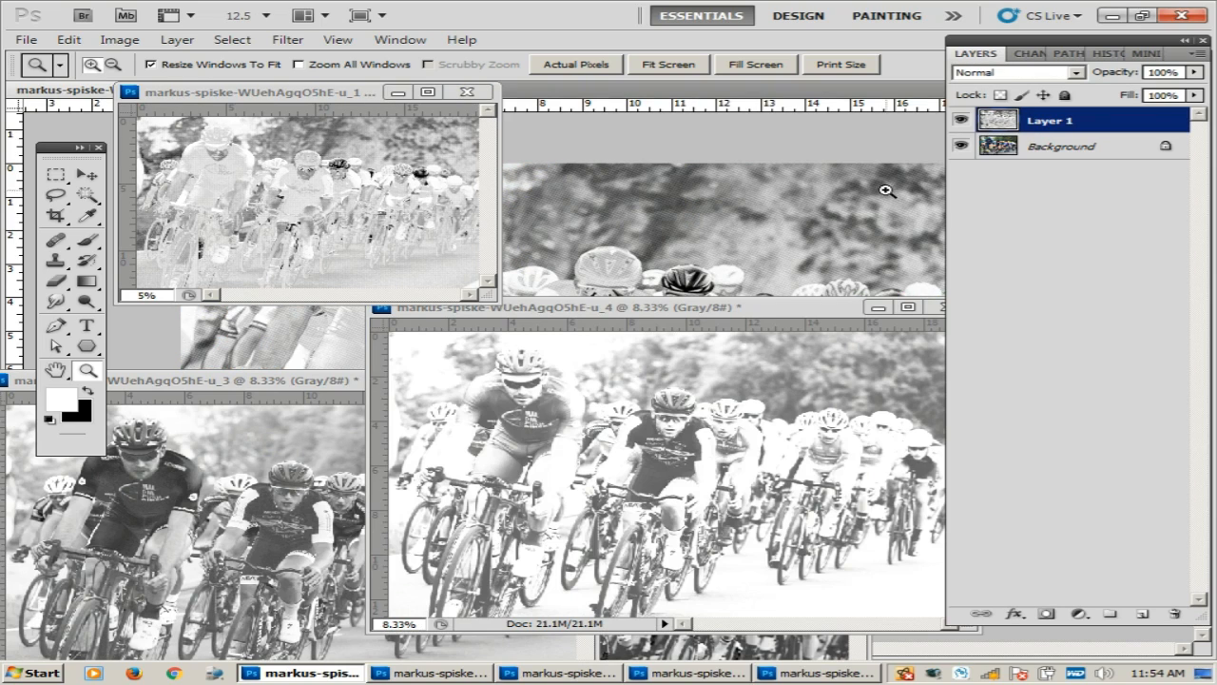
left_click_drag(329, 94, 317, 122)
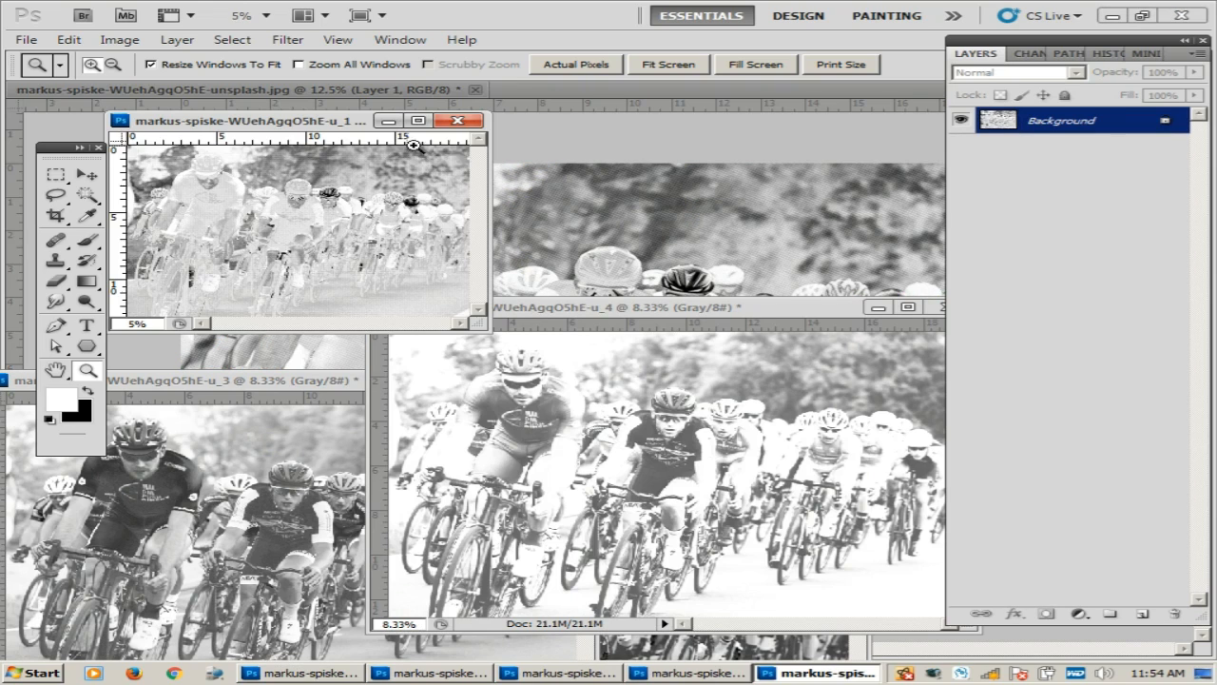
left_click(458, 121)
left_click(562, 260)
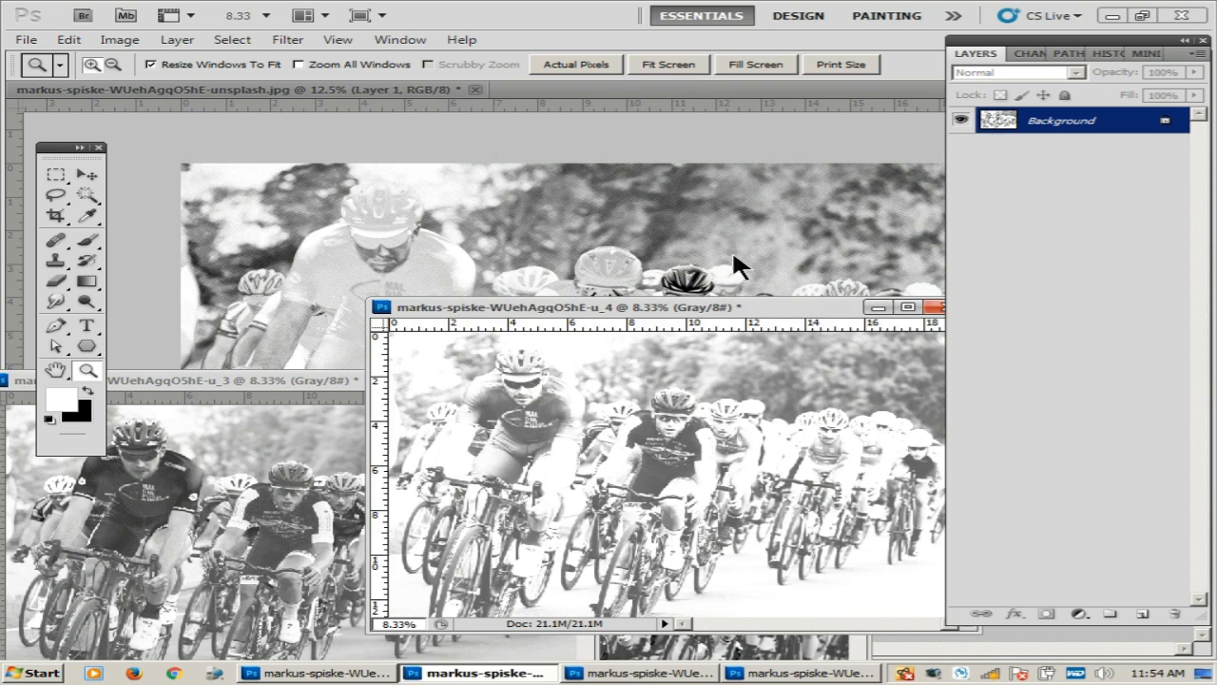
Rename the copied halftone layer in the colour photo as process yellow.
double_click(1041, 120)
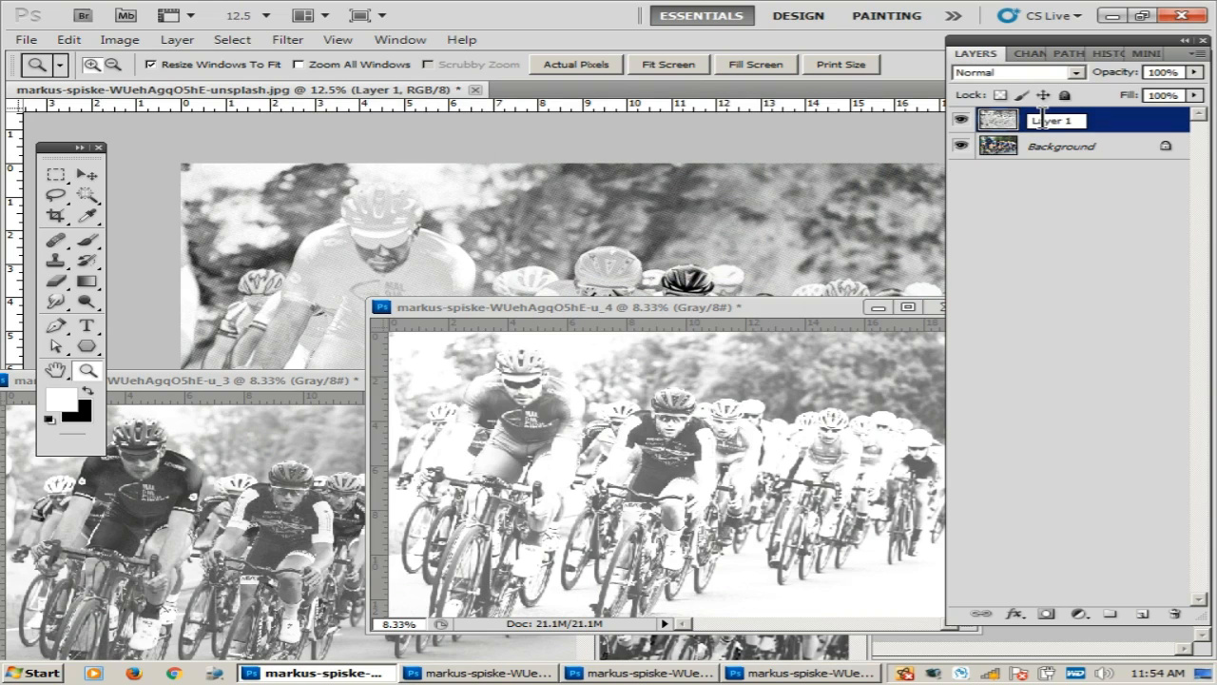
type("yellow")
key("ctrl+a")
type("process ye")
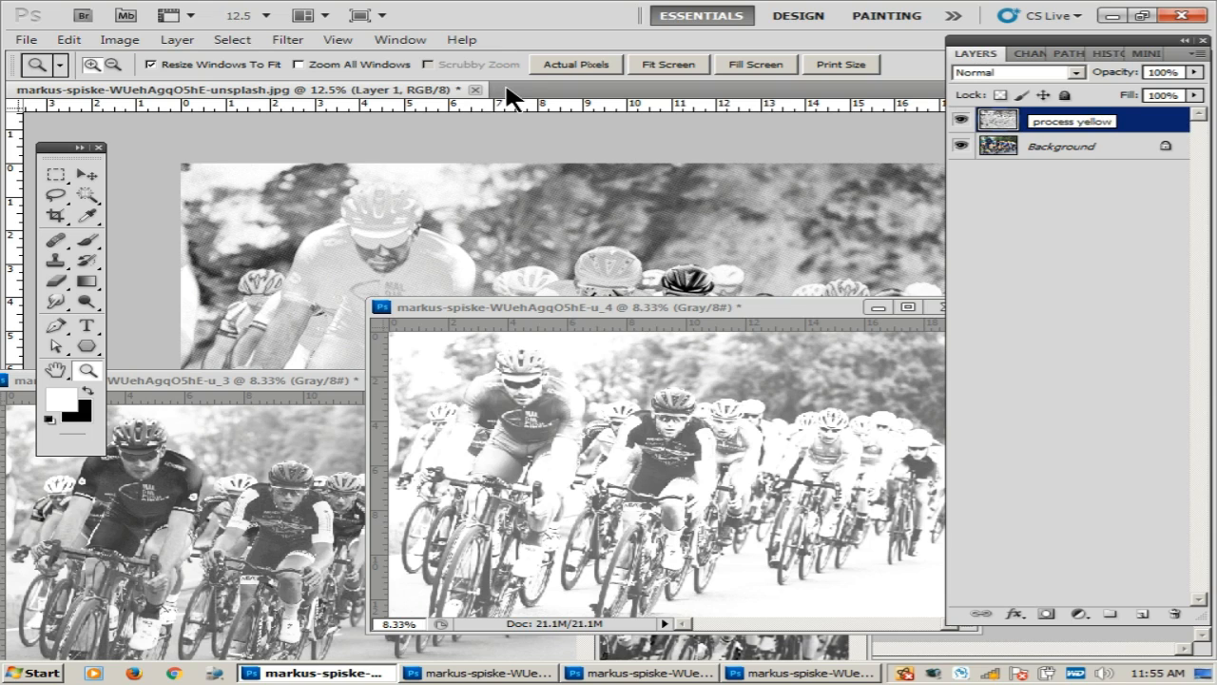
key("Return")
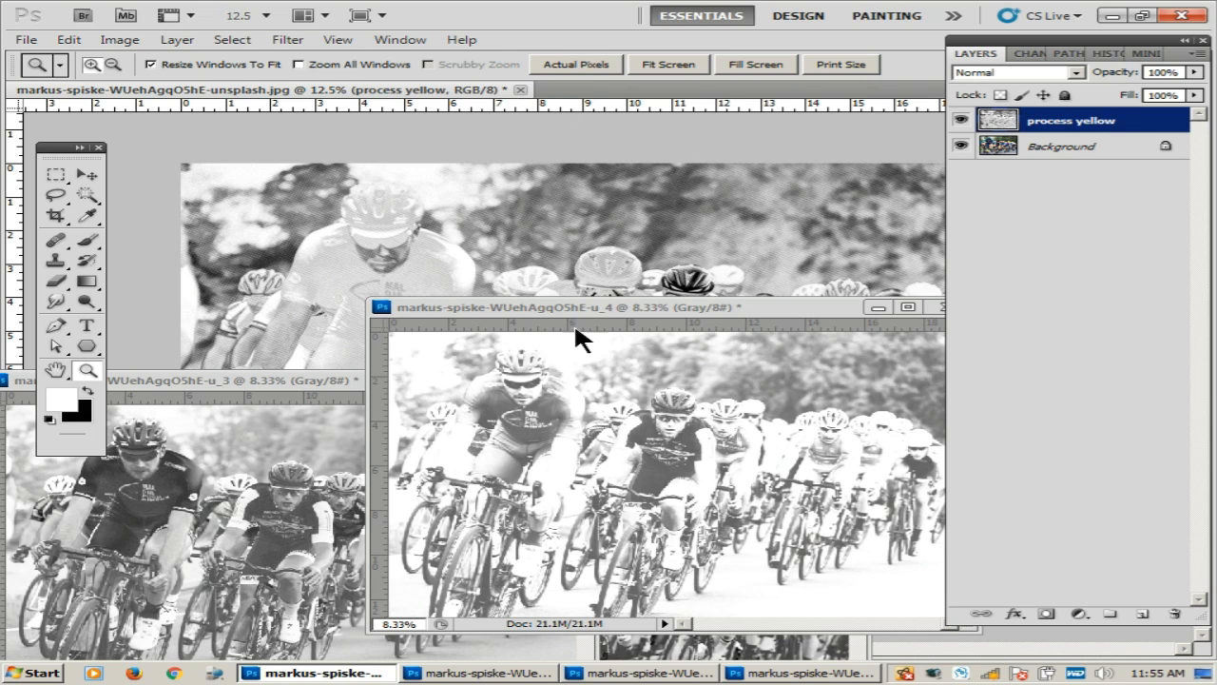
Convert the split image ending in _2 to a 300 pixels/inch halftone bitmap with the screen angle set to 15 degrees.
left_click_drag(570, 305, 516, 168)
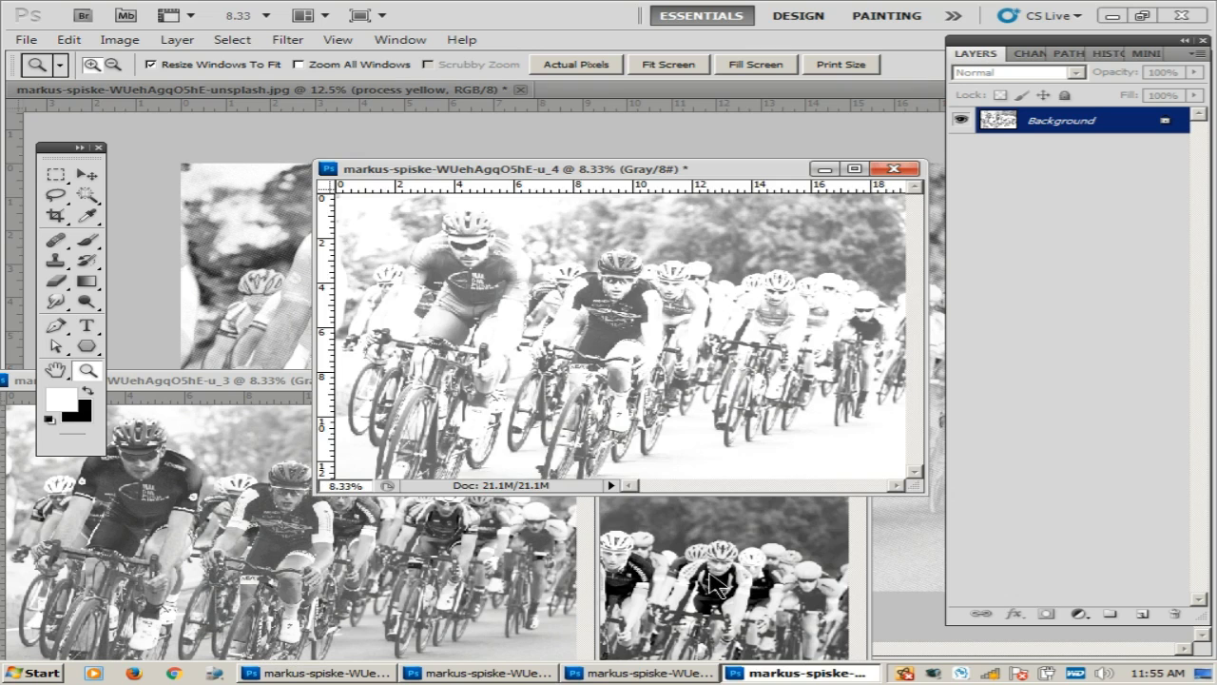
left_click(713, 578)
left_click_drag(662, 432, 511, 110)
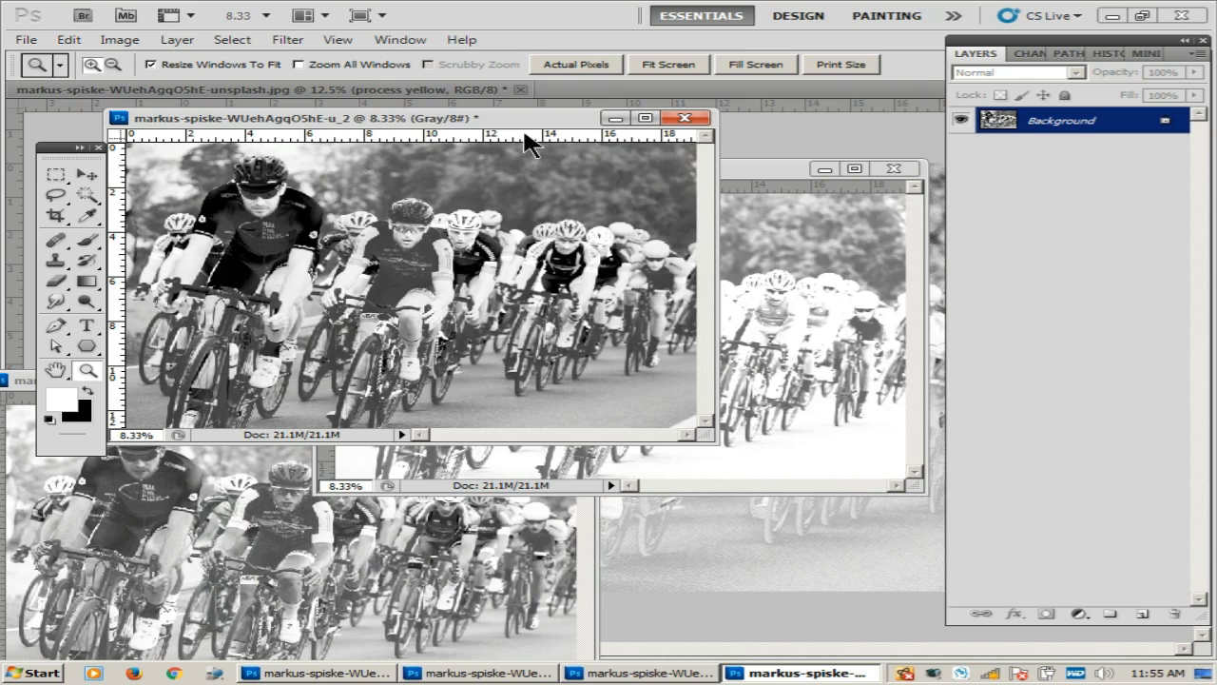
left_click(122, 40)
mouse_move(128, 57)
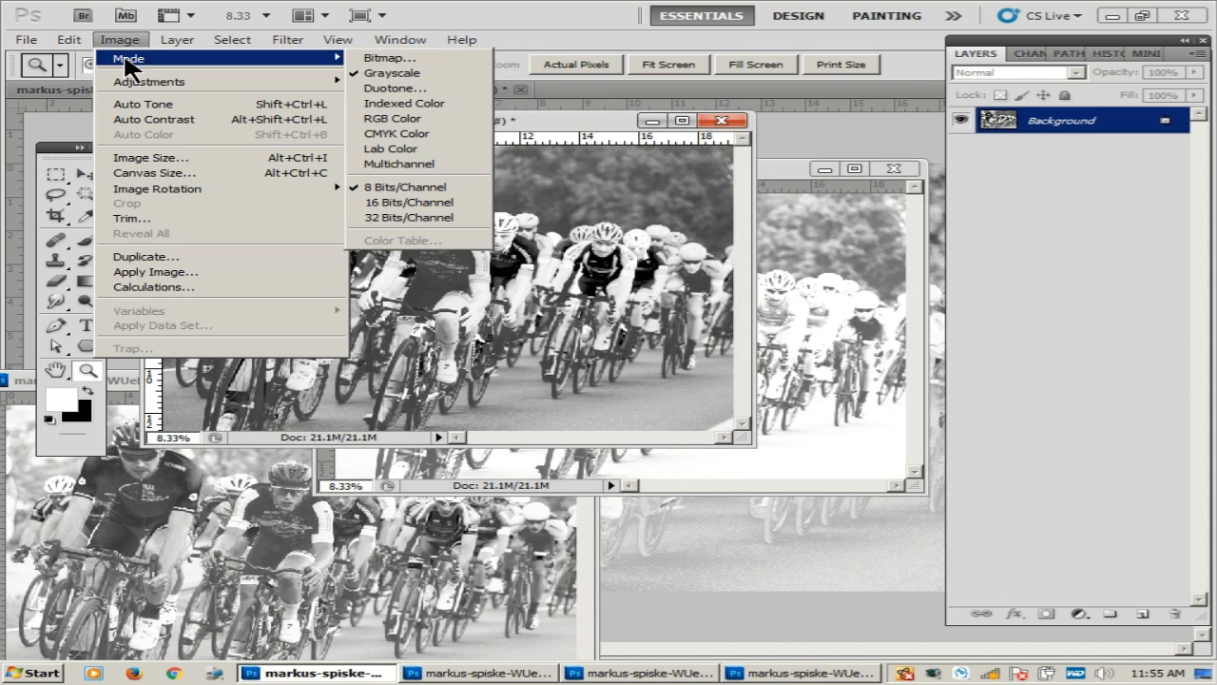
left_click(398, 59)
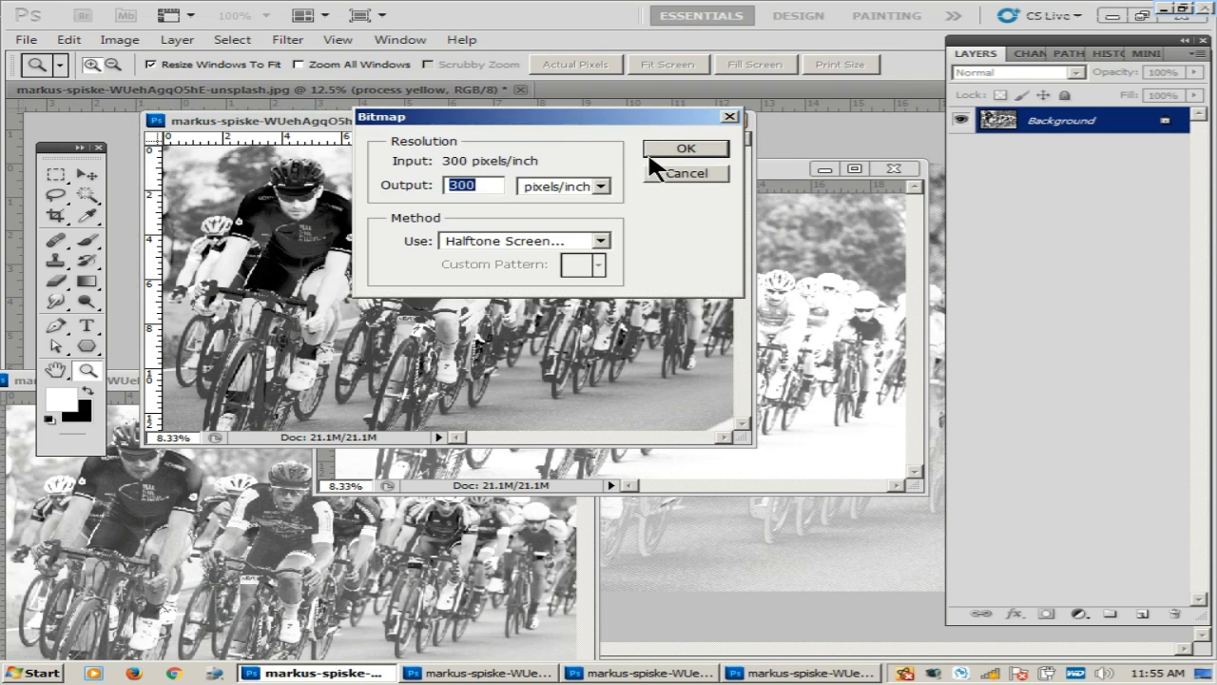
left_click(685, 152)
left_click_drag(536, 251, 502, 250)
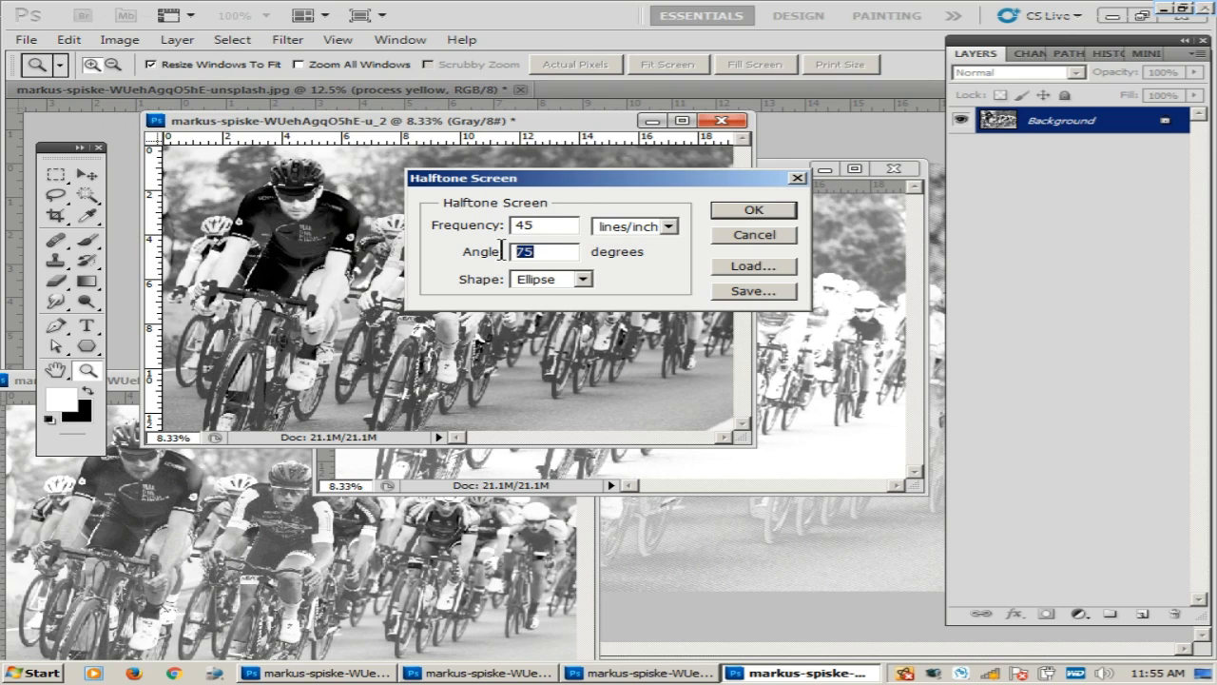
type("15")
key("Return")
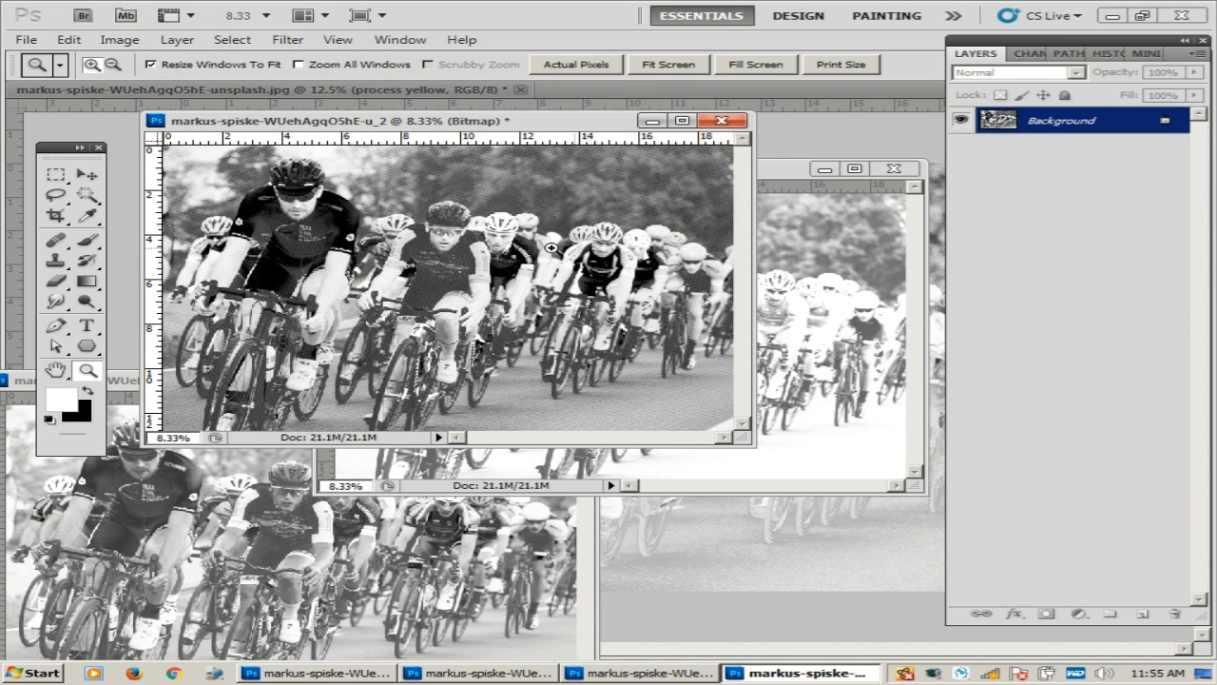
Convert the _2 bitmap back to grayscale.
key("alt+i")
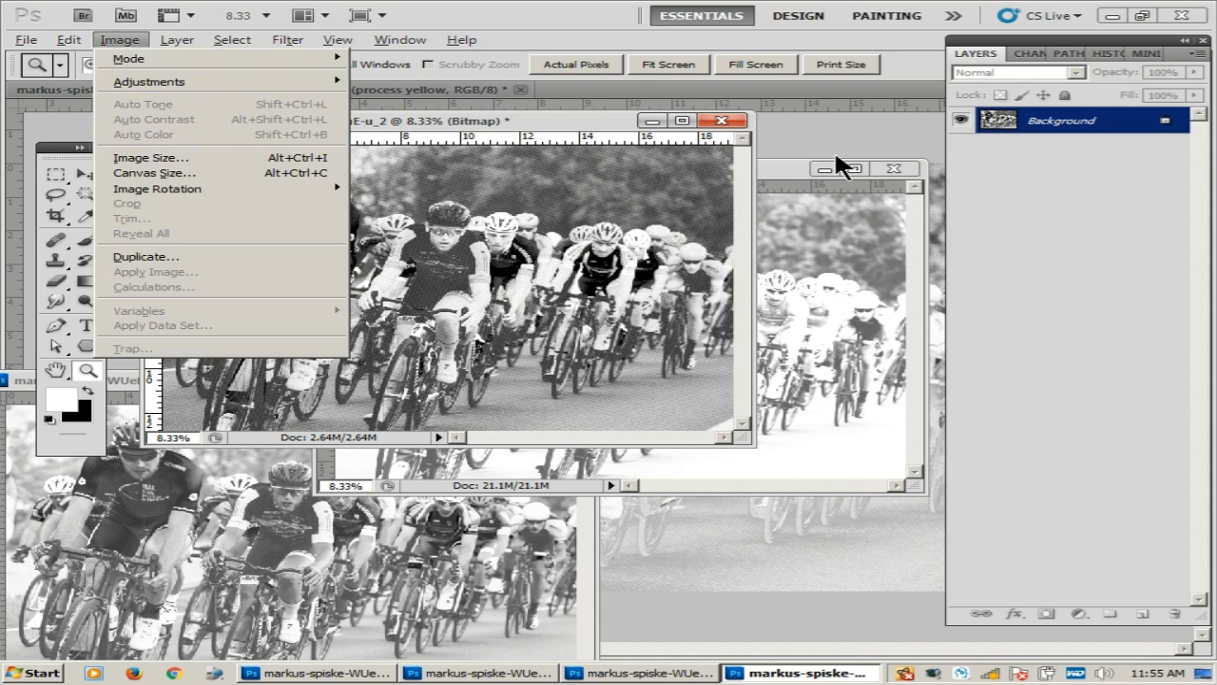
key("m")
key("g")
left_click(693, 224)
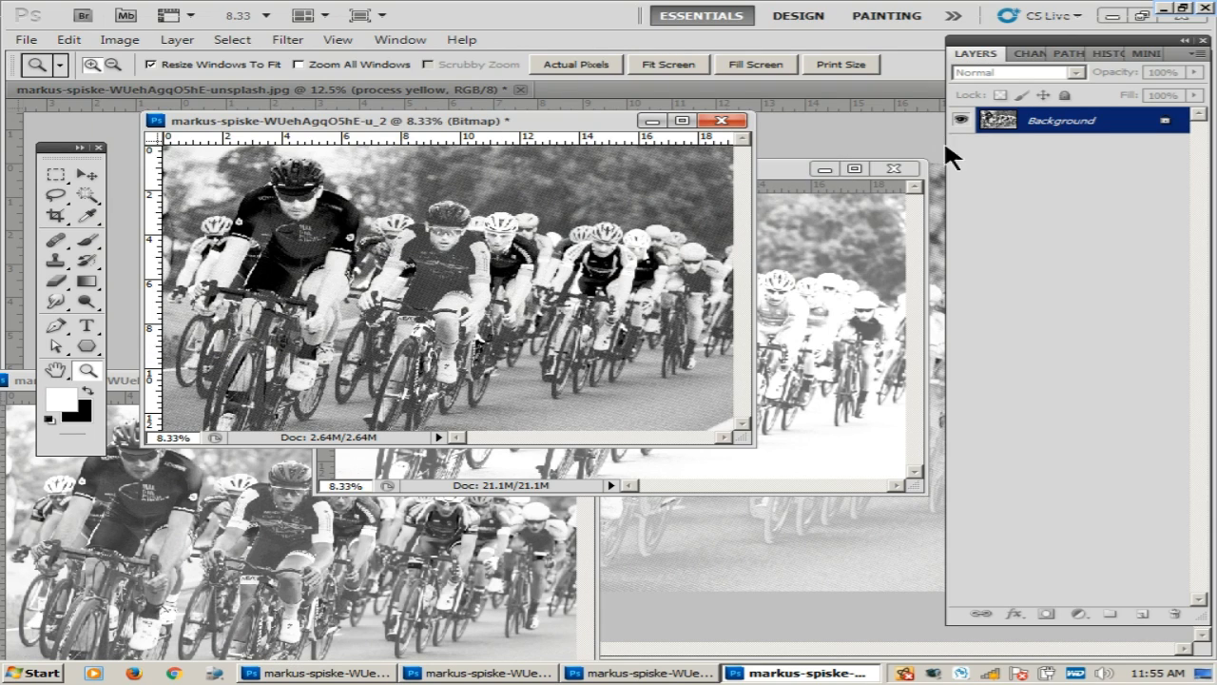
Move the _2 and _4 windows off the colour photo and copy the _2 halftone layer into it.
left_click_drag(600, 120, 361, 127)
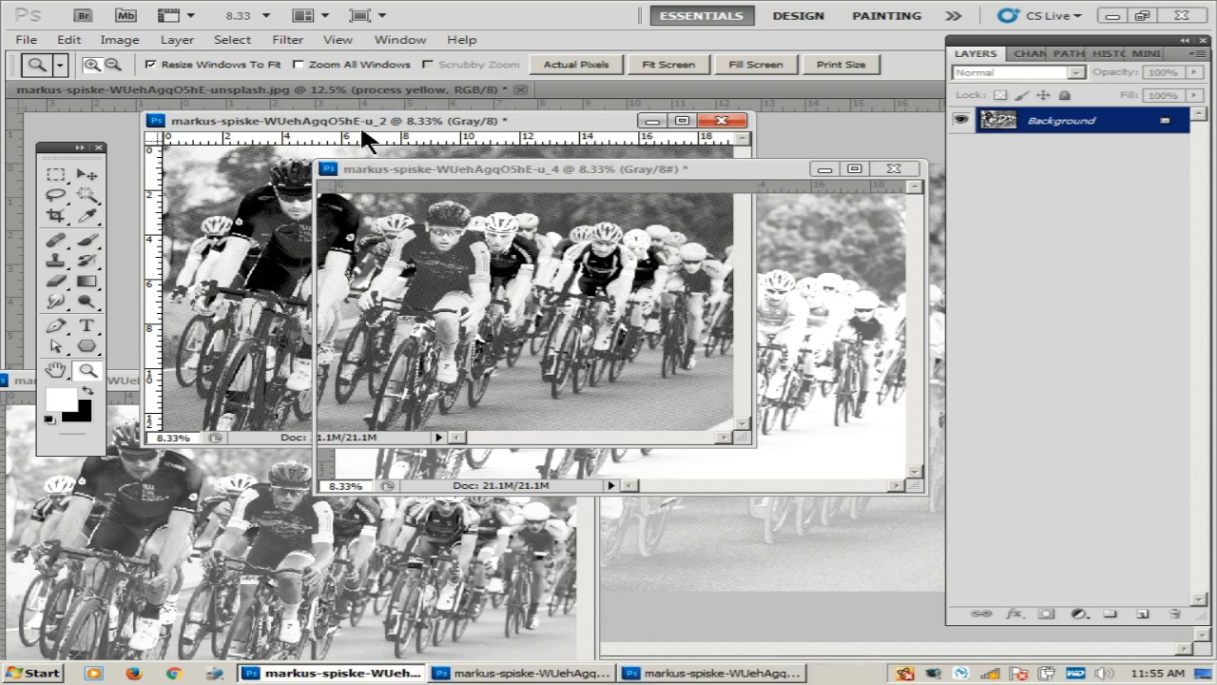
left_click(697, 165)
left_click_drag(829, 334, 912, 420)
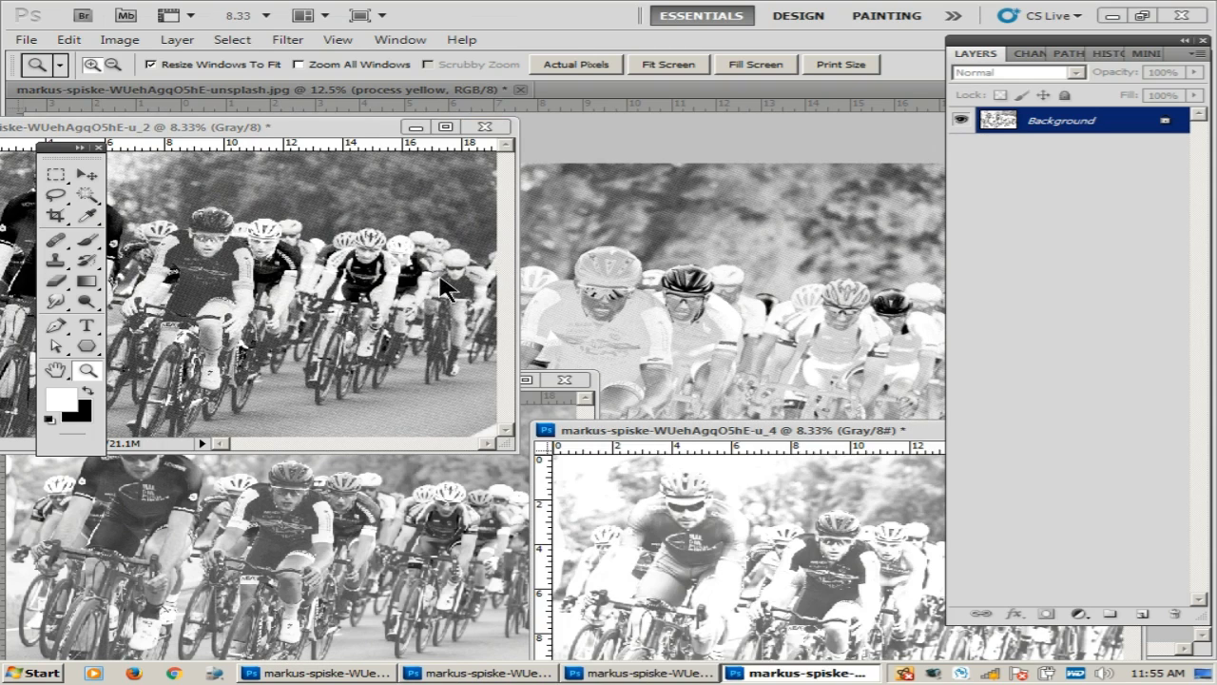
left_click_drag(998, 127, 742, 281)
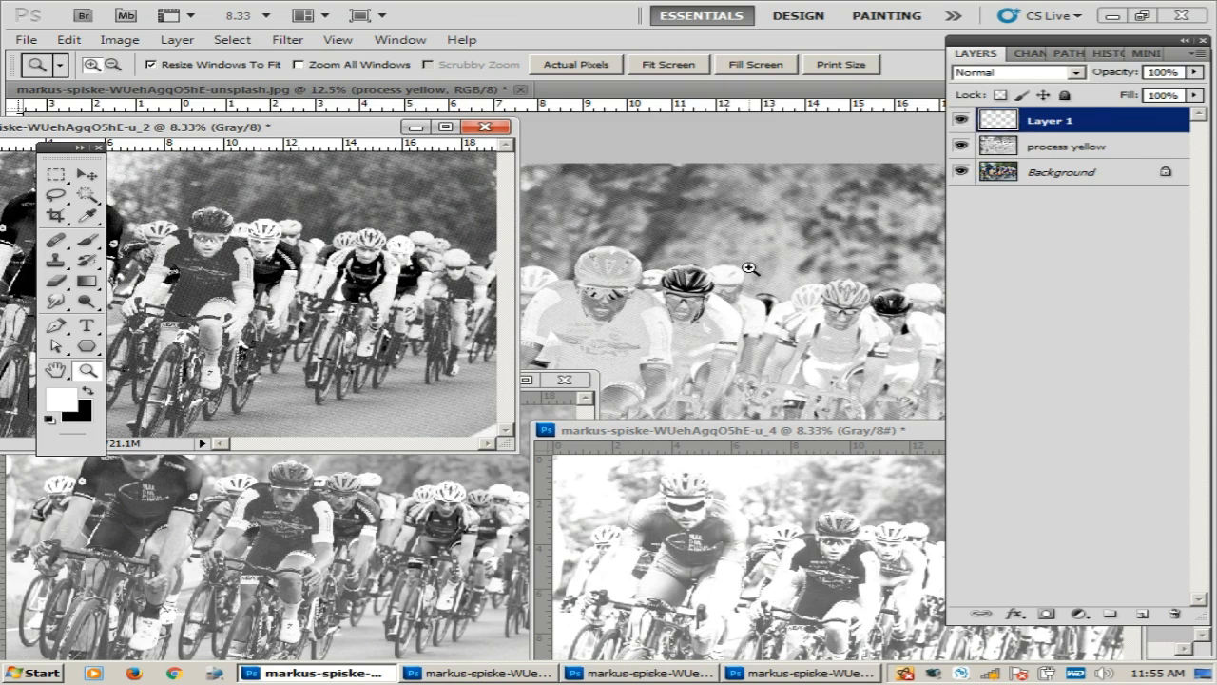
Rename the new top layer as process cyan and close the _2 image.
double_click(1046, 121)
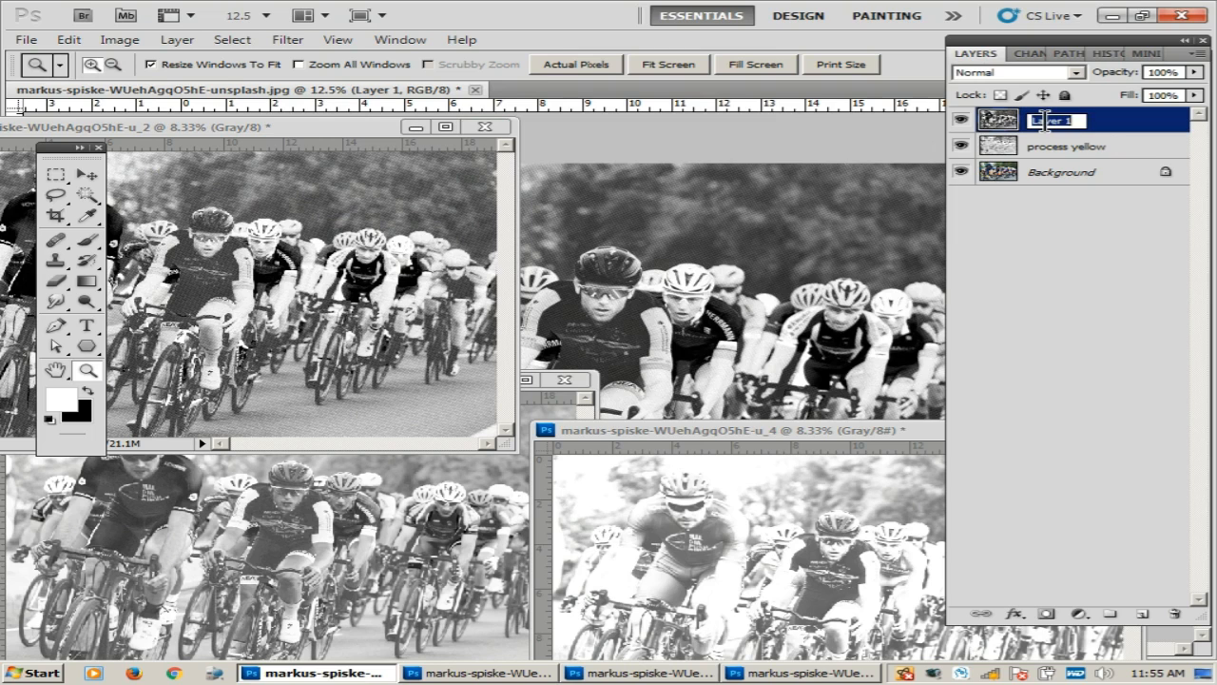
type("process cyan")
key("Return")
left_click(419, 130)
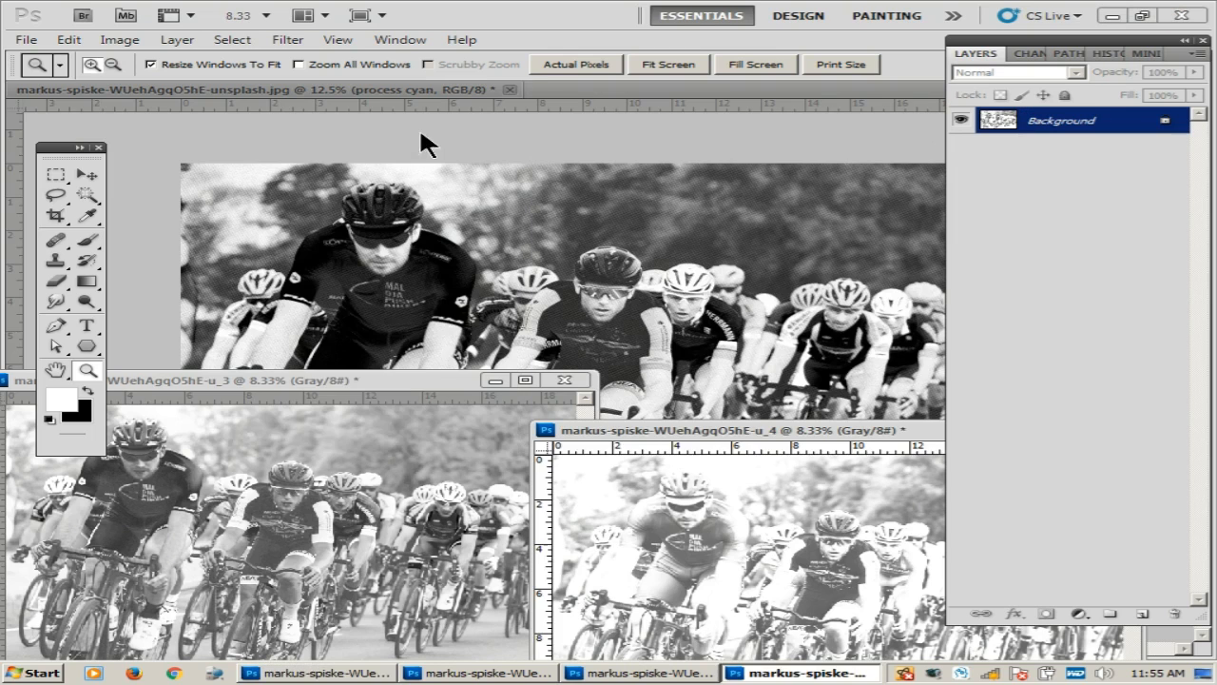
Convert the split image ending in _3 to a halftone bitmap with 45 lines/inch frequency, a 45 degree screen angle and ellipse dots.
left_click_drag(797, 431, 575, 304)
left_click_drag(274, 387, 465, 231)
left_click(120, 39)
mouse_move(127, 57)
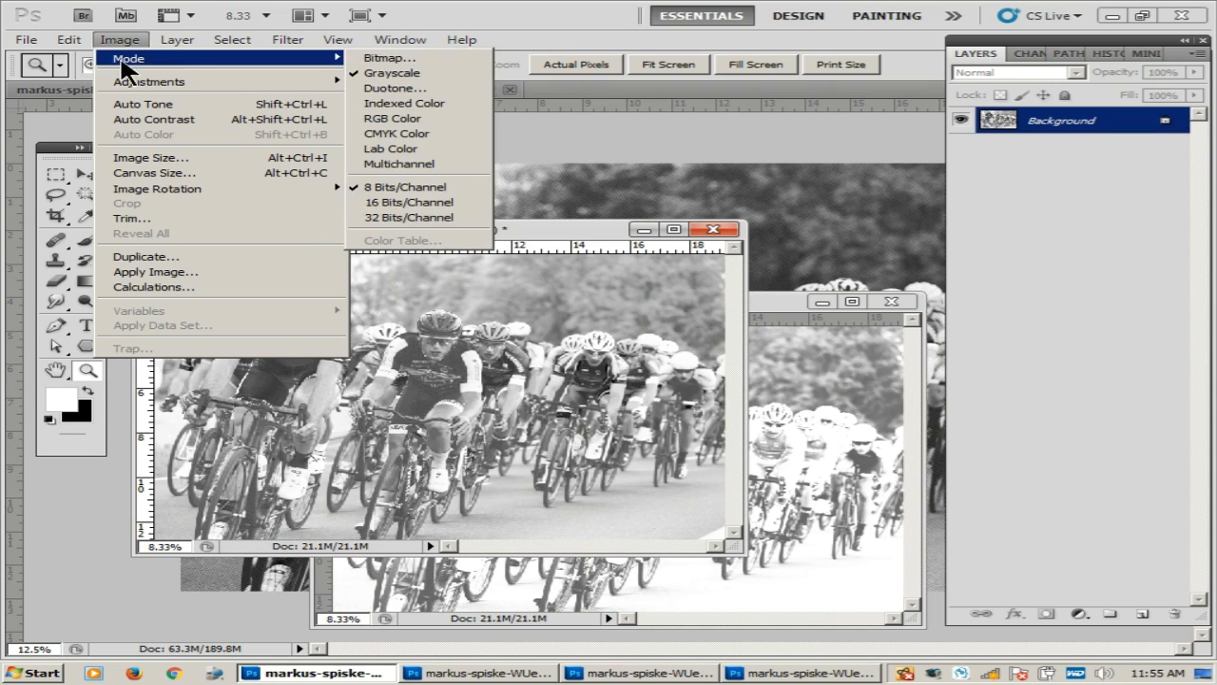
left_click(404, 59)
left_click(686, 175)
left_click(119, 39)
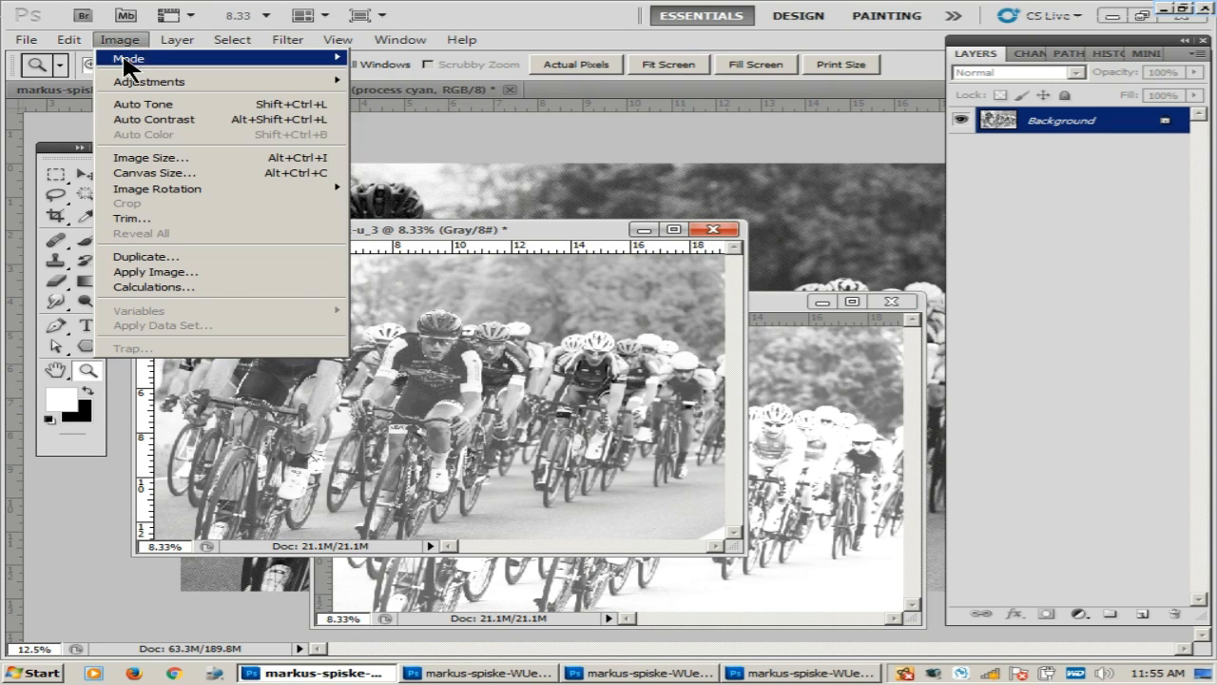
mouse_move(127, 57)
left_click(404, 59)
left_click(683, 149)
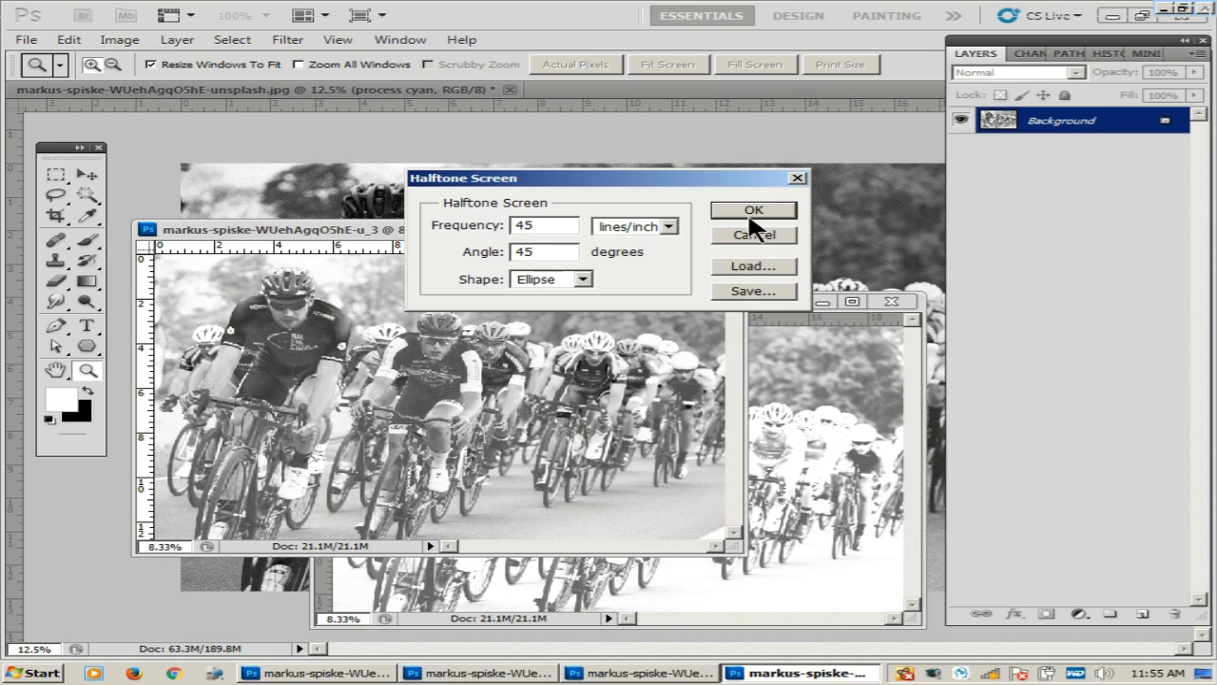
left_click(756, 211)
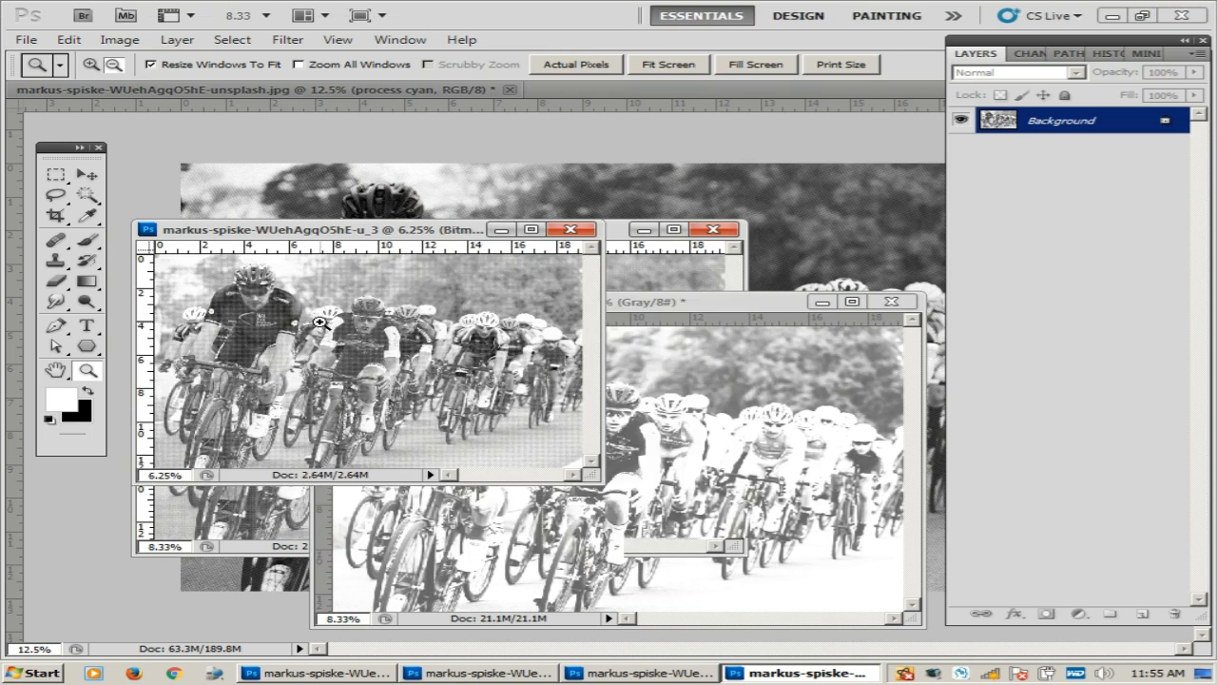
Convert the _3 bitmap back to grayscale with a size ratio of 1.
key("alt+i")
key("m")
key("g")
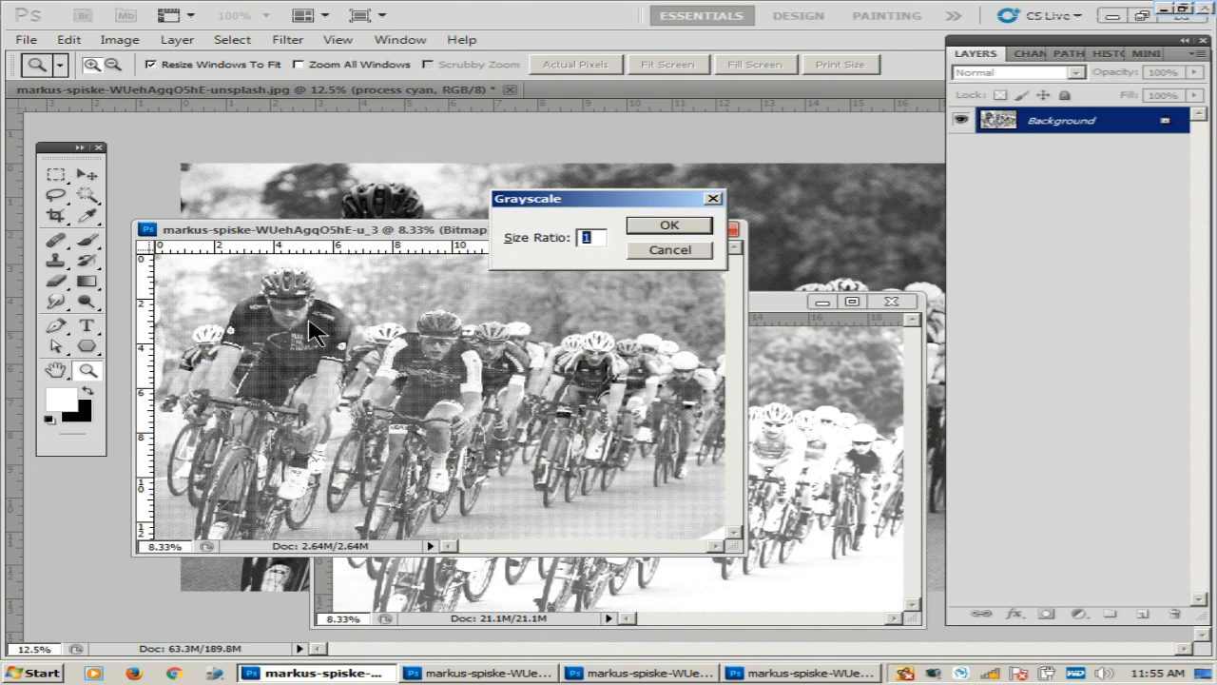
key("Return")
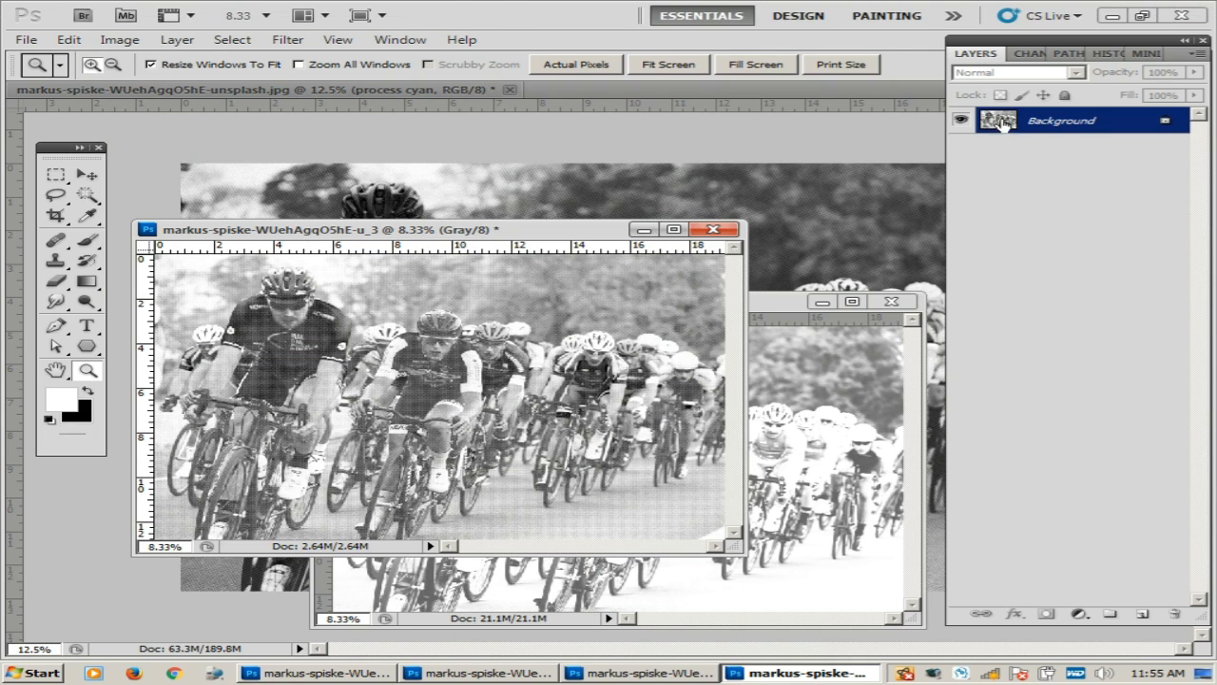
Copy the _3 halftone layer into the colour photo and name the new layer process magenta.
left_click_drag(1001, 118, 794, 245)
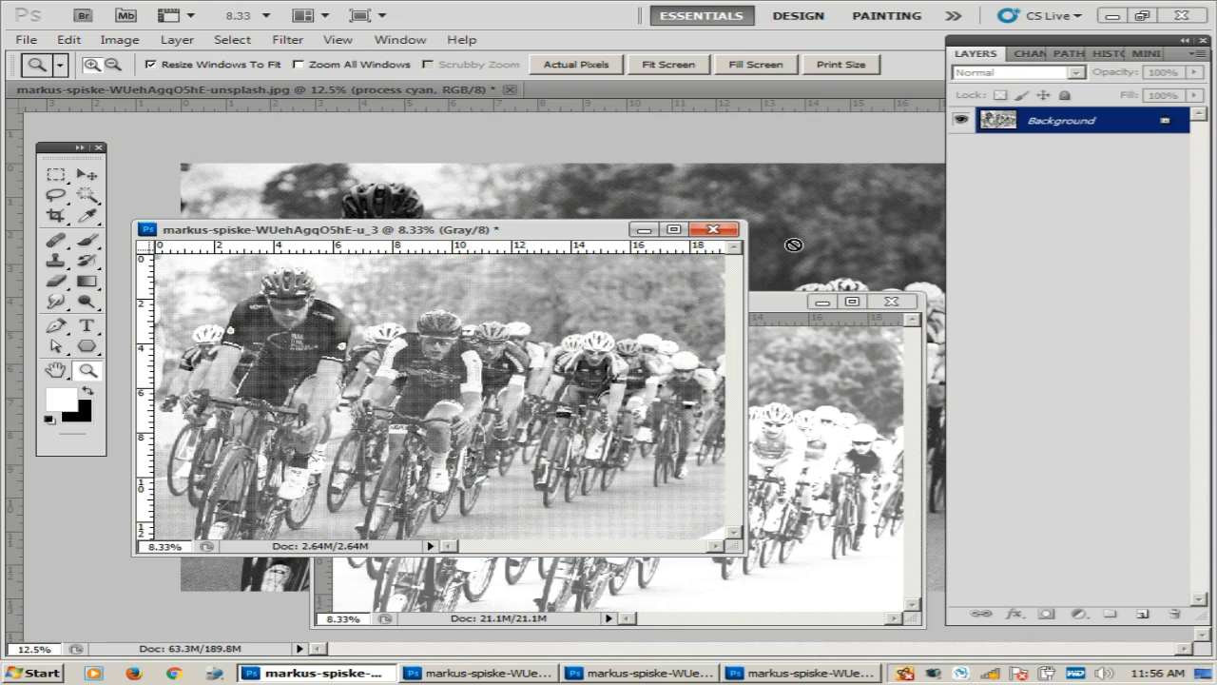
double_click(1040, 121)
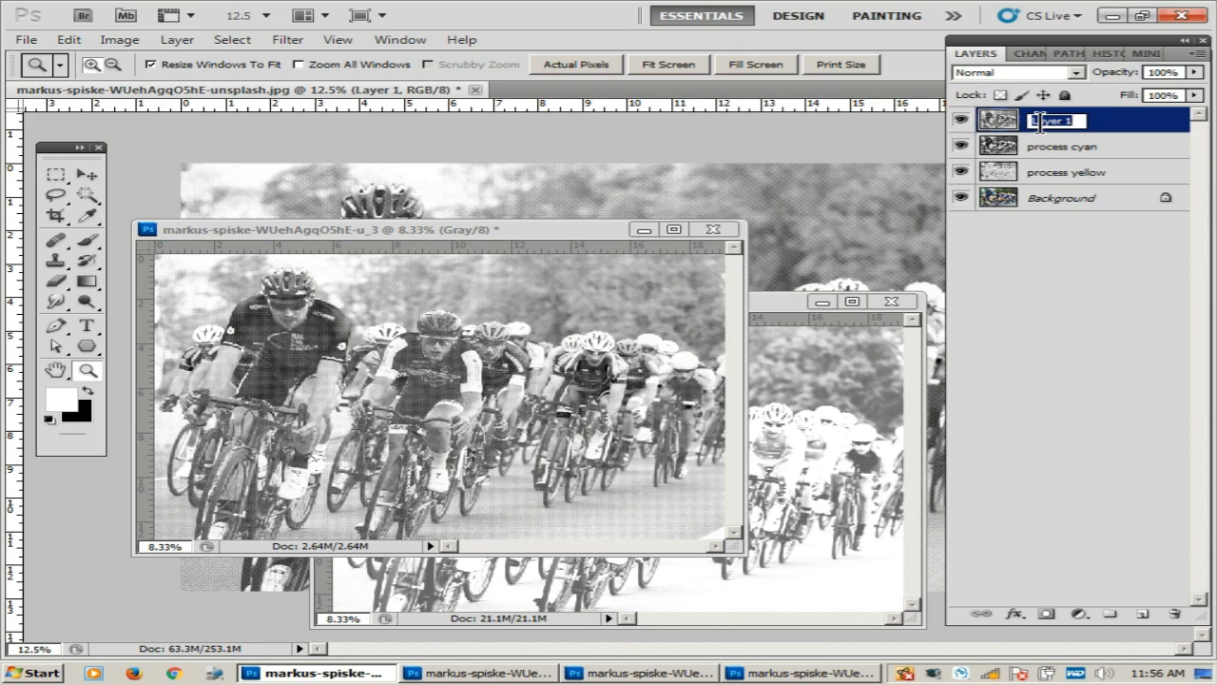
type("process magenta")
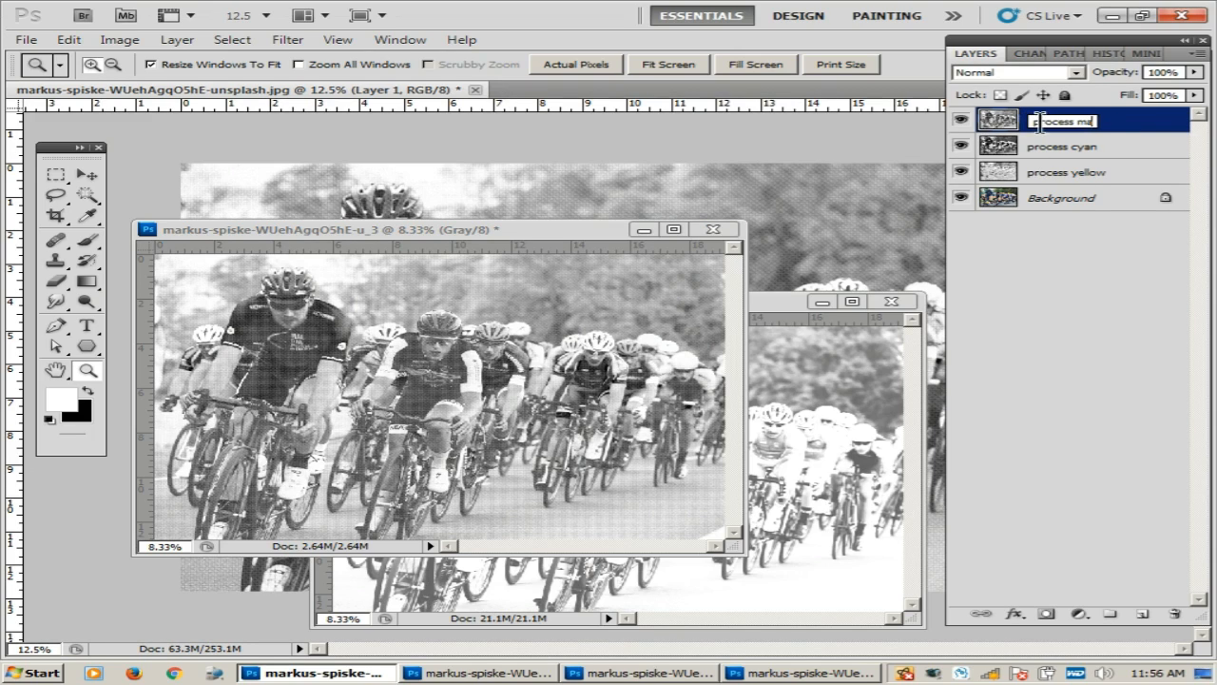
key("Return")
Convert the split image ending in _4 to a 300 pixels/inch halftone bitmap with the screen angle set to 75 degrees.
left_click(761, 301)
left_click_drag(731, 301, 578, 188)
left_click(120, 39)
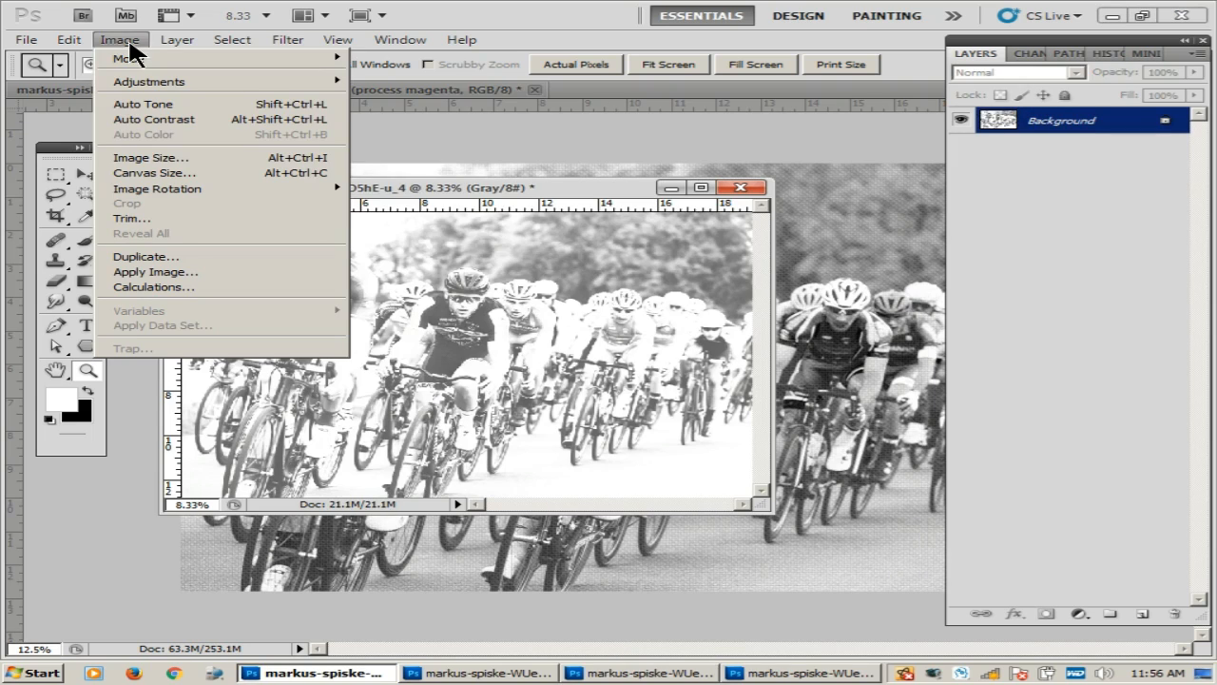
mouse_move(127, 54)
left_click(418, 55)
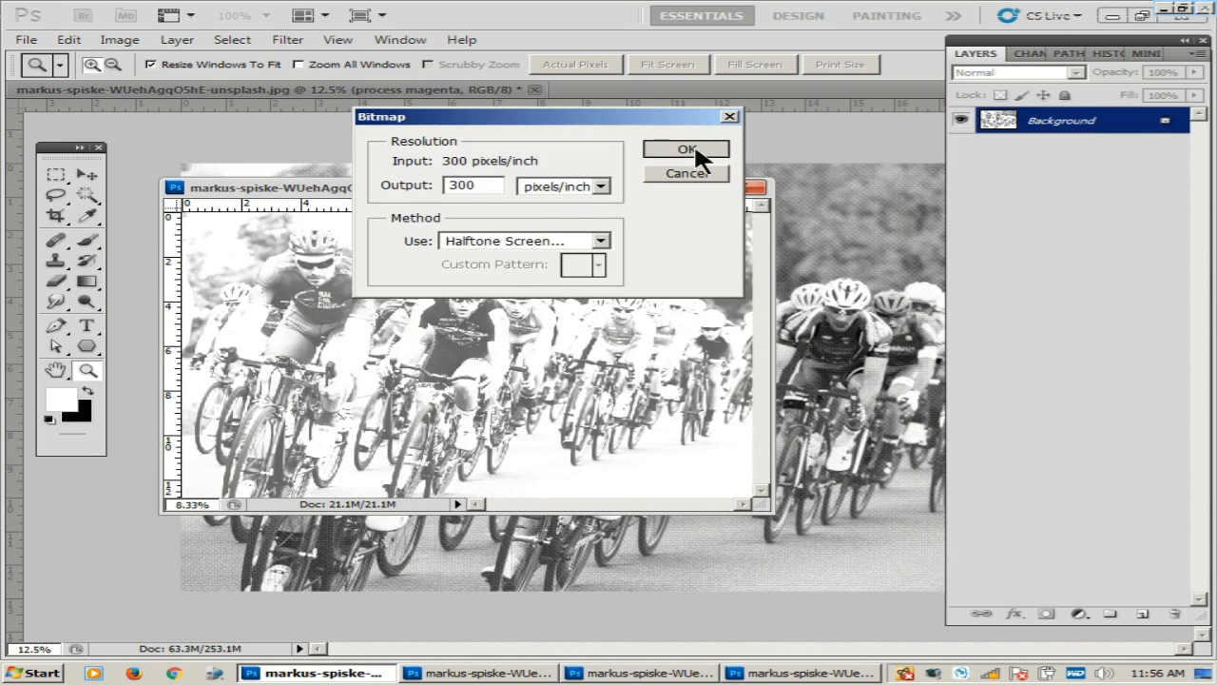
left_click(687, 149)
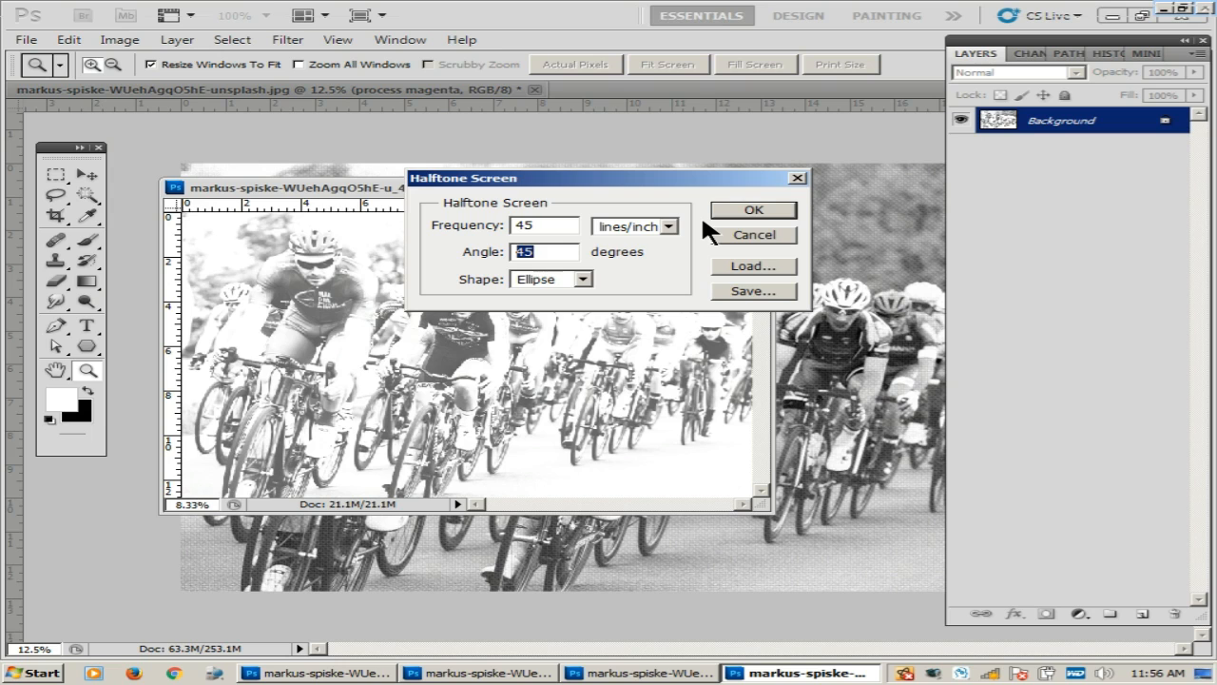
type("75")
key("Return")
Convert the _4 bitmap back to grayscale.
left_click(340, 330)
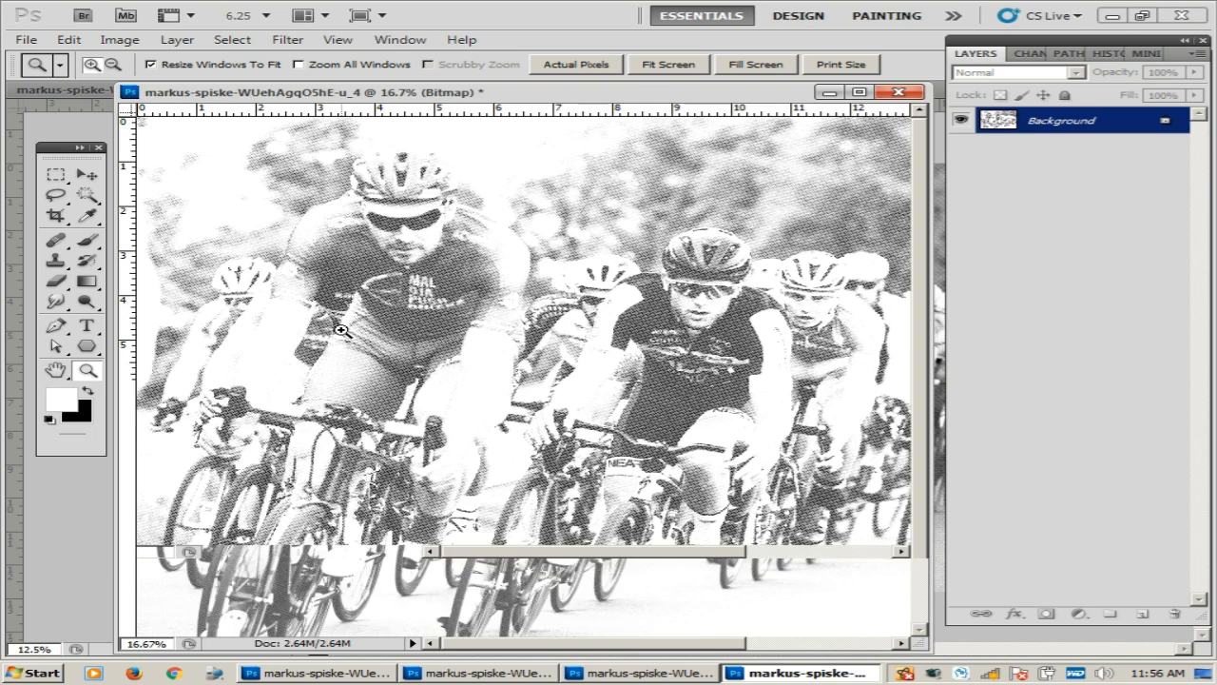
left_click(121, 40)
left_click(125, 42)
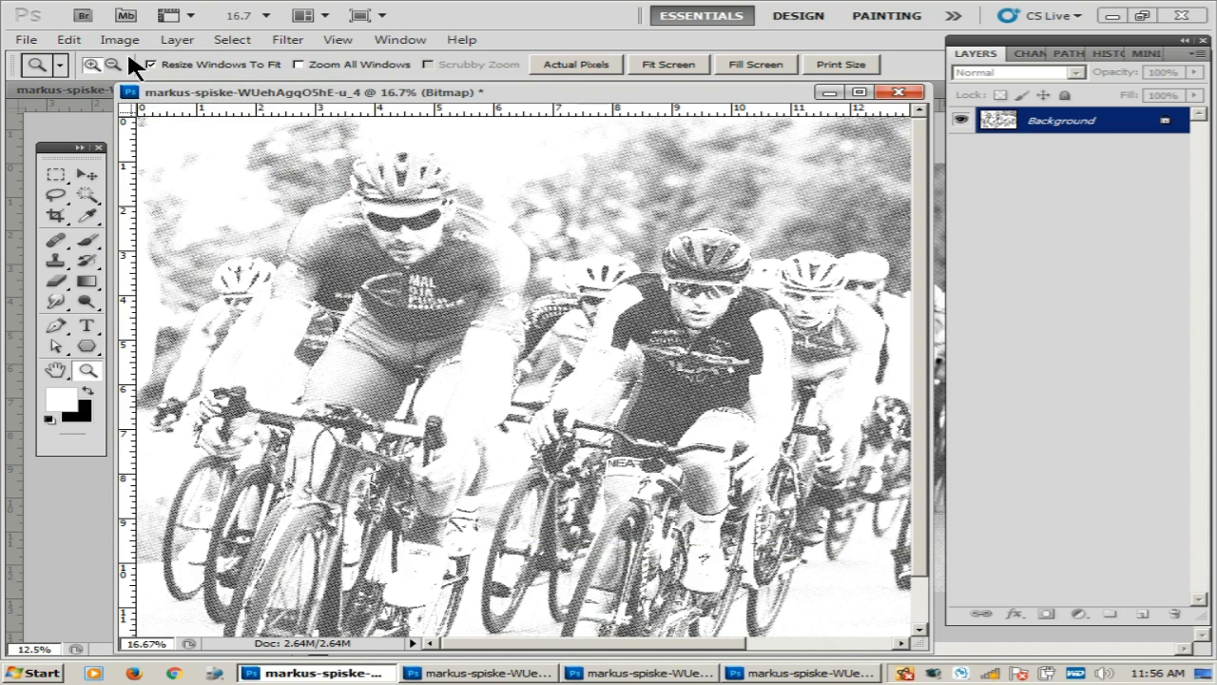
left_click(123, 38)
mouse_move(272, 63)
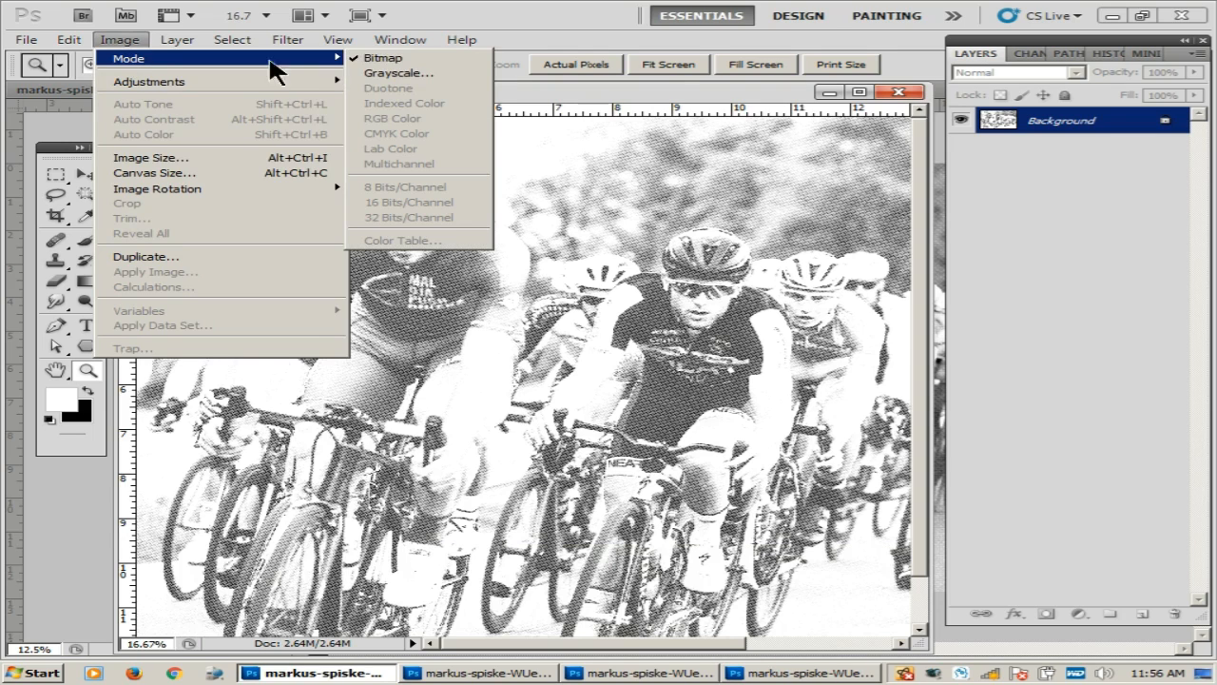
left_click(385, 74)
left_click(666, 226)
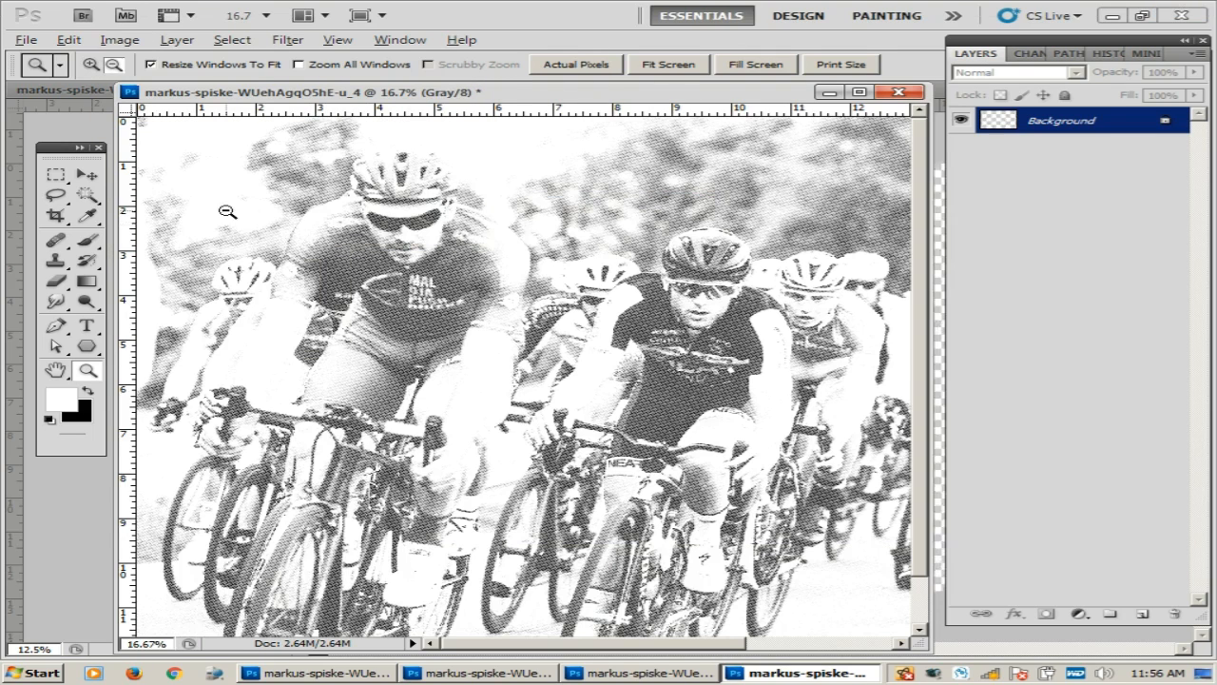
key("ctrl+minus")
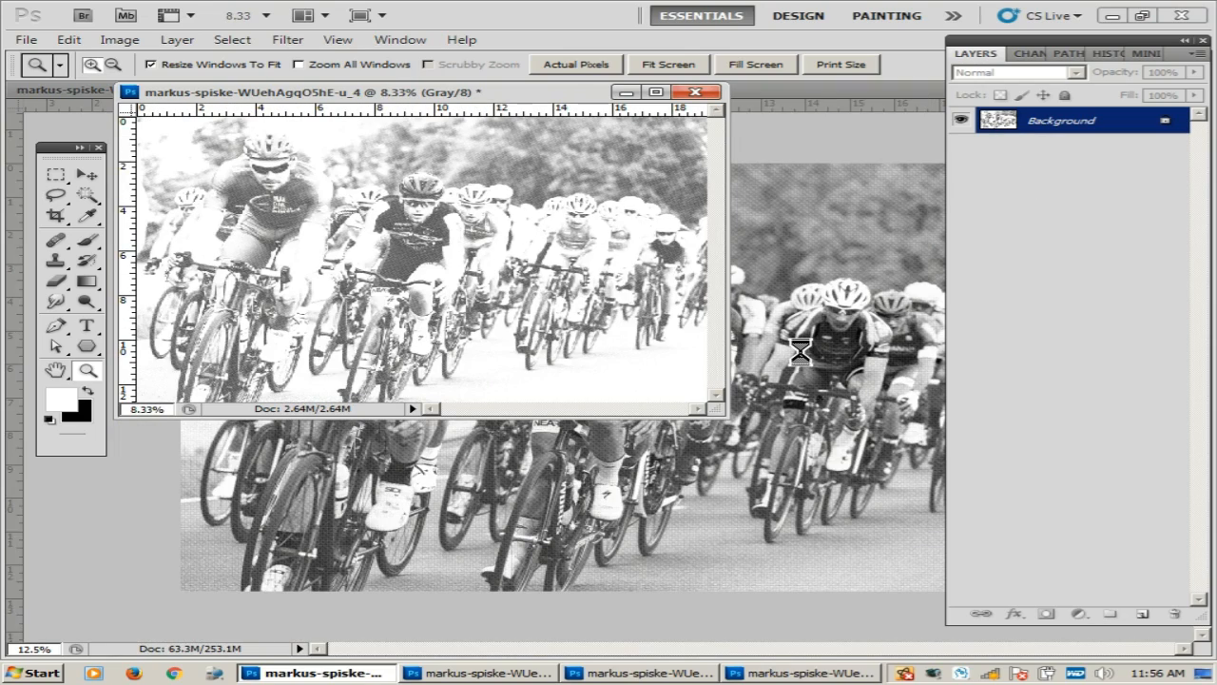
Copy the _4 halftone layer into the colour photo and close the _4 image.
left_click(801, 344)
left_click(330, 223)
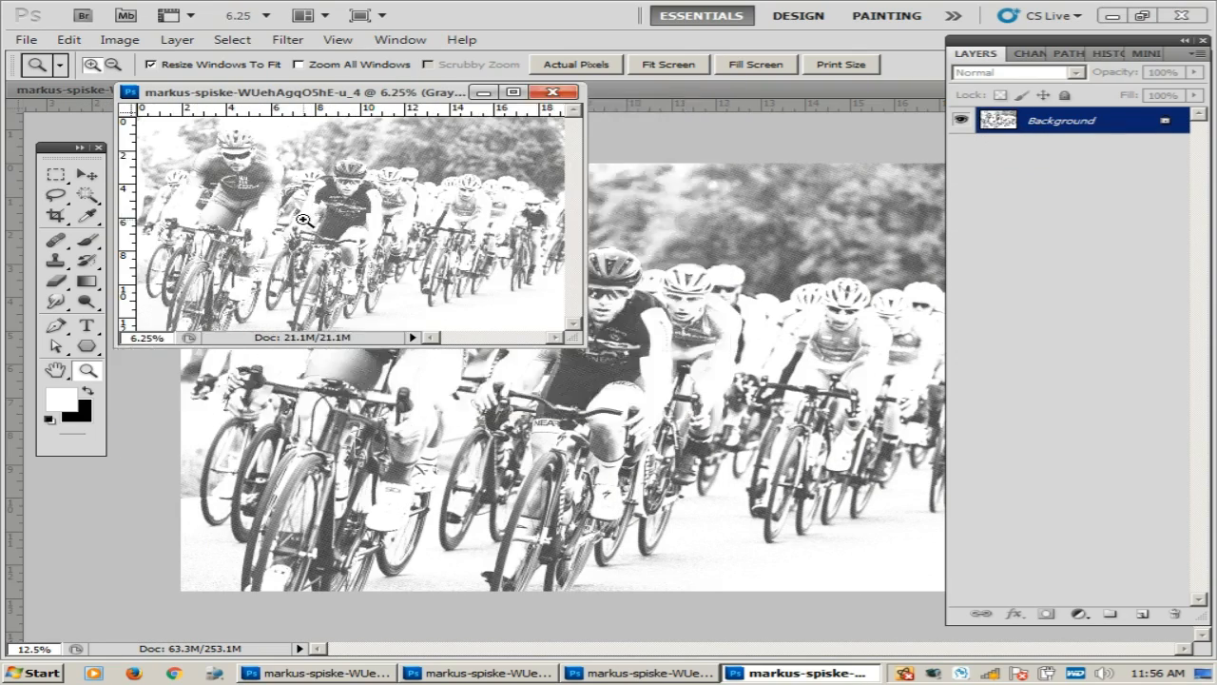
left_click(624, 93)
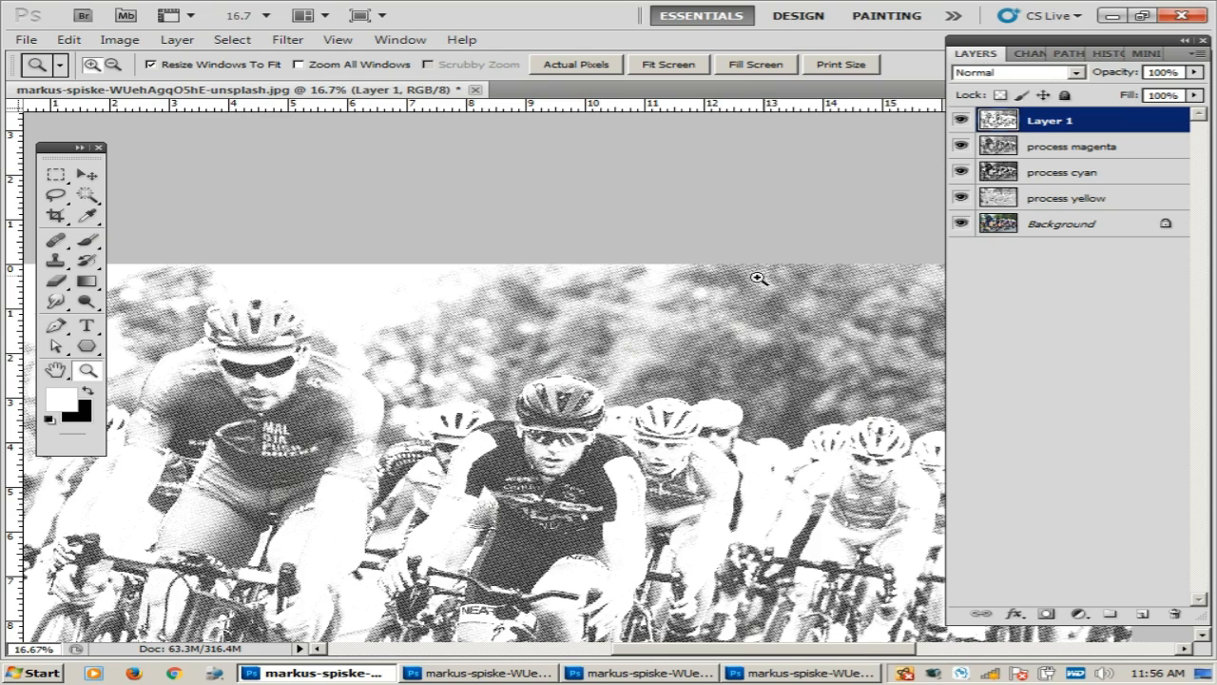
left_click(759, 278, "alt")
Rename the new top layer as process black.
double_click(1049, 122)
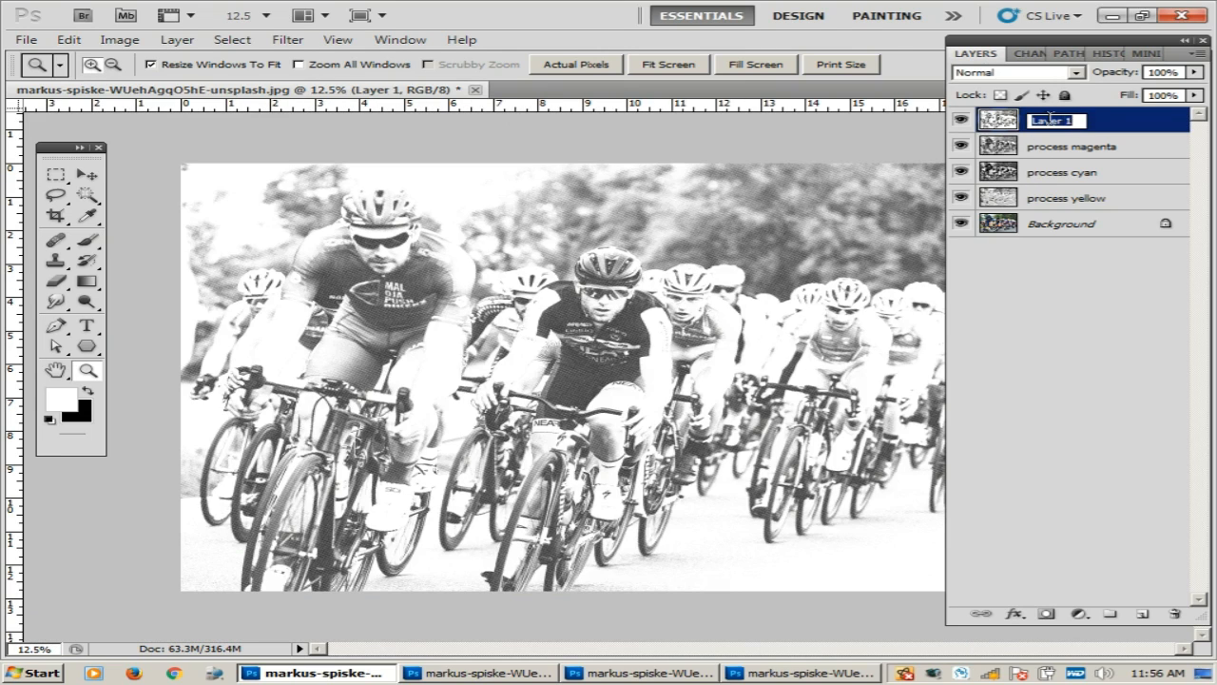
type("process black")
key("Return")
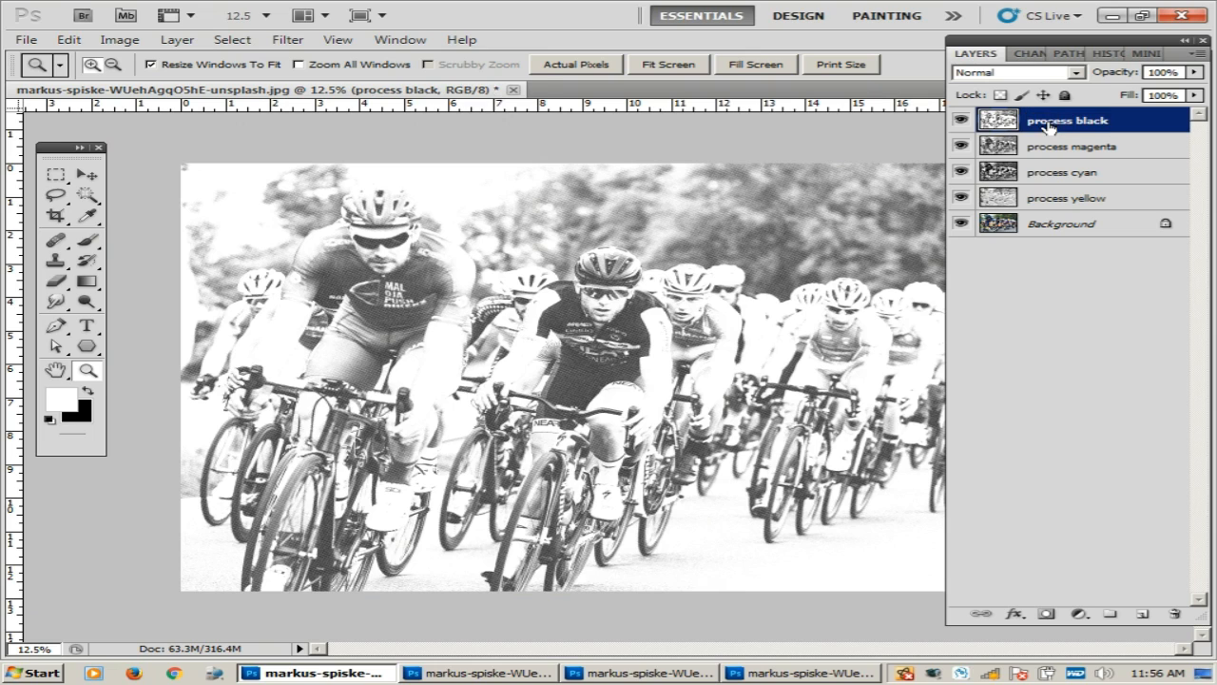
left_click(1044, 150)
double_click(1114, 179)
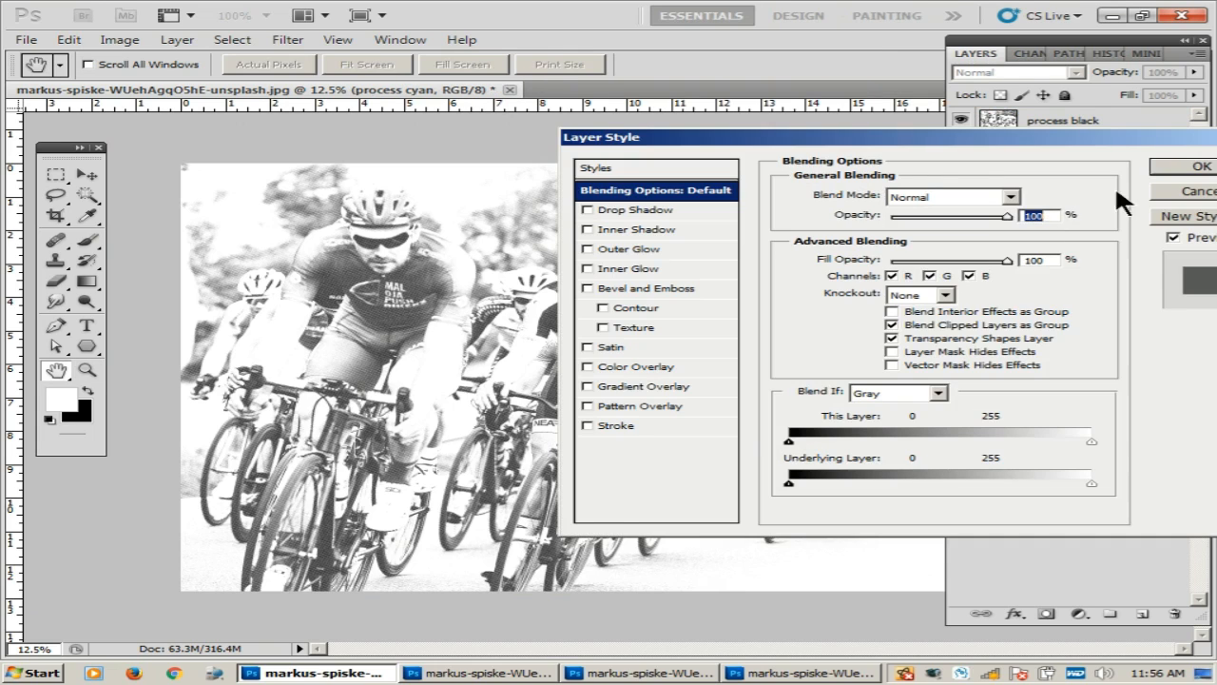
left_click(1200, 191)
left_click(1058, 150)
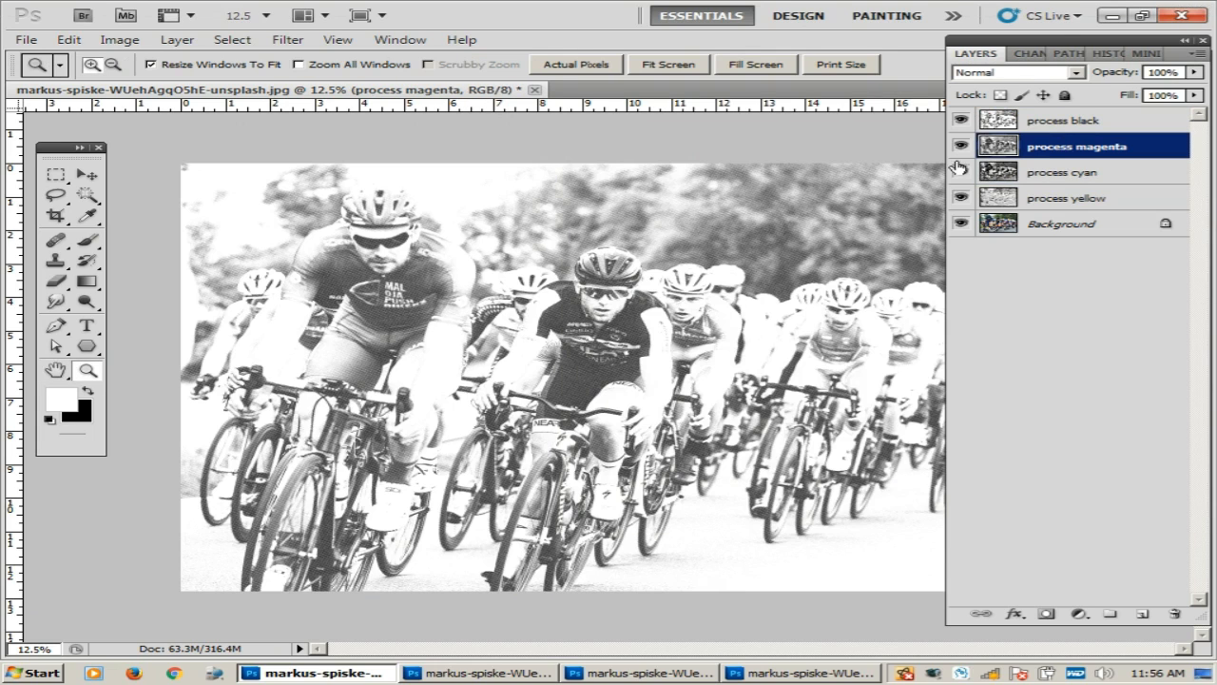
Add a new layer directly above the Background, fill it with white and name it fabric.
double_click(1094, 225)
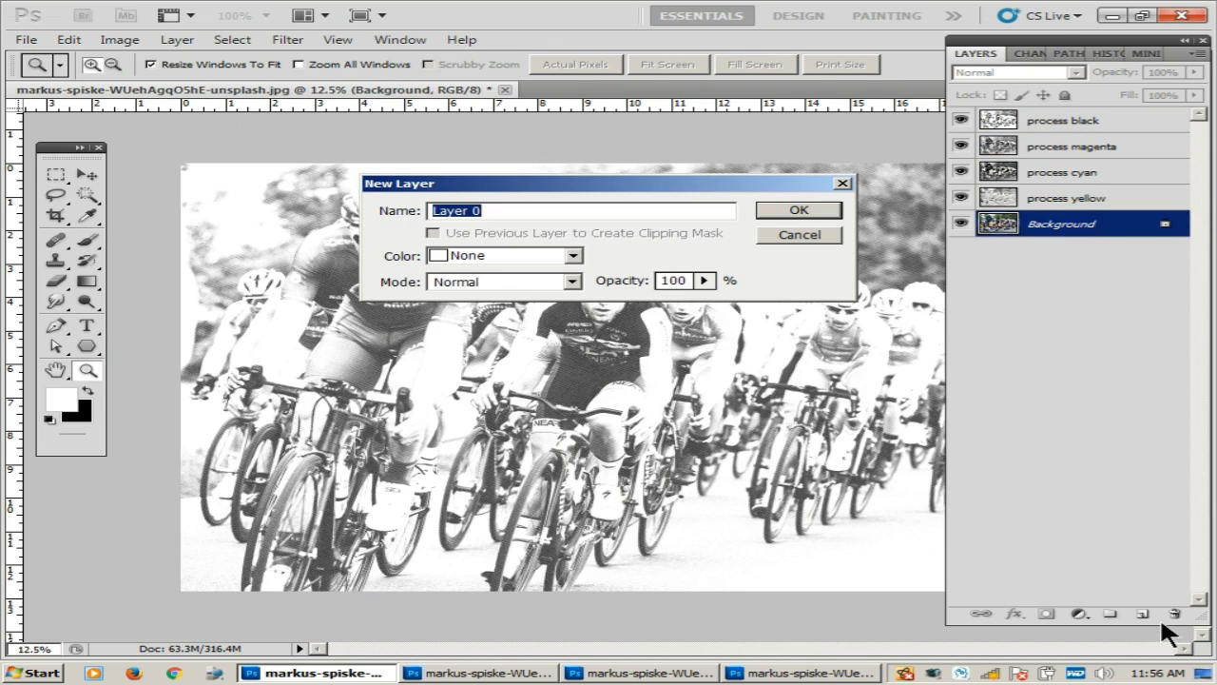
left_click(799, 235)
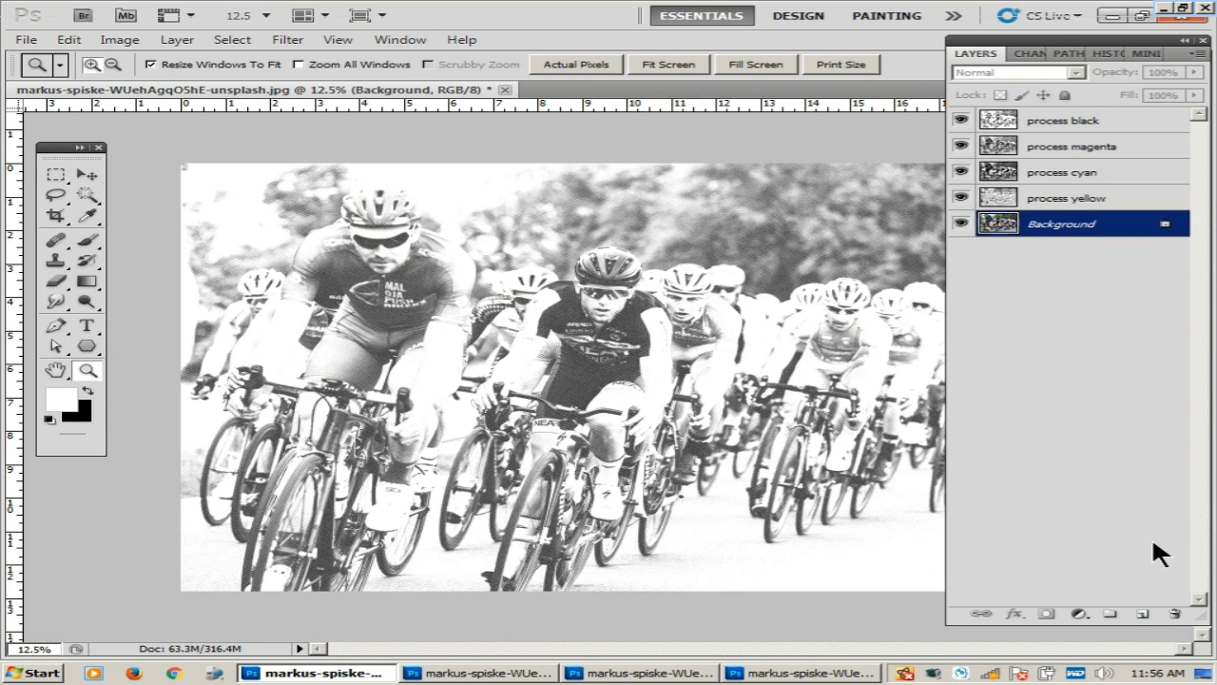
left_click(1143, 611)
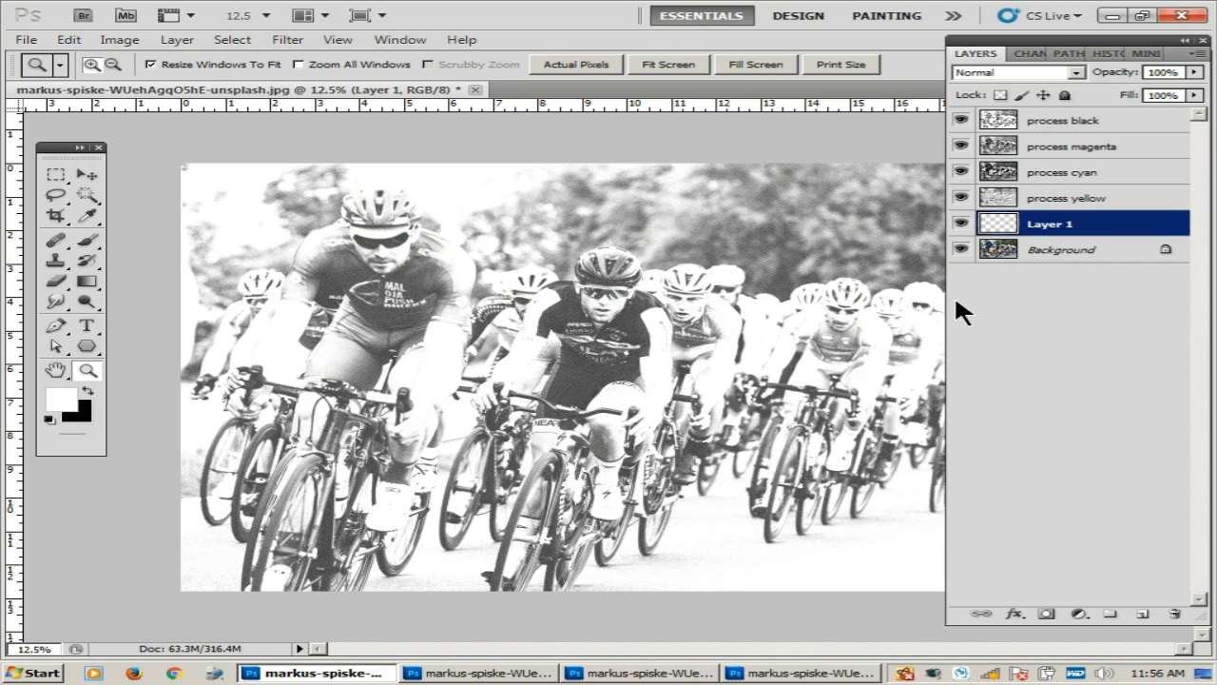
key("shift+F5")
key("Return")
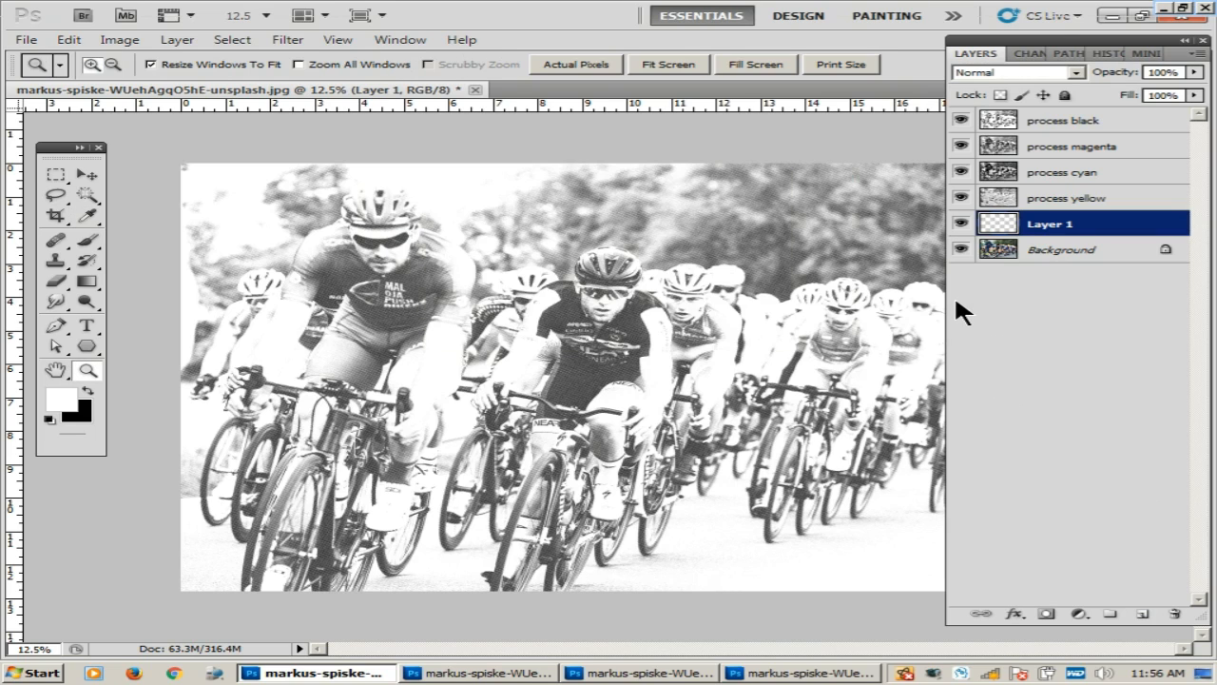
double_click(1041, 223)
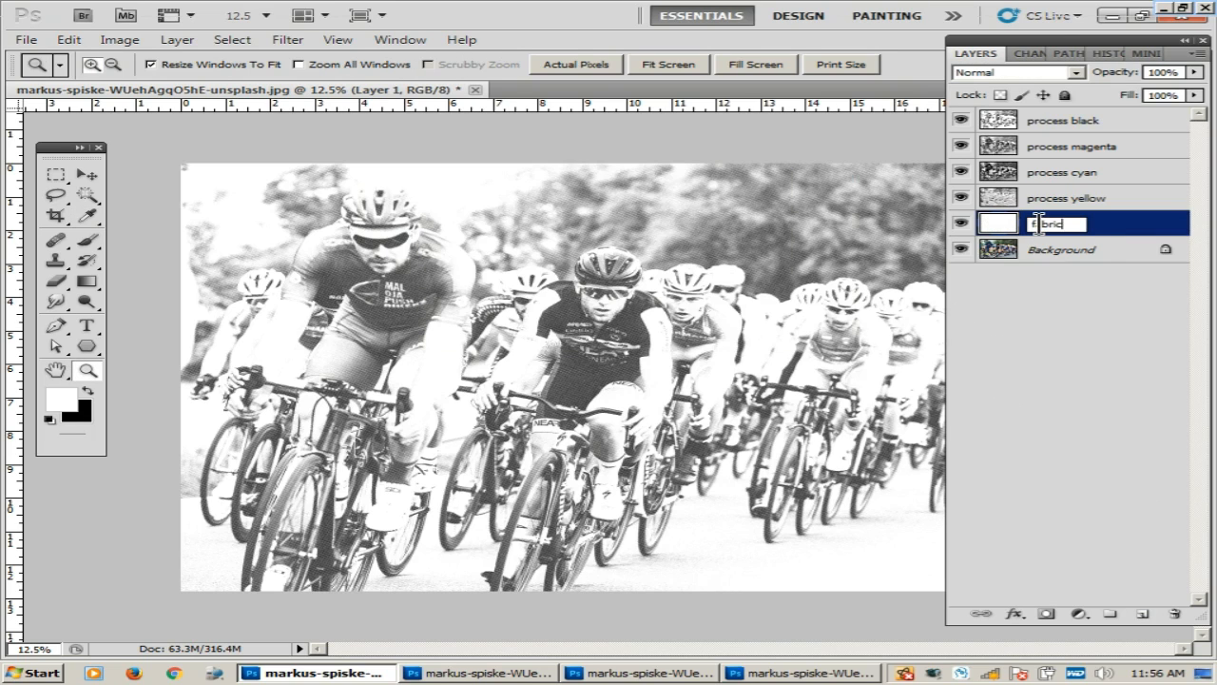
key("Return")
Hide the process black, magenta and cyan layers and select the process yellow layer for a close-up of its halftone dots.
left_click_drag(961, 120, 961, 172)
left_click(1018, 199)
left_click(625, 299)
left_click(624, 333)
left_click(622, 355)
left_click(622, 356)
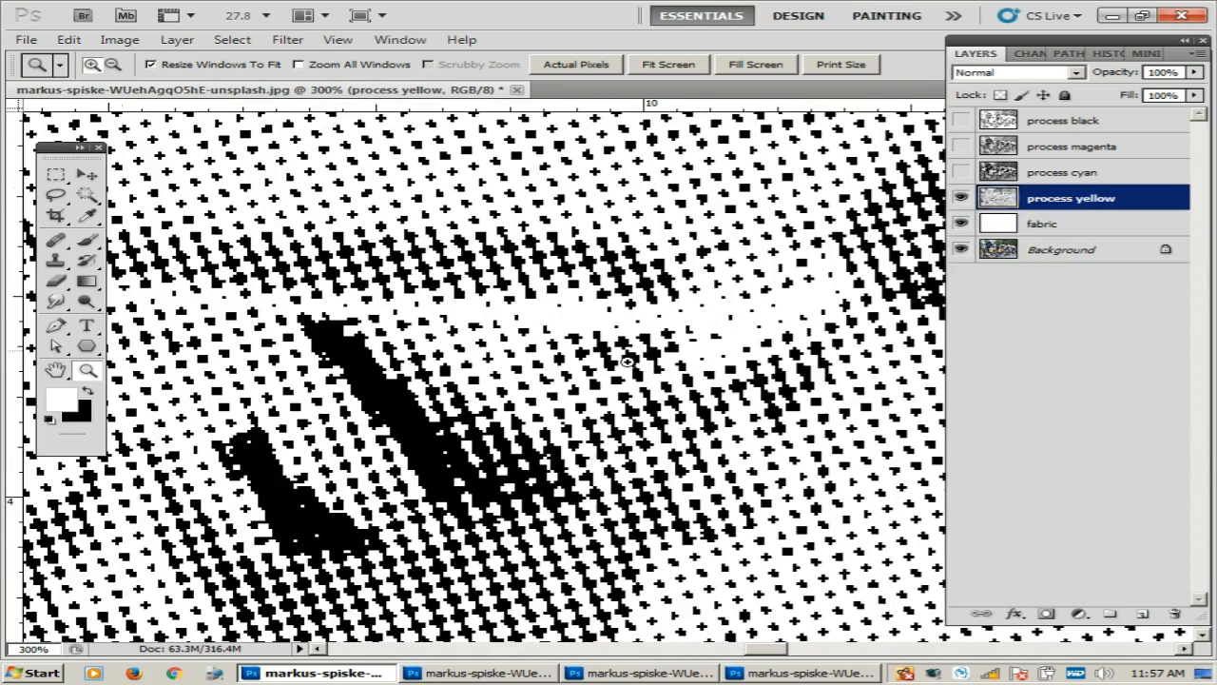
Select all pixels of one tone across the process yellow halftone using the Magic Wand with tolerance 0 and non-contiguous sampling.
key("w")
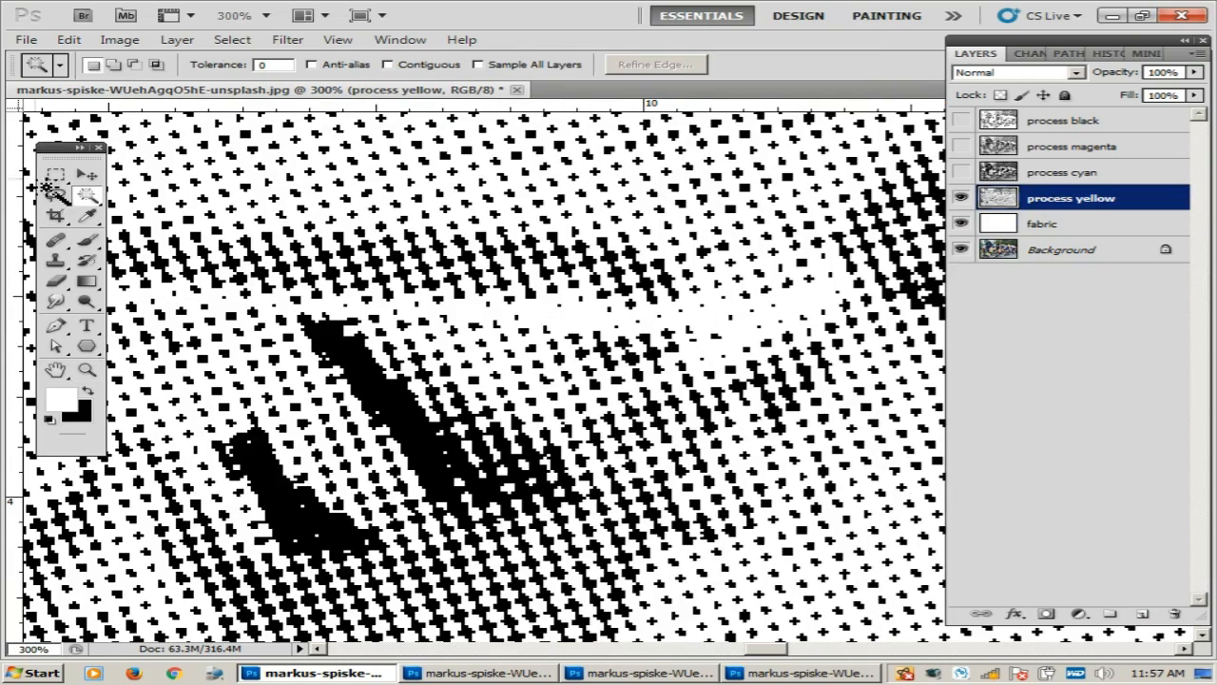
left_click(332, 349)
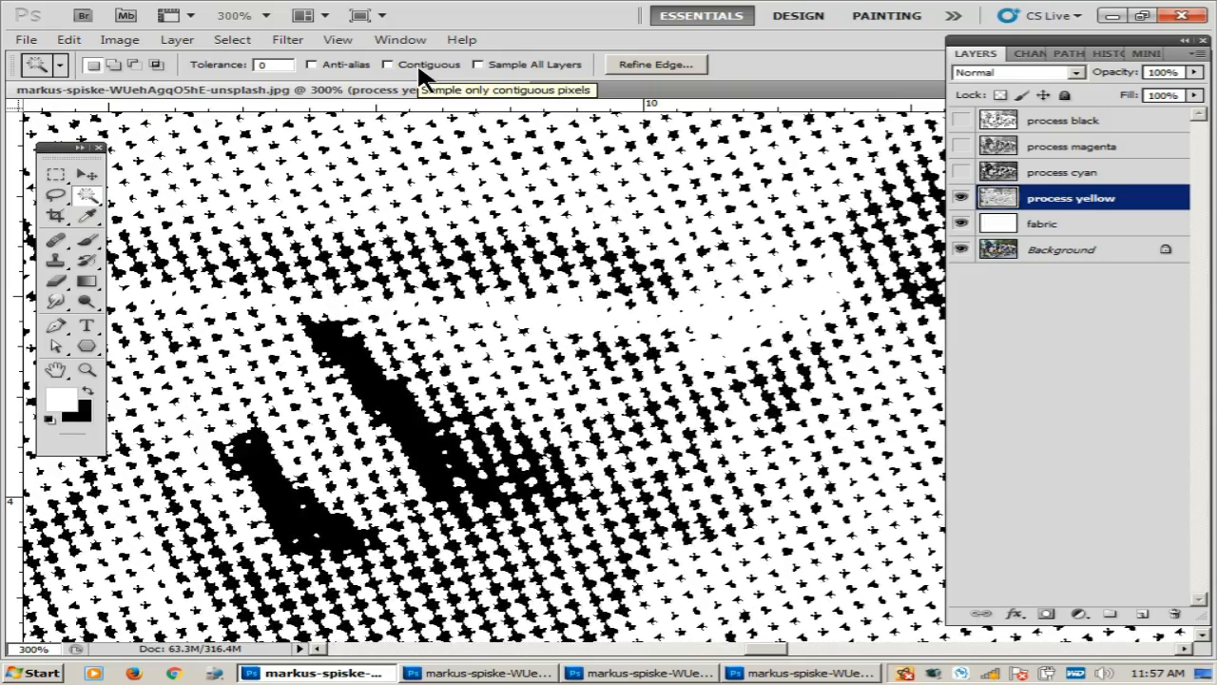
left_click(285, 64)
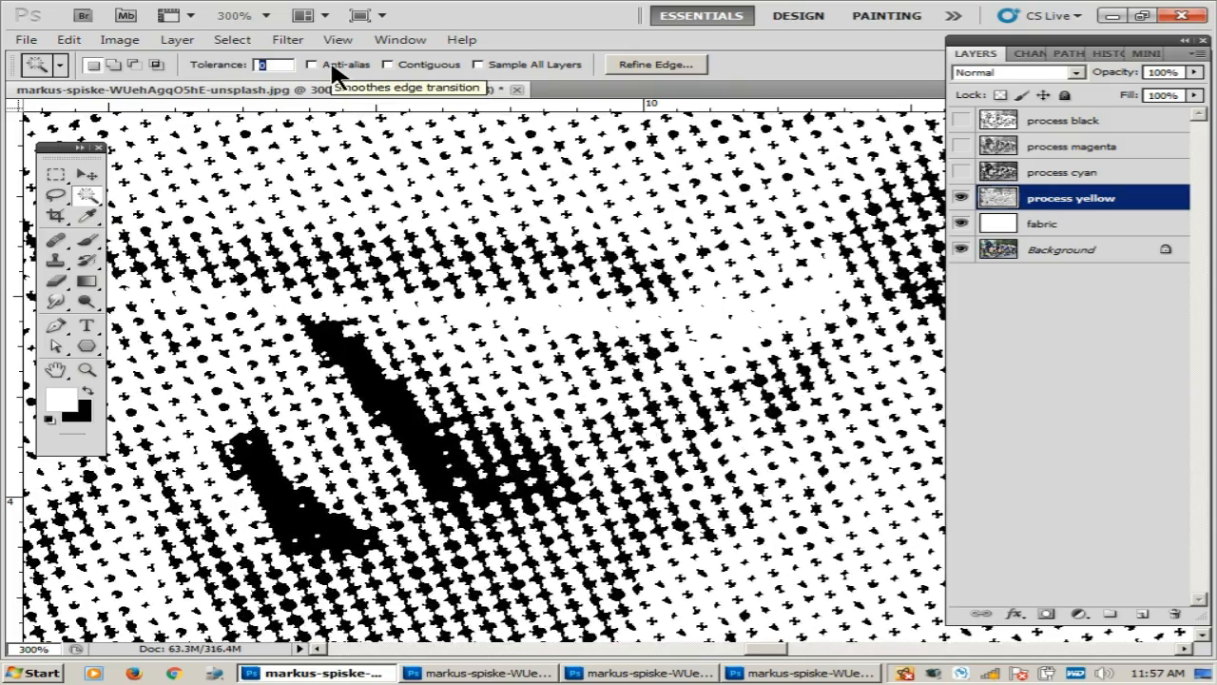
left_click(498, 270, "alt")
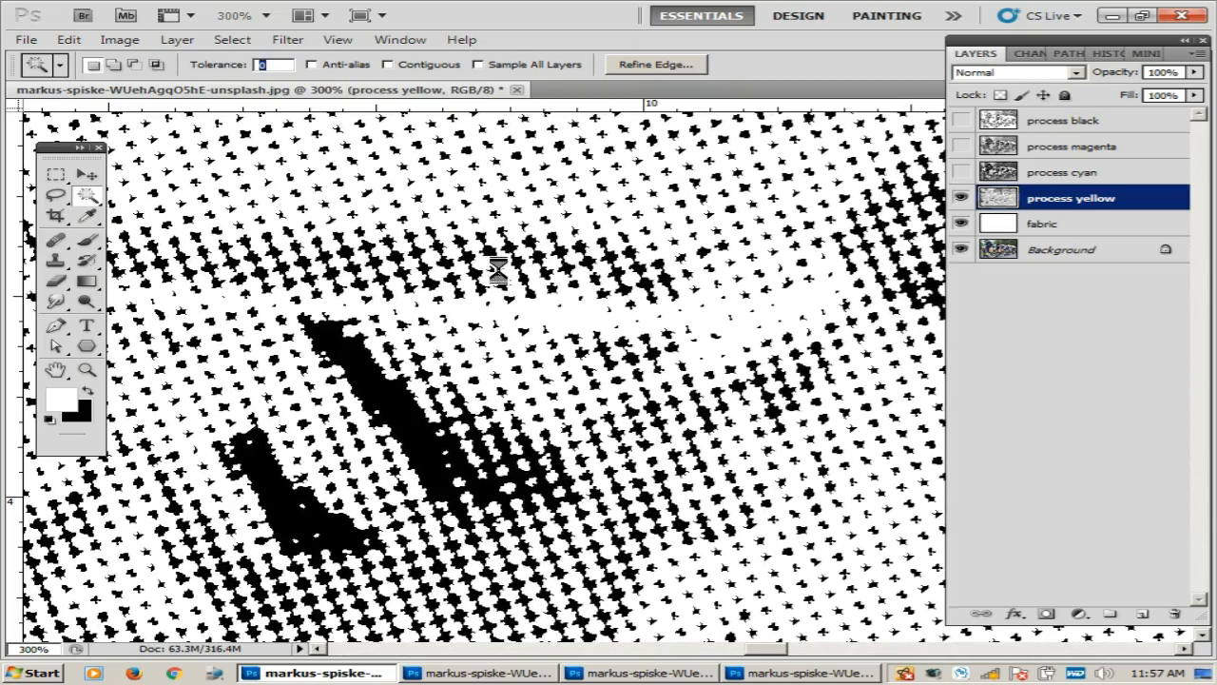
left_click(519, 253)
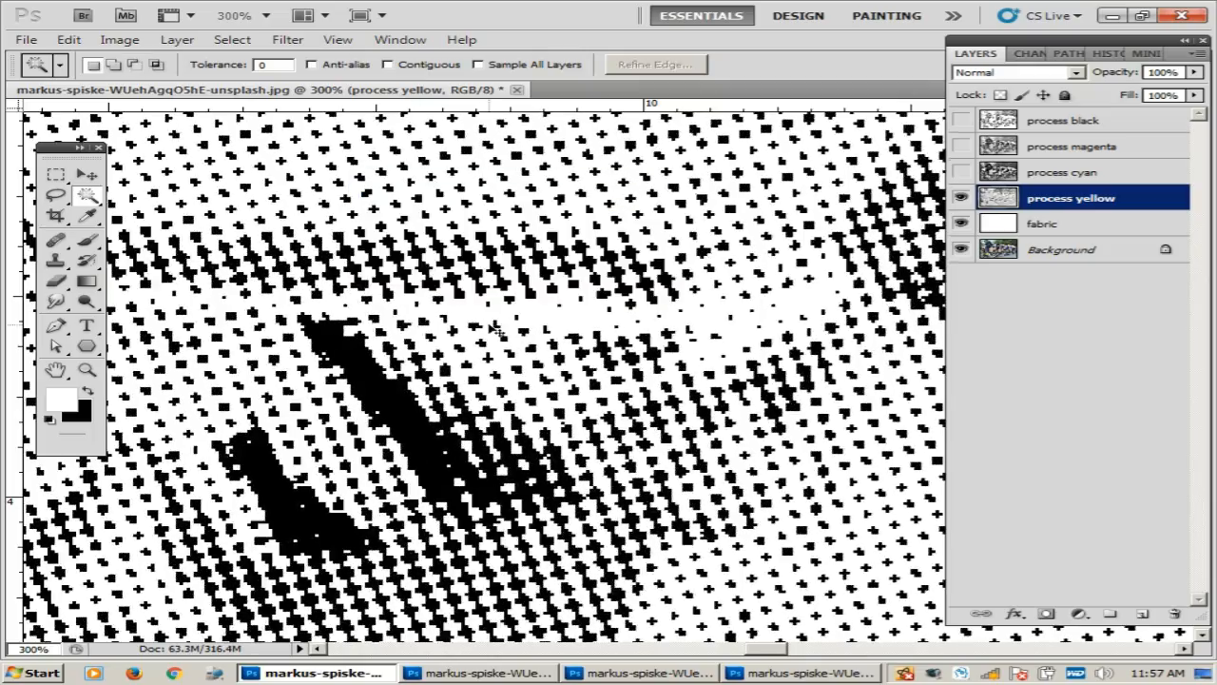
key("z")
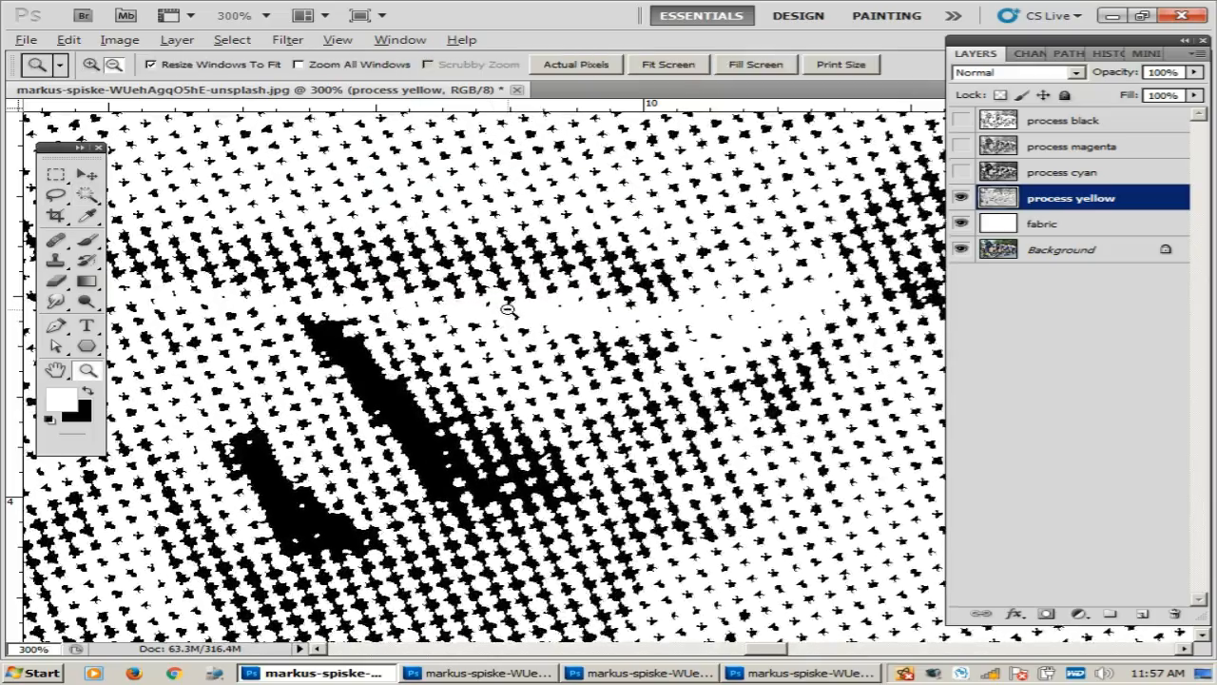
Invert the selection, delete the white areas from the process yellow layer, deselect and toggle the layer's visibility to check it.
scroll(508, 309, "down", 7)
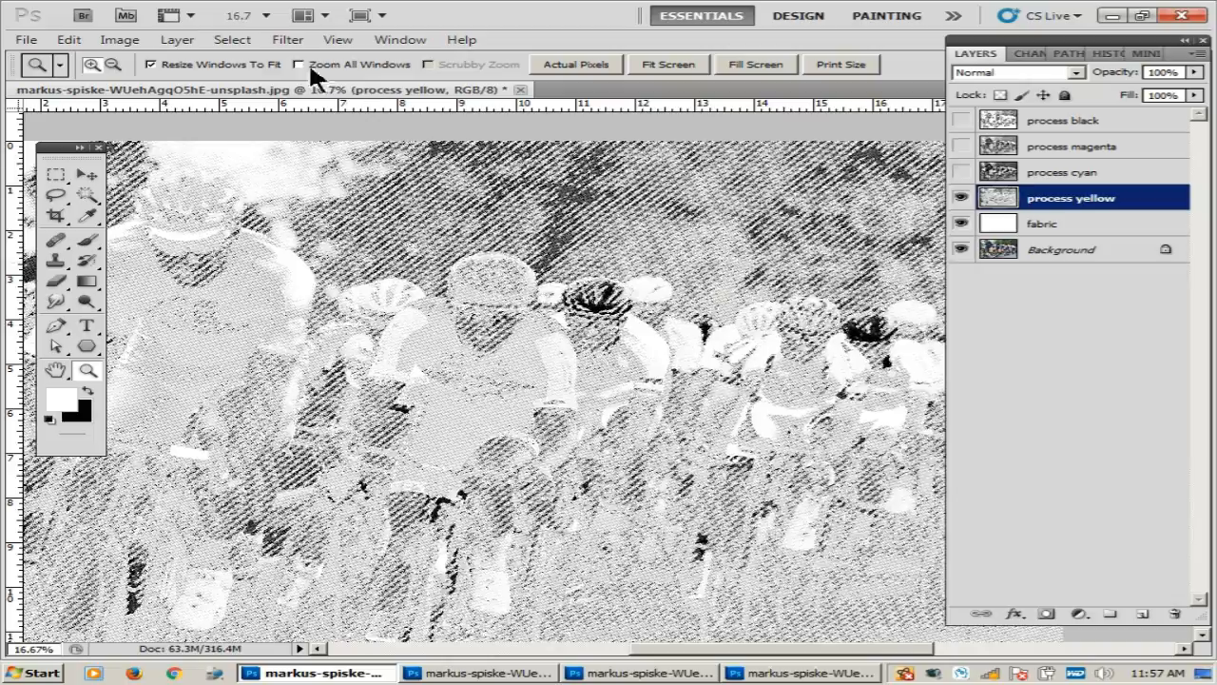
left_click(233, 40)
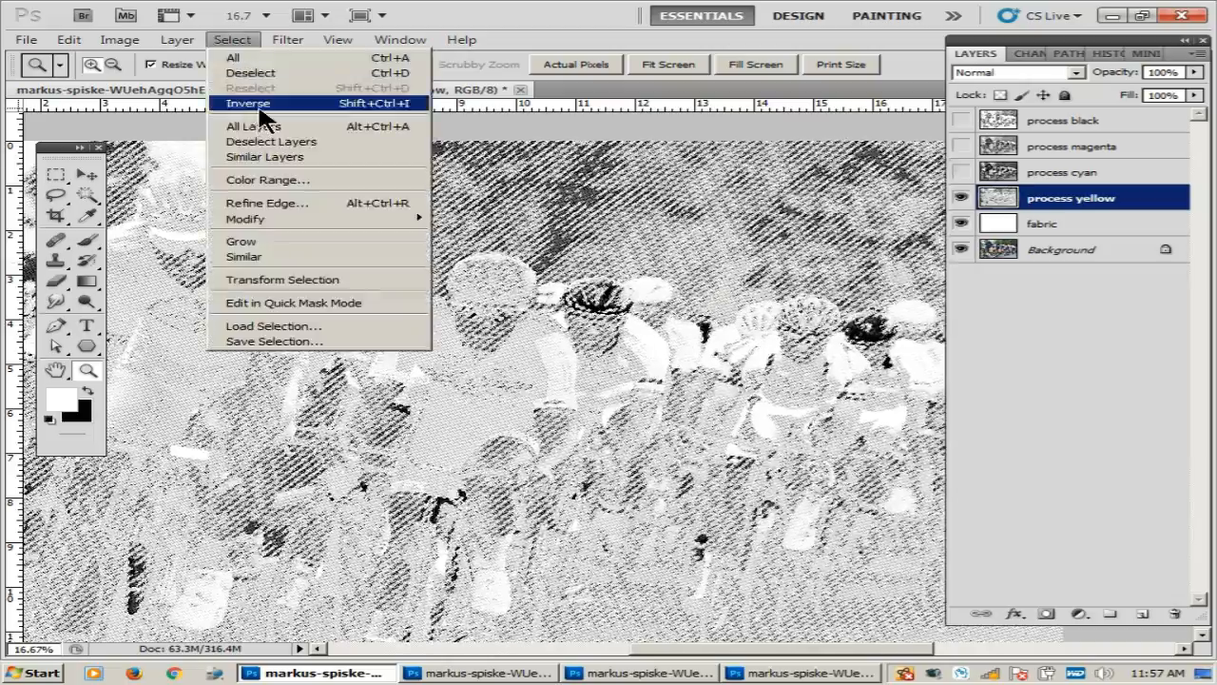
left_click(260, 104)
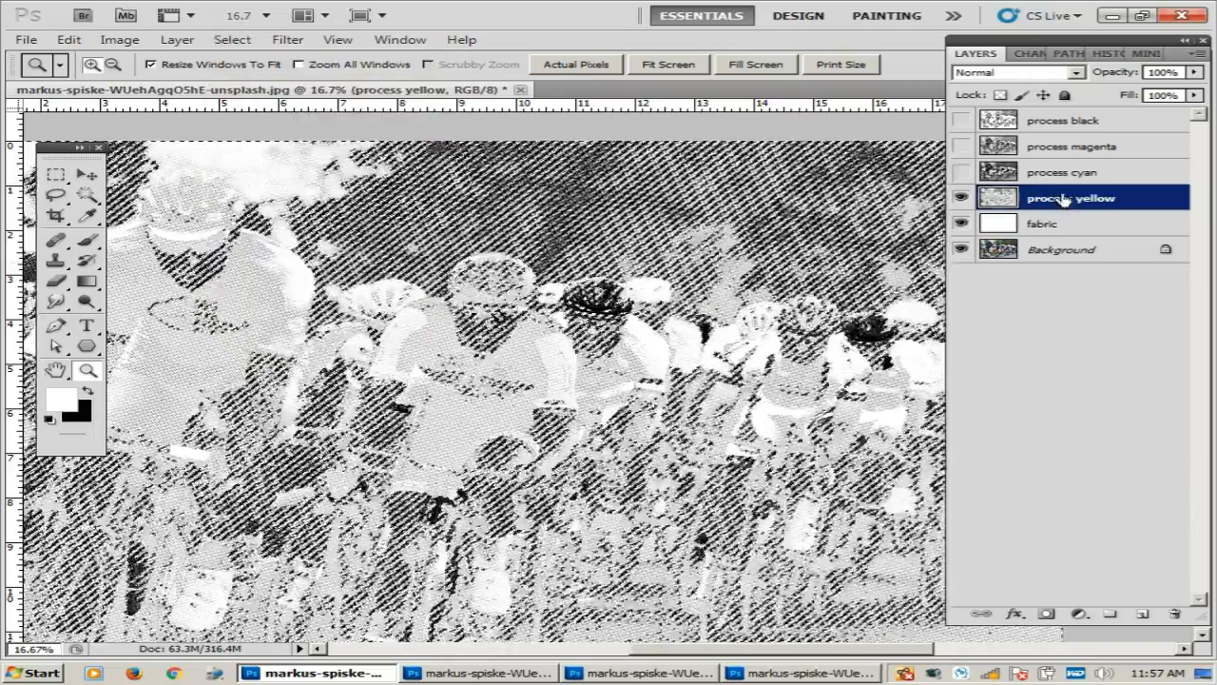
key("Delete")
key("ctrl+d")
left_click(962, 199)
left_click(961, 198)
left_click(962, 199)
left_click(961, 199)
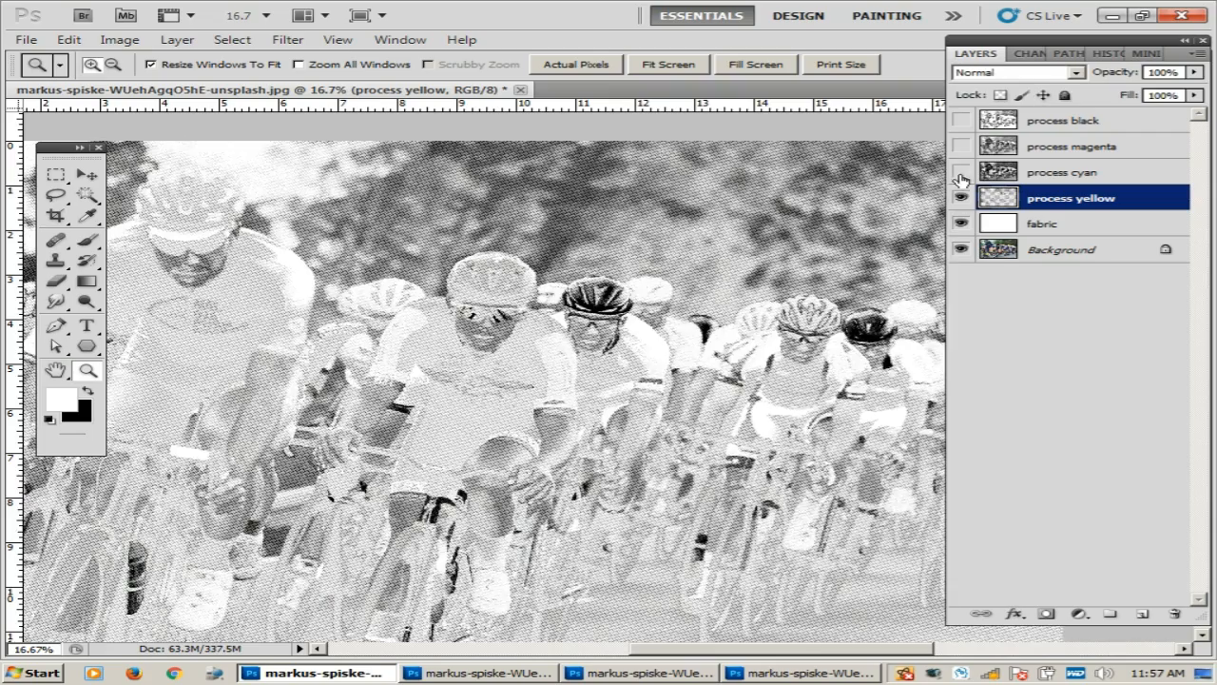
Show process cyan in place of process yellow, select its black dots with the Magic Wand and delete everything outside them.
left_click(962, 172)
left_click(961, 198)
left_click(1054, 174)
key("w")
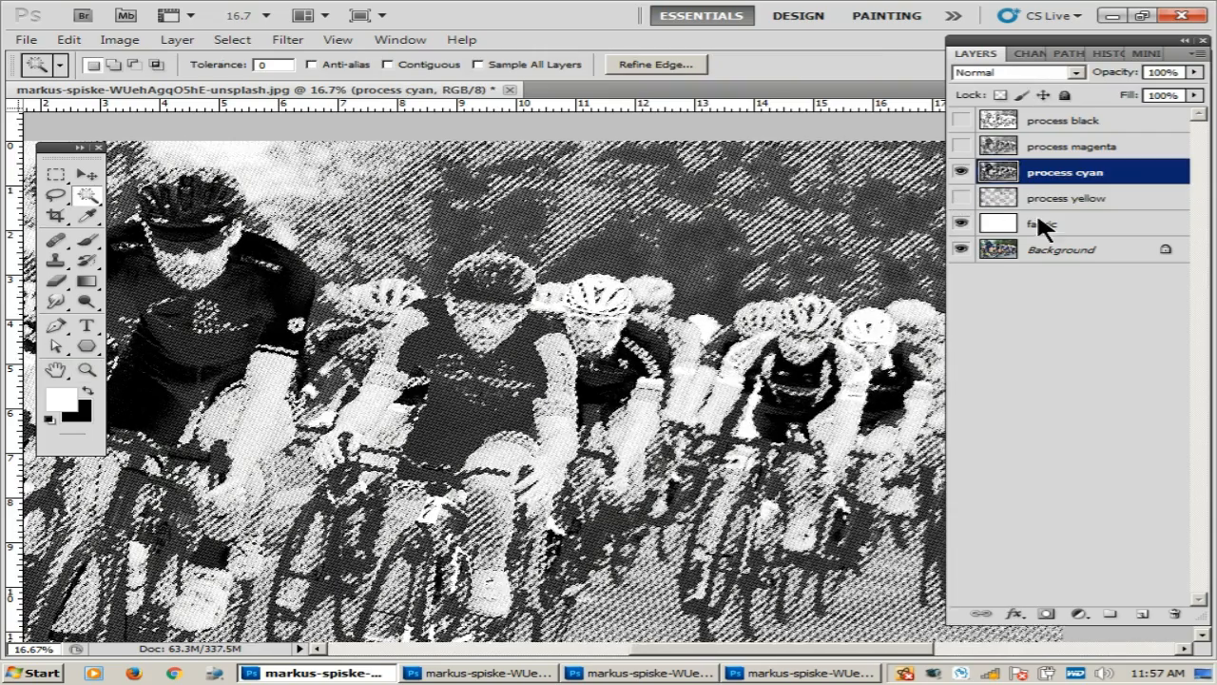
left_click(232, 40)
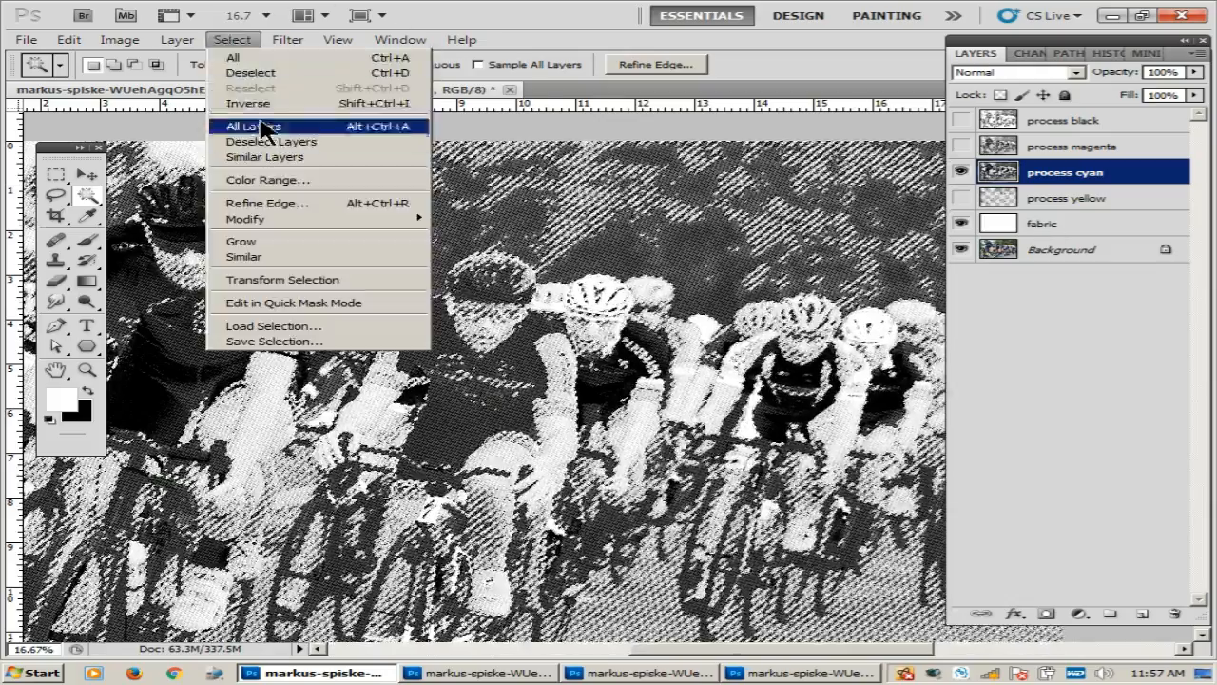
left_click(256, 103)
key("Delete")
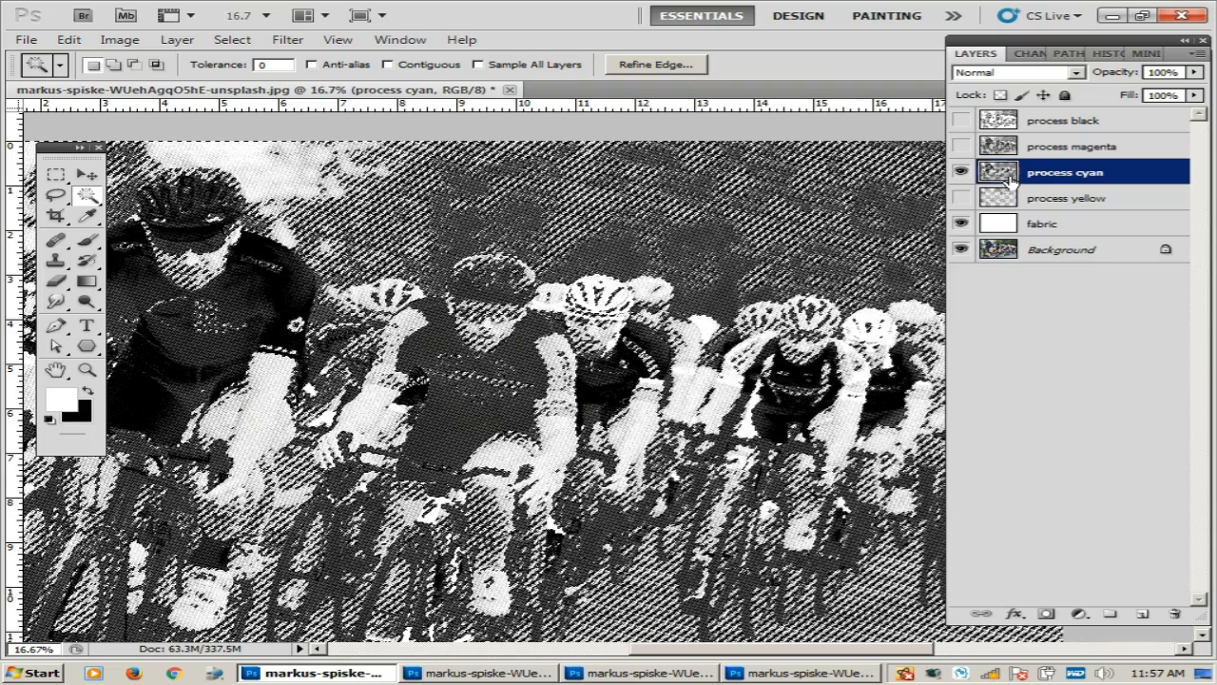
Show process magenta in place of process cyan and select all its black halftone pixels with the Magic Wand at tolerance 0.
left_click(962, 172)
left_click(961, 146)
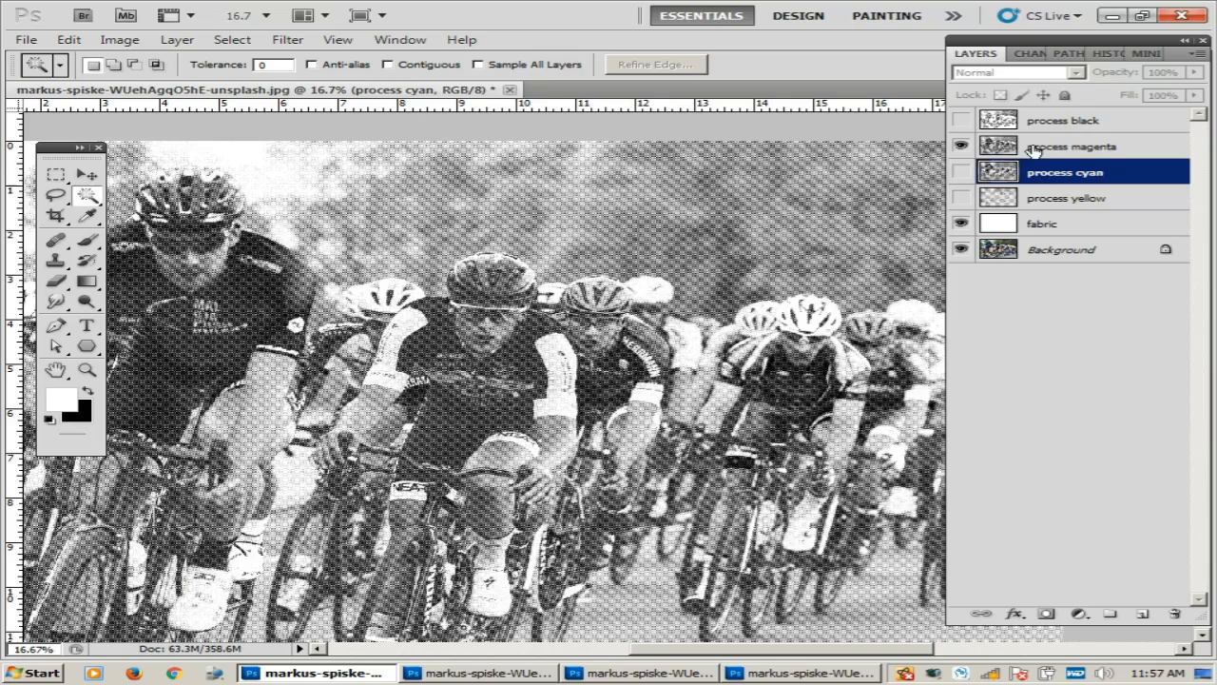
left_click(1037, 148)
key("z")
left_click(248, 277)
left_click(248, 277)
left_click(247, 277)
left_click(247, 277)
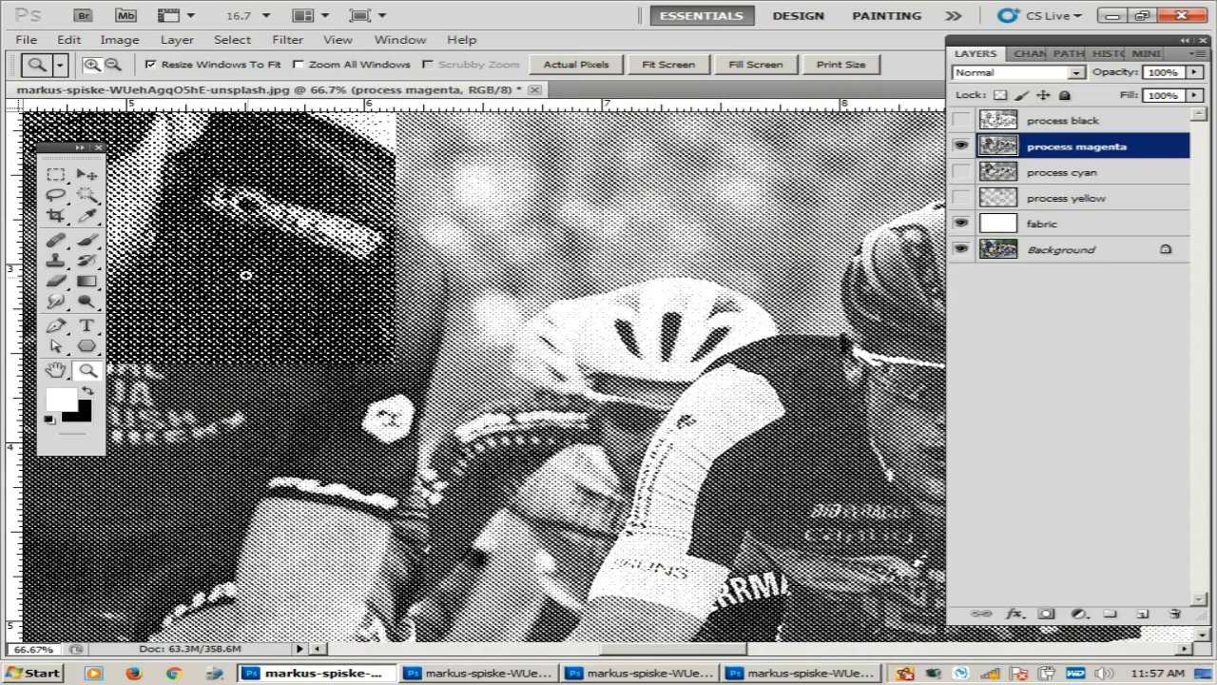
left_click(328, 265)
left_click(328, 265)
left_click(328, 265)
key("w")
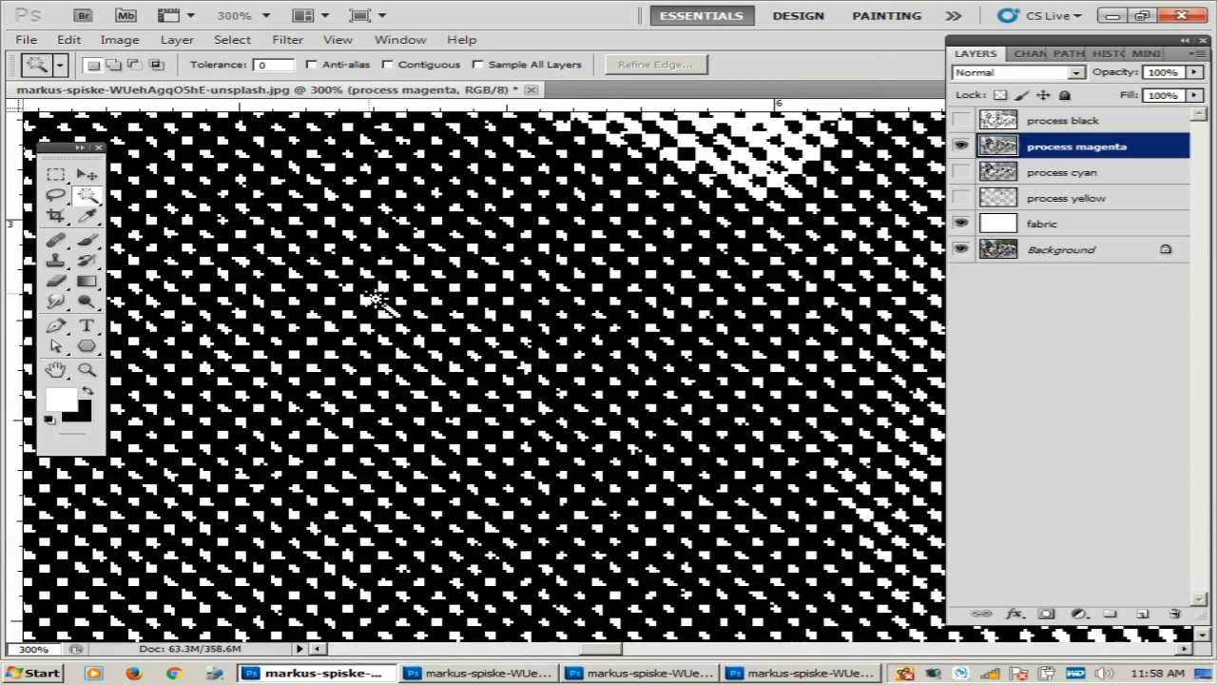
left_click(370, 285)
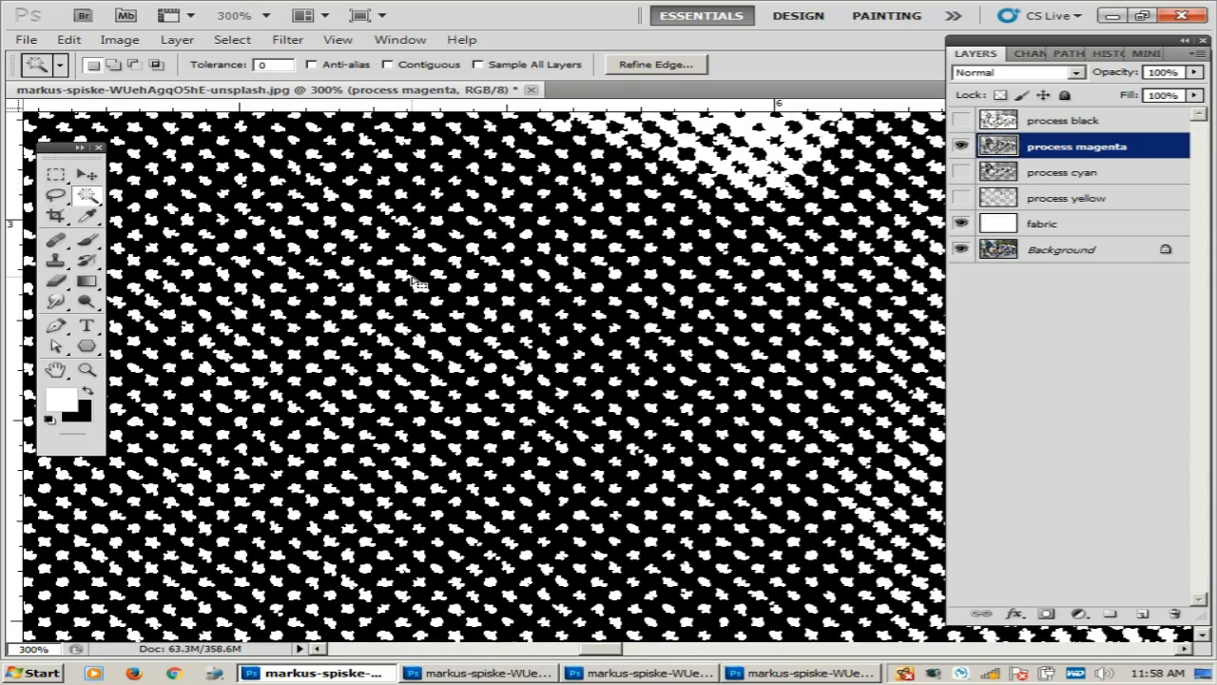
Invert the selection and delete the white areas from the process magenta layer.
key("z")
left_click(411, 276, "alt")
scroll(411, 276, "down", 7)
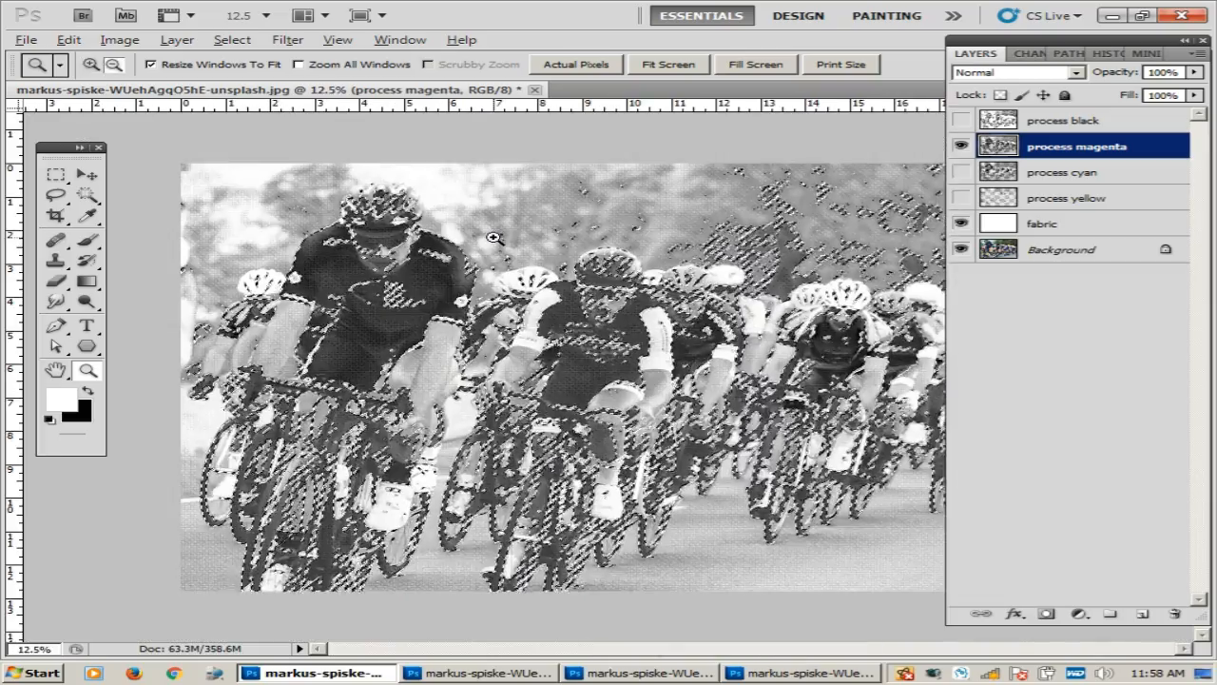
left_click(244, 39)
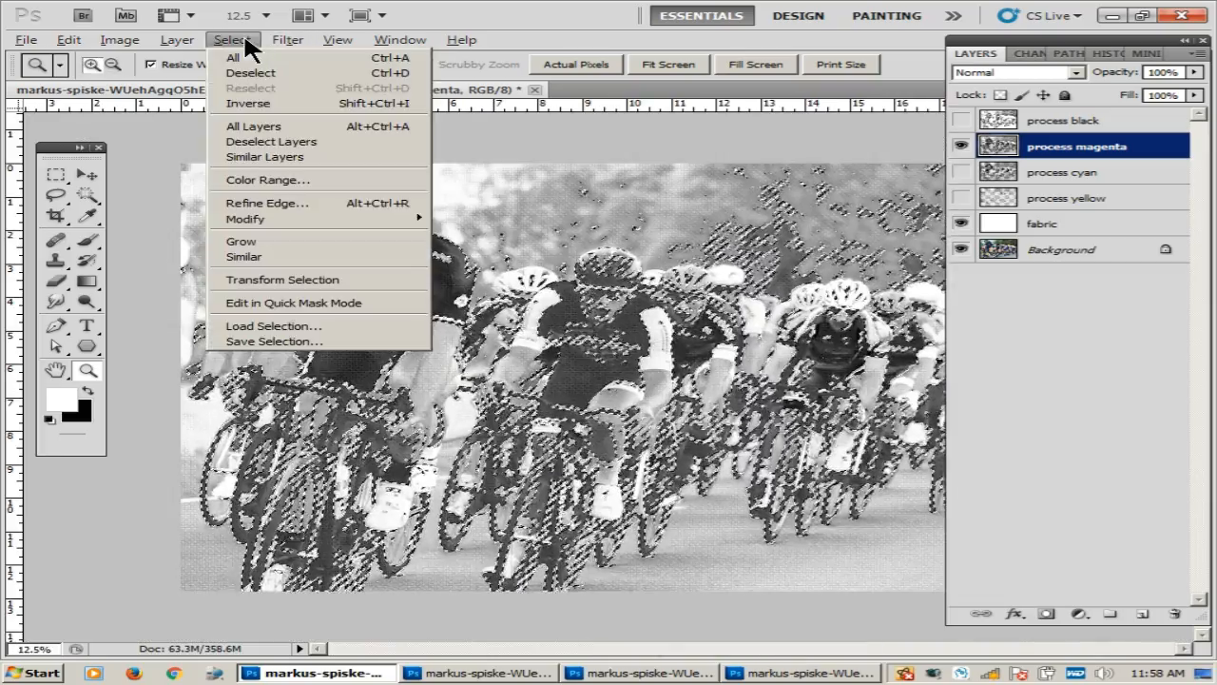
left_click(245, 103)
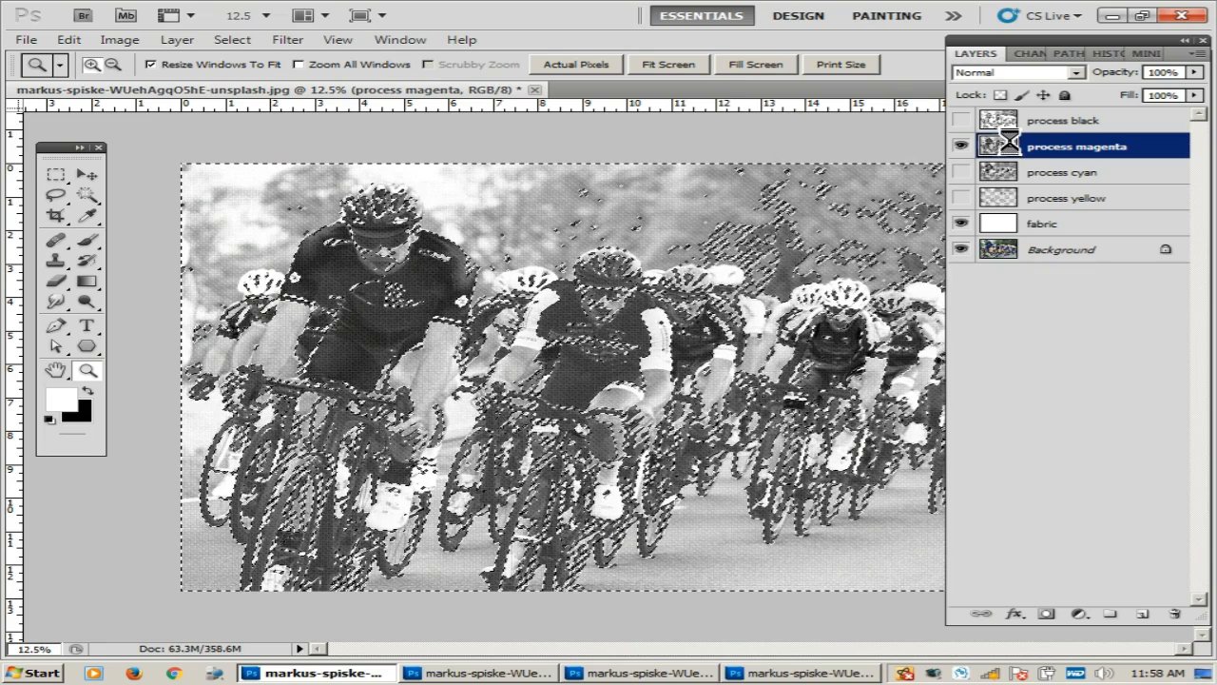
left_click(962, 146)
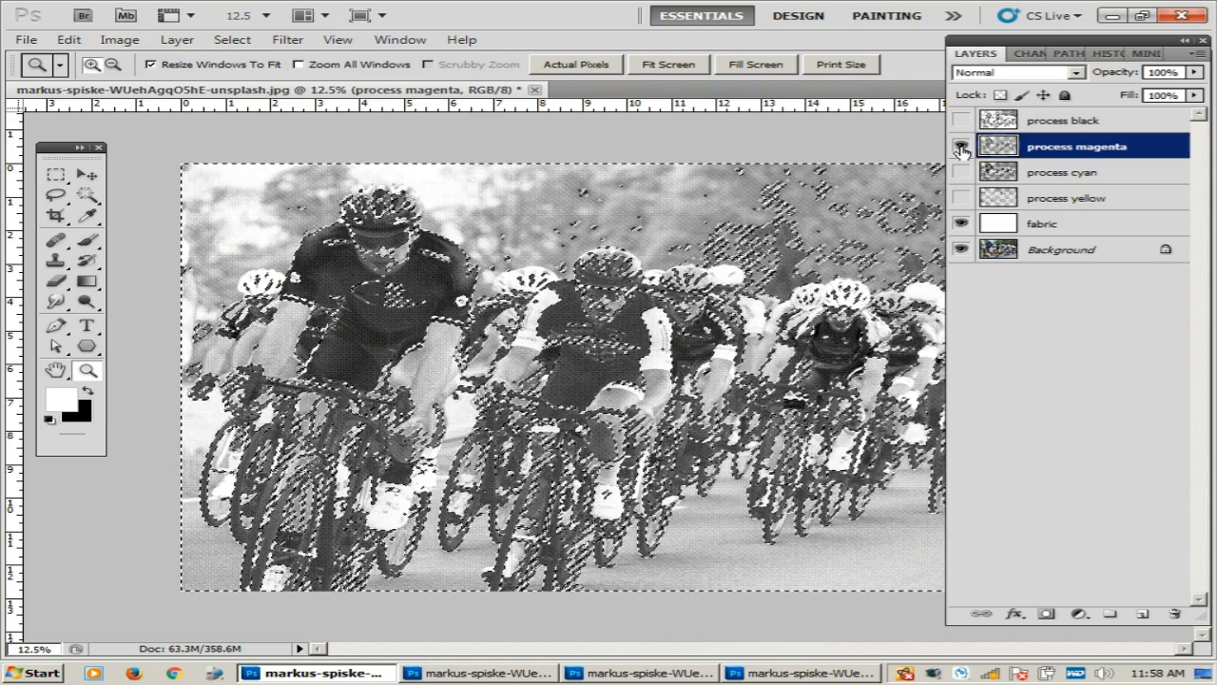
Show process black in place of process magenta and select all its black halftone pixels with the Magic Wand at tolerance 0.
left_click(962, 145)
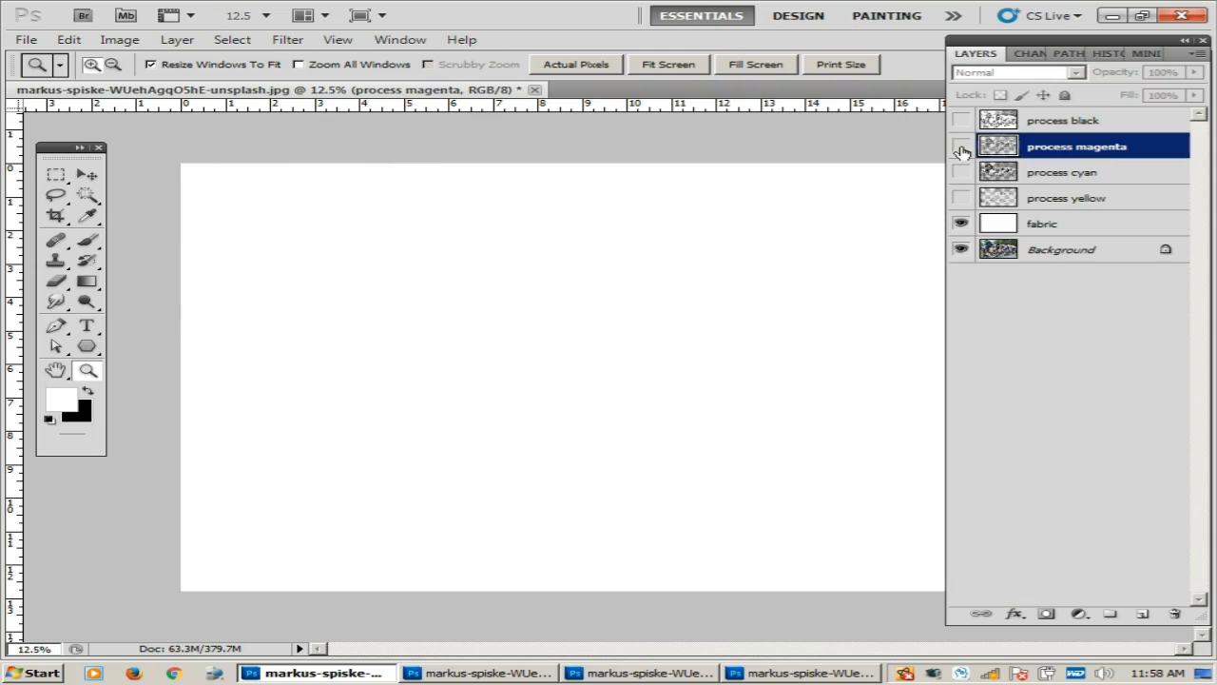
left_click(962, 120)
left_click(1073, 121)
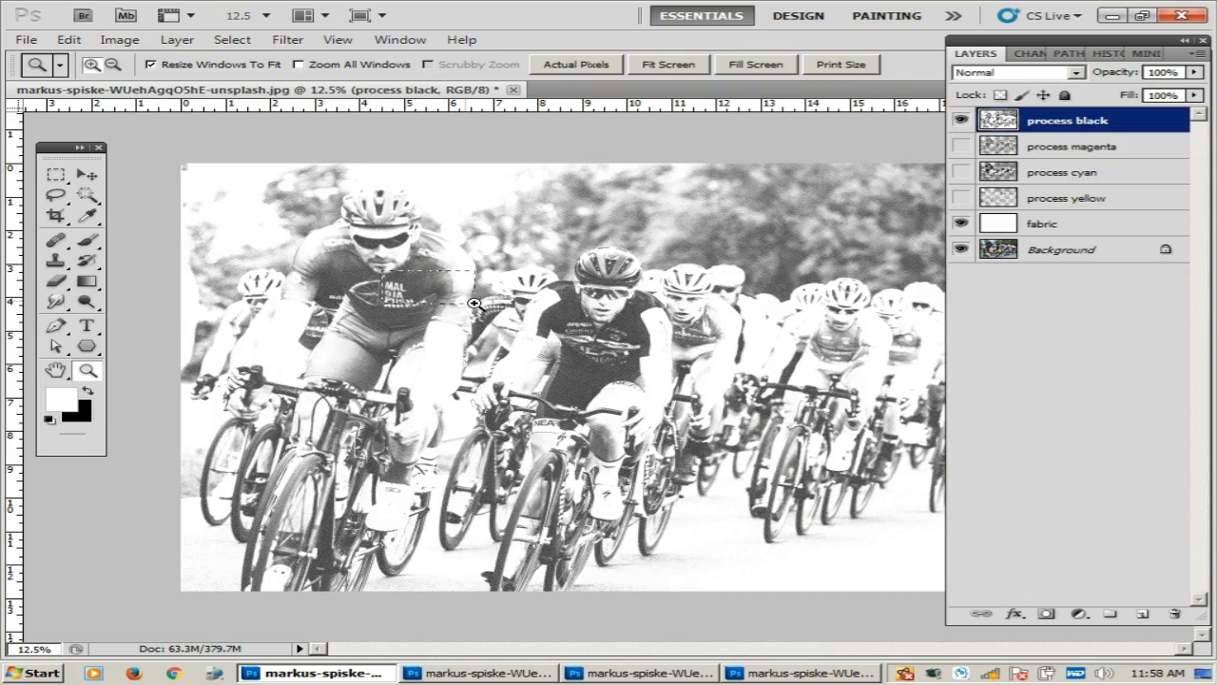
left_click_drag(473, 302, 474, 303)
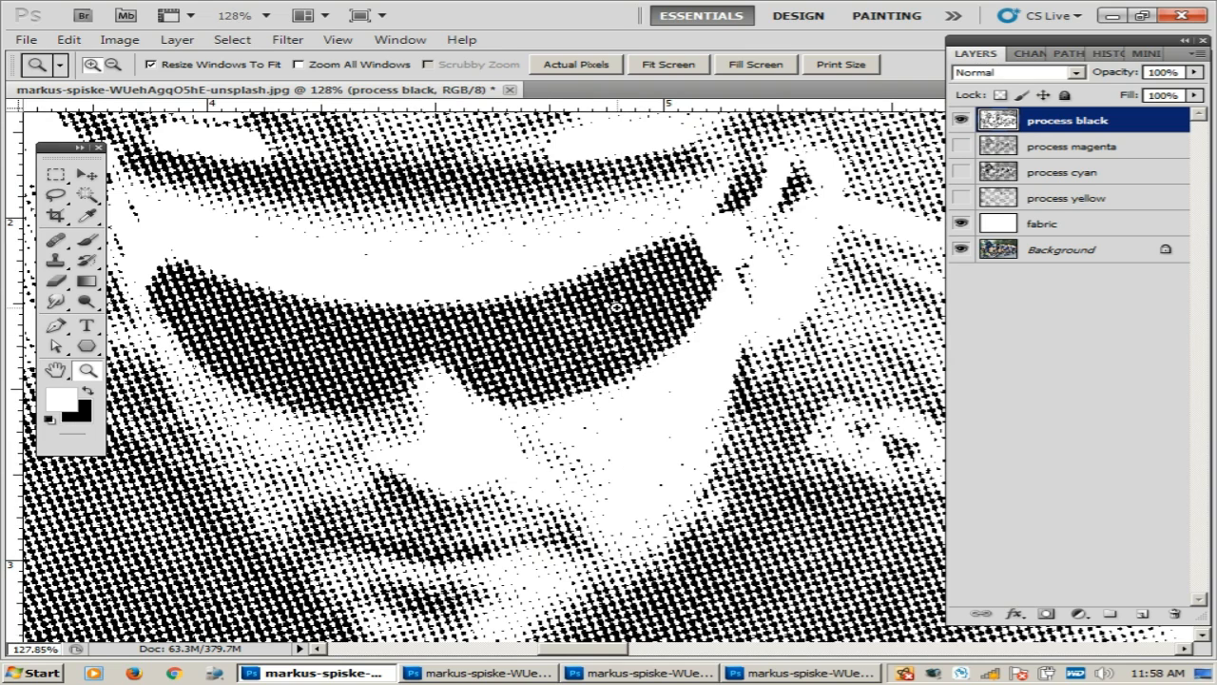
key("w")
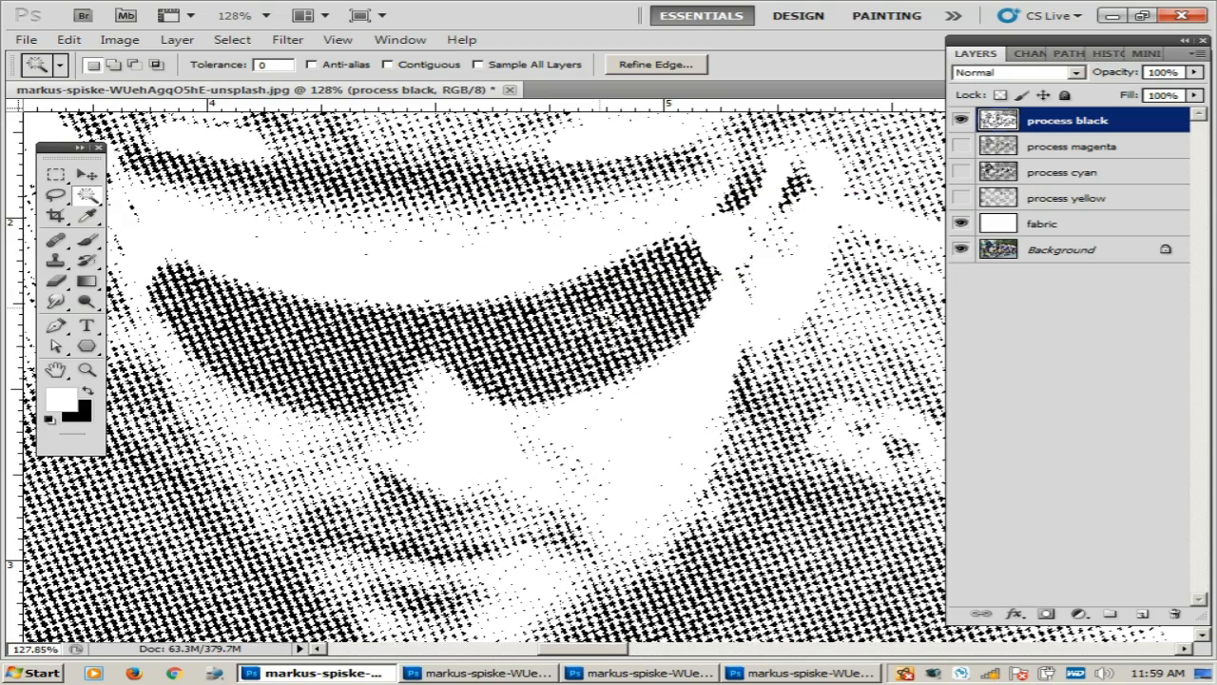
Invert the selection and delete the white areas from the process black layer.
key("z")
left_click(509, 221, "alt")
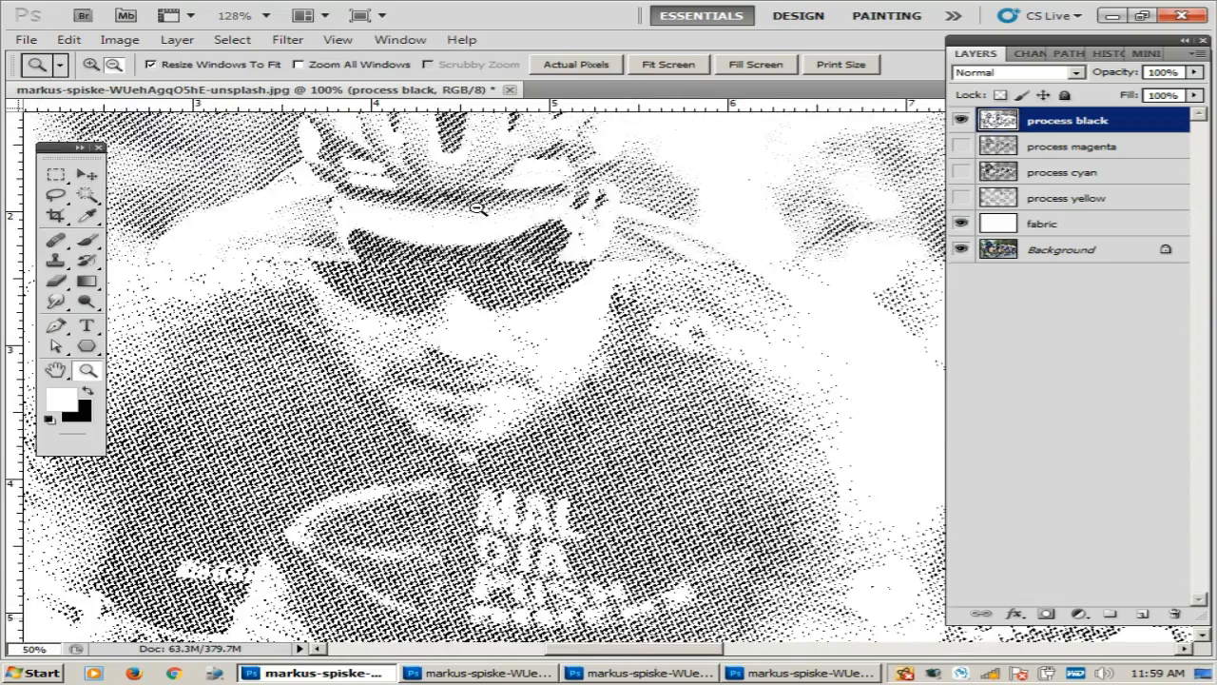
left_click(499, 238, "alt")
left_click(489, 255, "alt")
left_click(489, 255, "alt")
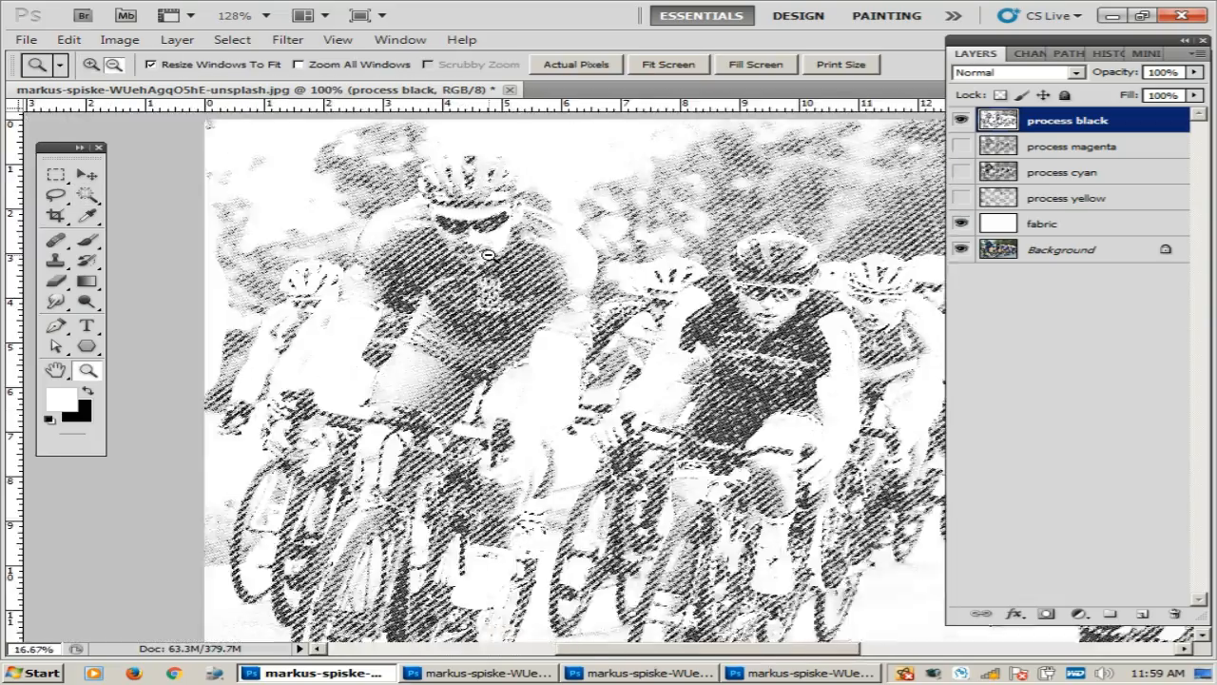
left_click(489, 254)
left_click(234, 39)
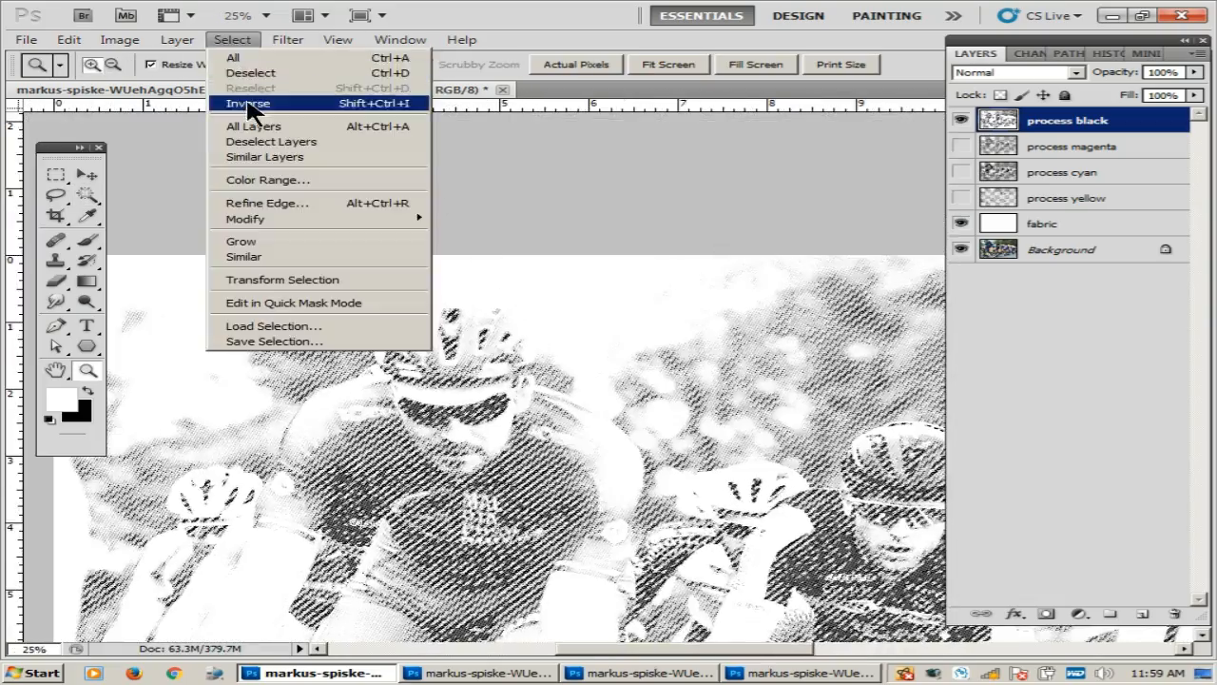
left_click(252, 99)
key("Delete")
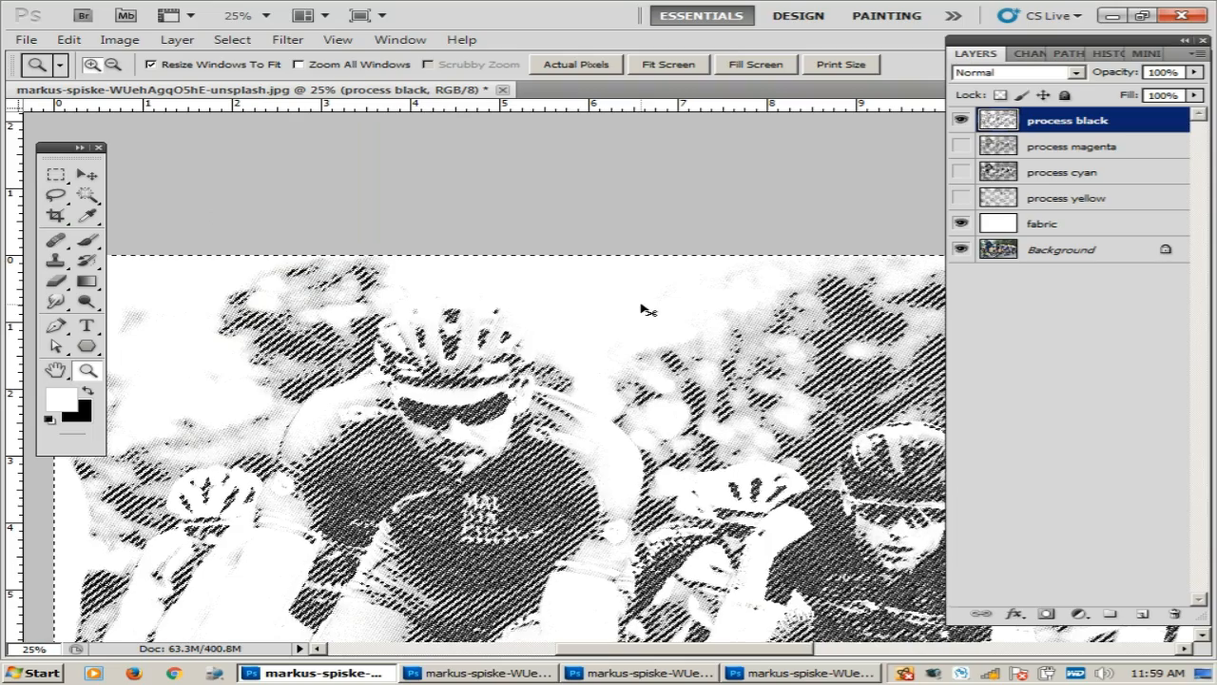
Show the process magenta, cyan and yellow layers again and inspect the combined halftones up close.
left_click_drag(960, 146, 962, 199)
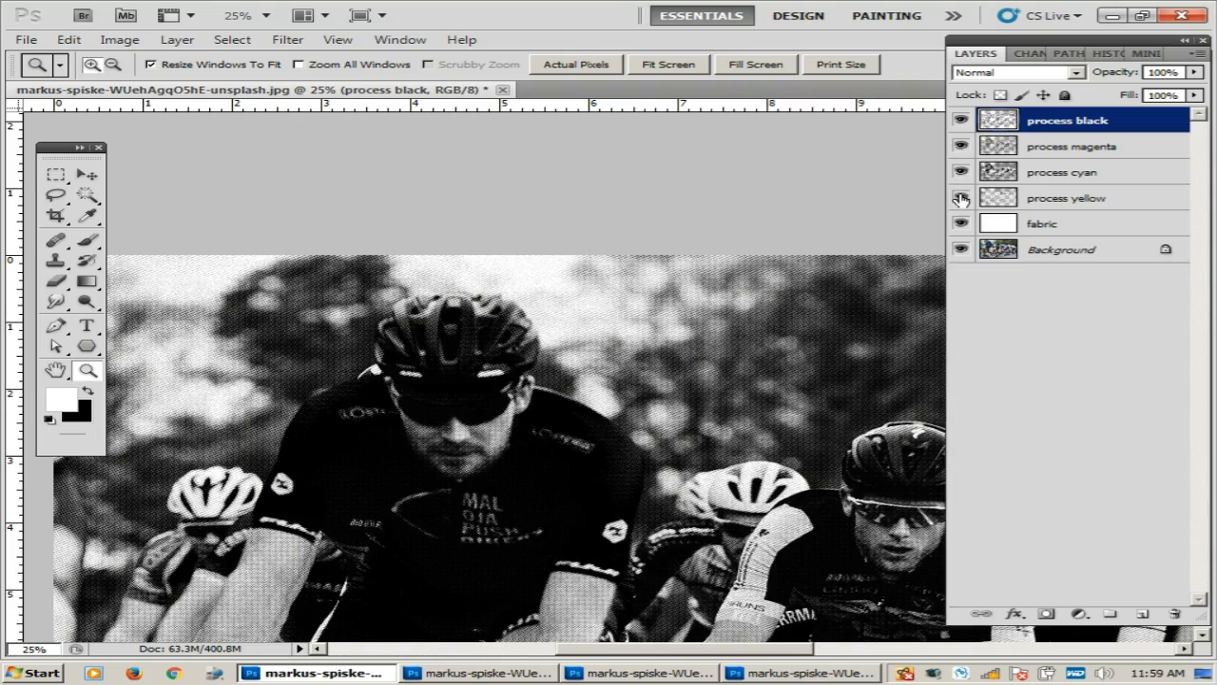
left_click(615, 378)
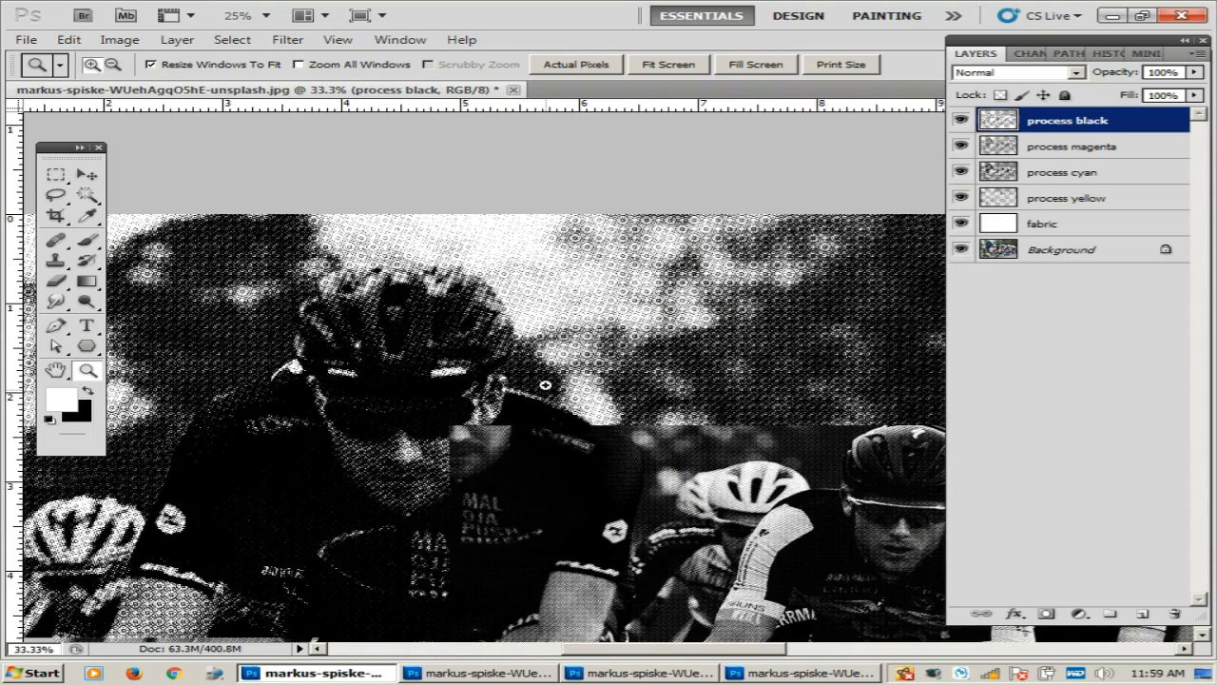
left_click(546, 385, "alt")
left_click(546, 385, "alt")
left_click_drag(736, 588, 657, 372)
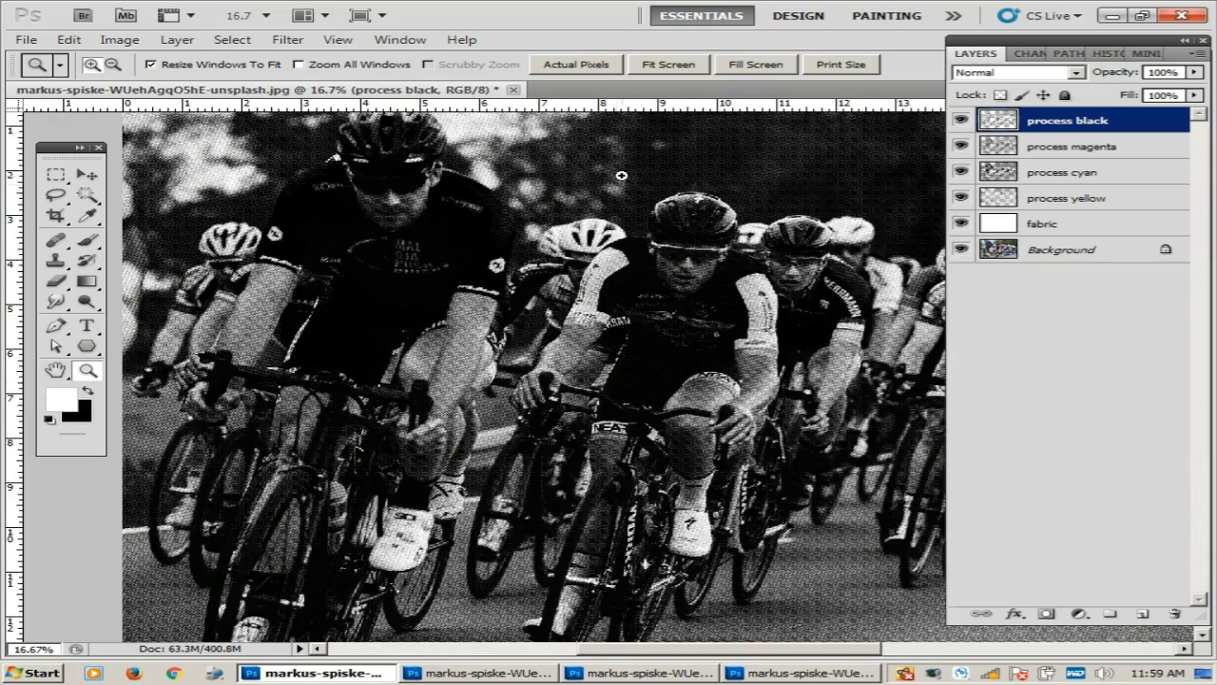
left_click(622, 175)
left_click(622, 175)
left_click(622, 175)
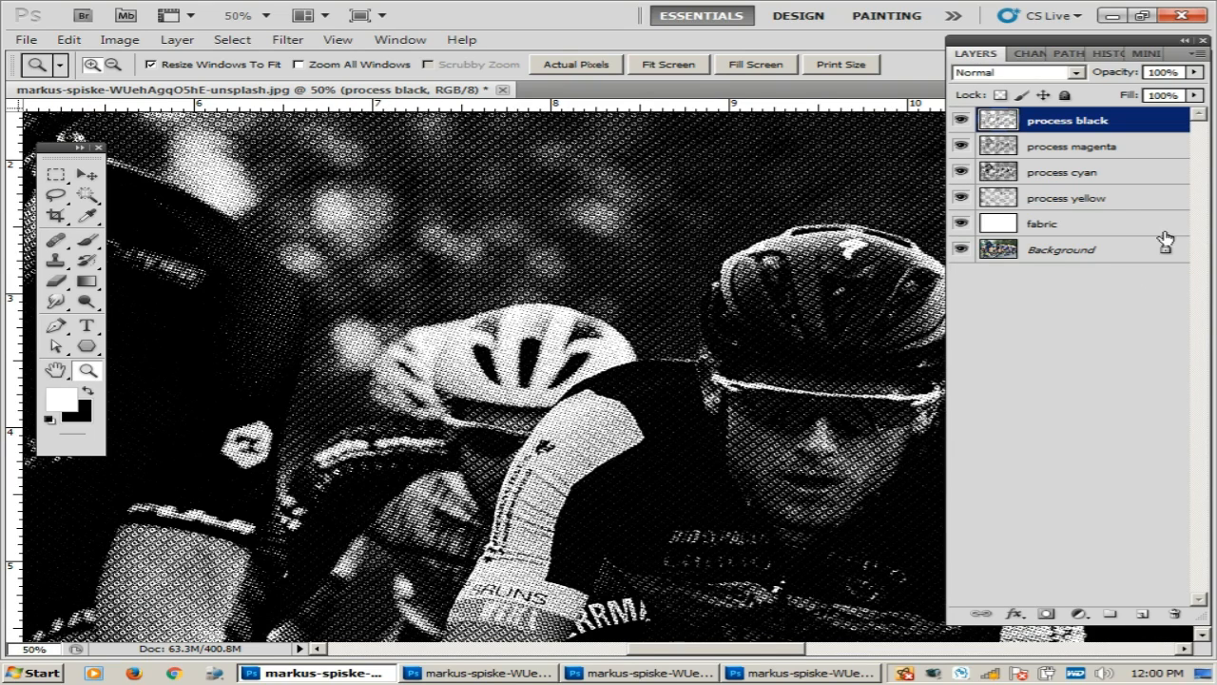
Add a Color Overlay to the process yellow layer using PANTONE DS Process Yellow C from the PANTONE process coated library.
left_click(1108, 199)
left_click(1016, 614)
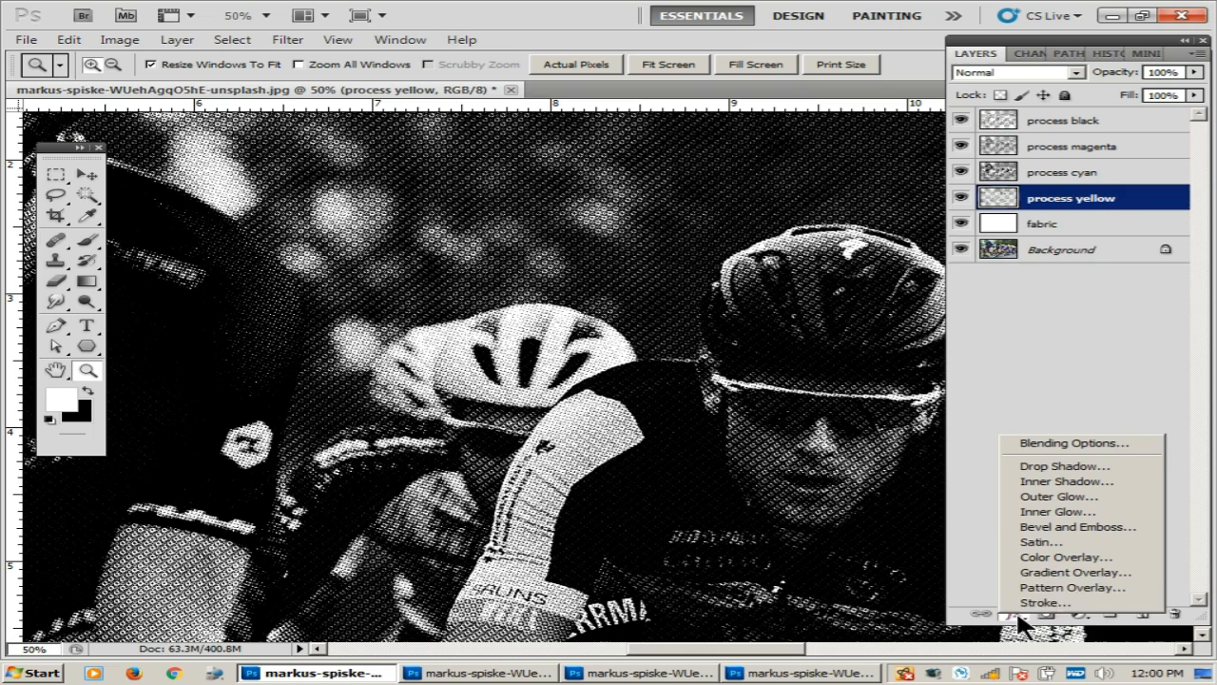
left_click(1064, 557)
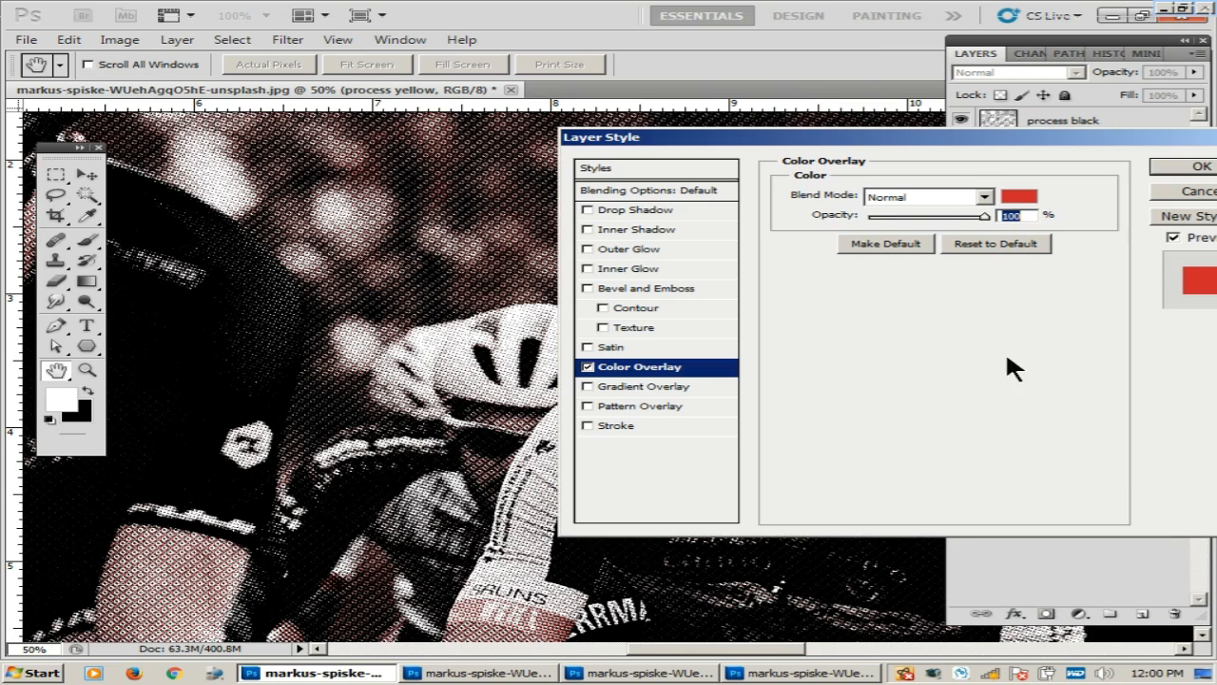
left_click(1017, 198)
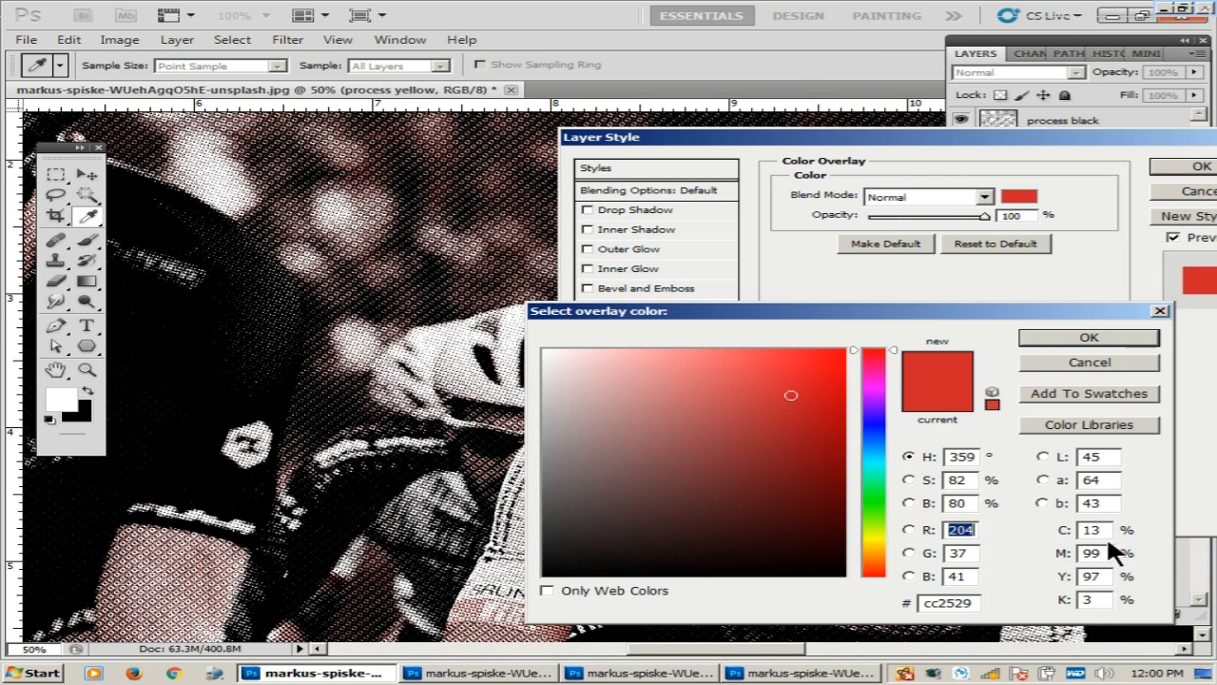
left_click(1119, 423)
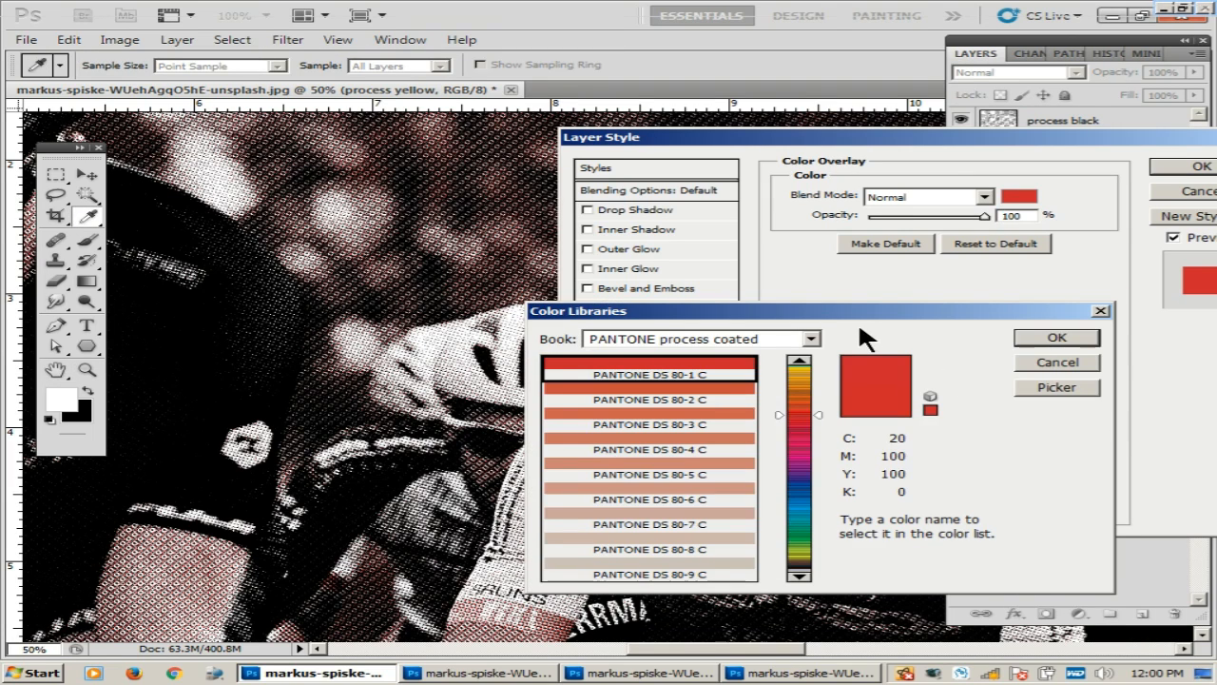
left_click(799, 376)
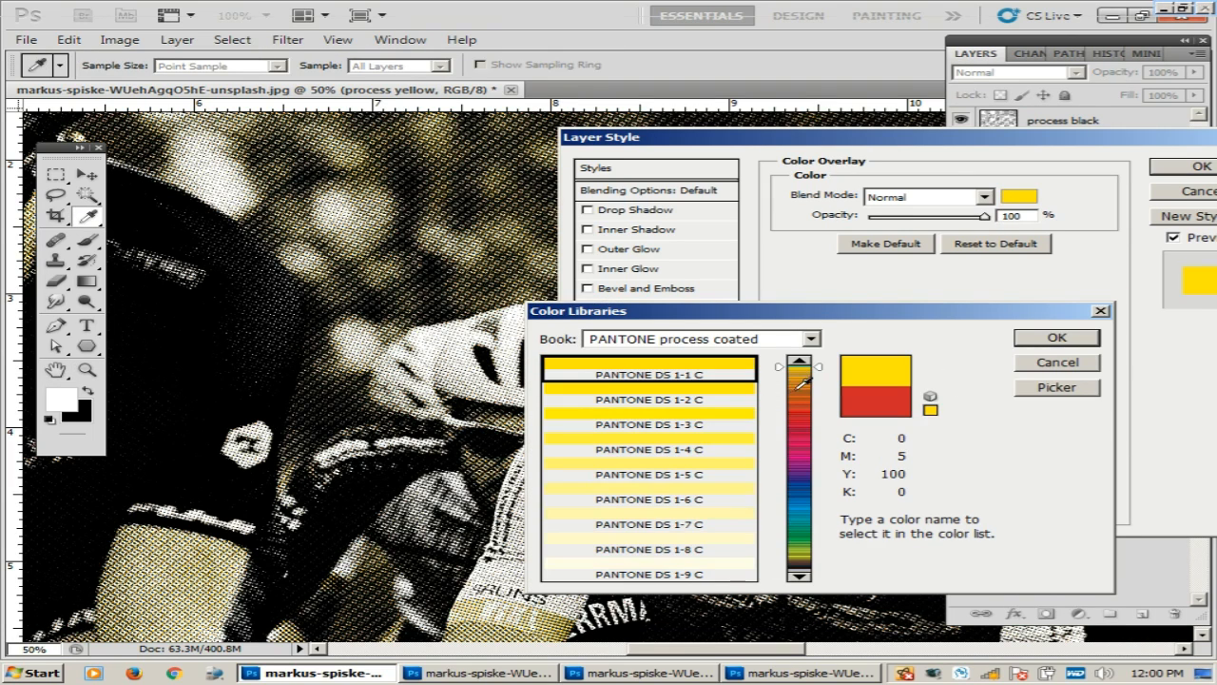
left_click(799, 361)
left_click(708, 509)
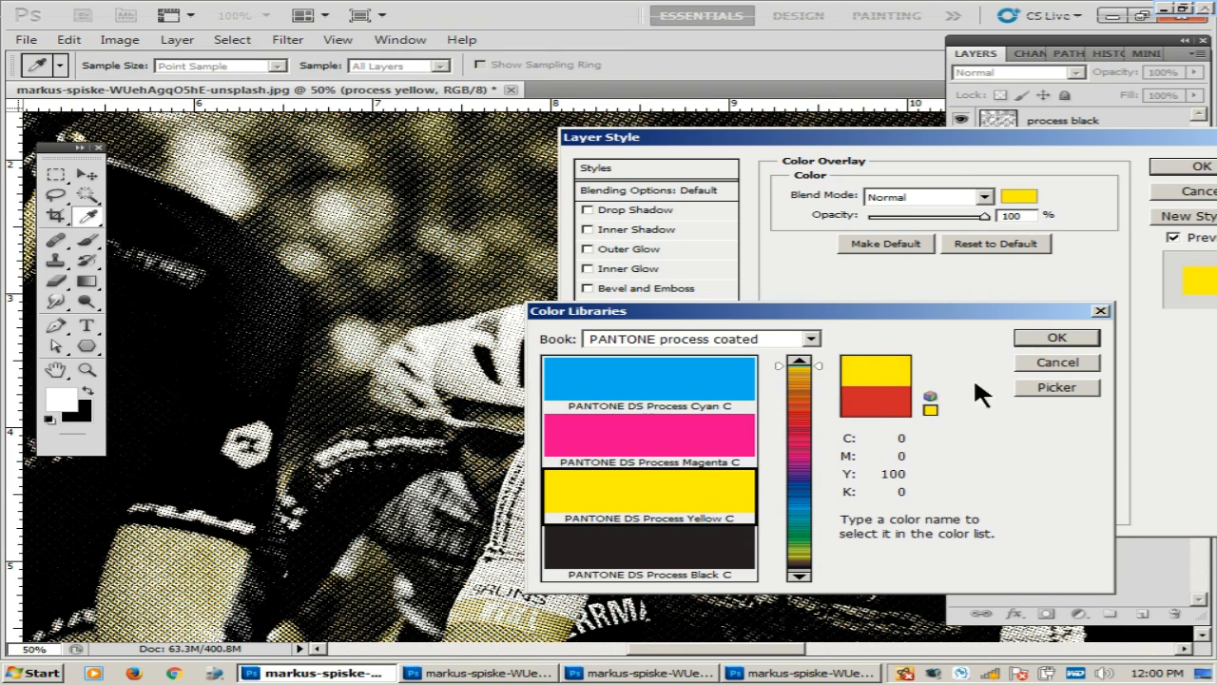
left_click(1047, 341)
left_click(1184, 172)
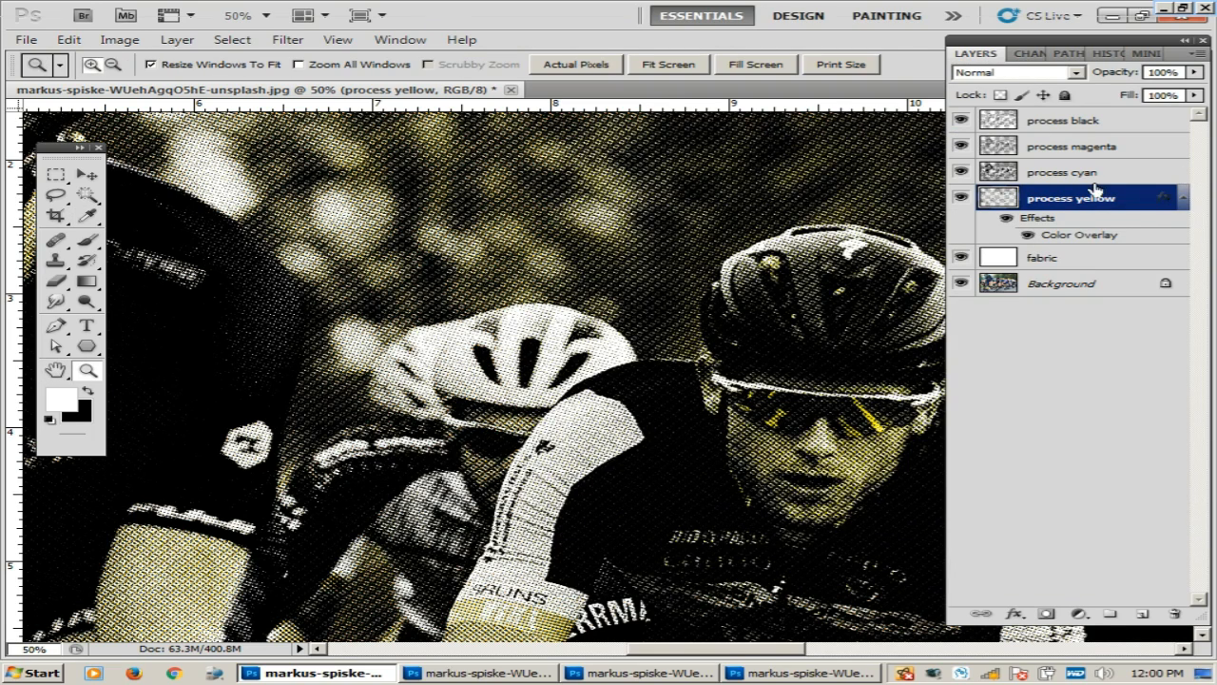
Add a Color Overlay to the process cyan layer using PANTONE DS Process Cyan C from the PANTONE process coated library.
left_click(1097, 177)
left_click(1016, 614)
left_click(1015, 613)
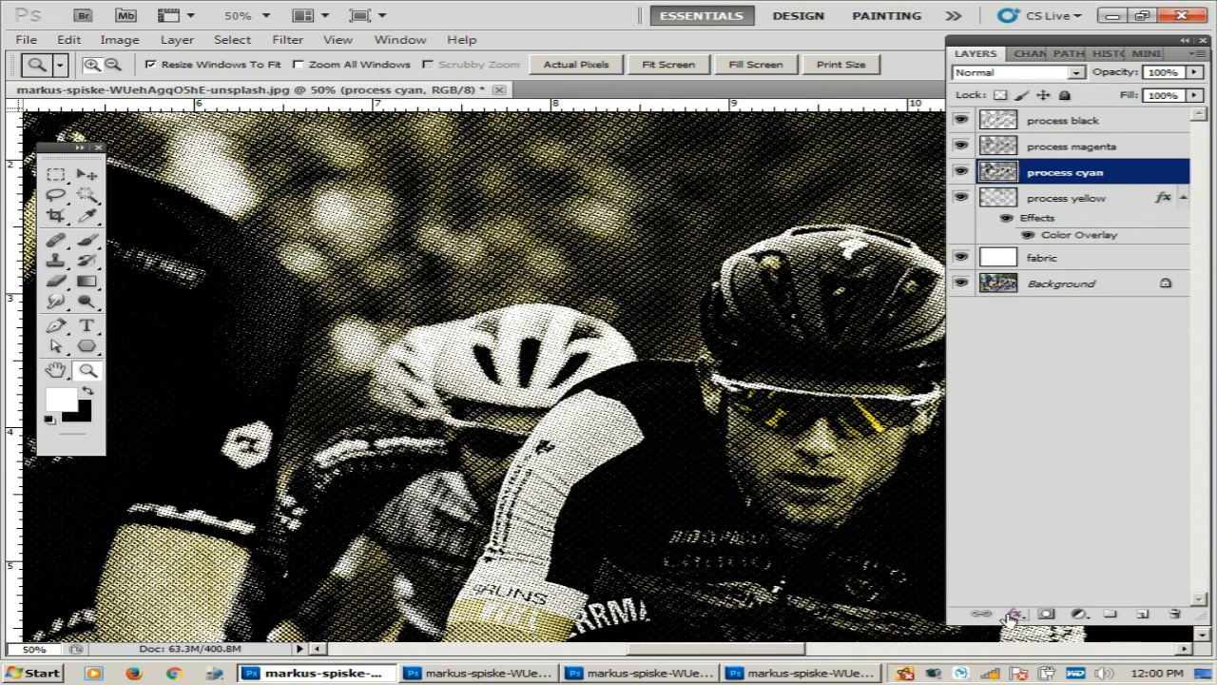
left_click(1016, 613)
left_click(1066, 557)
left_click(1019, 196)
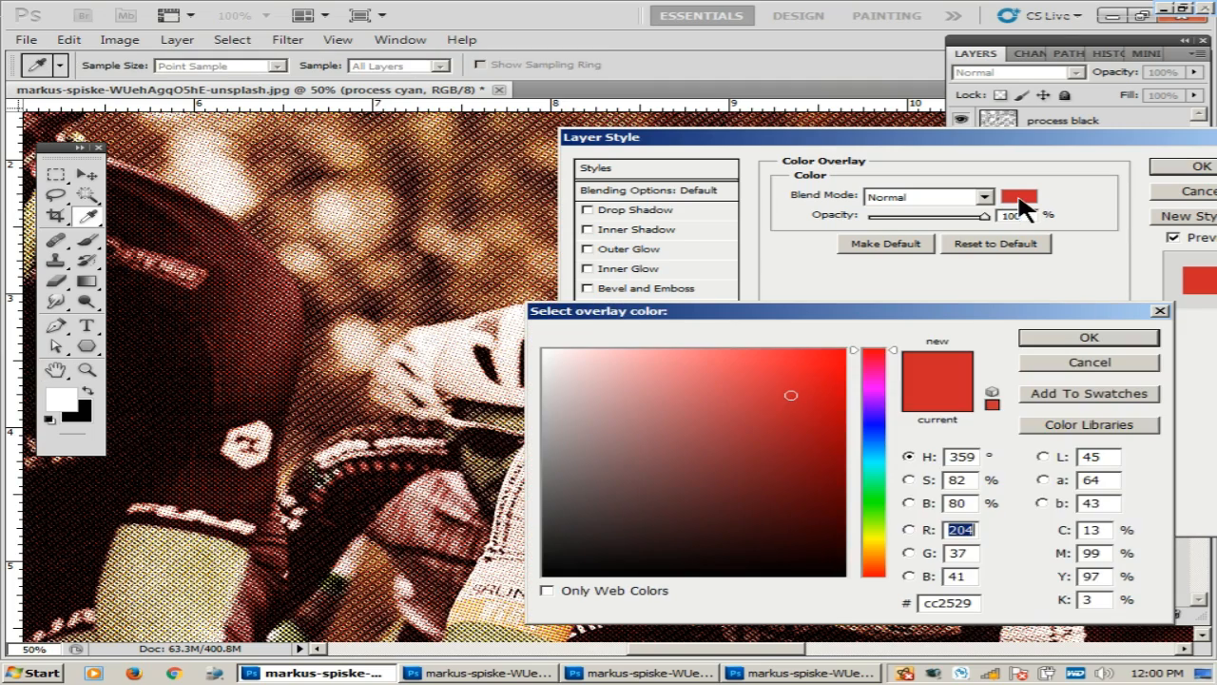
left_click(1089, 425)
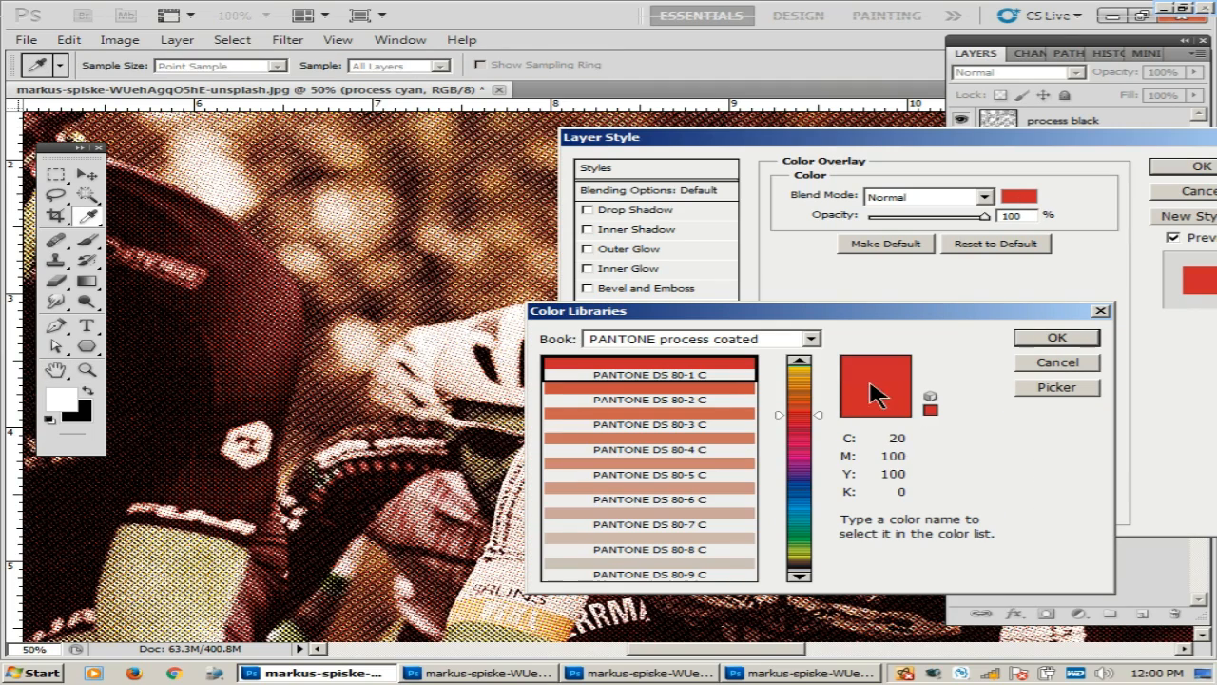
scroll(752, 390, "up", 10)
left_click(752, 390)
left_click(1057, 338)
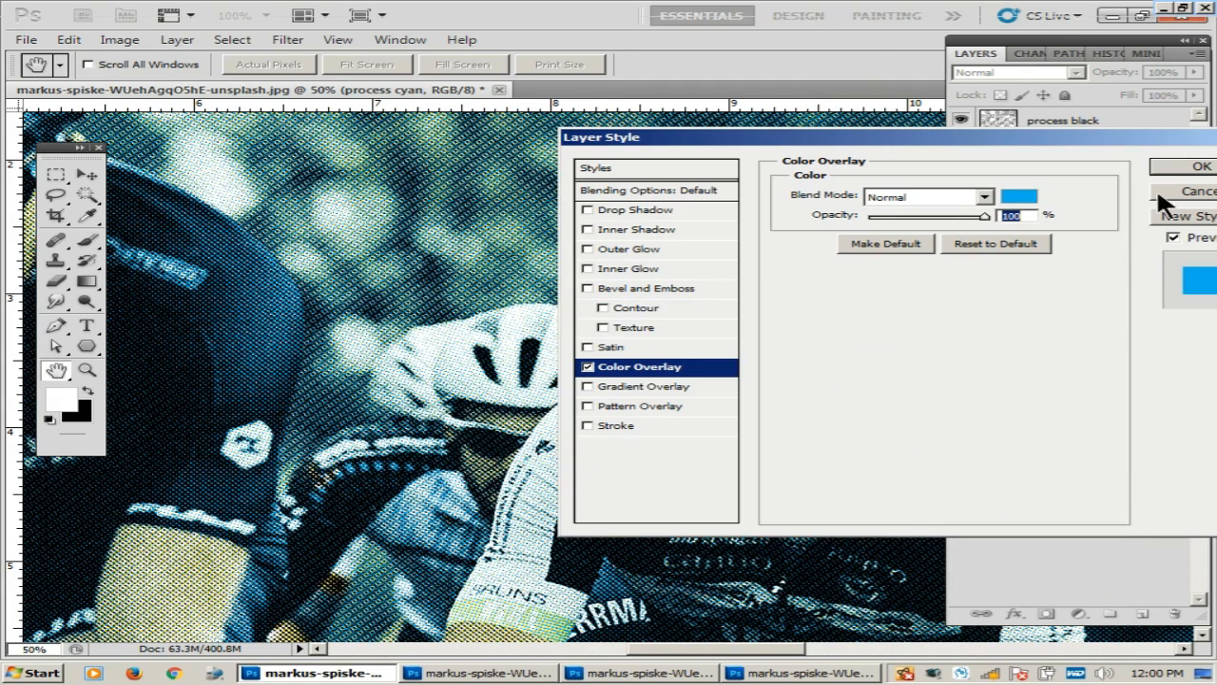
left_click(1202, 166)
Inspect the combined cyan and yellow halftones across the whole image and up close in the background trees.
key("z")
left_click(471, 267, "alt")
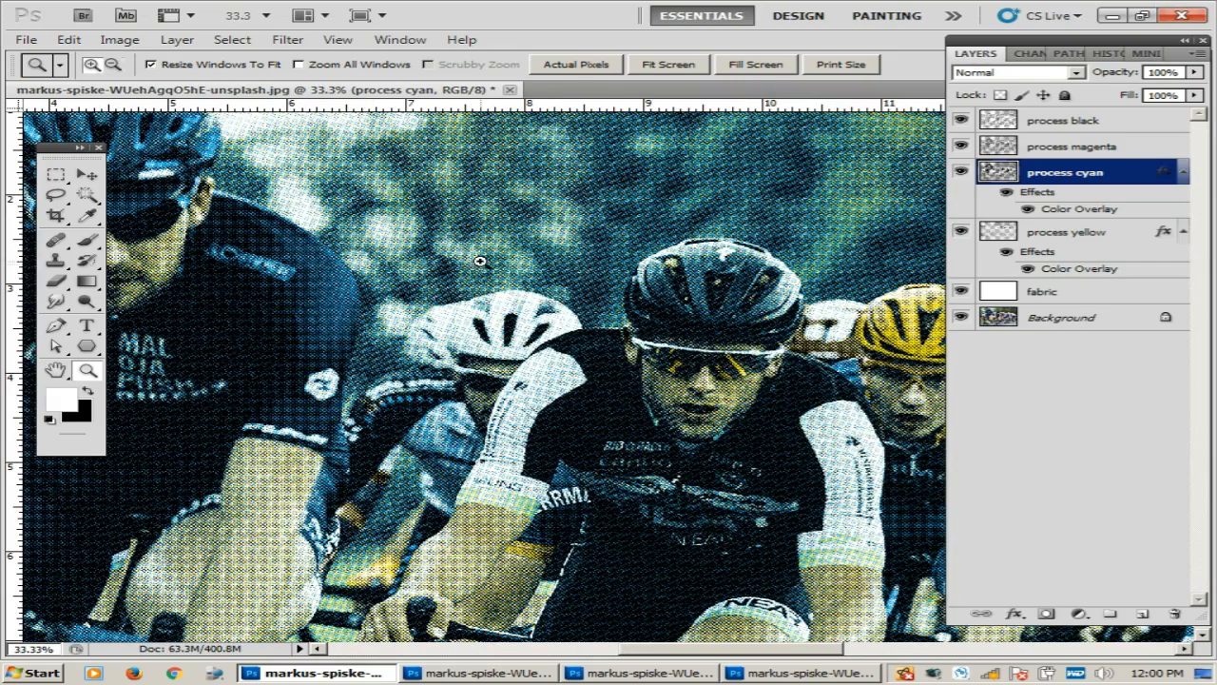
left_click(471, 228, "alt")
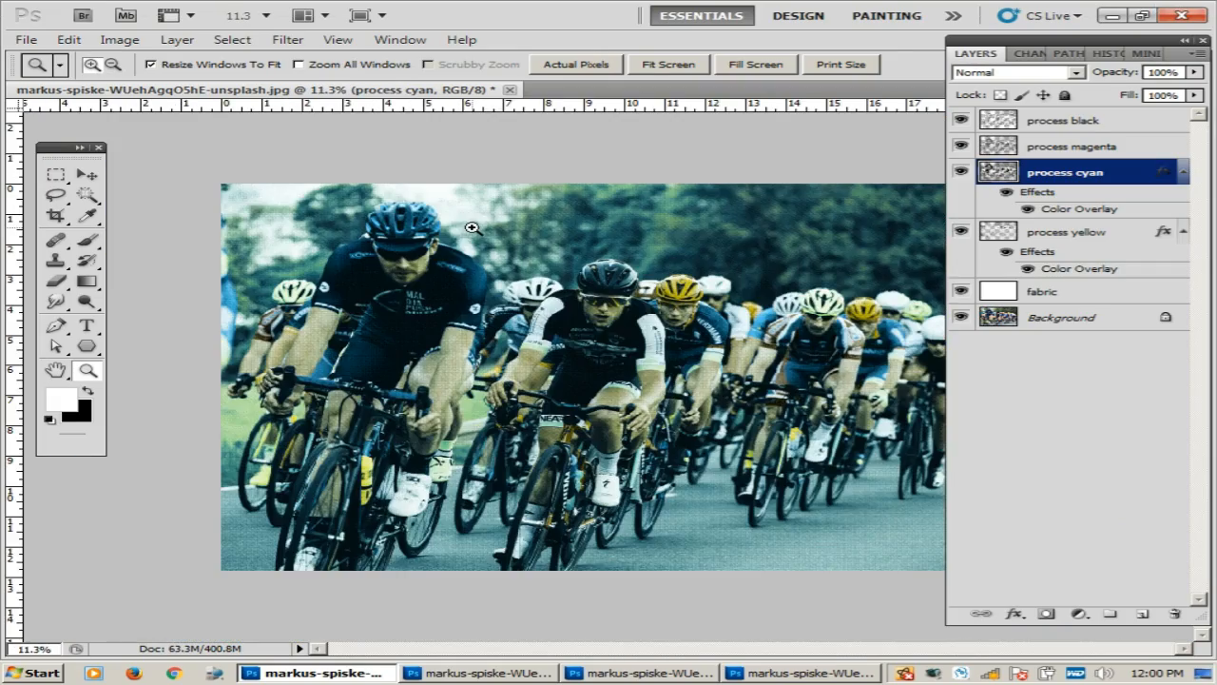
left_click(580, 251)
left_click(580, 251)
left_click_drag(656, 575, 629, 318)
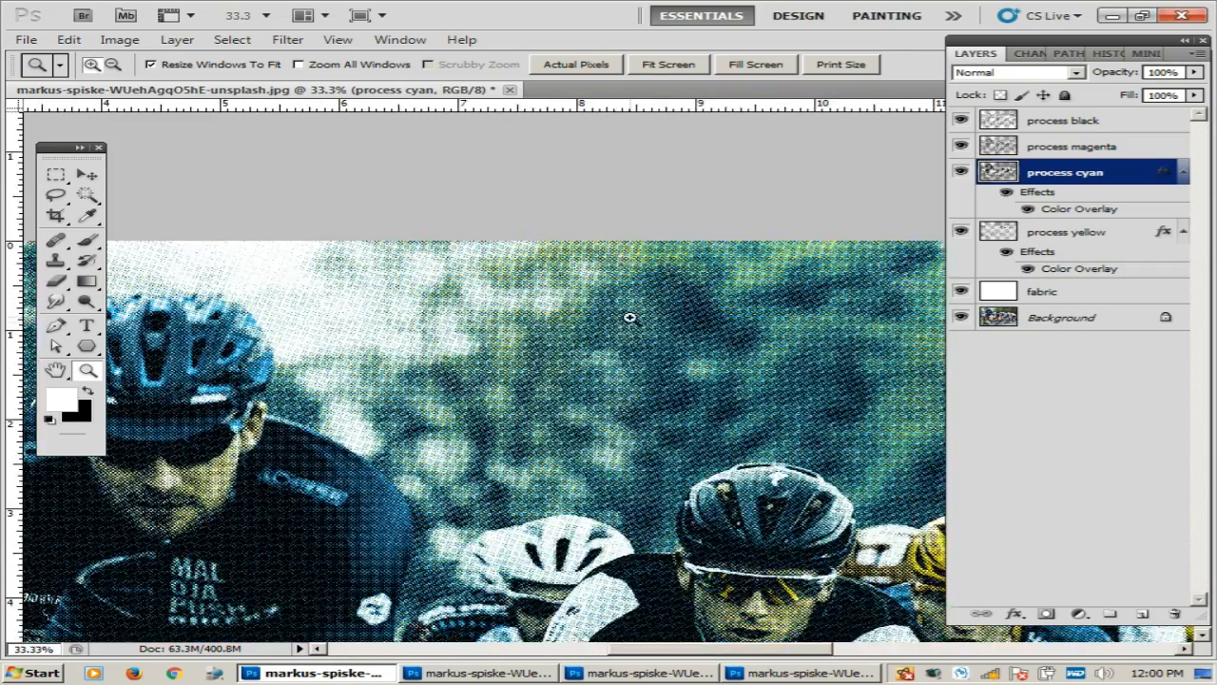
left_click(630, 318)
left_click(593, 321)
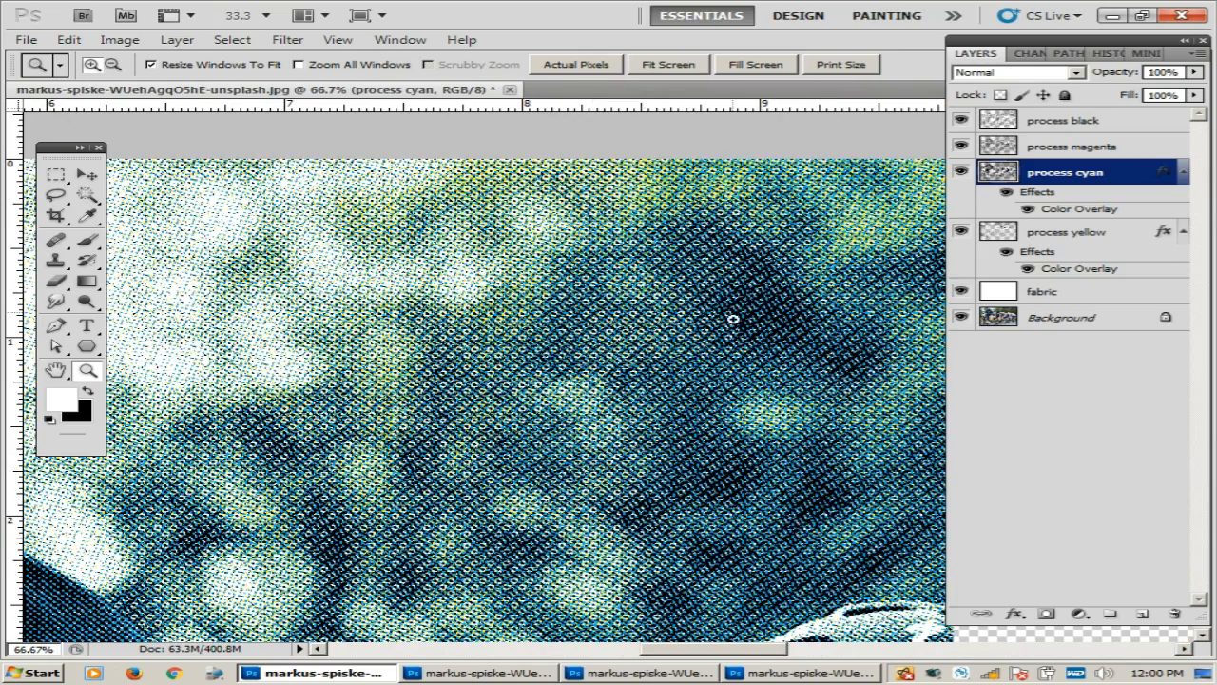
Add a Color Overlay to the process magenta layer using PANTONE DS Process Magenta C from the PANTONE process coated library.
left_click(1153, 145)
left_click(1015, 615)
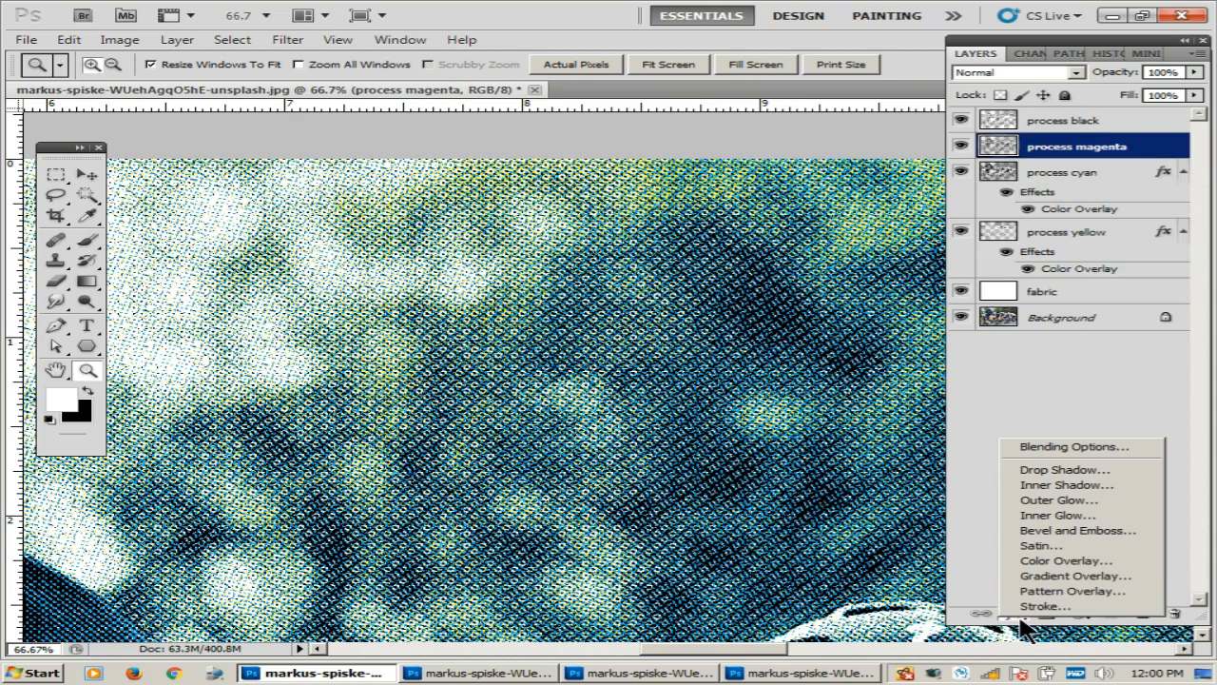
left_click(1070, 554)
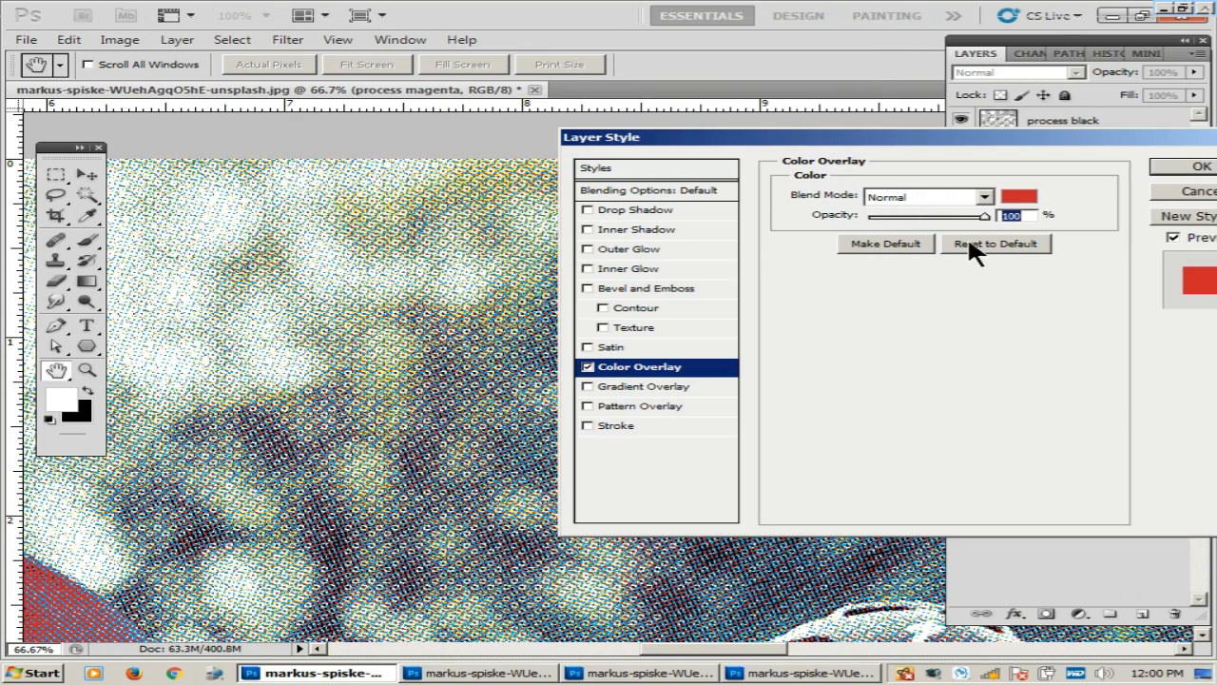
left_click(1010, 195)
left_click(1045, 422)
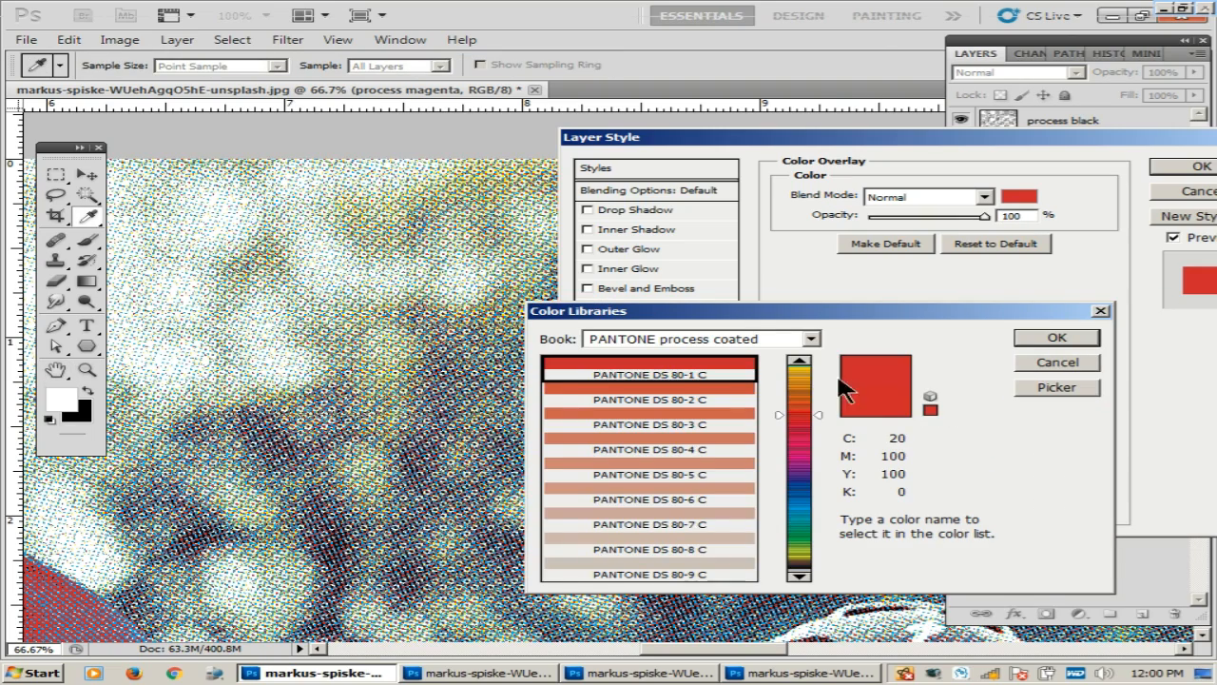
left_click(802, 361)
left_click(1057, 338)
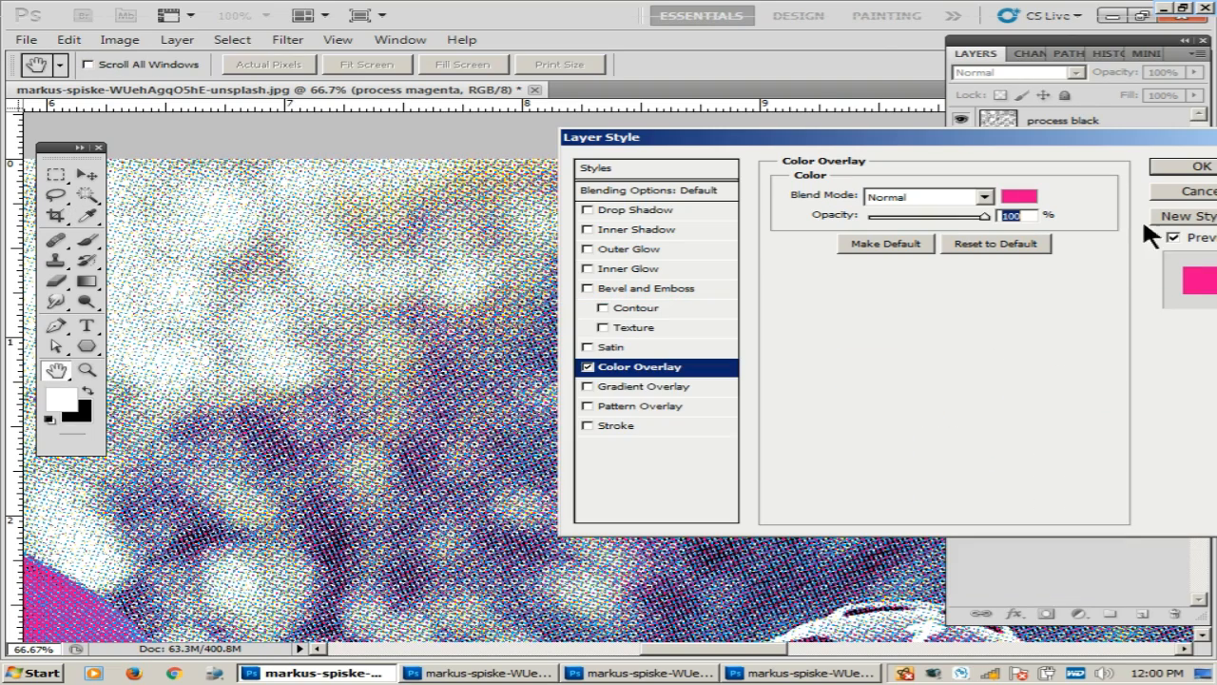
left_click(1200, 165)
Add a Color Overlay to the process black layer using PANTONE DS Process Black C from the PANTONE process coated library.
left_click(1094, 127)
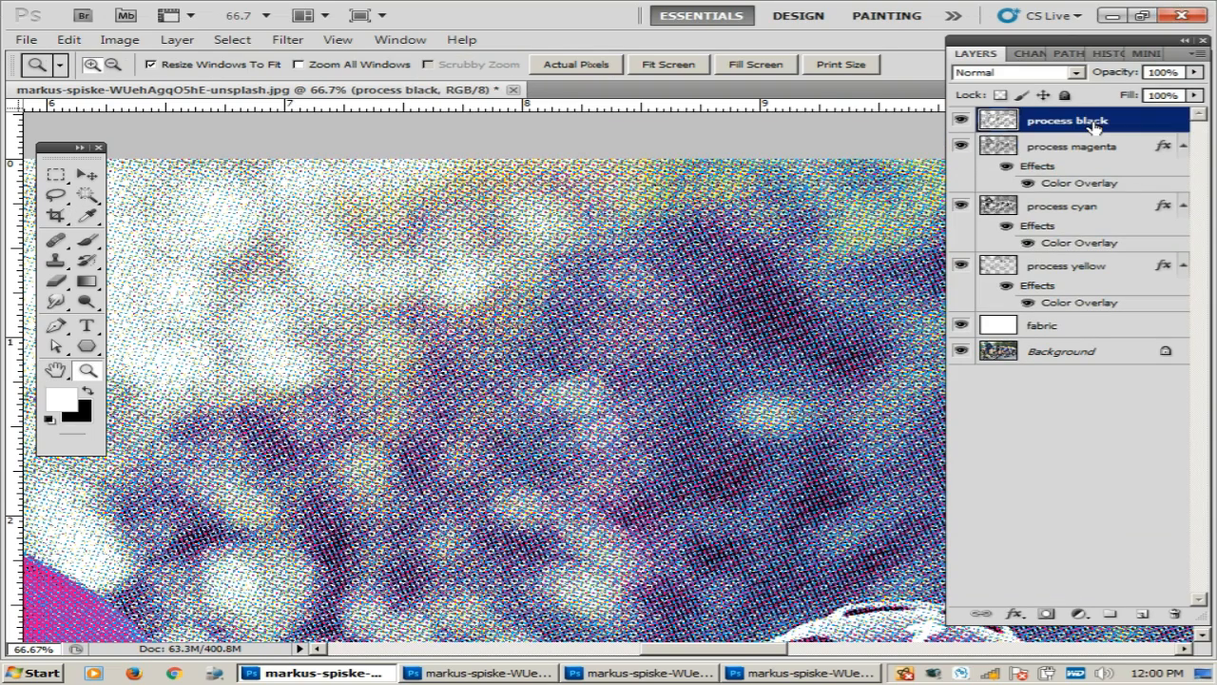
left_click(1016, 615)
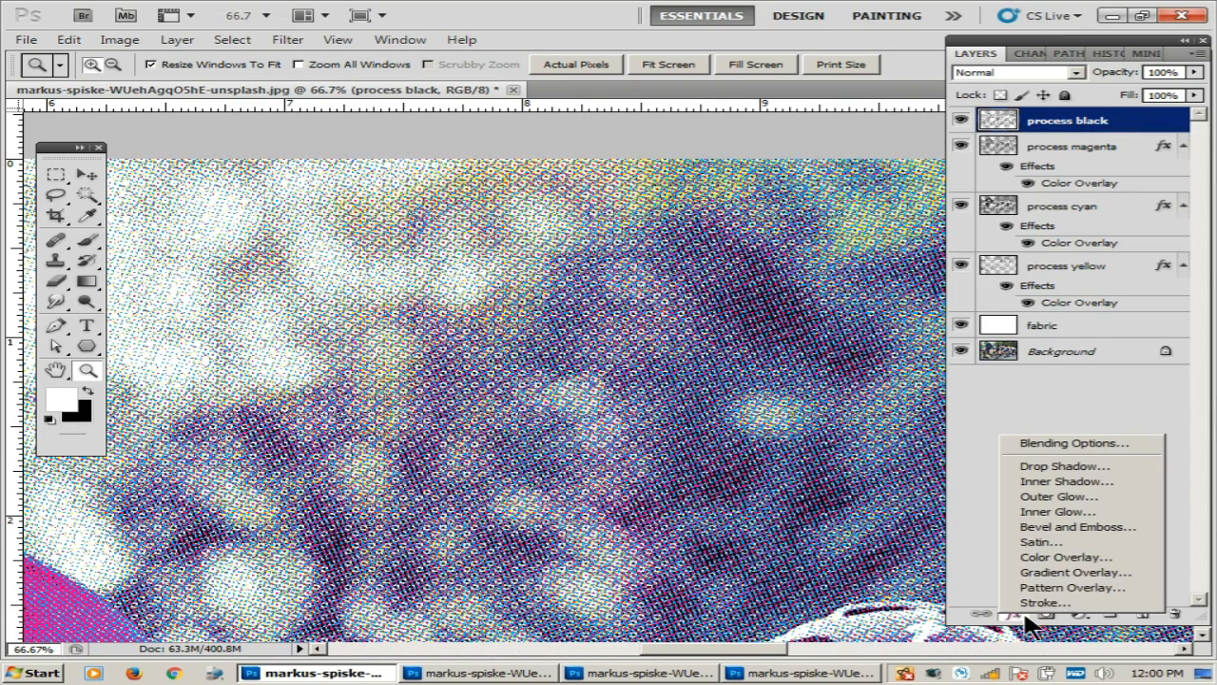
left_click(1068, 557)
left_click(1019, 196)
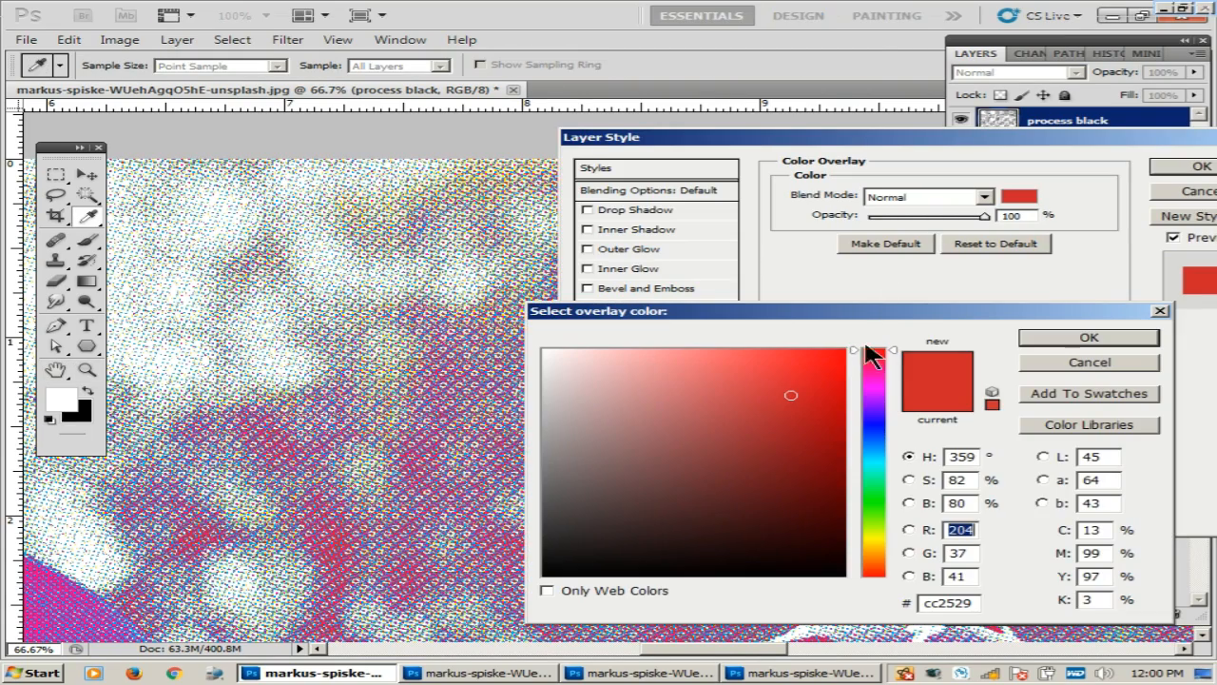
left_click(1011, 424)
left_click(794, 367)
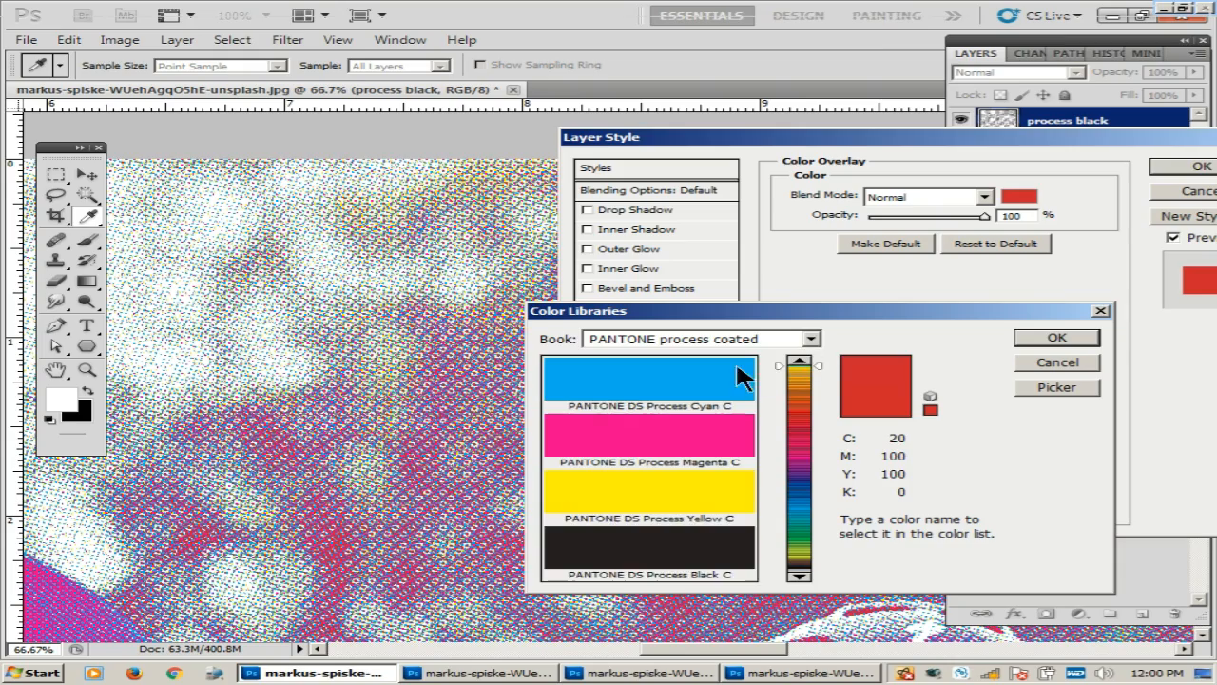
left_click(695, 547)
left_click(1048, 335)
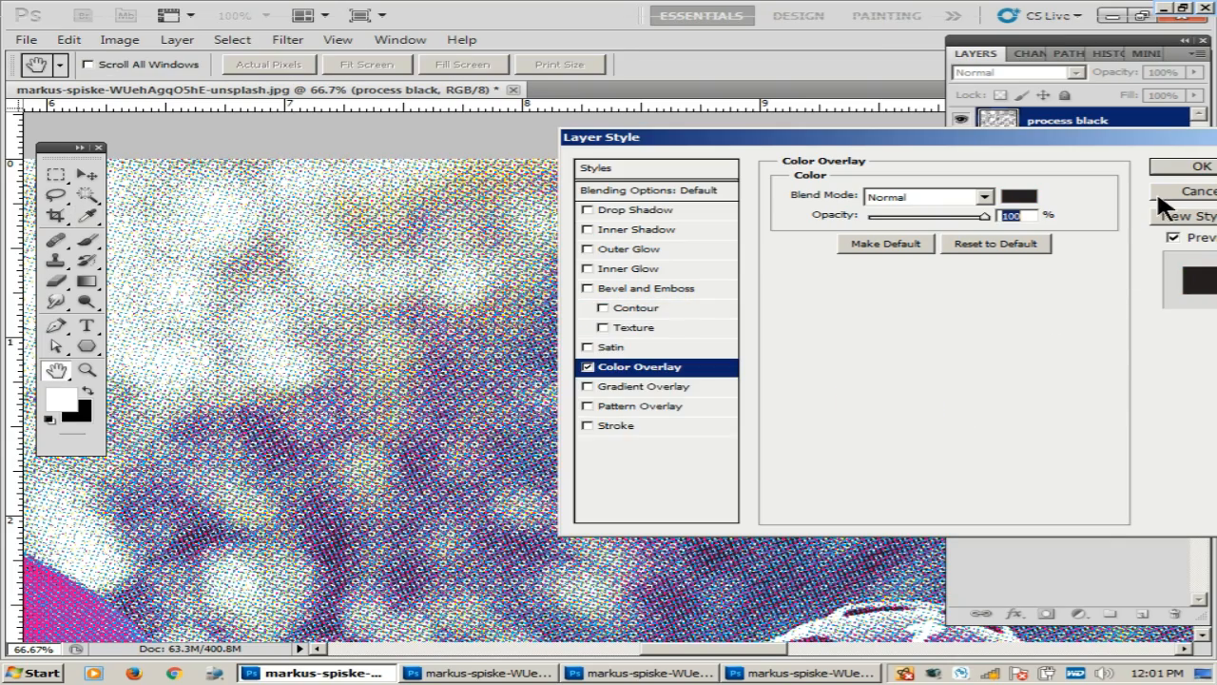
left_click(1195, 167)
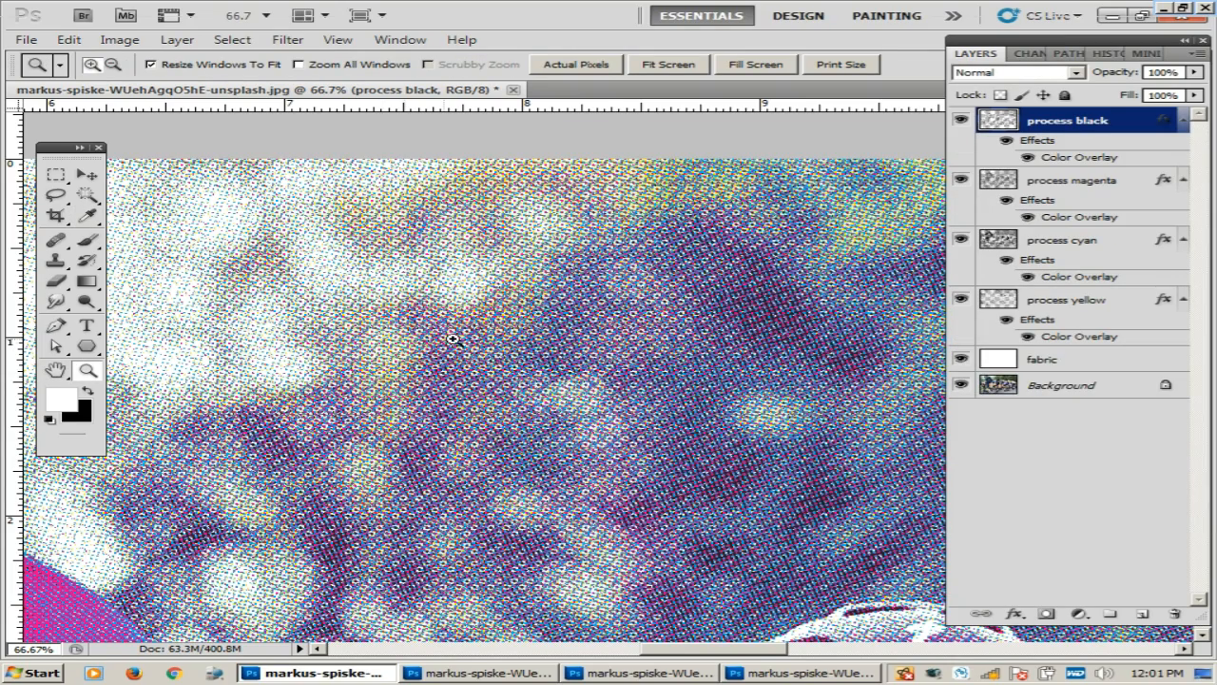
Examine the four-colour halftone print up close along the background and across the whole image for its overall colour balance.
left_click(509, 342, "alt")
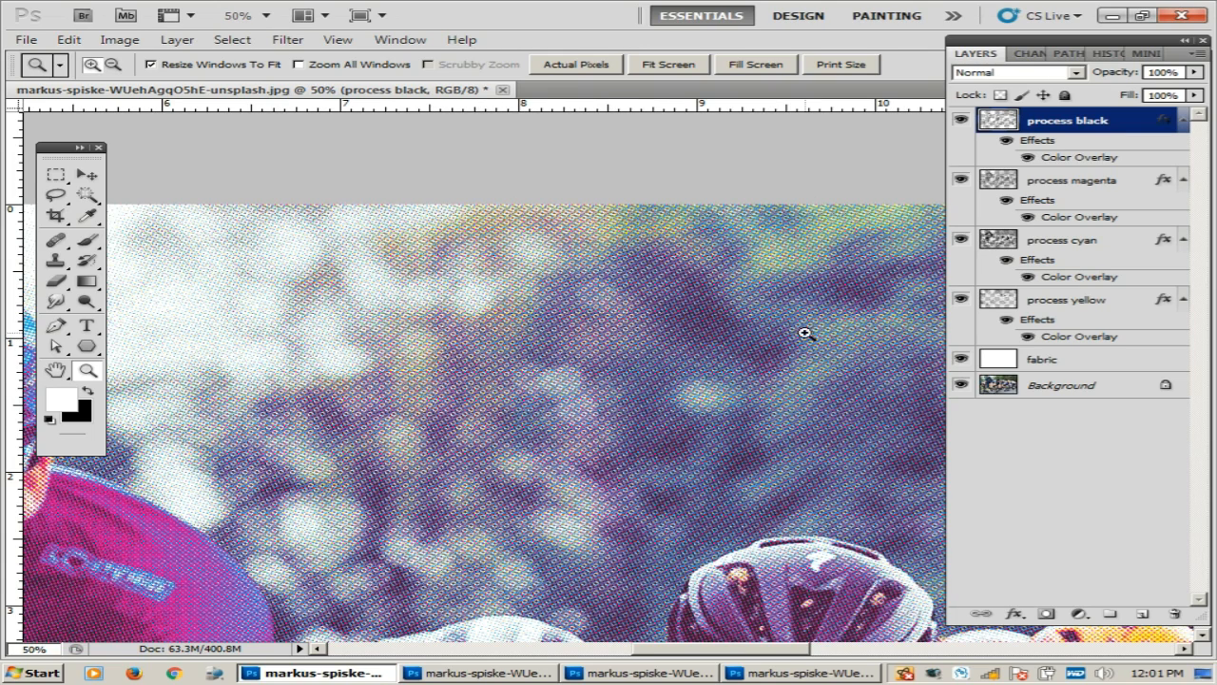
left_click_drag(799, 340, 524, 337)
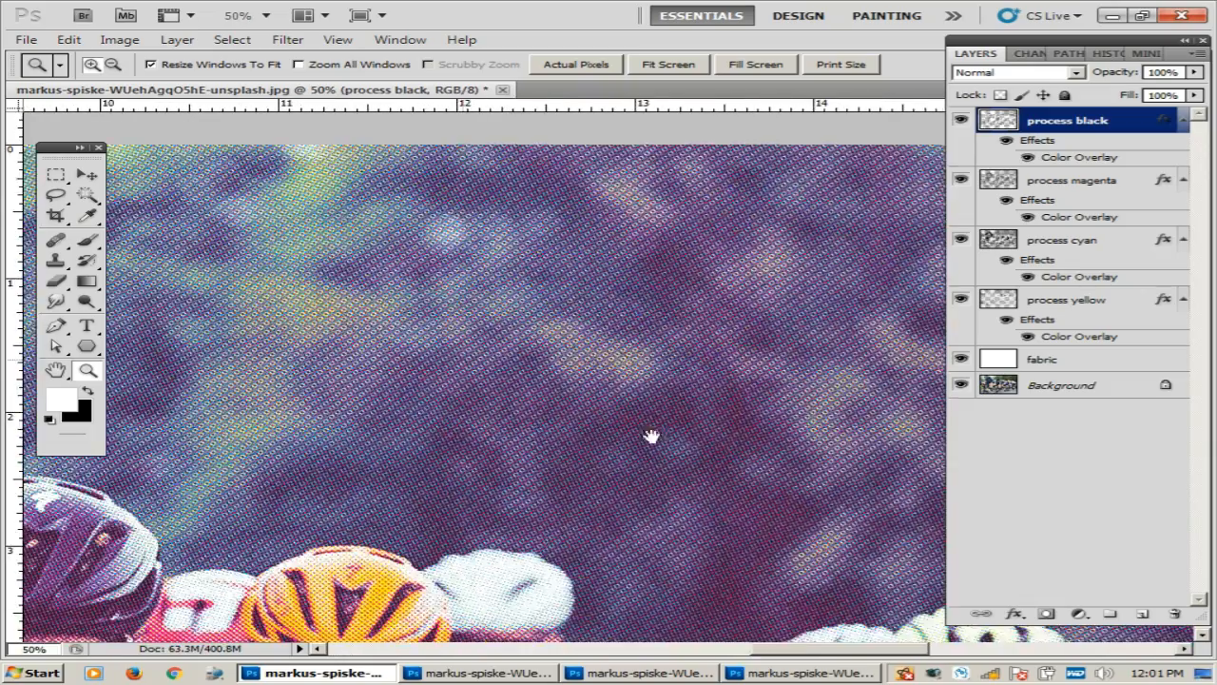
left_click_drag(714, 402, 475, 427)
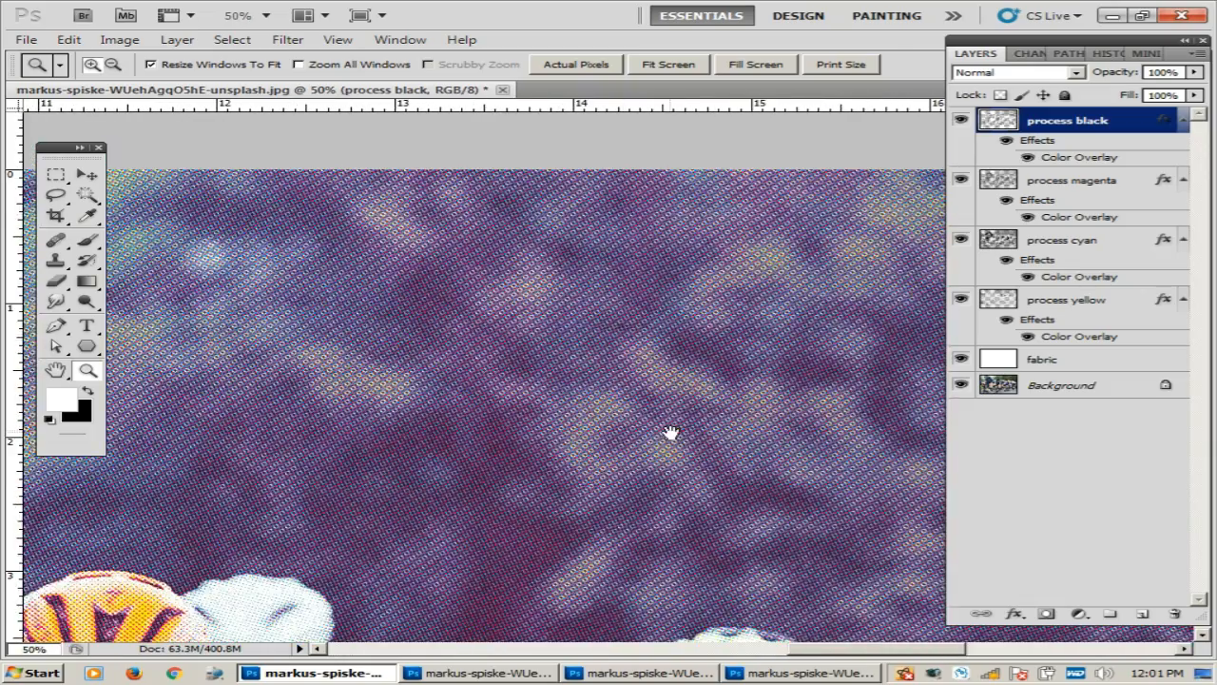
left_click(540, 344, "alt")
left_click(679, 367, "alt")
left_click(511, 373, "alt")
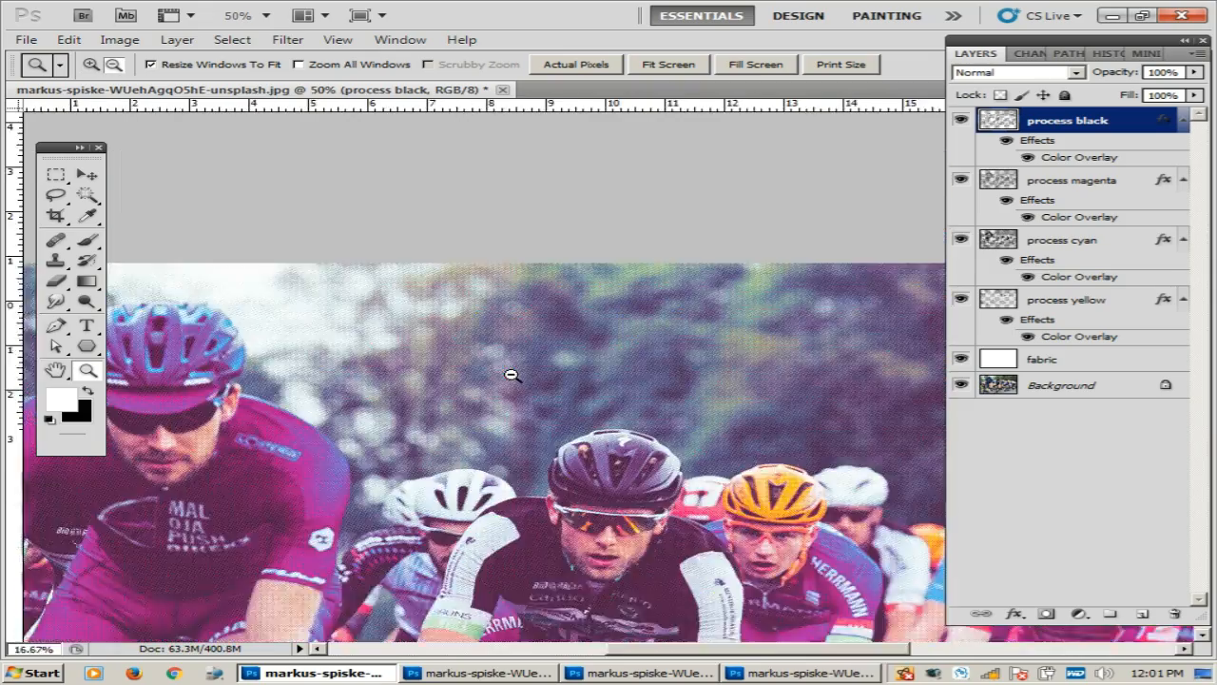
left_click(512, 375, "alt")
left_click(512, 375, "alt")
left_click(521, 374, "alt")
left_click(525, 373)
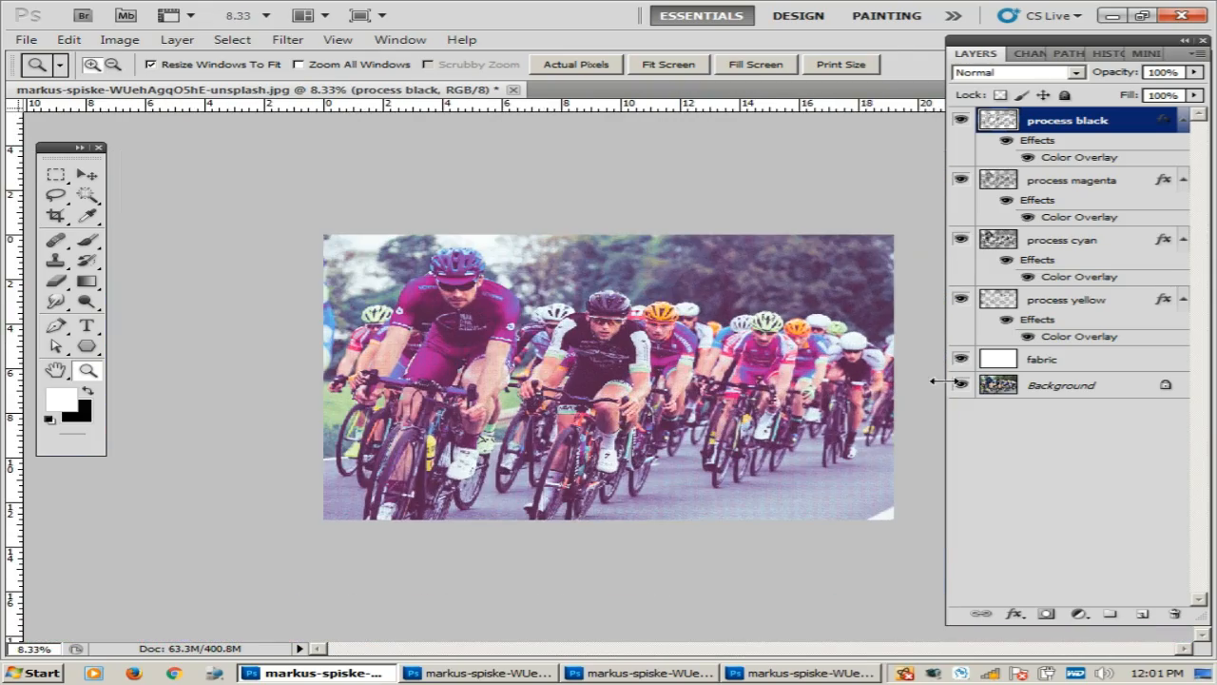
left_click(571, 379)
left_click(570, 379)
left_click(571, 379, "alt")
left_click(740, 371, "alt")
left_click(693, 358)
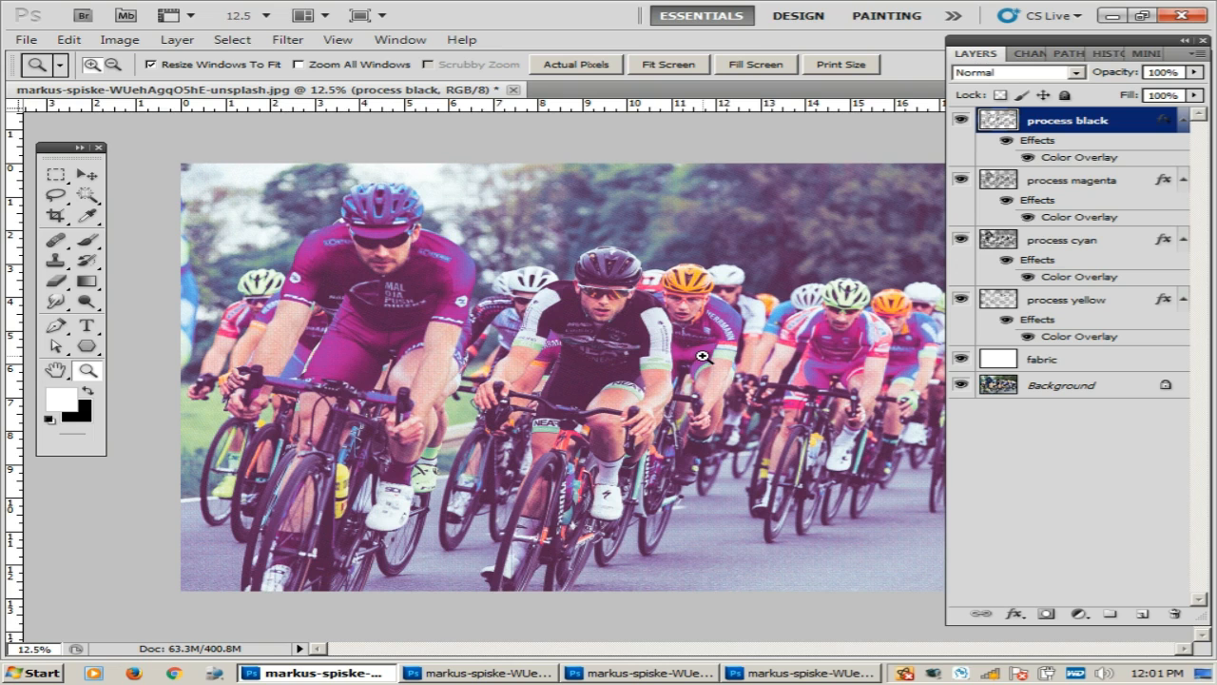
Compare the print with the cyan and magenta layers switched off and on, and move process magenta beneath process cyan.
left_click(961, 239)
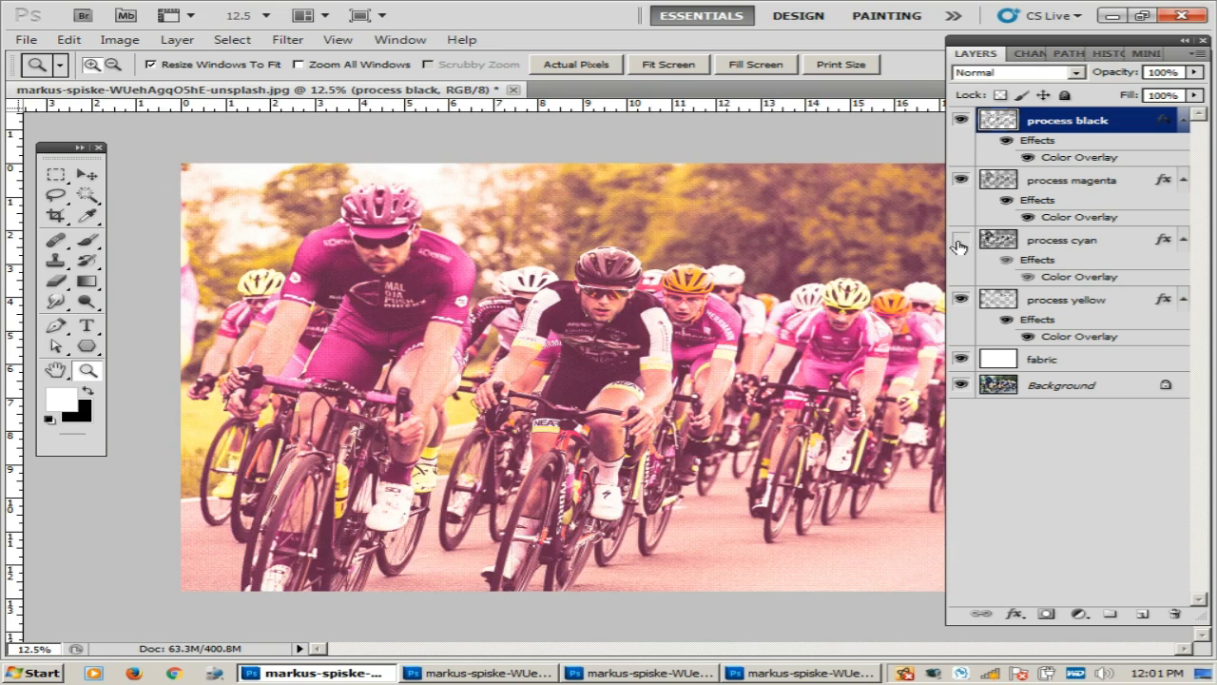
left_click(961, 239)
left_click(961, 239)
left_click(961, 238)
left_click(961, 181)
left_click(961, 181)
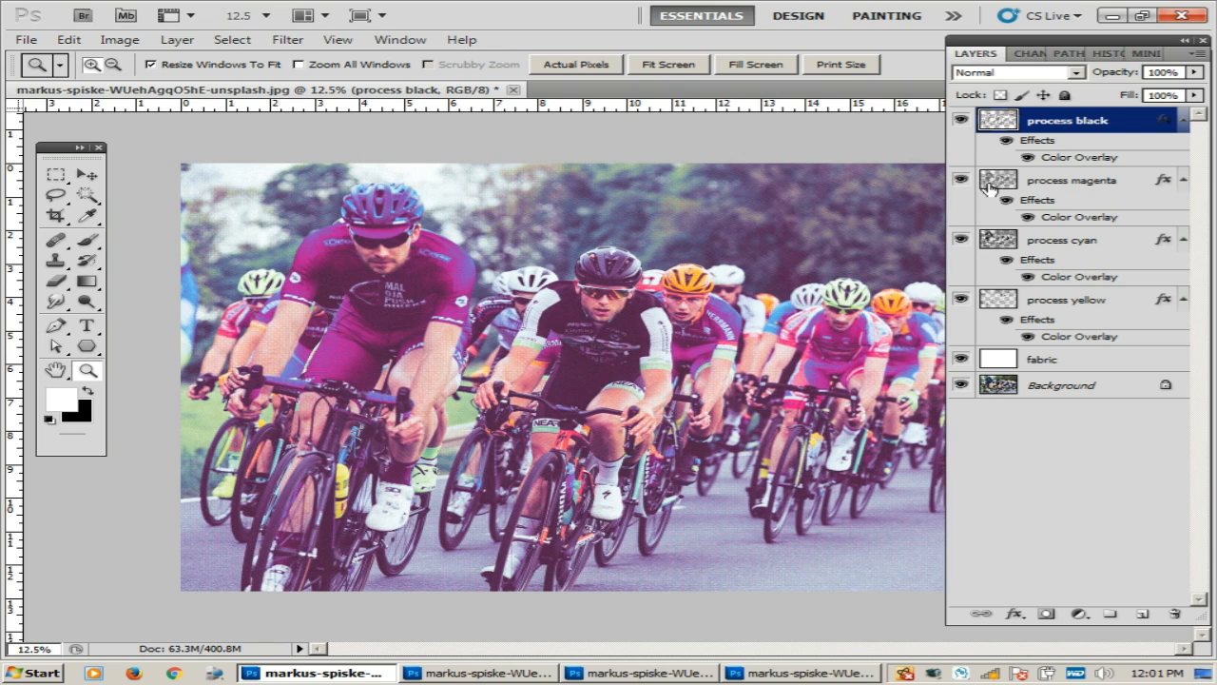
left_click_drag(992, 187, 1014, 267)
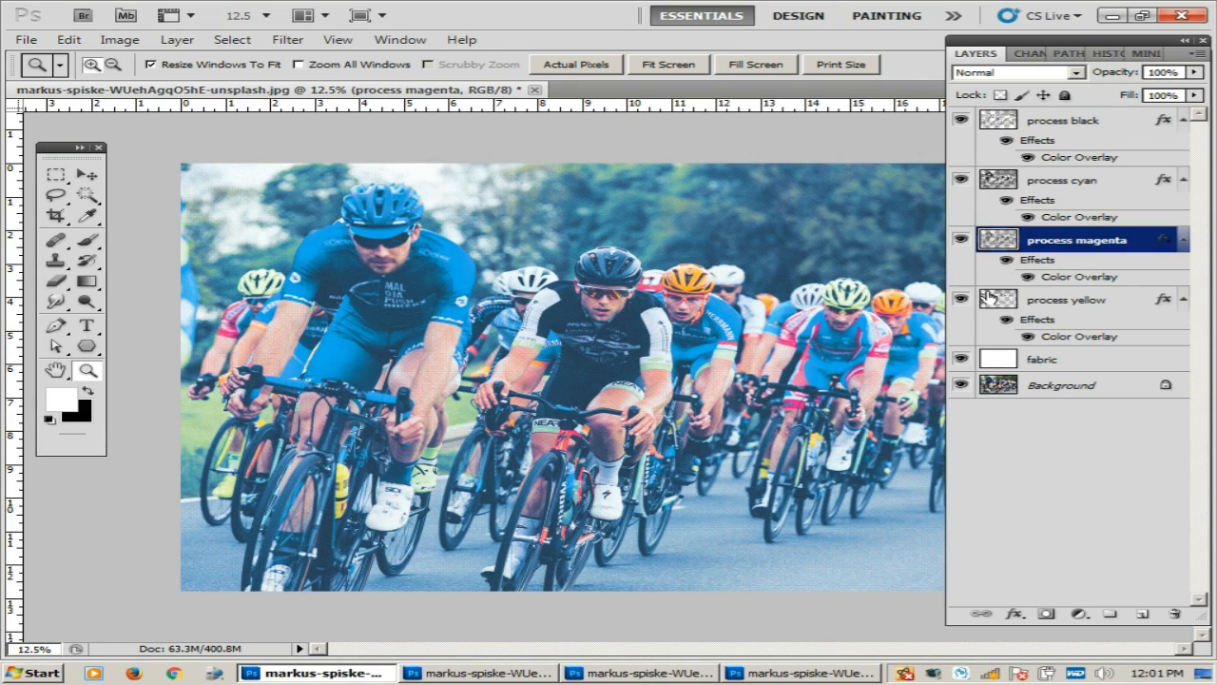
left_click(1000, 183)
Inspect the reordered halftone colours on the front riders at several zoom levels.
left_click(611, 325)
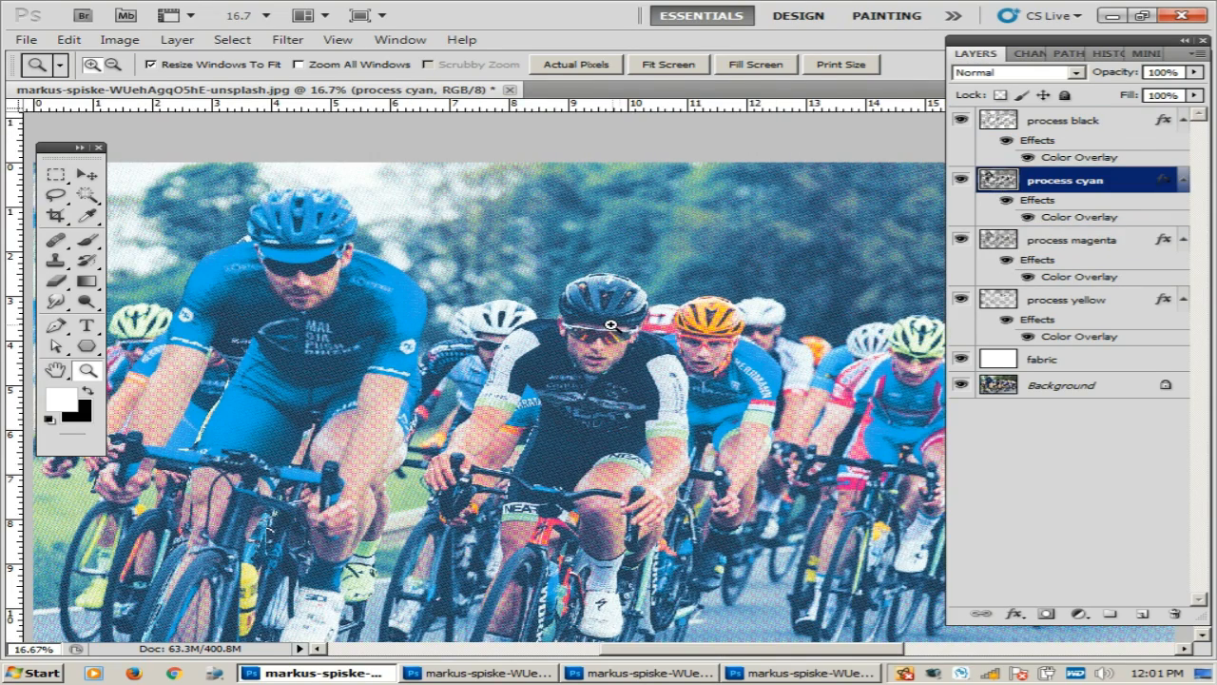
scroll(627, 389, "down", 2)
left_click(504, 296)
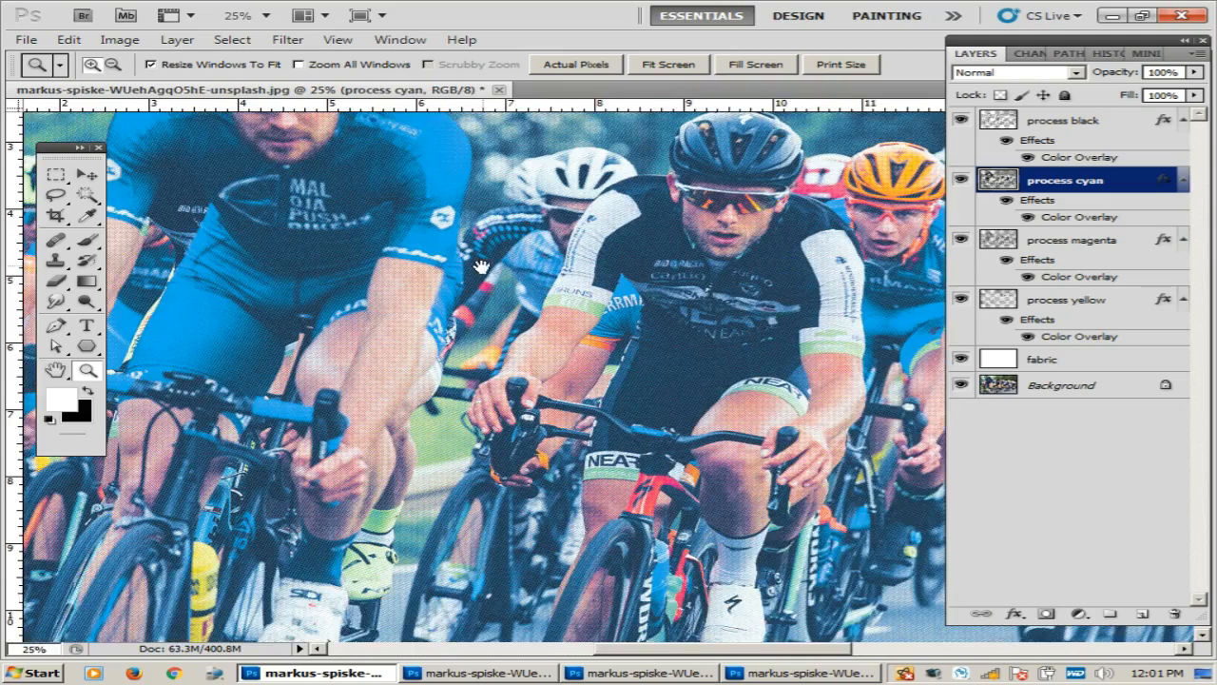
left_click_drag(480, 266, 562, 310)
left_click(511, 281)
left_click(508, 275, "alt")
left_click(562, 310, "alt")
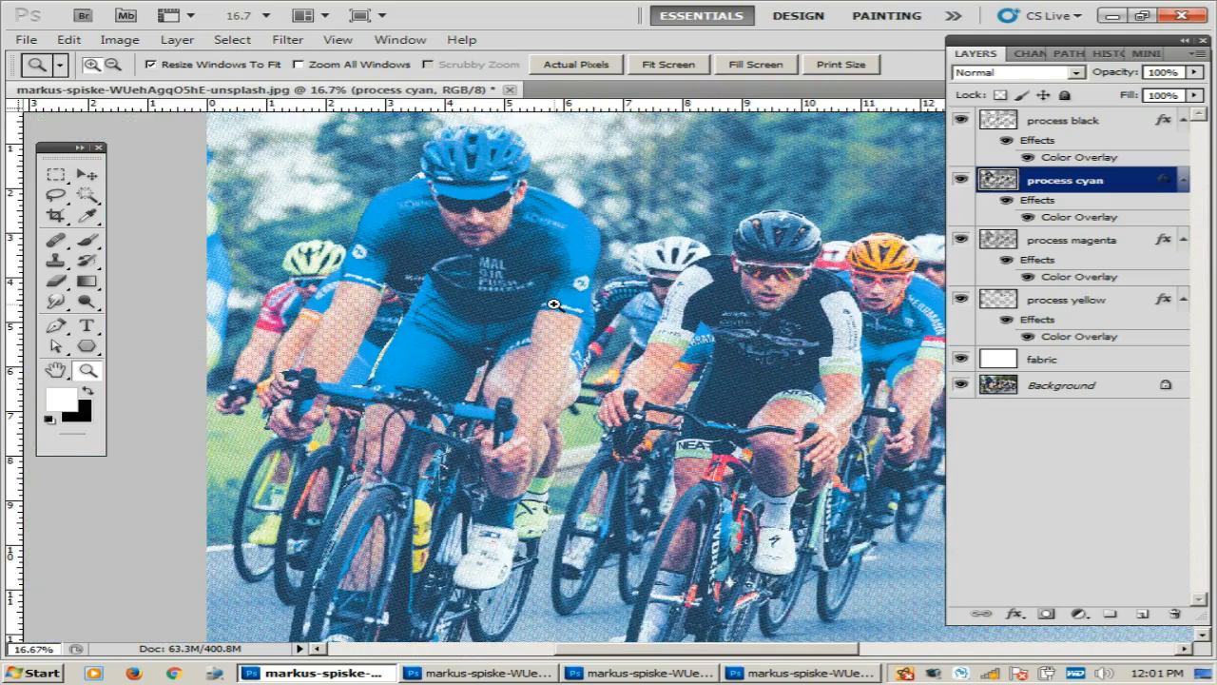
left_click(562, 310)
left_click(562, 310, "alt")
Float the image in its own window and duplicate it with all layers under the suggested copy name.
left_click_drag(387, 96, 800, 140)
key("alt")
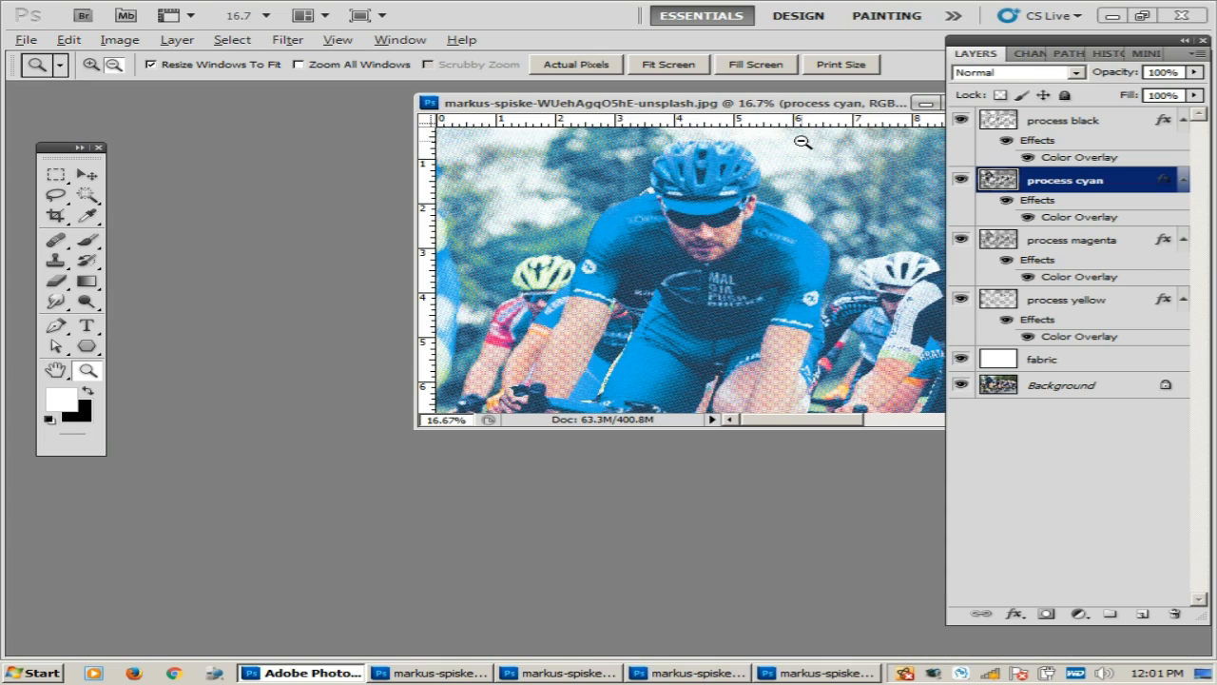
right_click(804, 102)
left_click(832, 112)
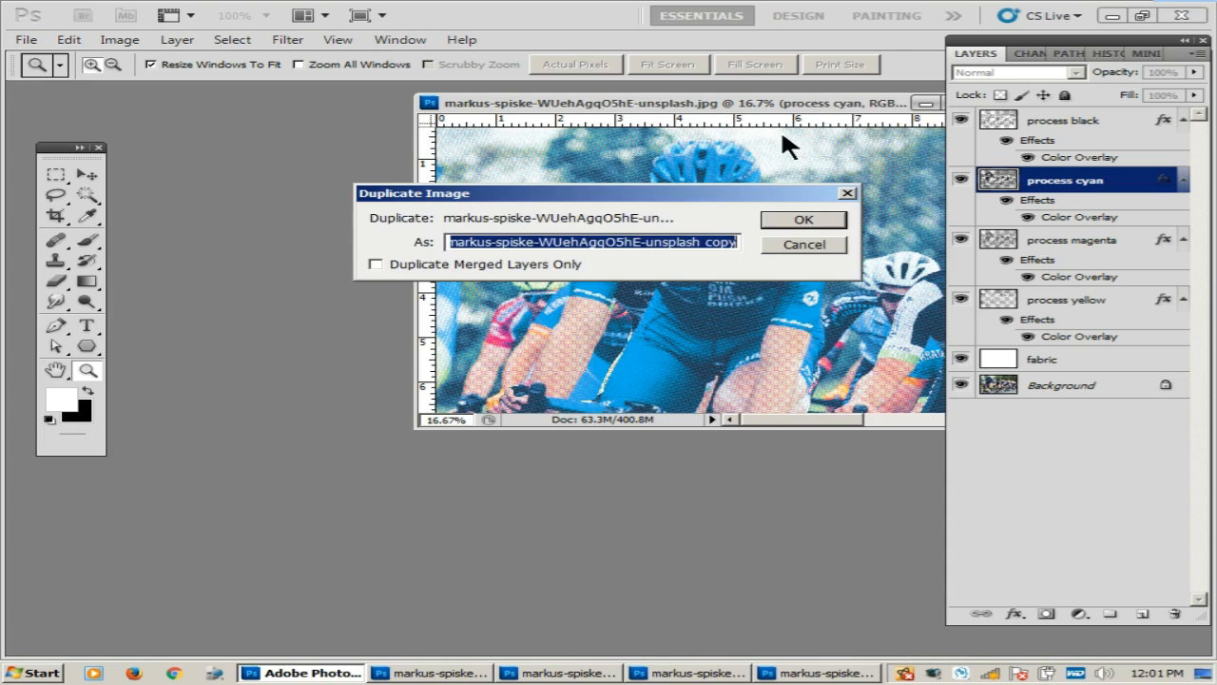
left_click(796, 219)
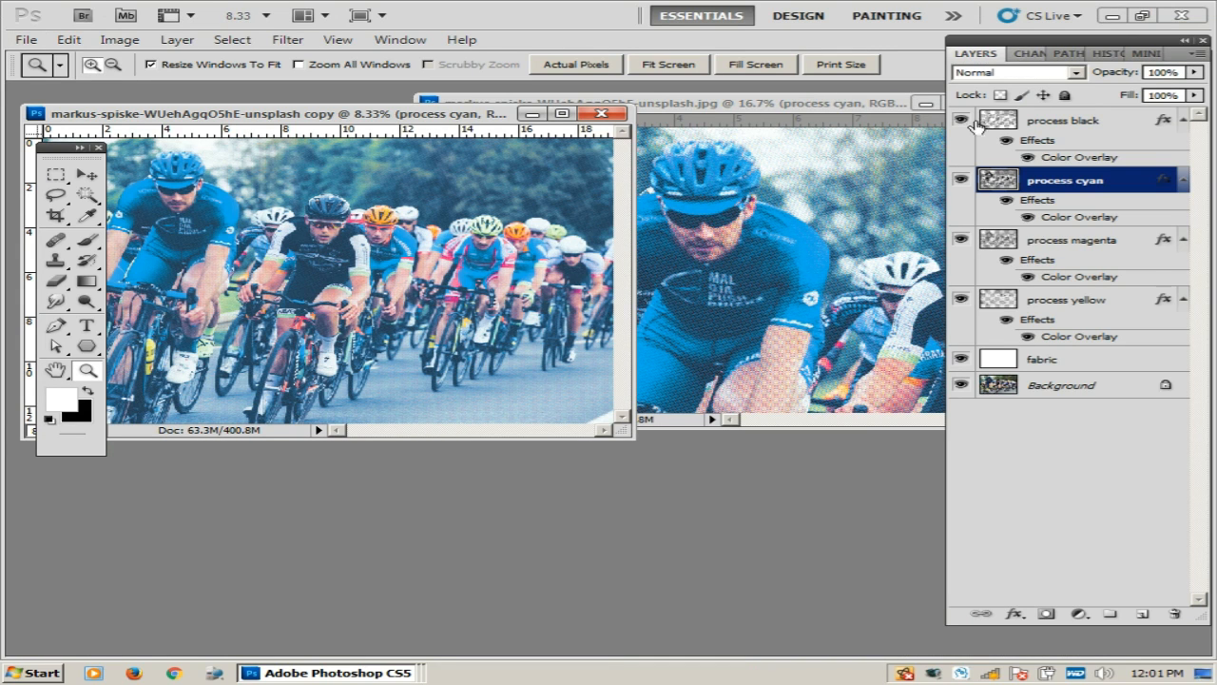
Hide every layer above Background in the duplicate and reposition the original's window for comparing the photo with the simulated print.
left_click_drag(961, 121, 964, 371)
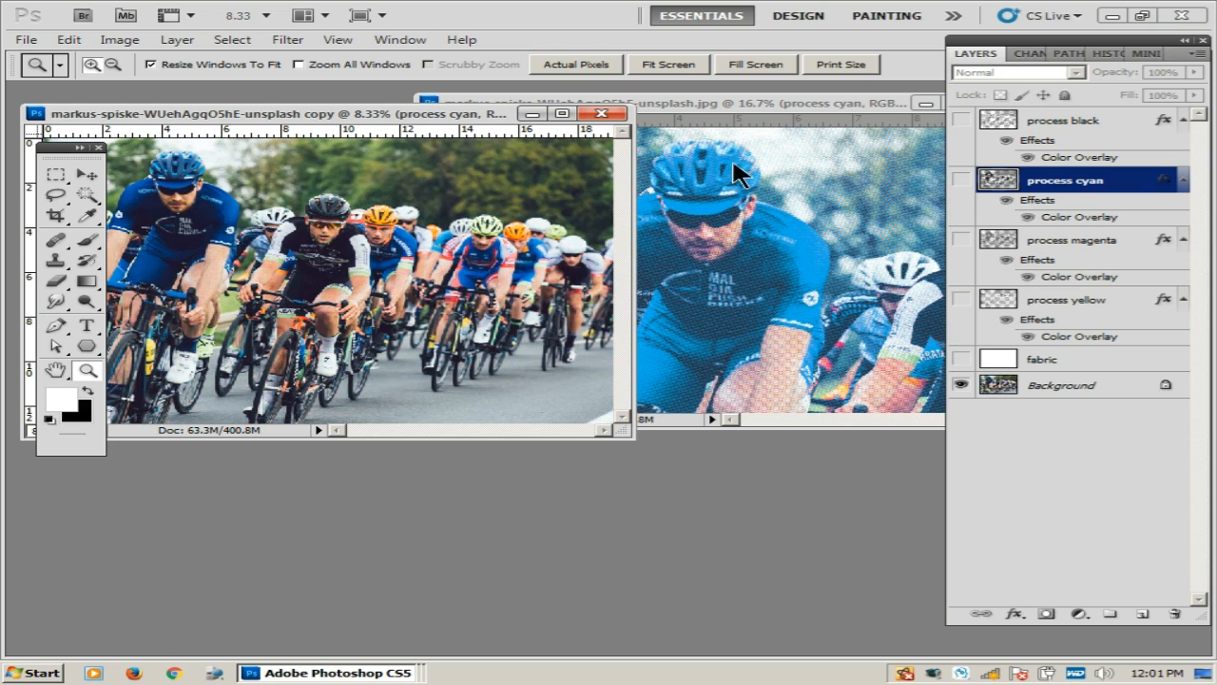
left_click_drag(784, 102, 744, 298)
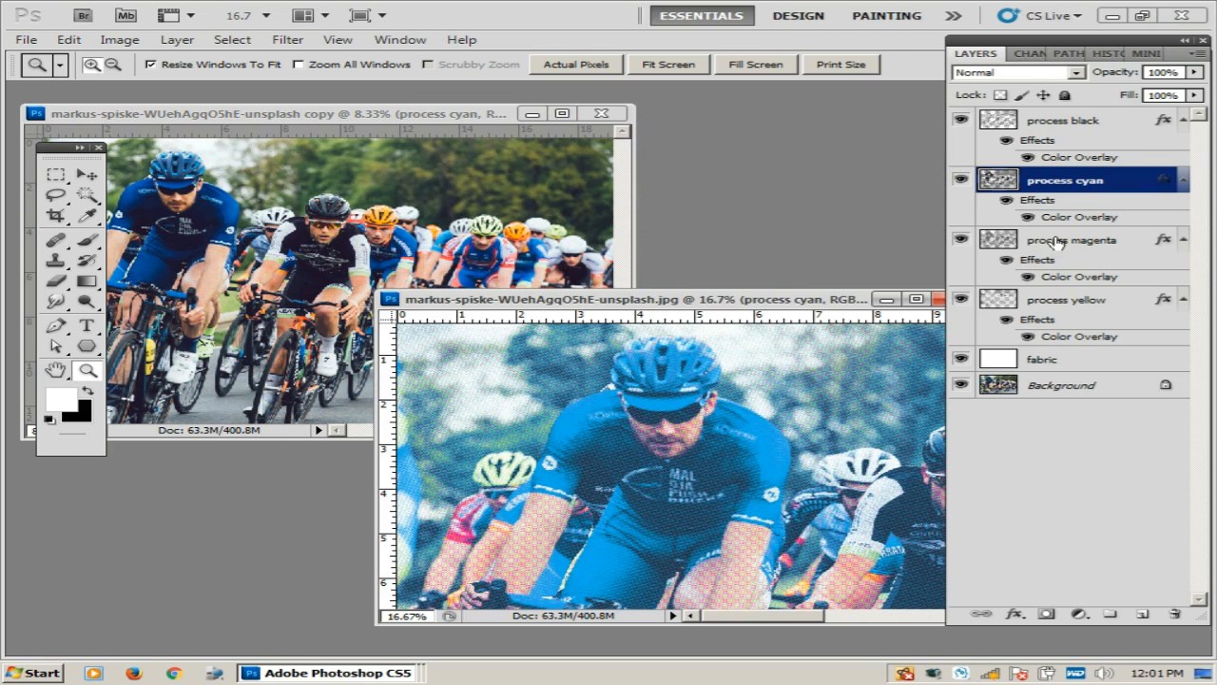
Compare the simulated print with the process cyan layer hidden and shown.
left_click(1057, 239)
left_click(1005, 184)
left_click(961, 179)
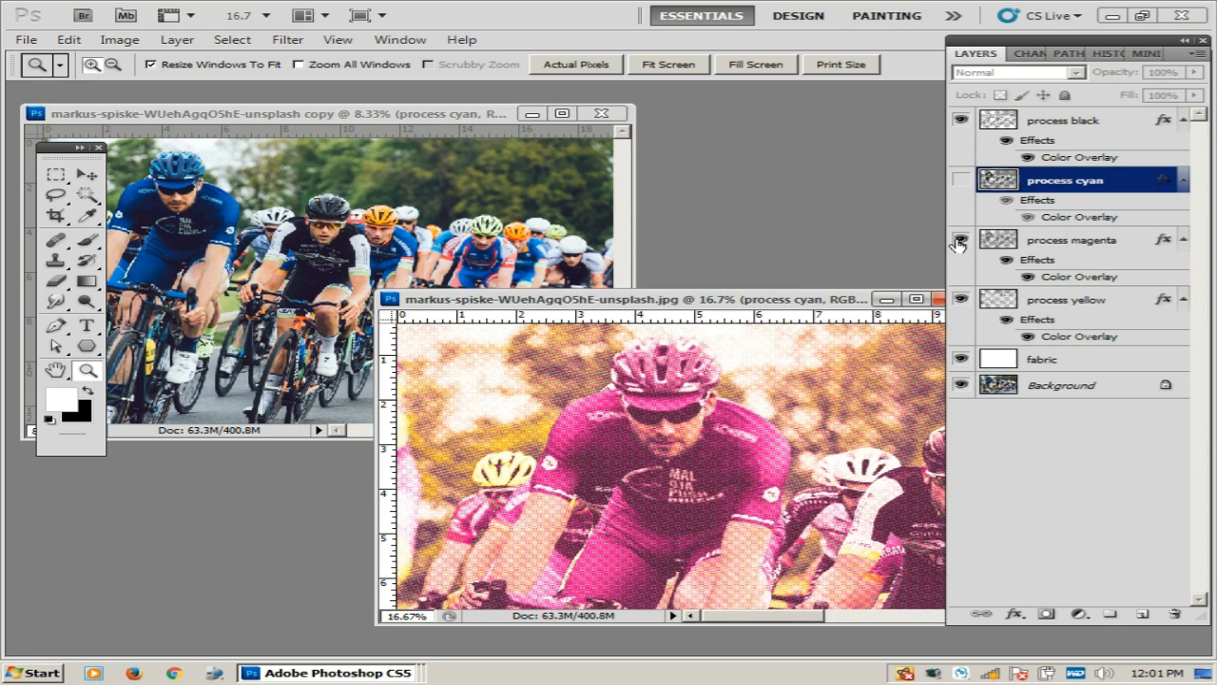
left_click(960, 179)
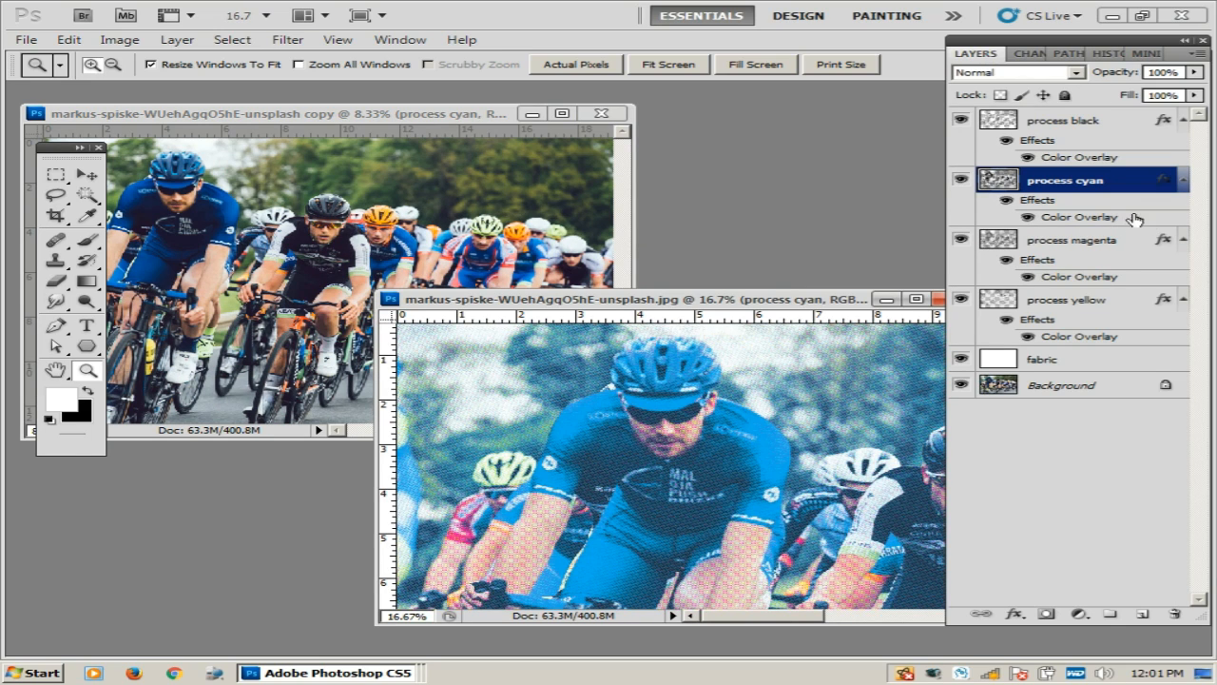
Try process magenta above process cyan, isolating and restoring the ink layers to compare, and move process magenta back beneath process cyan.
left_click(962, 121)
left_click(961, 179)
left_click(960, 239)
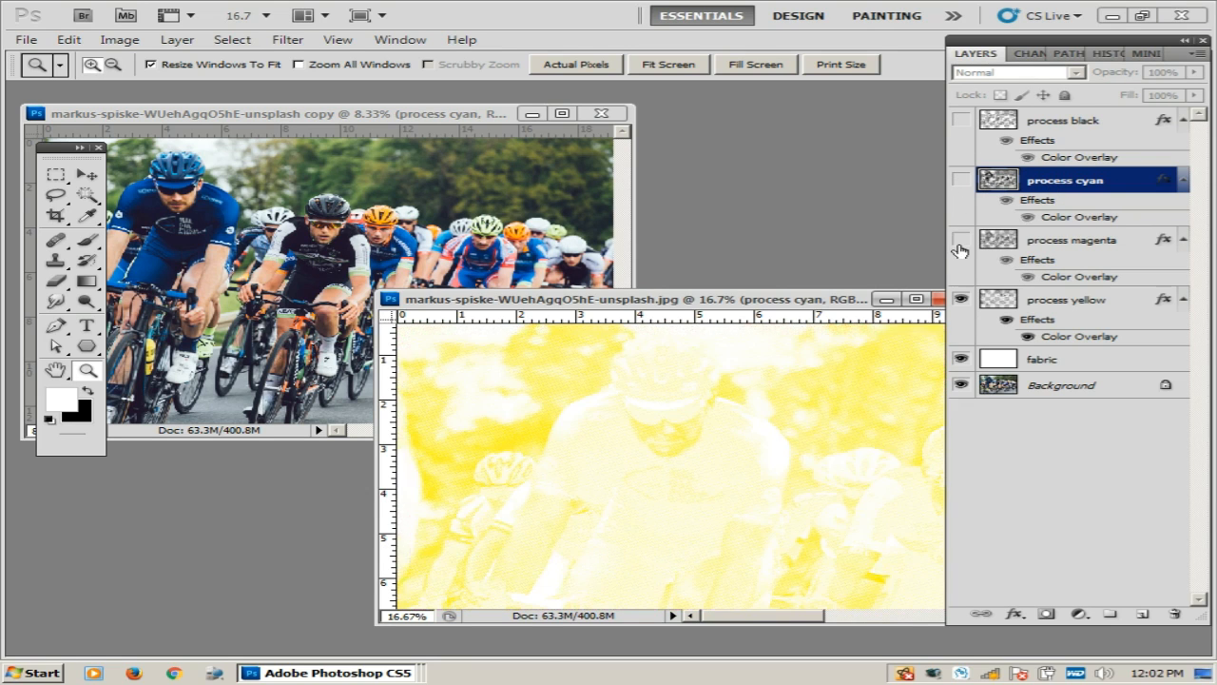
left_click(960, 239)
left_click_drag(1008, 175, 1009, 173)
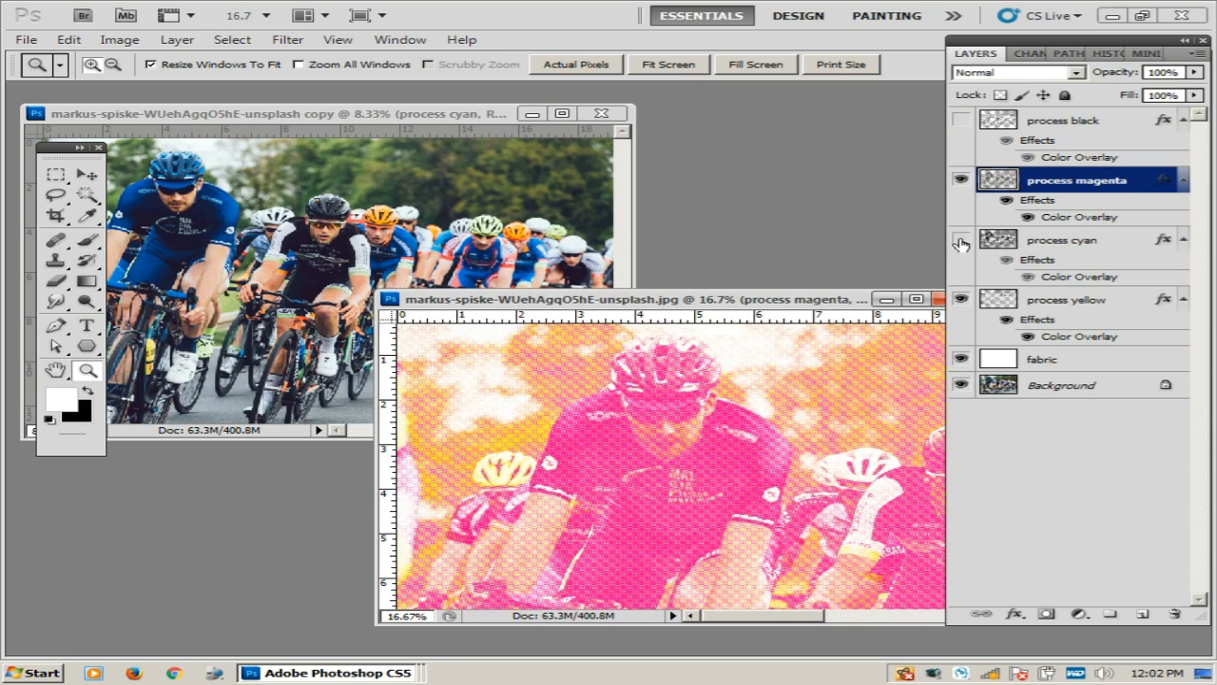
left_click(960, 241)
left_click(962, 122)
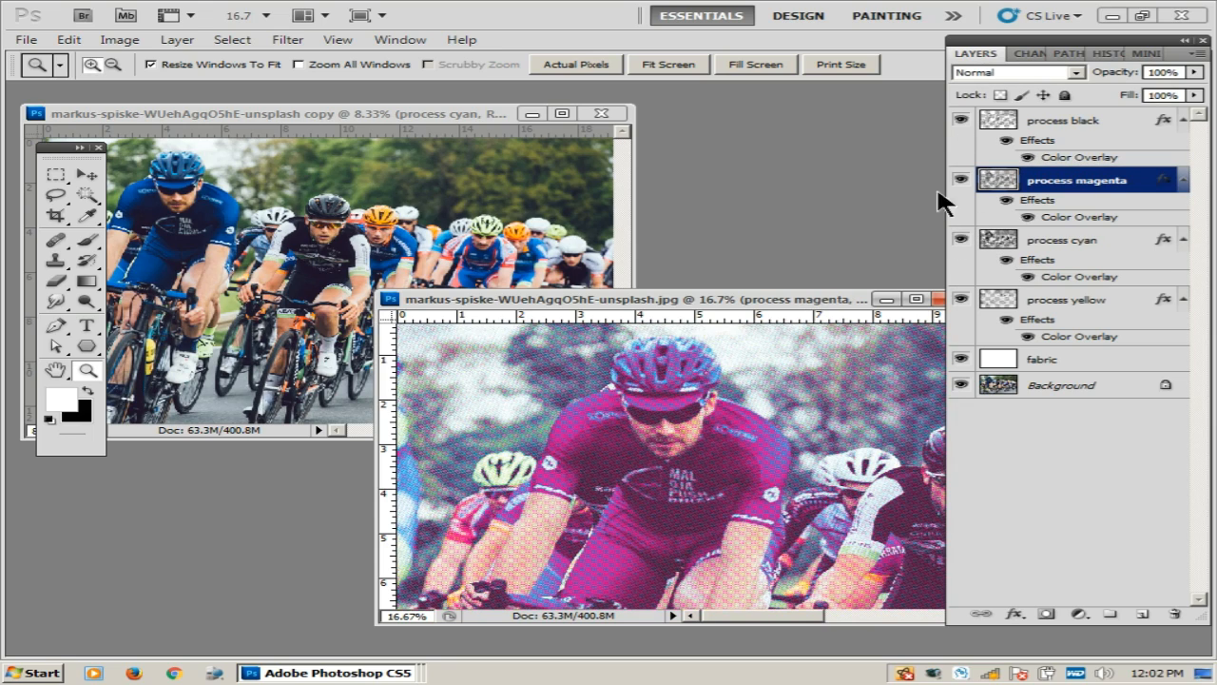
left_click(739, 383, "alt")
left_click_drag(1012, 188, 1008, 259)
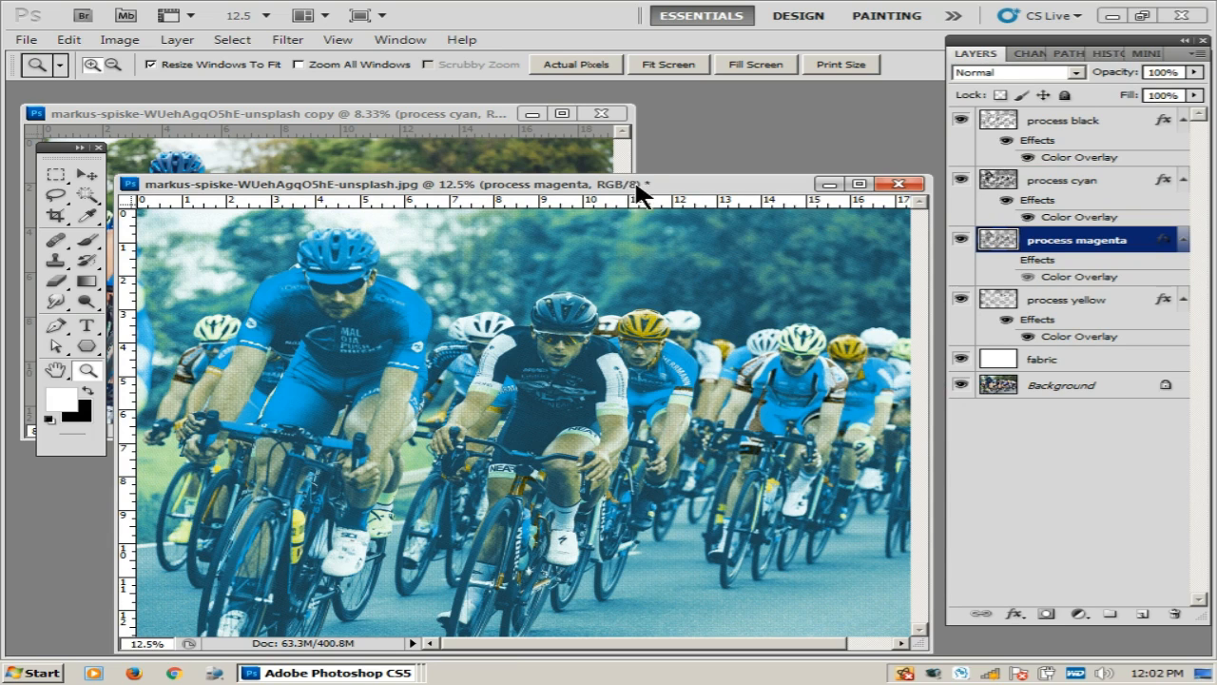
Set the process cyan layer's Color Overlay to a deeper blue, hex 0065fc.
left_click(829, 184)
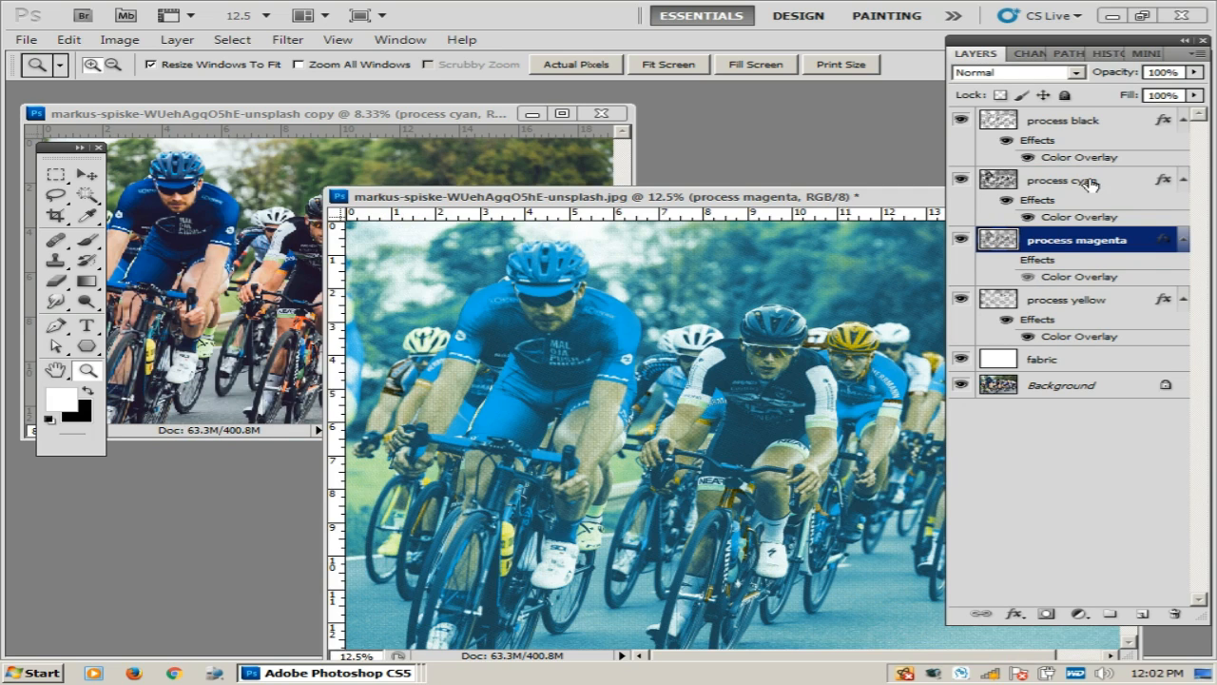
left_click(1084, 181)
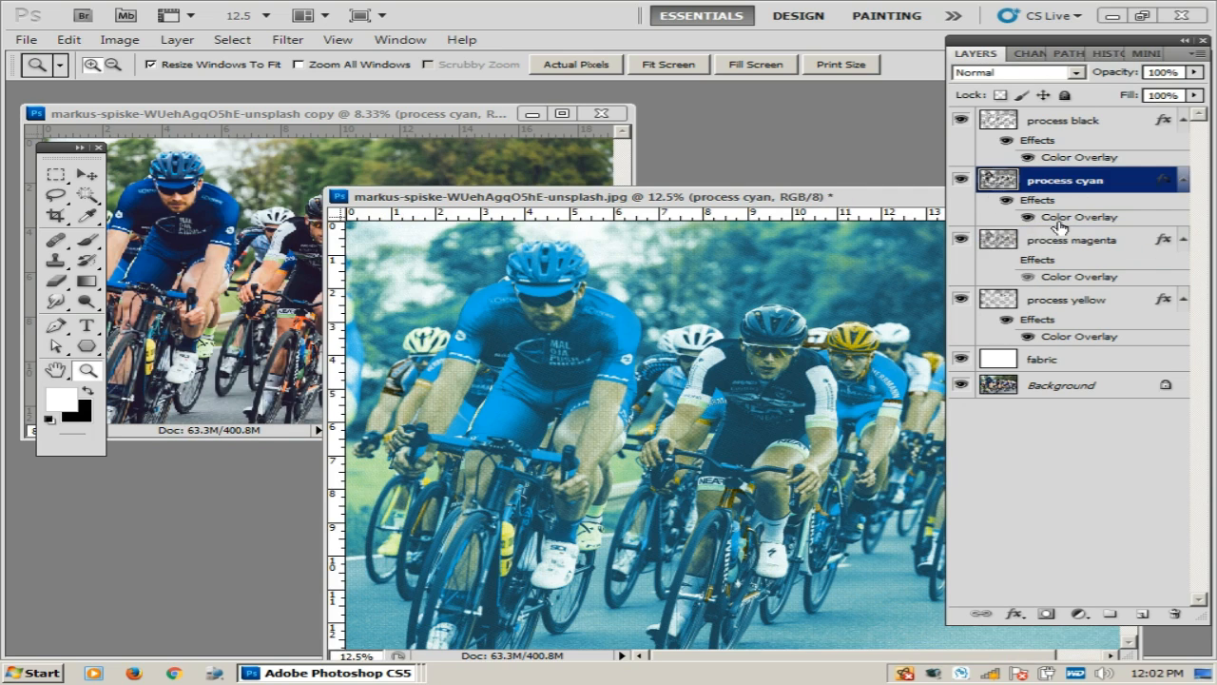
double_click(1142, 218)
left_click(1018, 197)
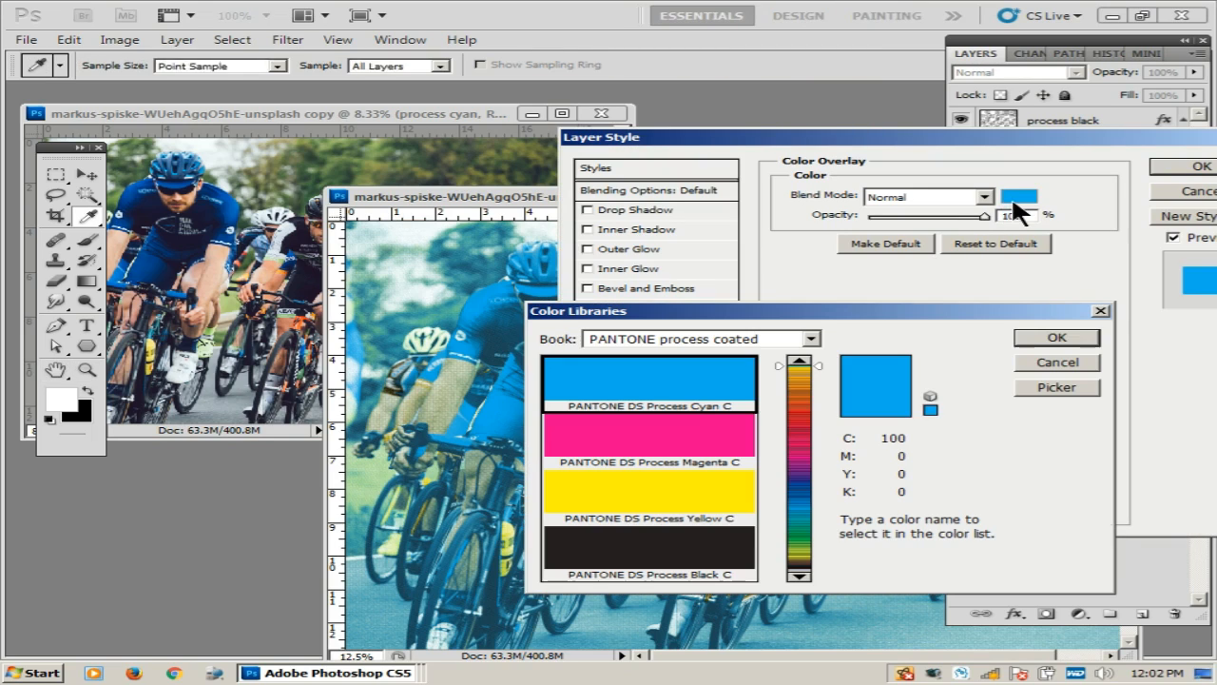
left_click(1057, 388)
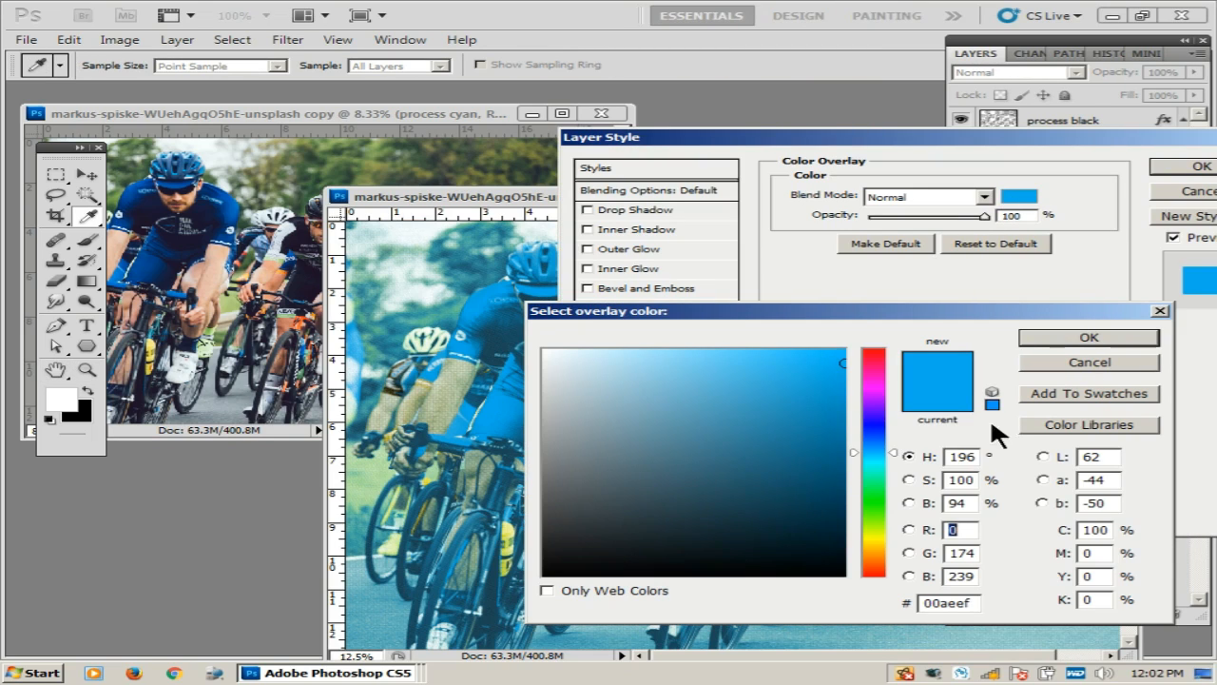
left_click(873, 441)
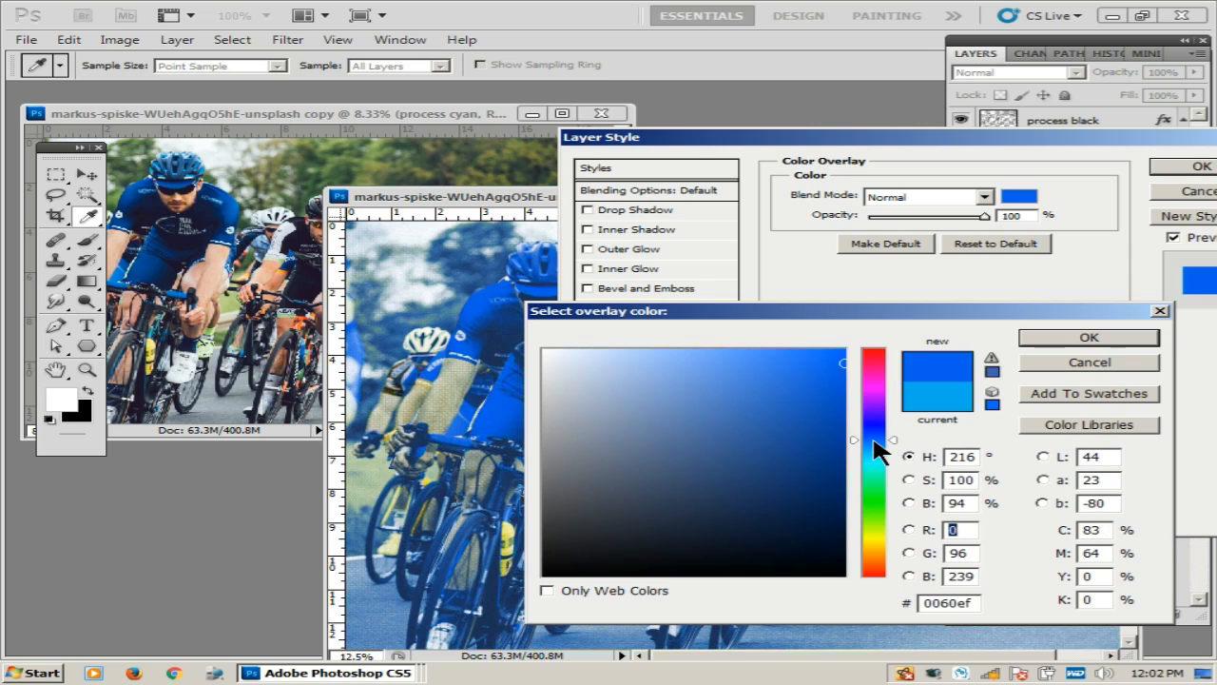
left_click_drag(919, 310, 982, 296)
left_click_drag(901, 342, 913, 336)
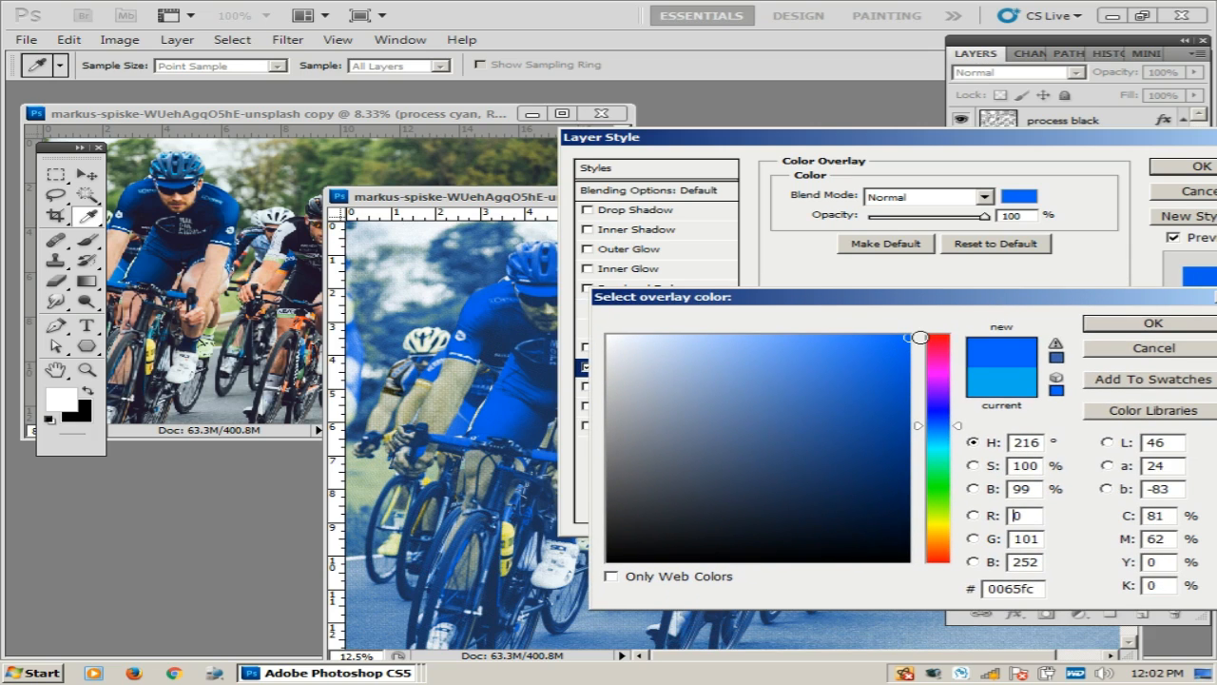
left_click(1147, 326)
left_click(1202, 167)
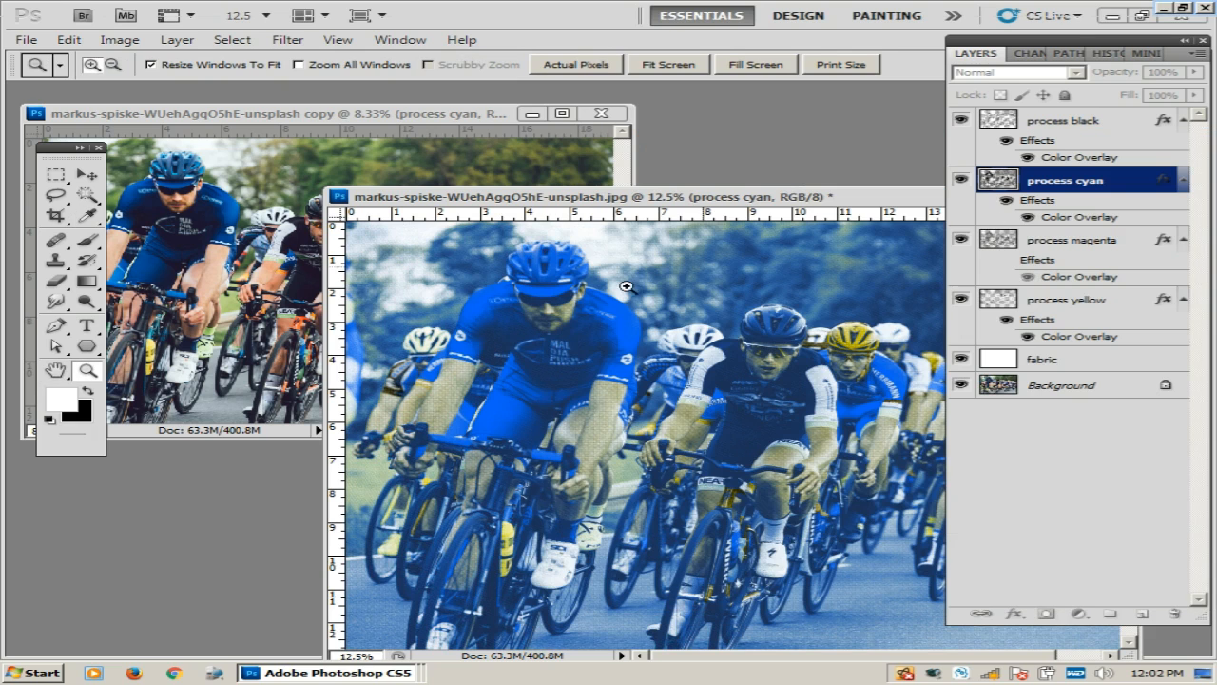
Shrink the print's view to 8.33% and reposition its window and the layer list for comparison with the original photo.
left_click(620, 337, "alt")
left_click(620, 338, "alt")
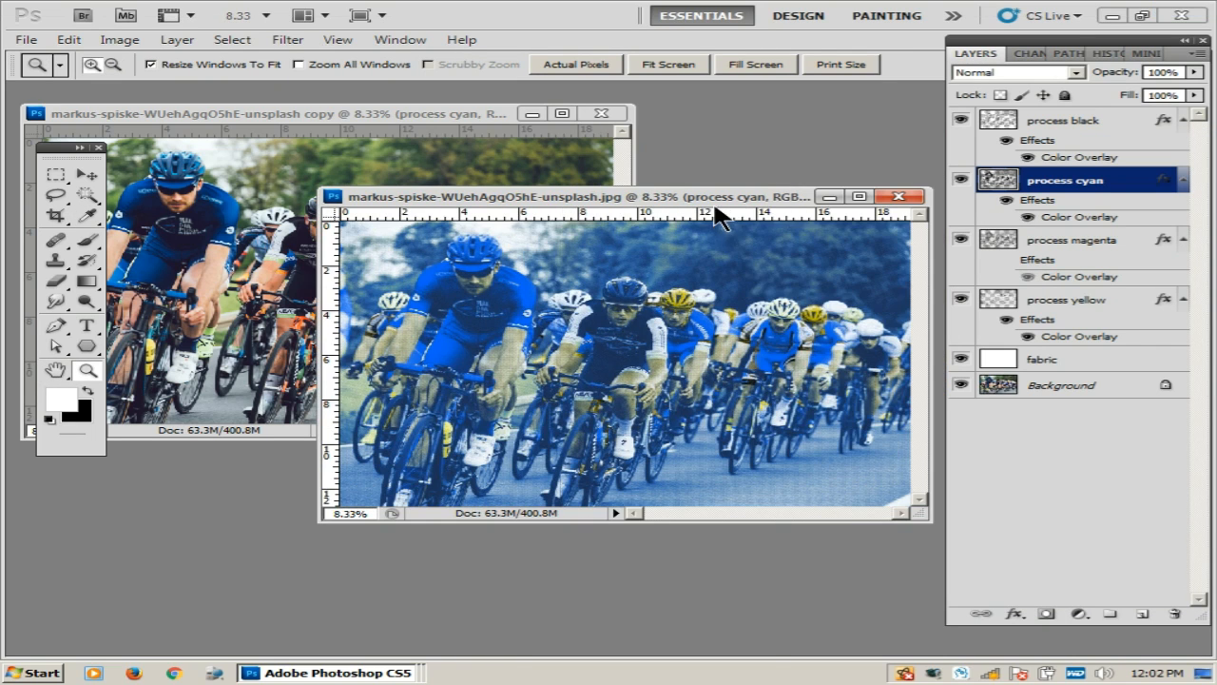
left_click_drag(734, 204, 768, 305)
left_click(1083, 284)
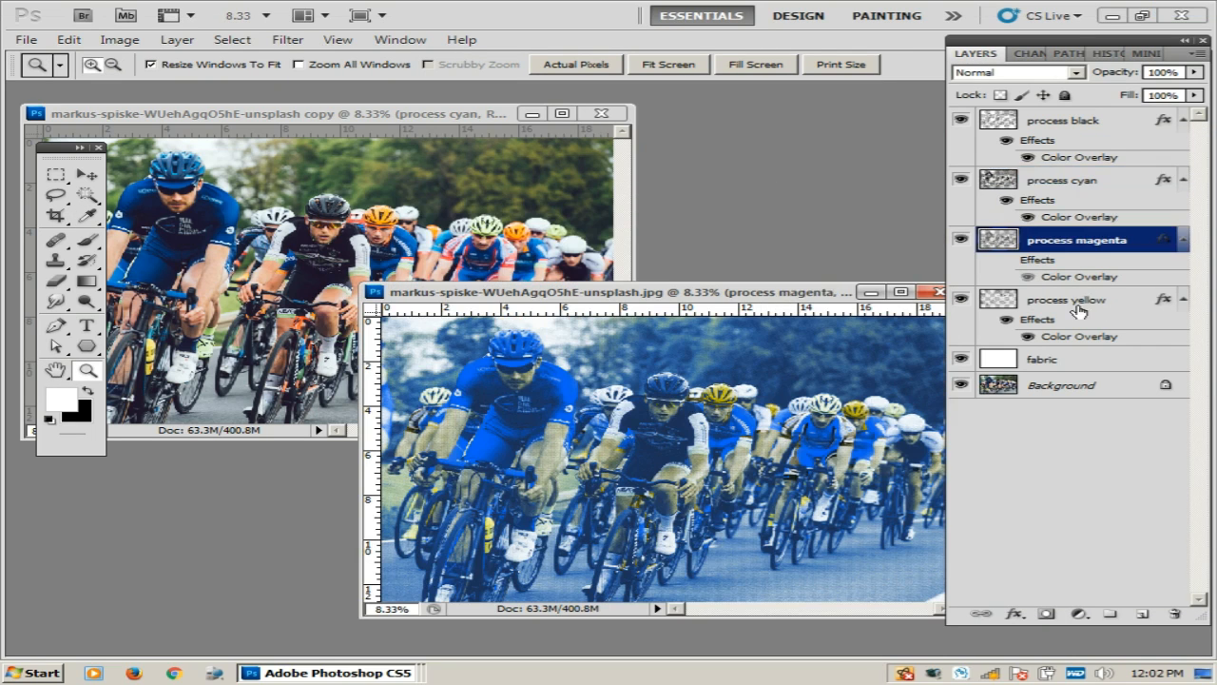
left_click(1075, 312)
left_click(1046, 256)
left_click(1020, 189)
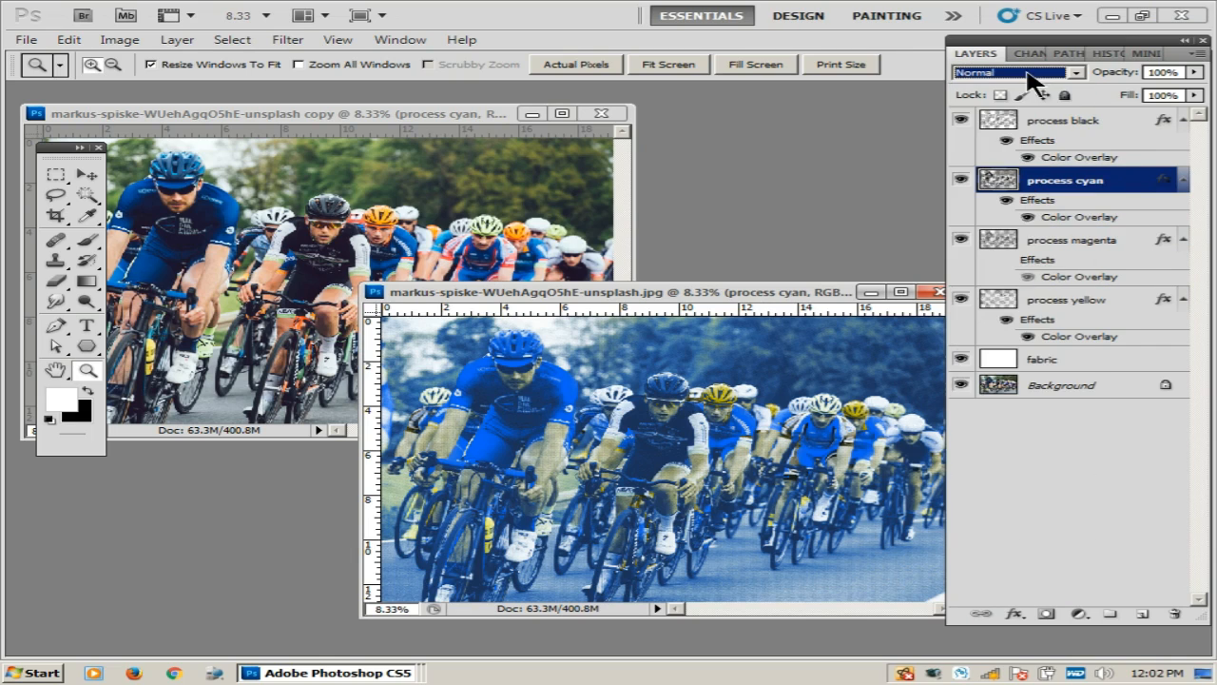
left_click(1027, 72)
left_click_drag(1054, 42, 1075, 57)
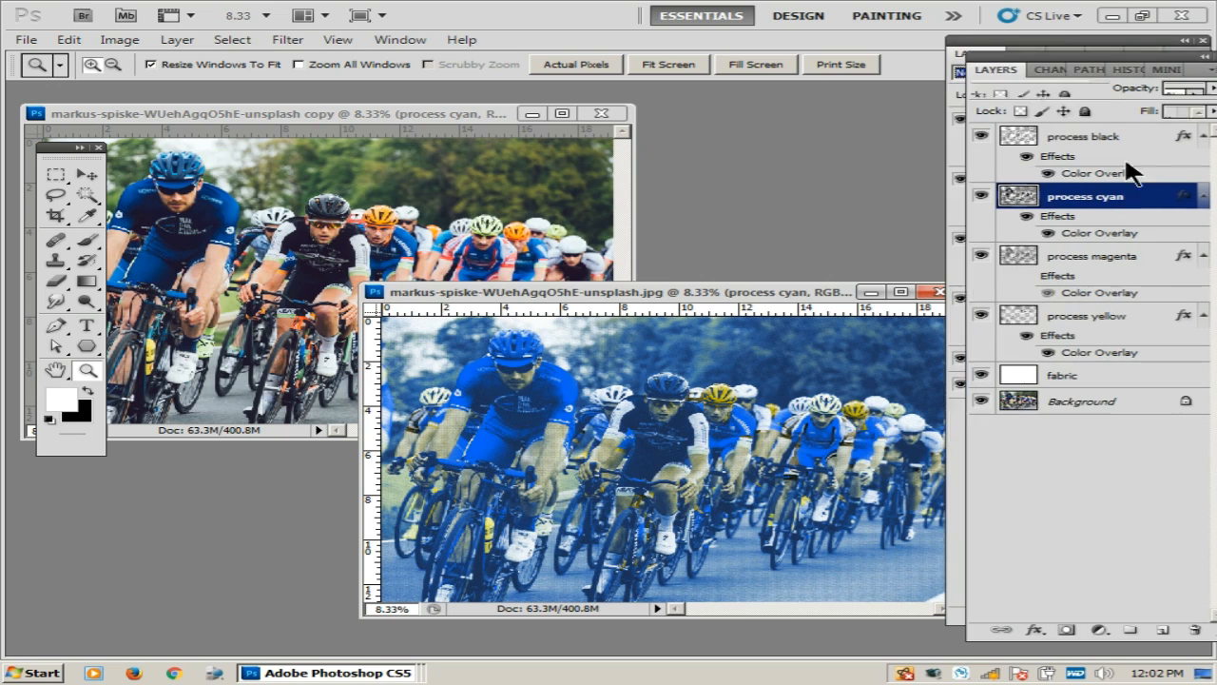
Dock the print's document window and reposition the floating photo copy in front of it.
left_click(649, 384)
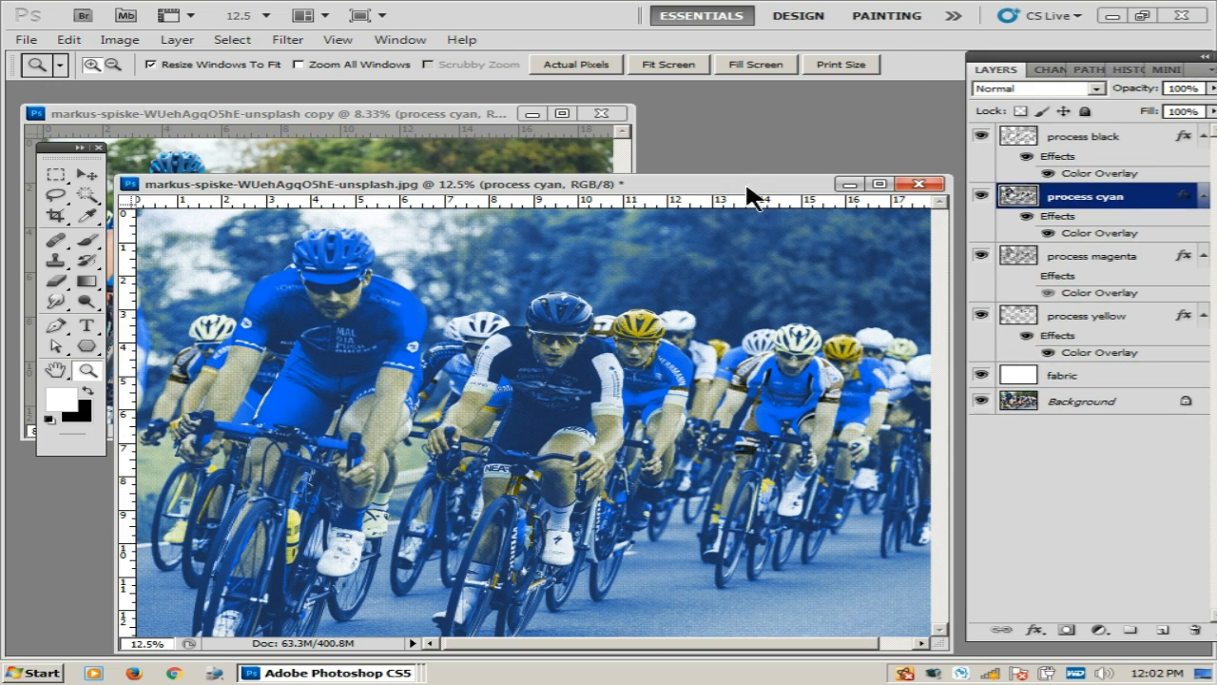
left_click(849, 184)
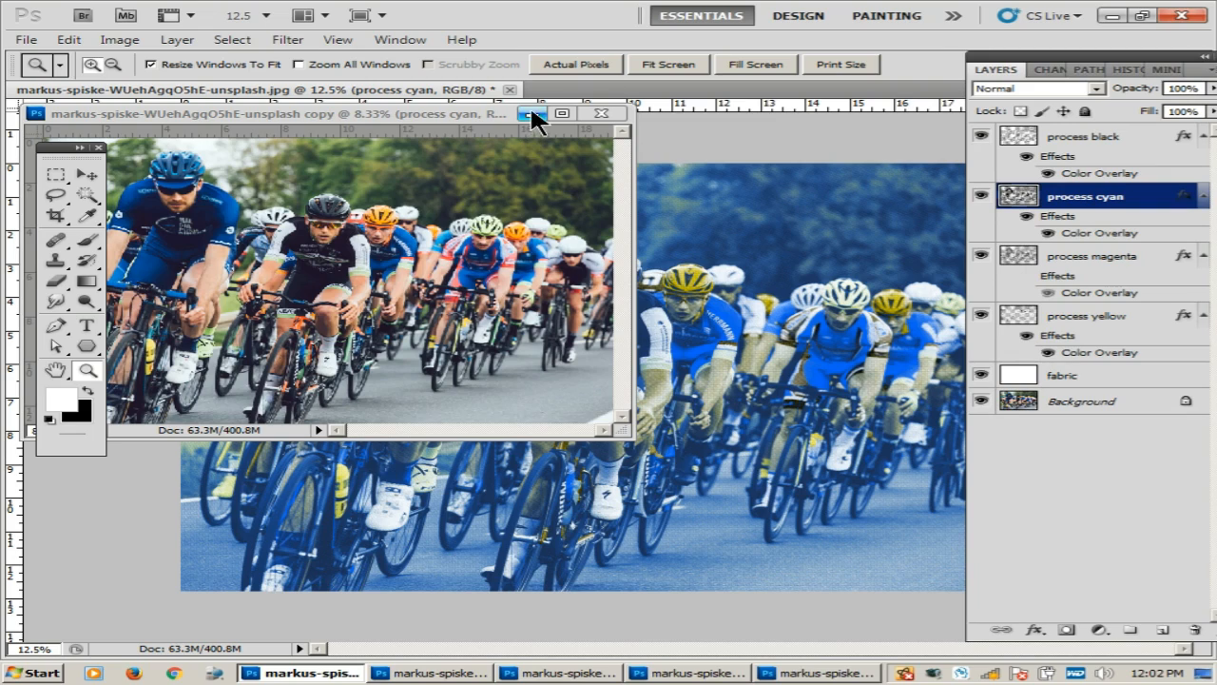
left_click(532, 113)
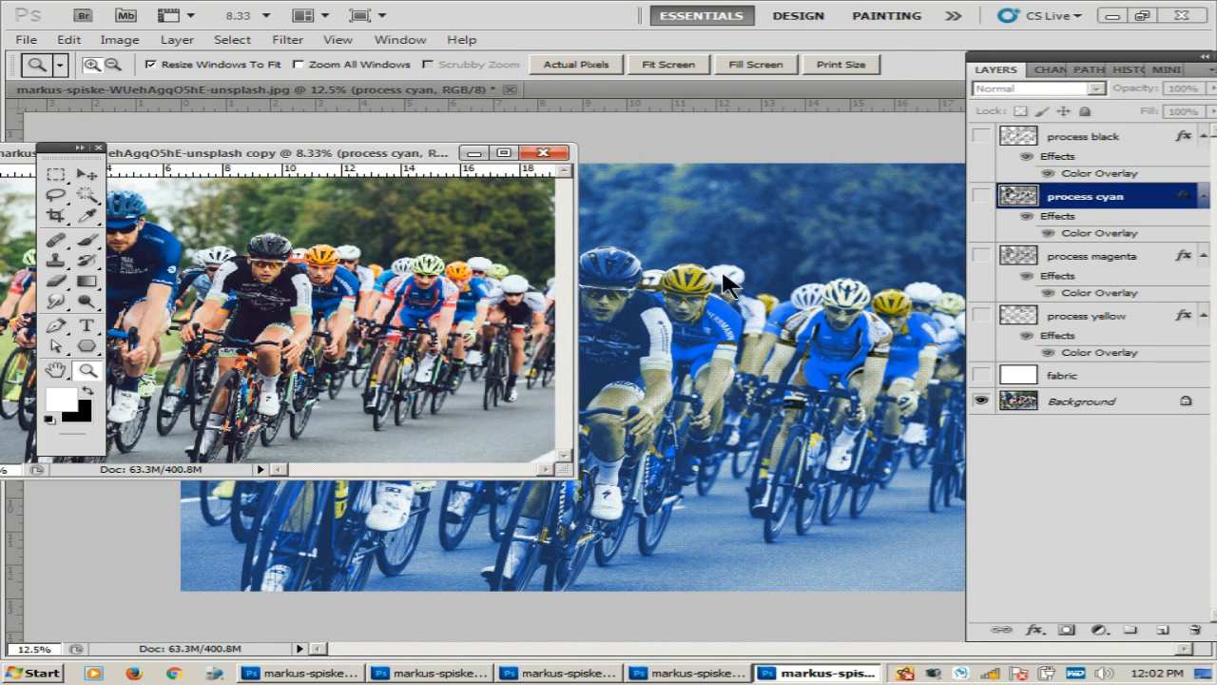
Set the process yellow layer's Color Overlay to a warmer yellow, hex ffde00, without saving a swatch.
left_click(712, 323)
double_click(707, 337)
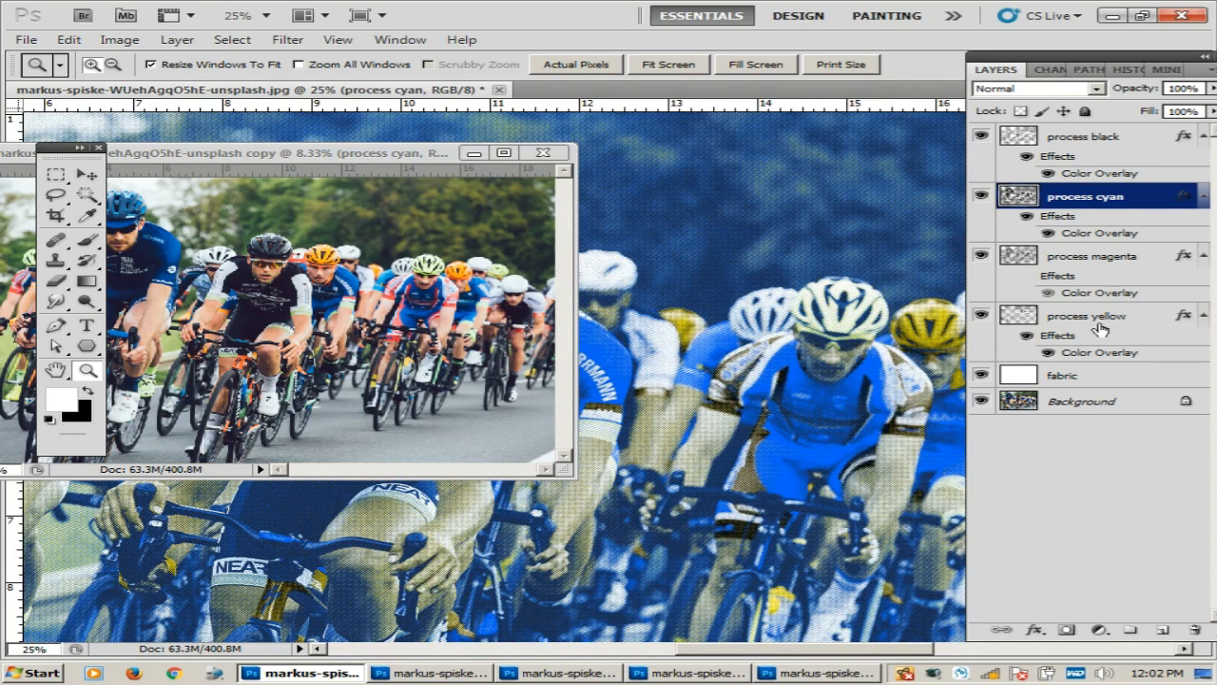
left_click(1193, 359)
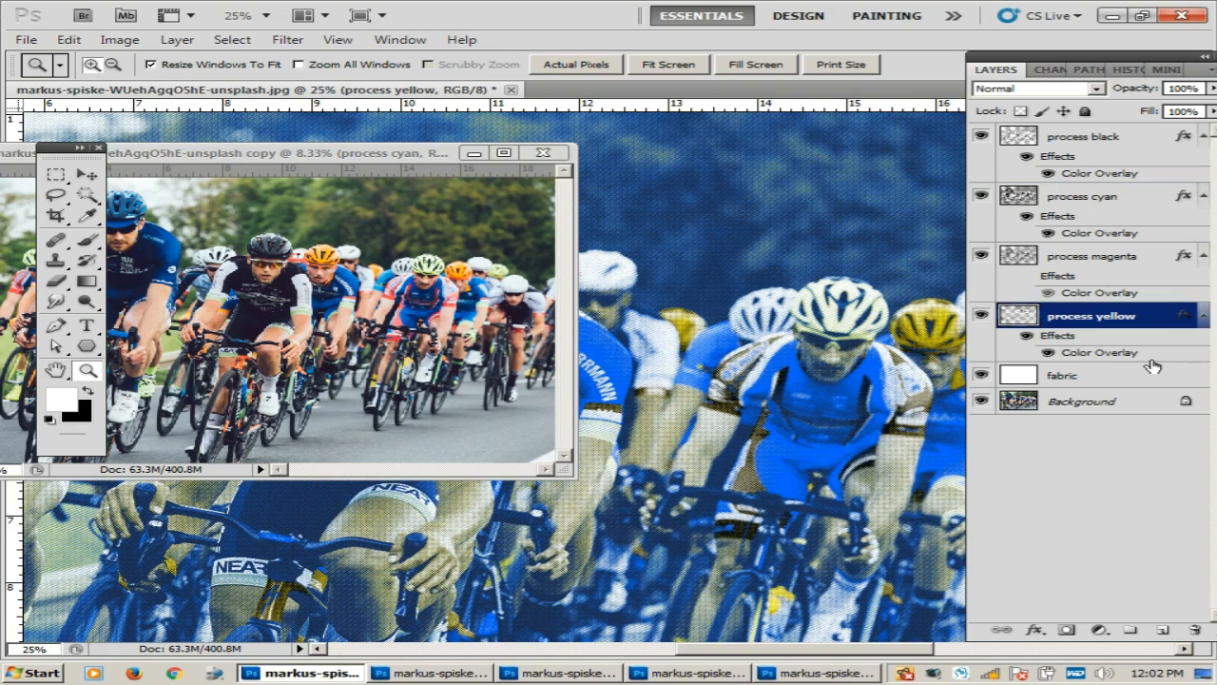
double_click(1150, 361)
left_click(1019, 196)
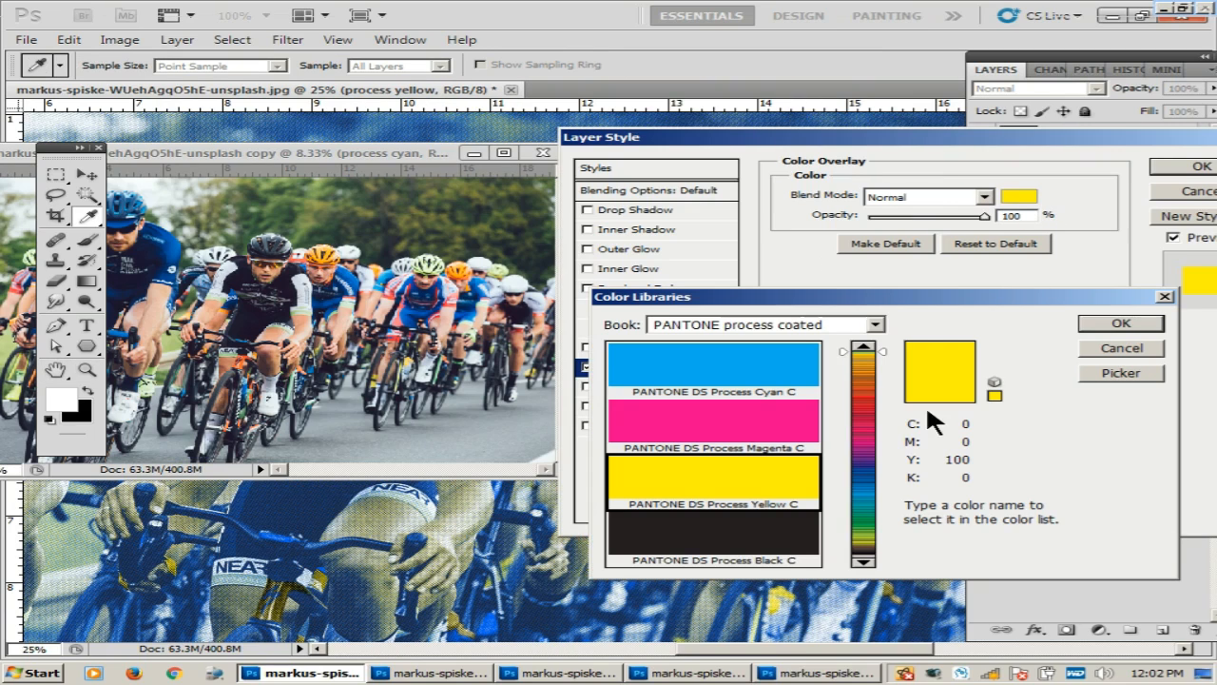
left_click(1120, 373)
left_click(1121, 373)
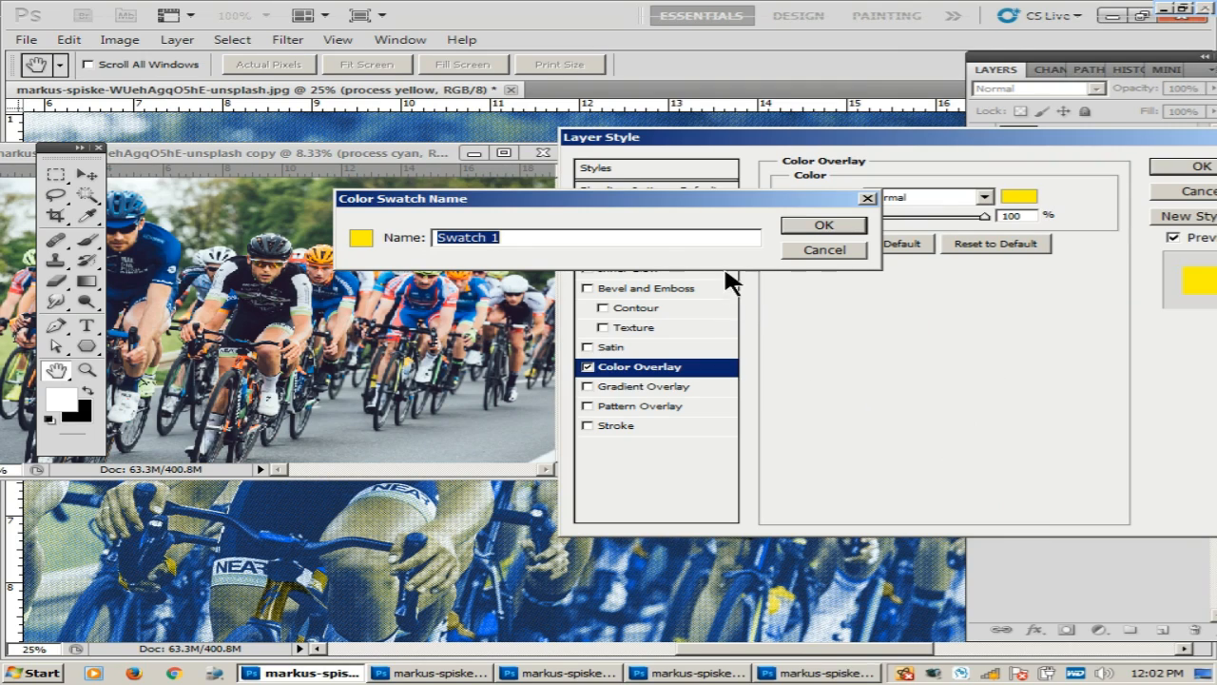
left_click(824, 250)
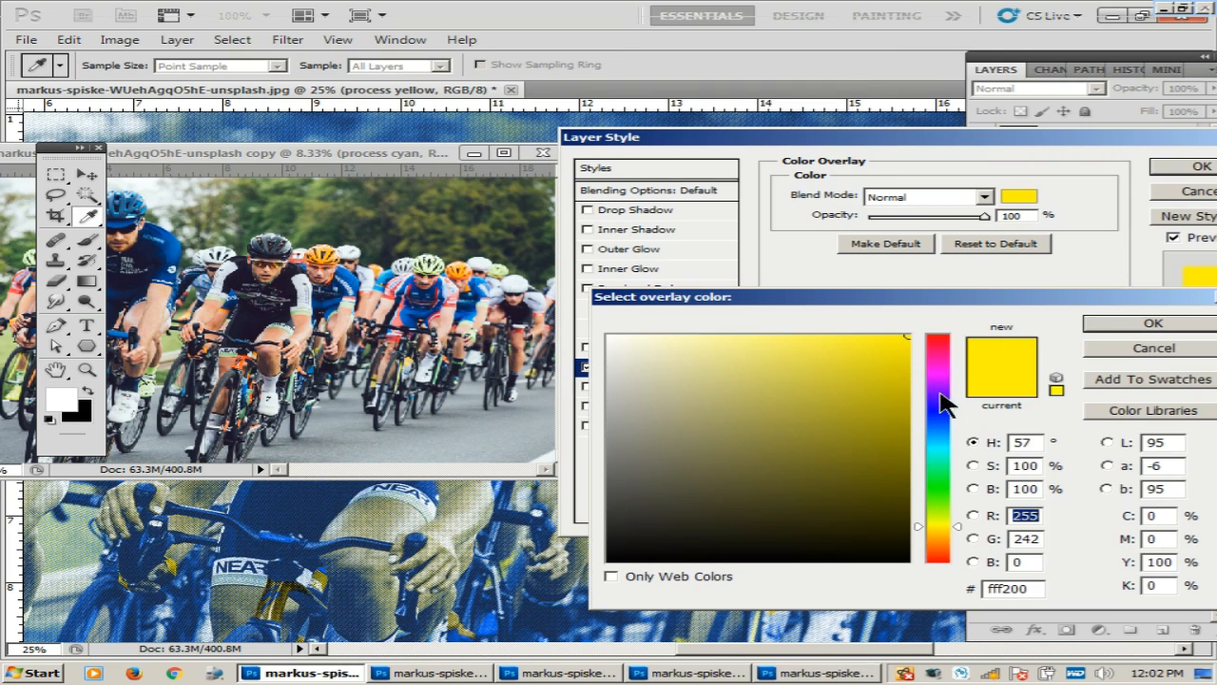
left_click(942, 529)
left_click(942, 531)
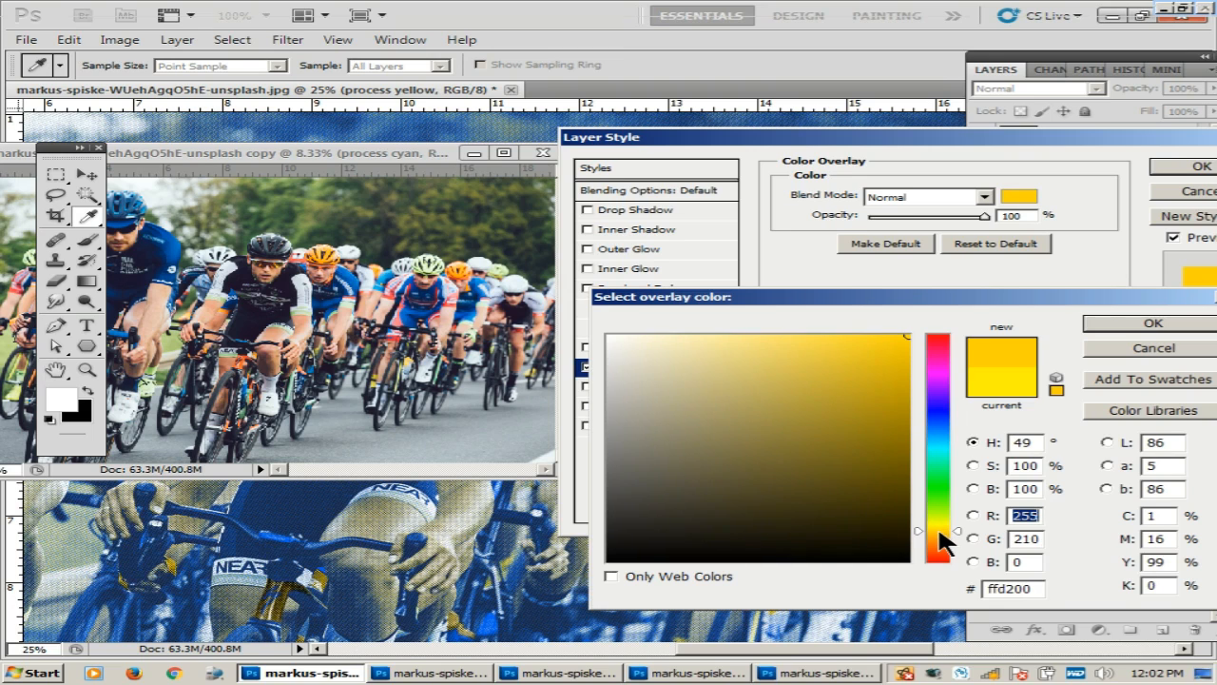
left_click(939, 526)
left_click(1120, 324)
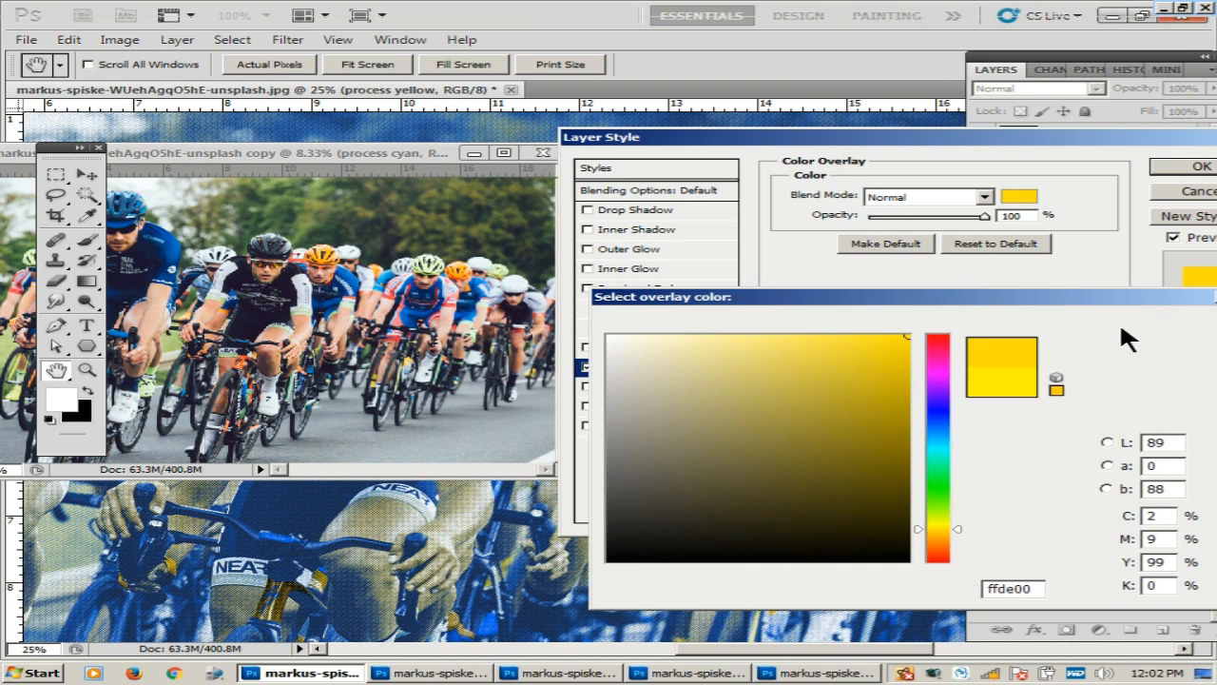
left_click(1183, 164)
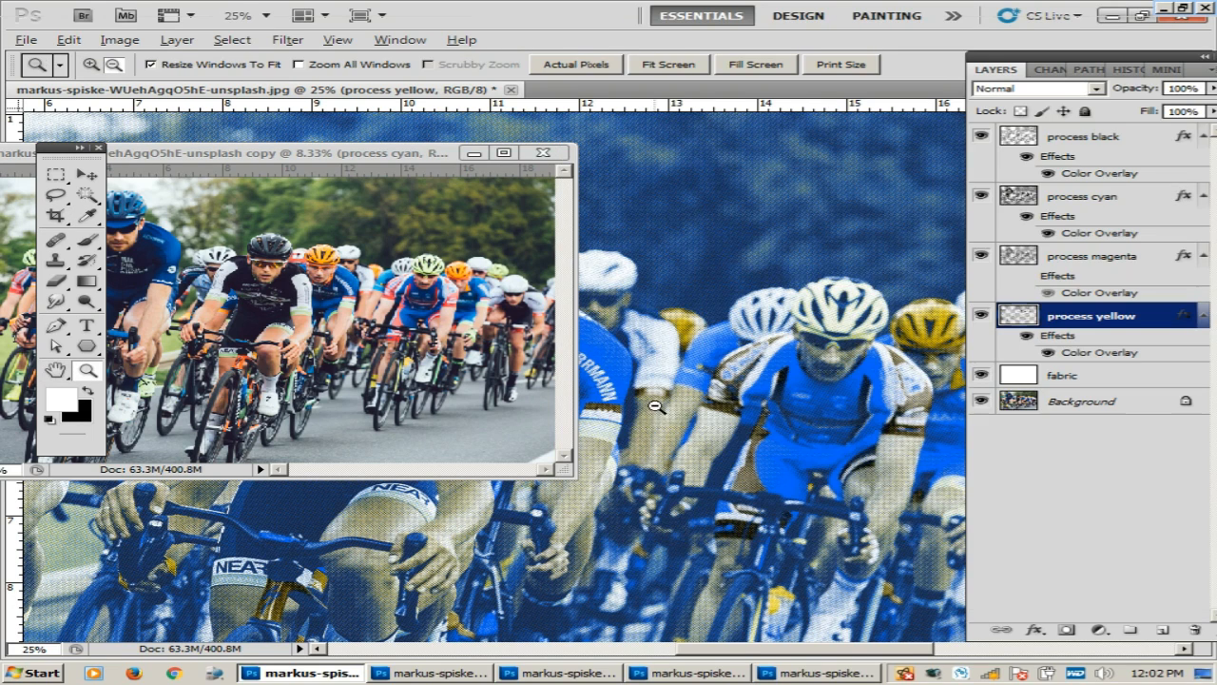
Check the whole recoloured print against the photo with the process magenta layer hidden and shown.
left_click(666, 409, "alt")
left_click(675, 394, "alt")
left_click(683, 375)
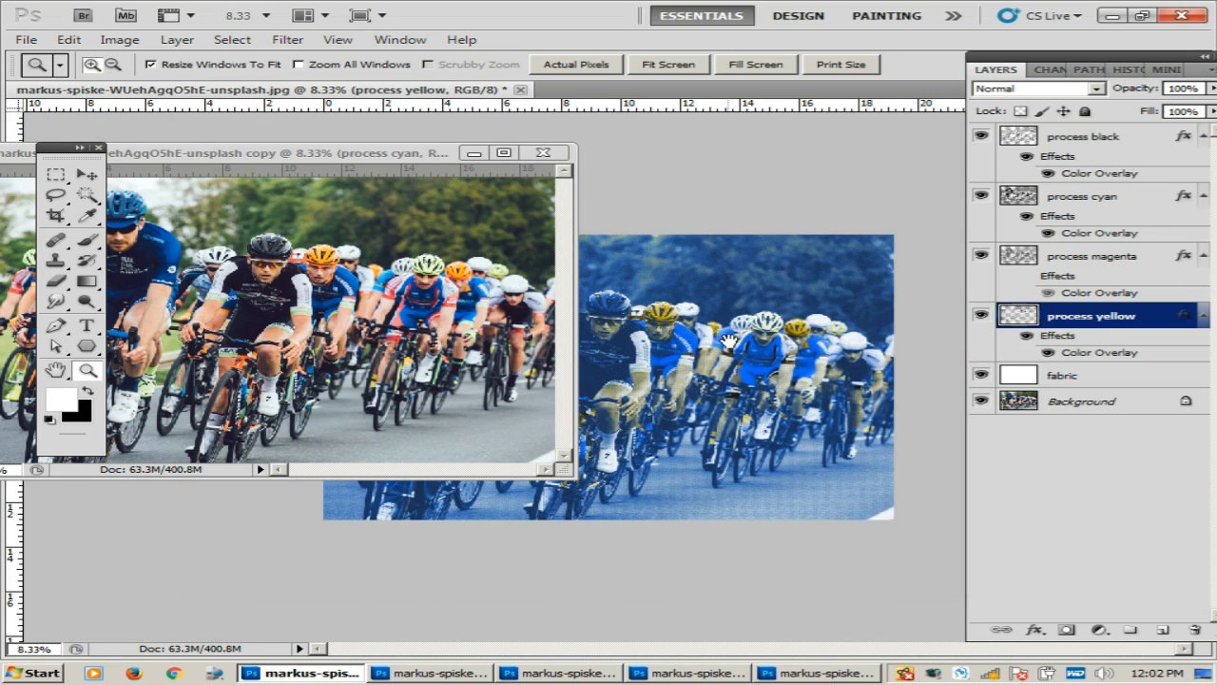
left_click(1099, 209)
double_click(1094, 256)
left_click(981, 257)
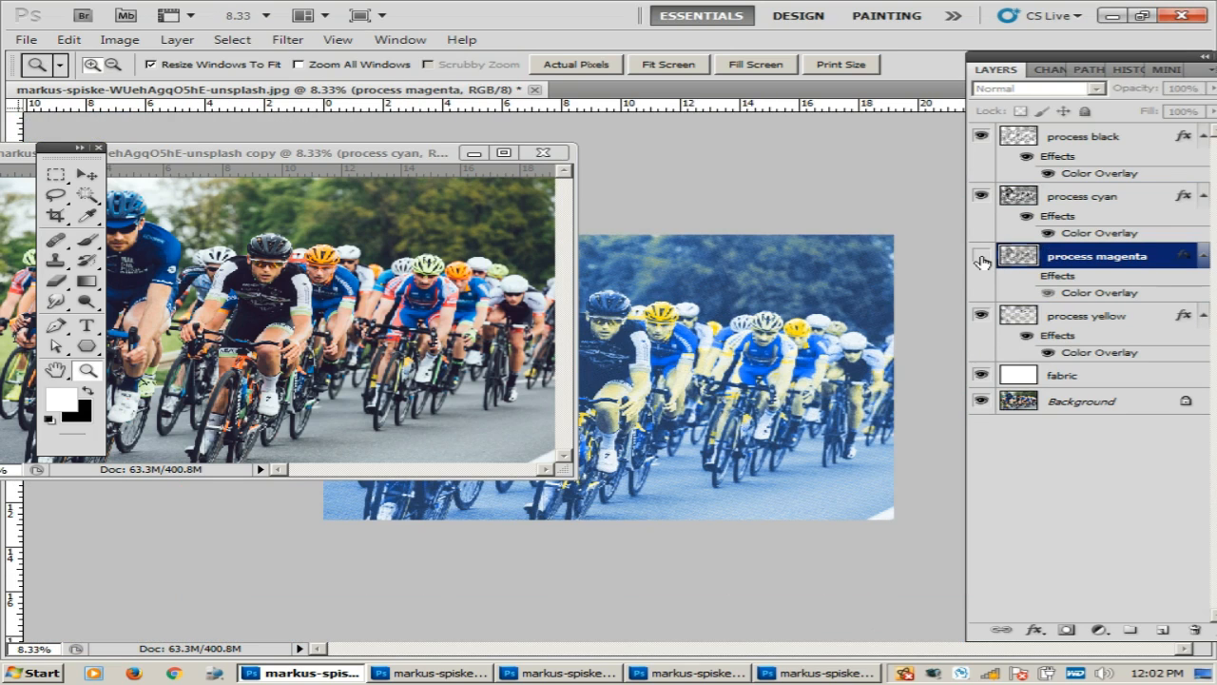
left_click(980, 257)
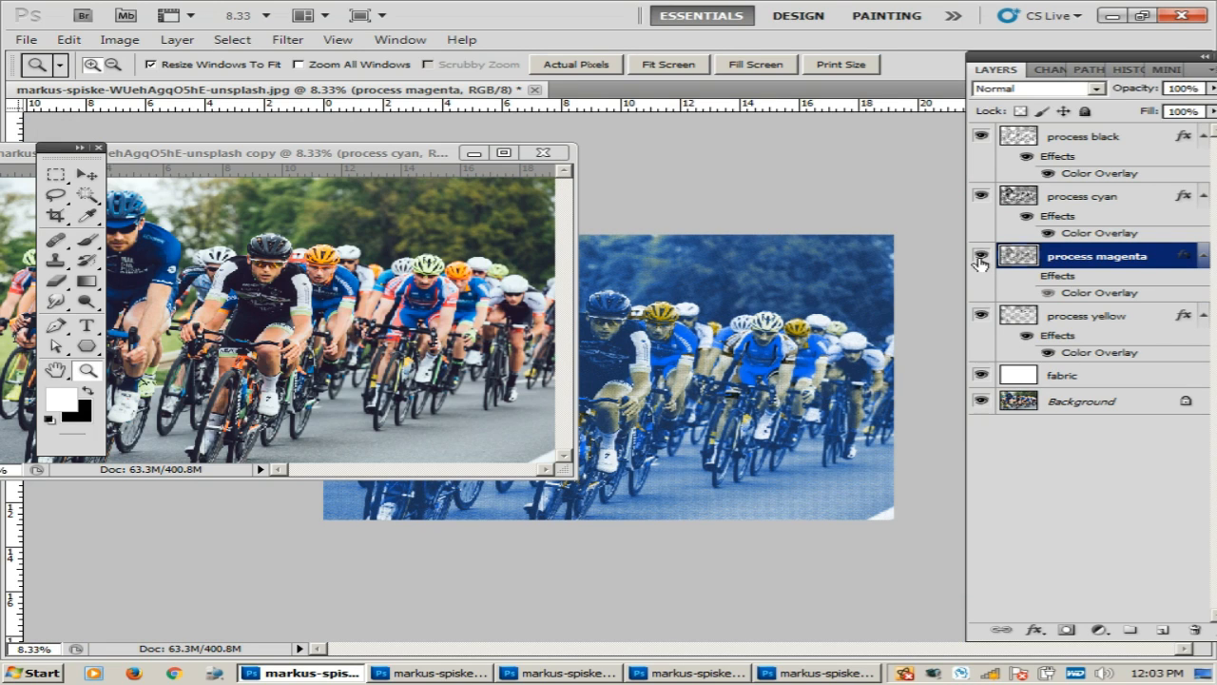
left_click(980, 257)
left_click(981, 257)
Hide the process black, cyan, magenta and yellow layers so that only the white fabric shows.
double_click(1034, 258)
left_click(1186, 189)
left_click_drag(983, 196, 997, 339)
left_click(981, 137)
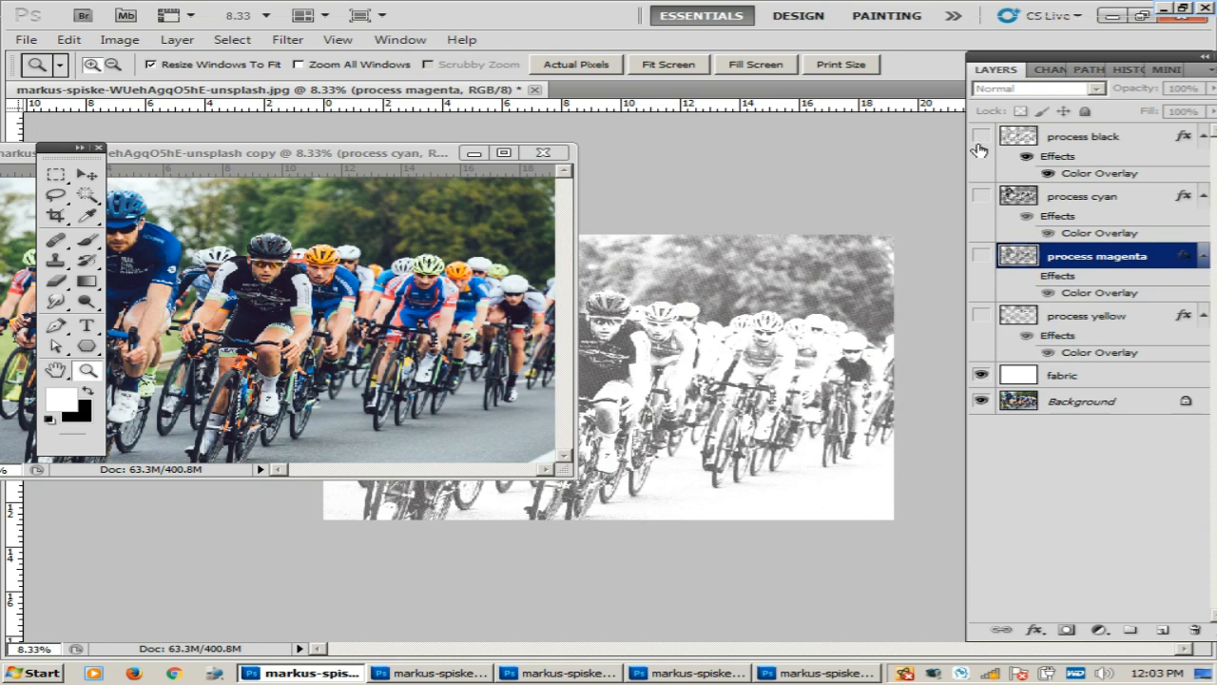
left_click(981, 196)
left_click(982, 197)
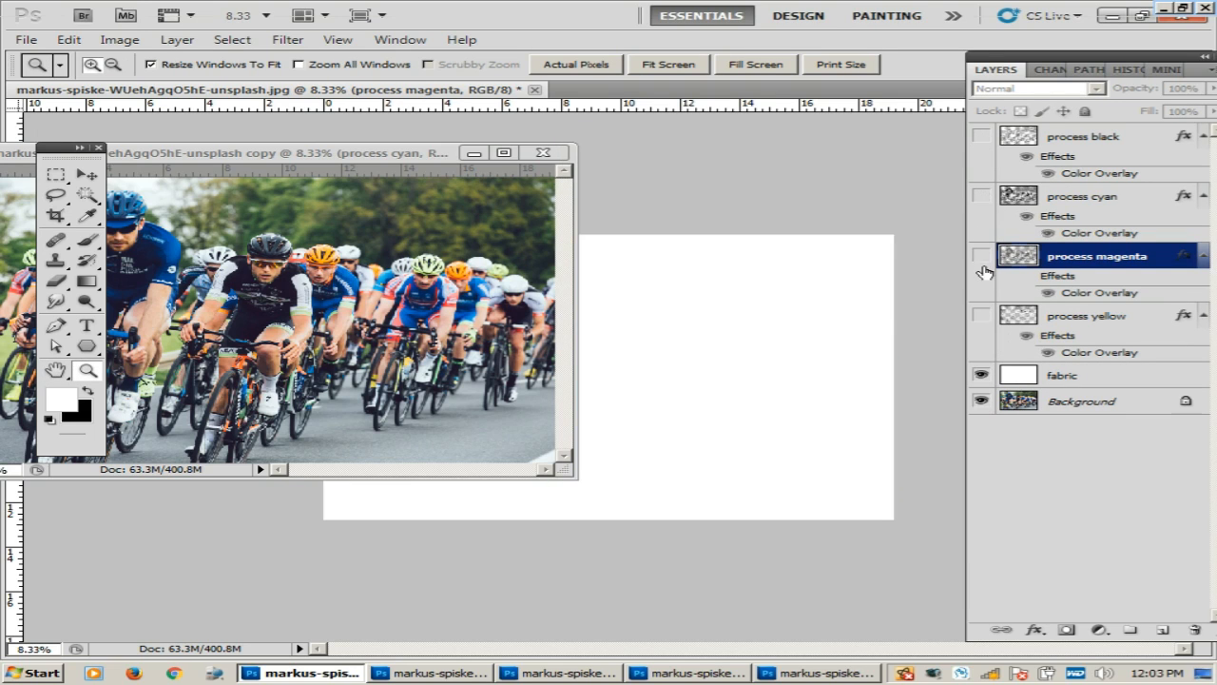
Check the ink build-up by showing the process magenta, yellow, cyan and black layers one after another.
left_click(981, 255)
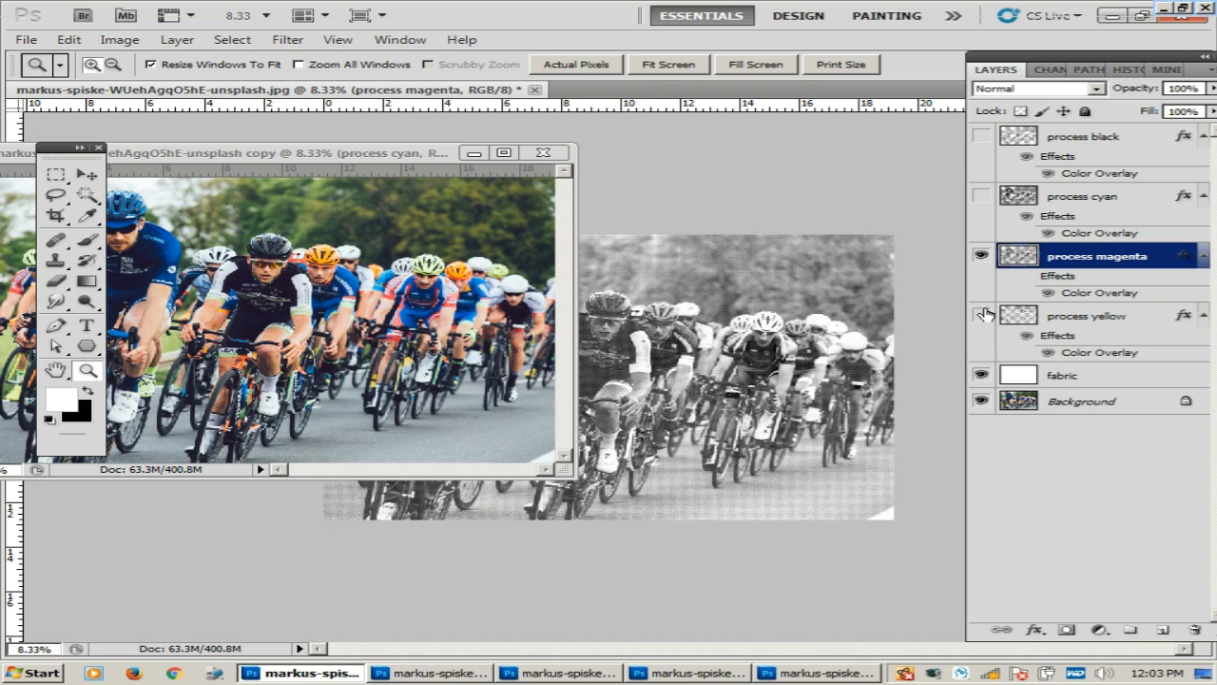
left_click(982, 314)
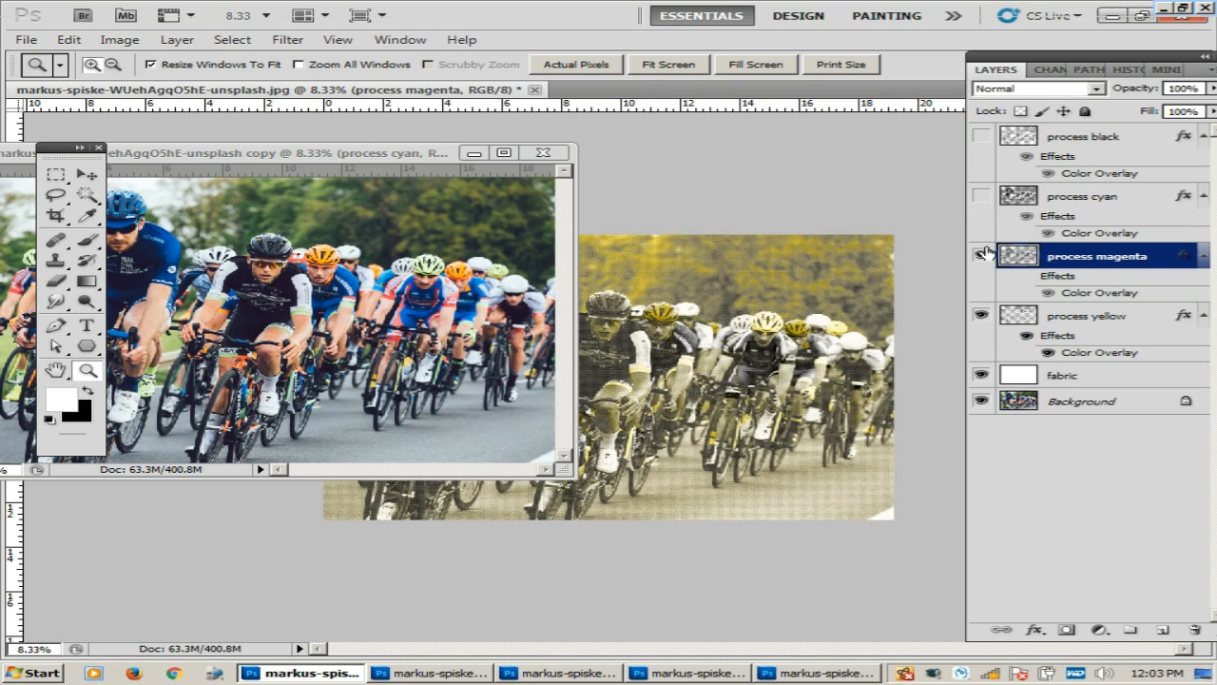
left_click(978, 198)
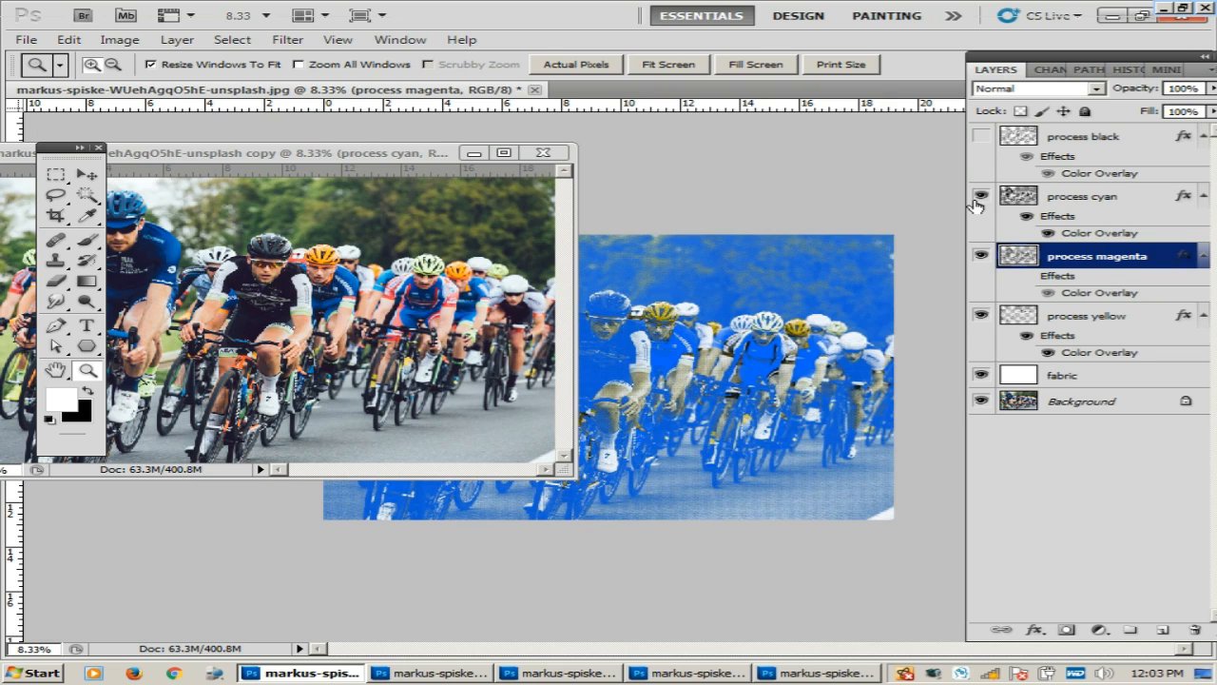
left_click(980, 137)
Dock the floating photo copy as a tab and bring the print document back to the front at 8.33%.
left_click(742, 293)
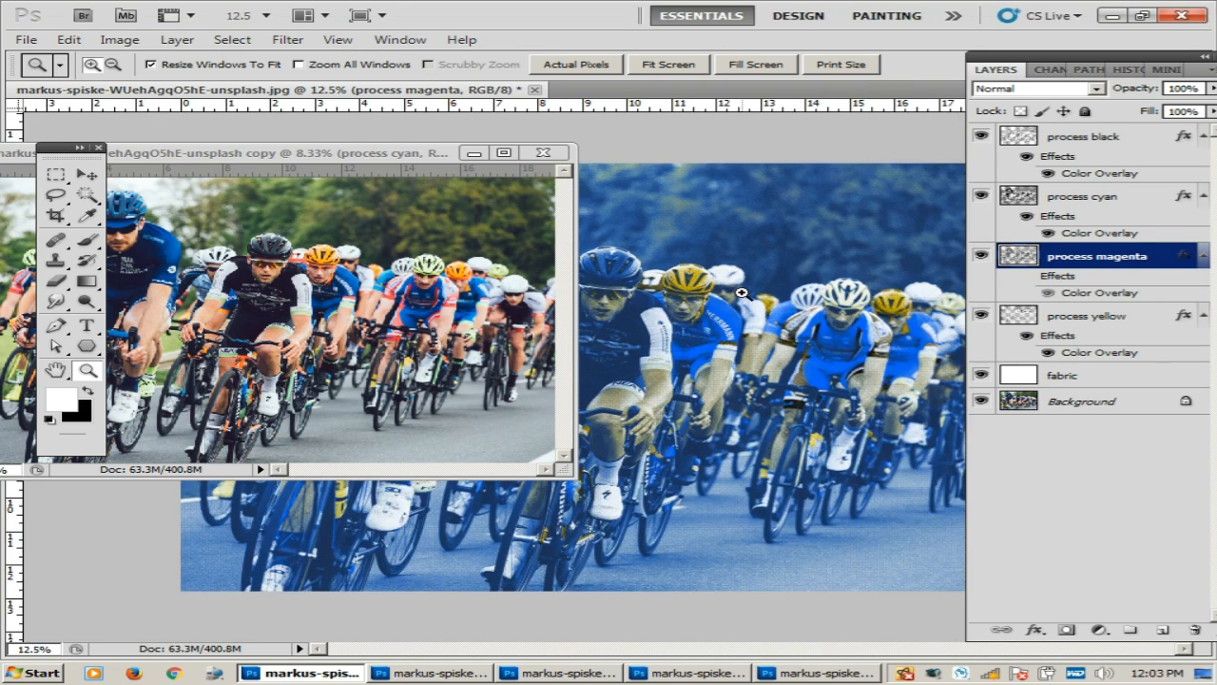
left_click(742, 293, "alt")
left_click_drag(404, 153, 736, 454)
left_click_drag(410, 131, 1002, 96)
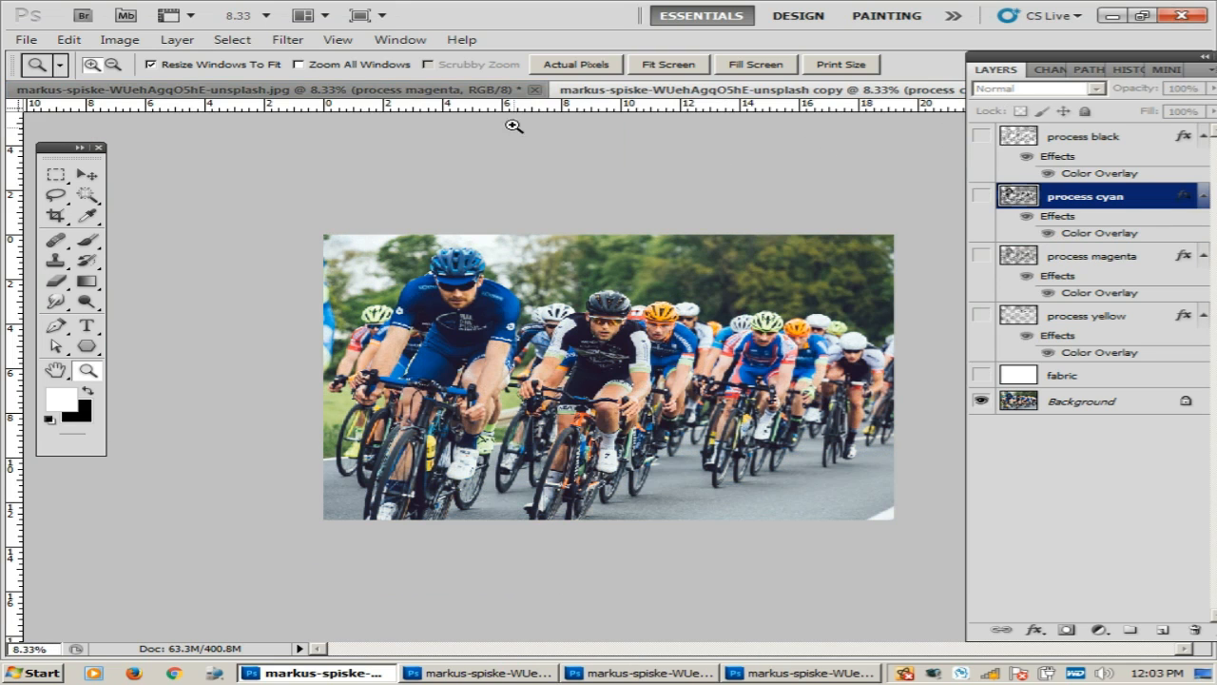
left_click(504, 90)
left_click(571, 327, "alt")
left_click(571, 328)
left_click(575, 322)
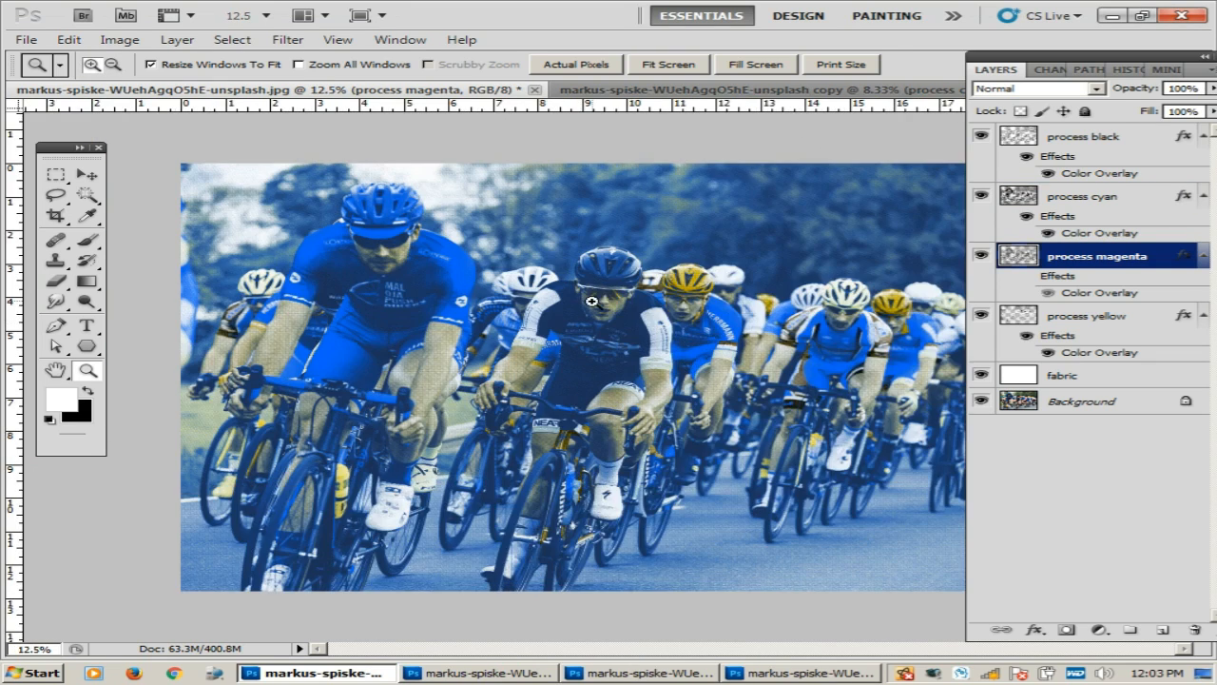
left_click(590, 301, "alt")
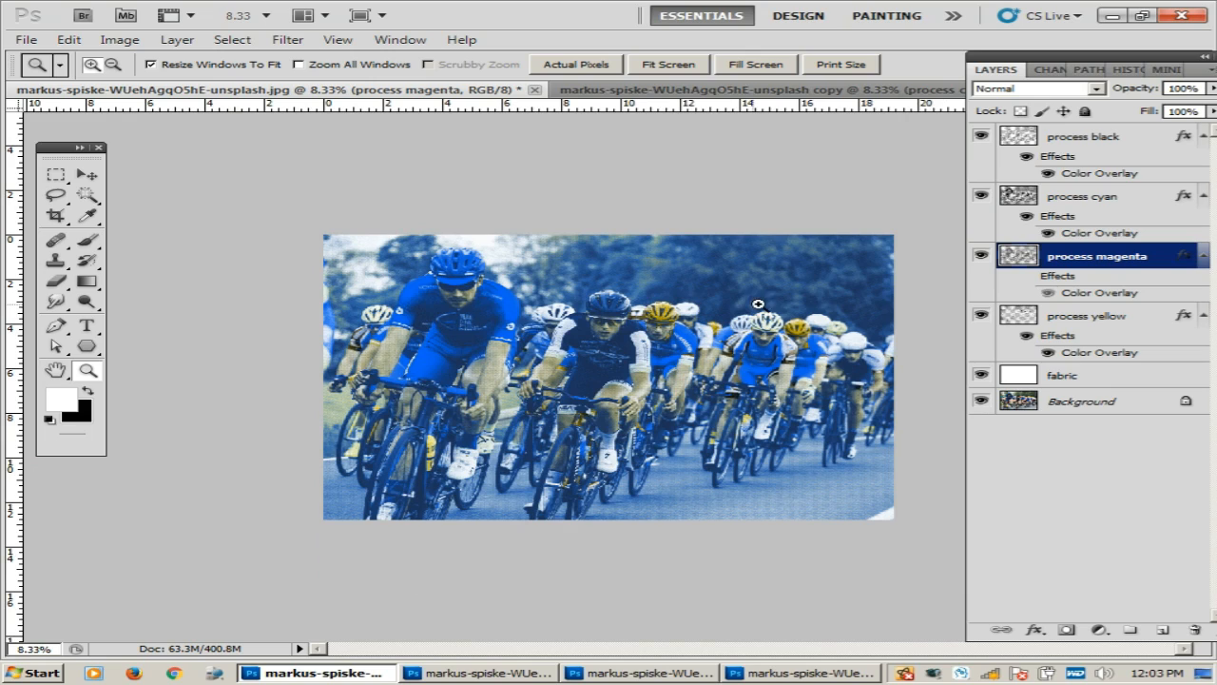
View the print document's RGB channels and return to its layer list.
double_click(1059, 72)
left_click(992, 72)
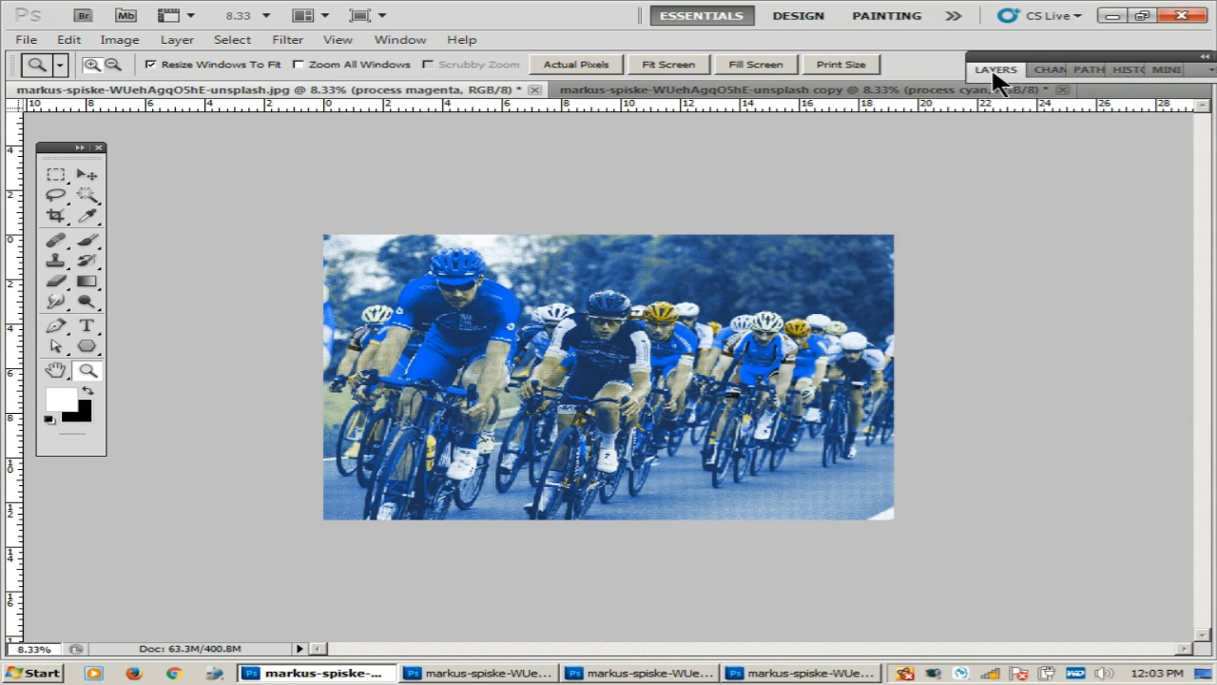
left_click(1046, 69)
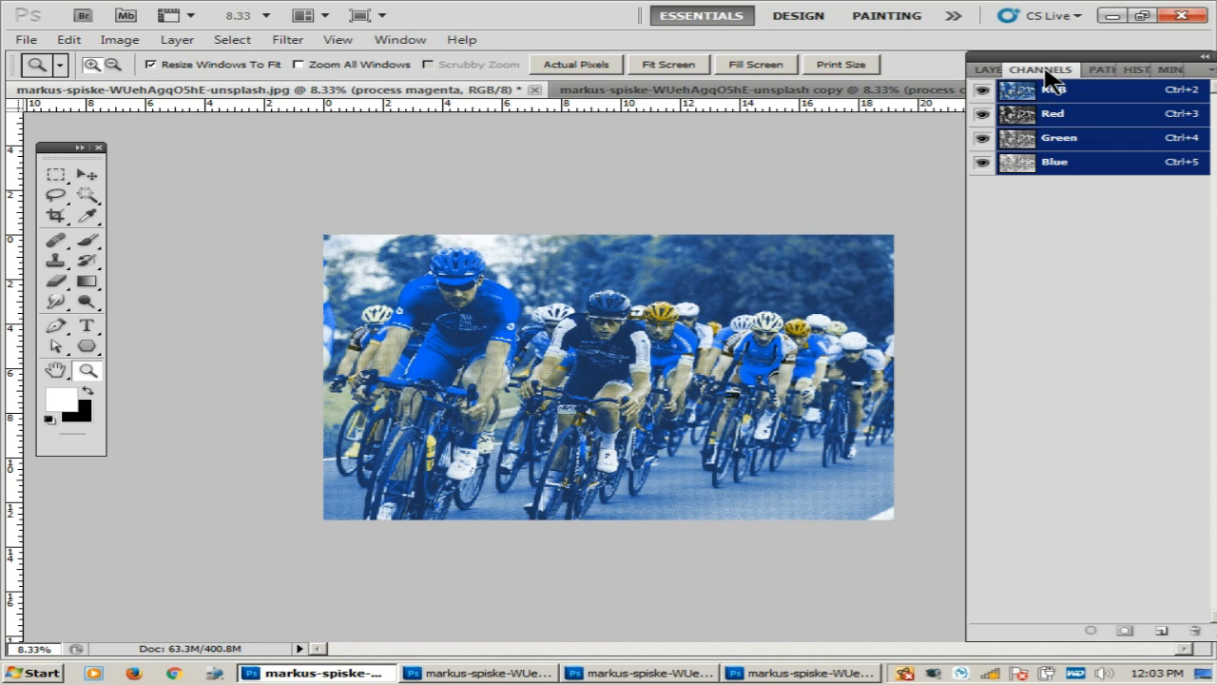
left_click(991, 70)
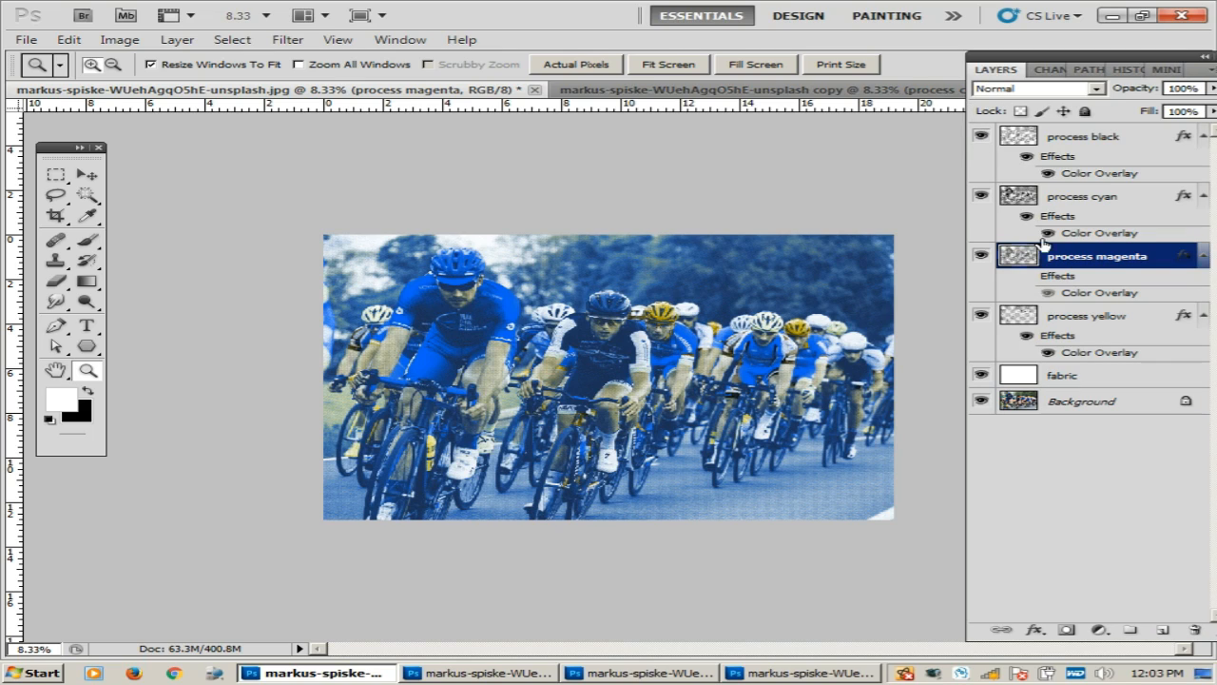